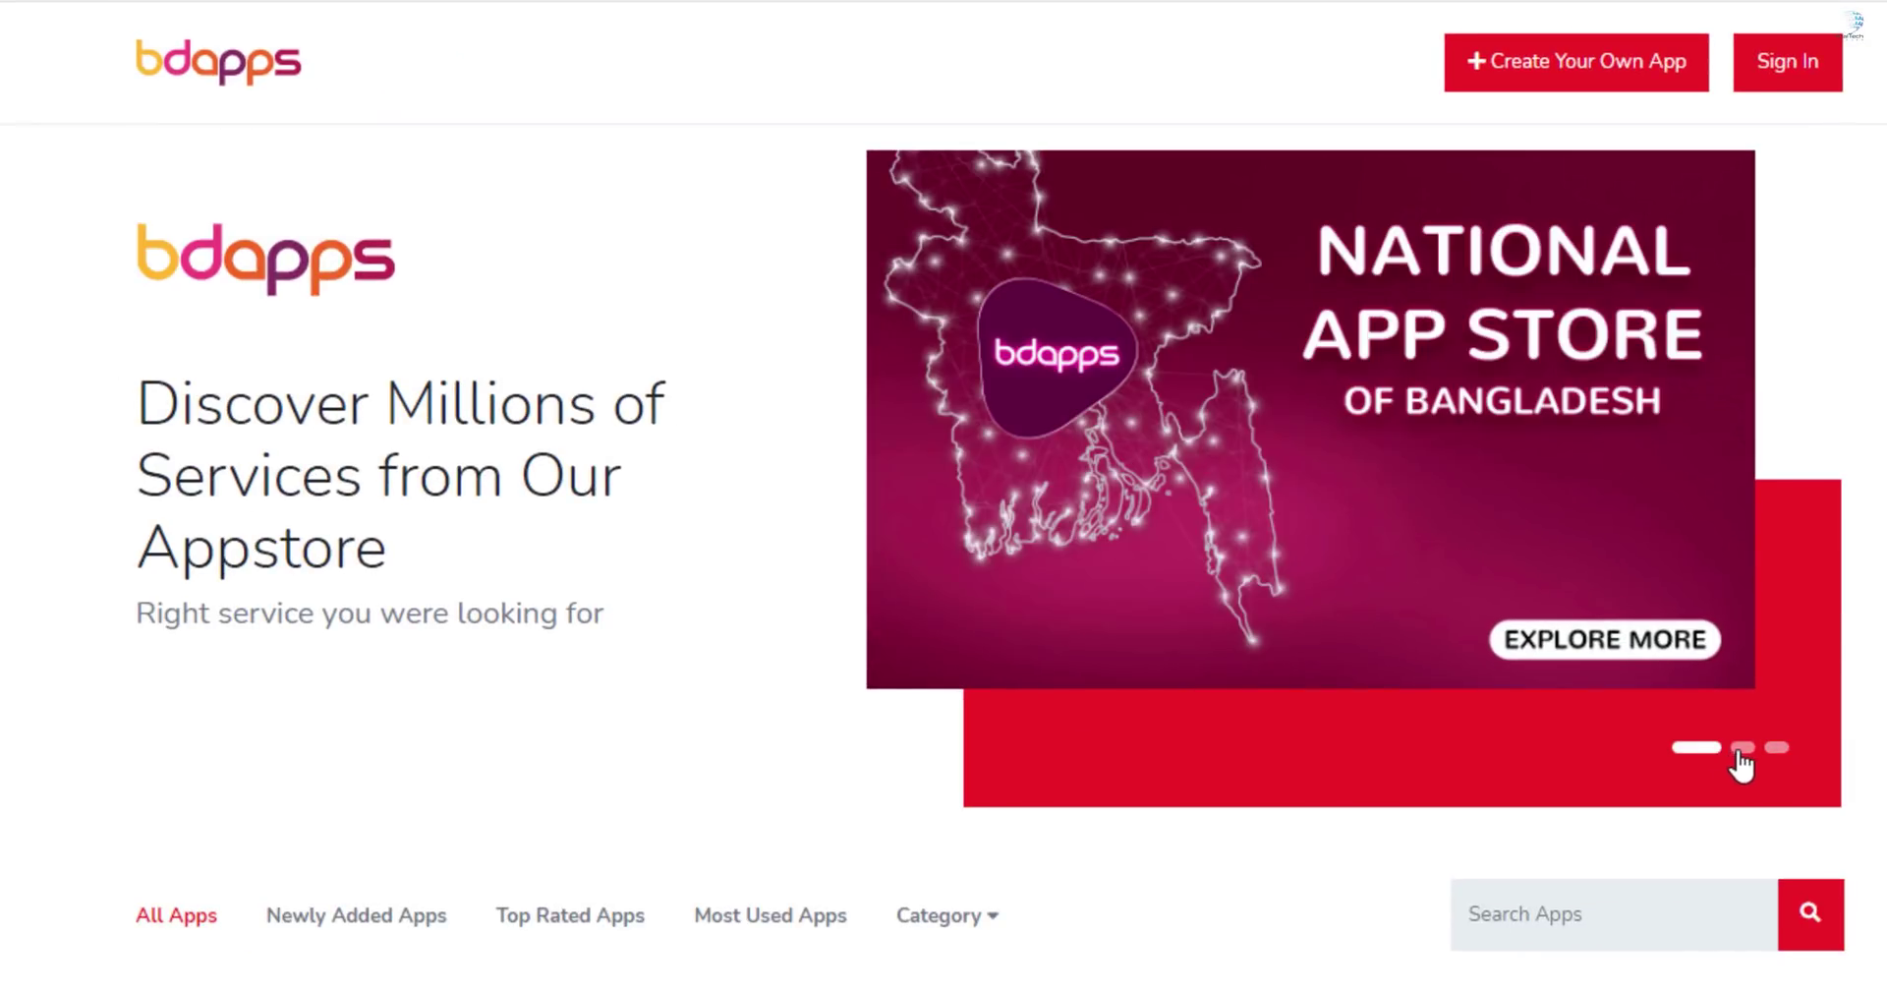
- Flip to the 35,000+ apps and ICT Division banner slides, then scroll through the app rows
left_click(1741, 749)
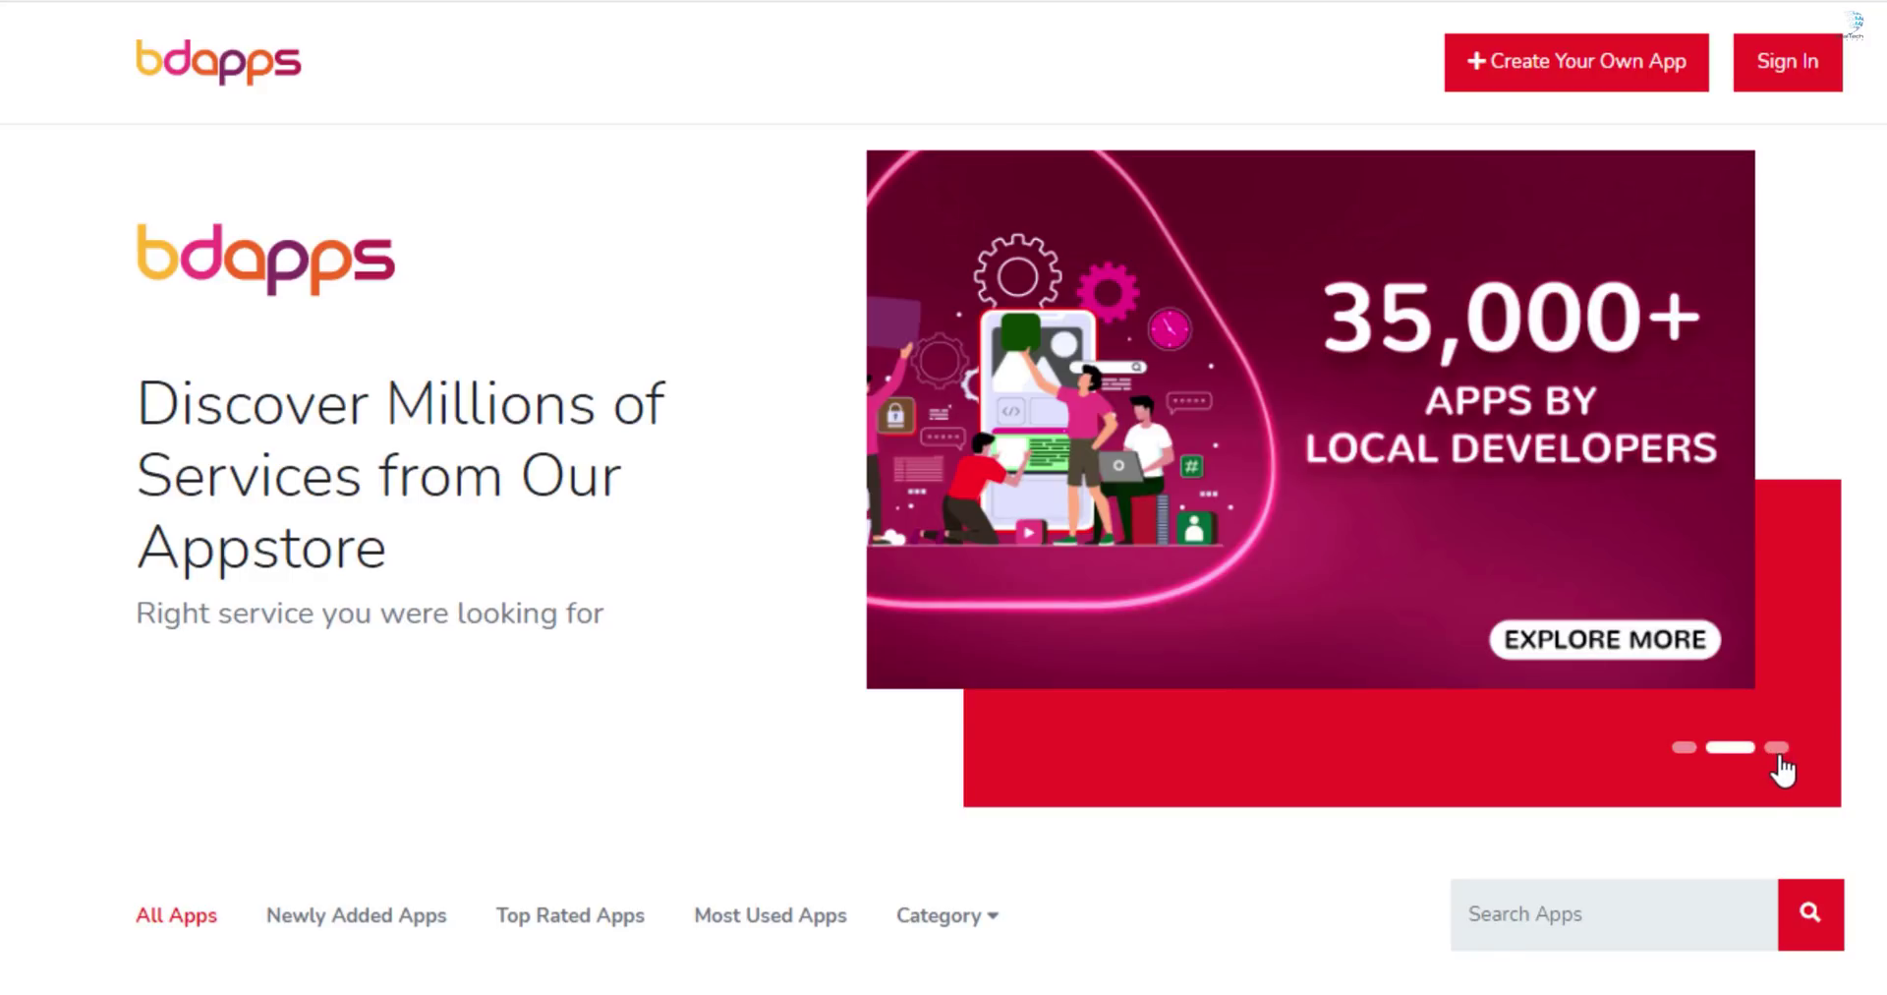
left_click(1778, 751)
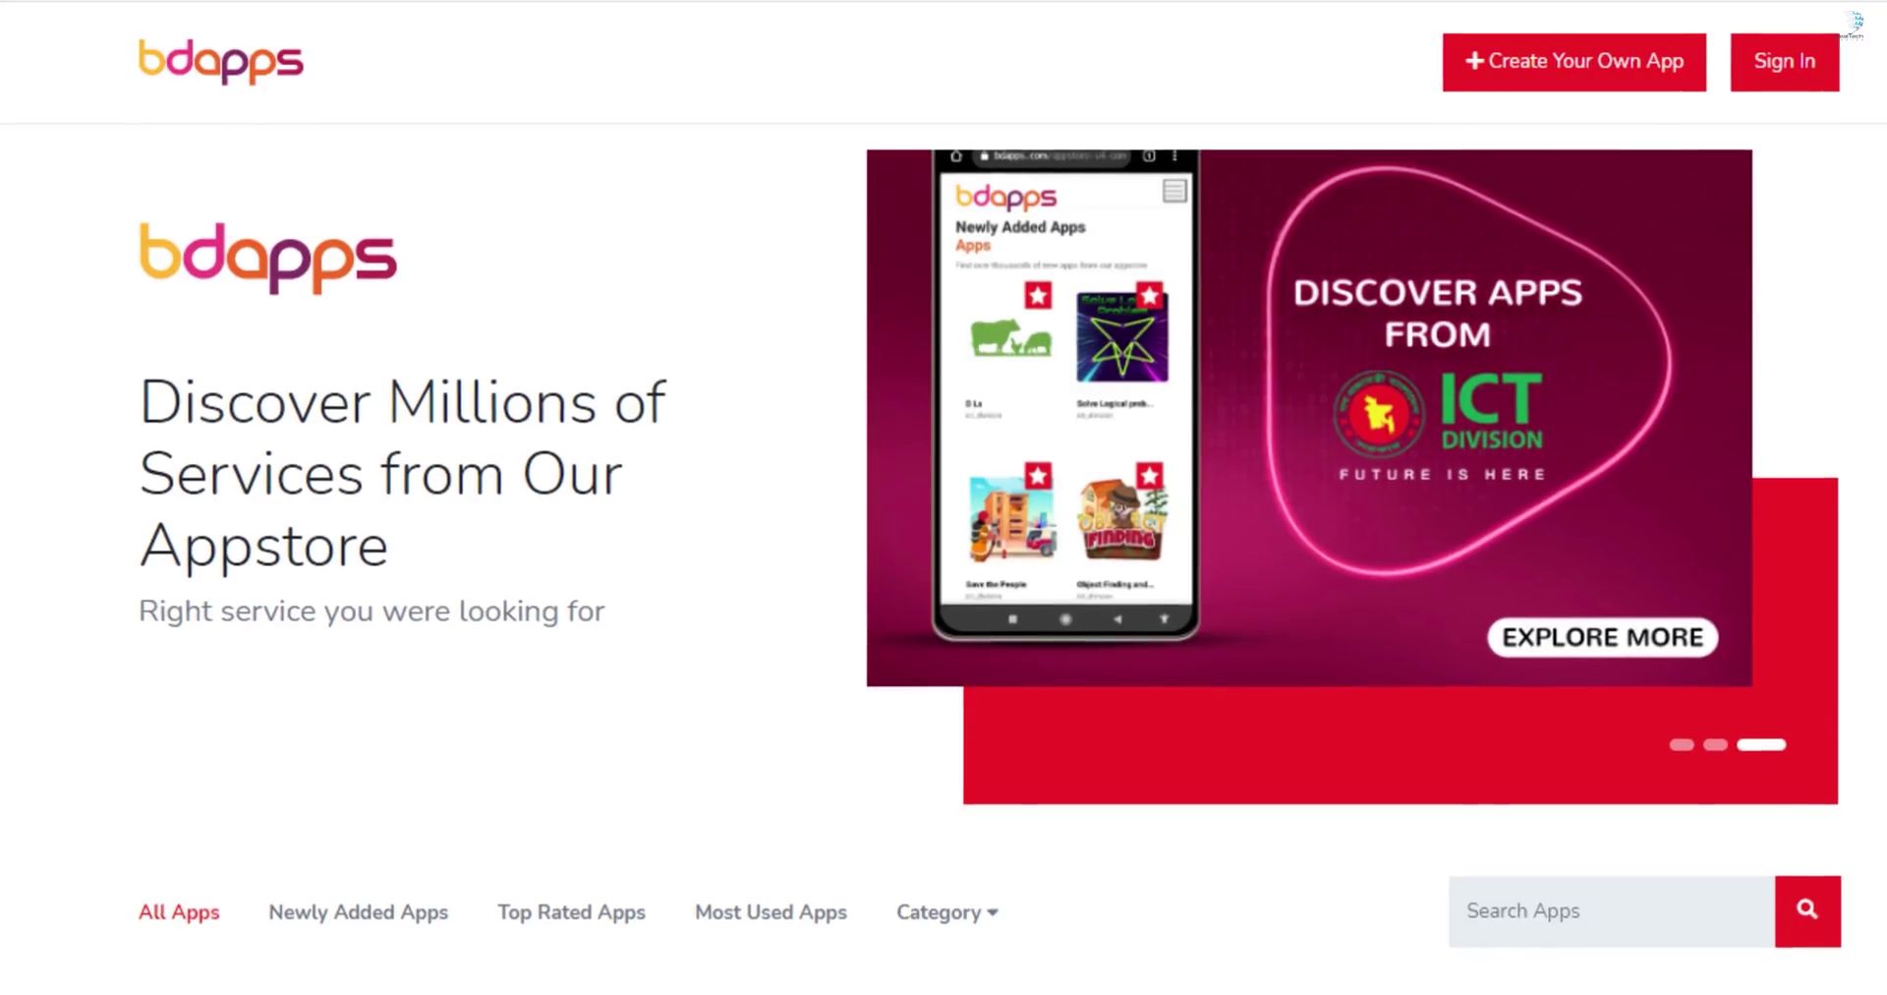
scroll(49, 639, "down", 5)
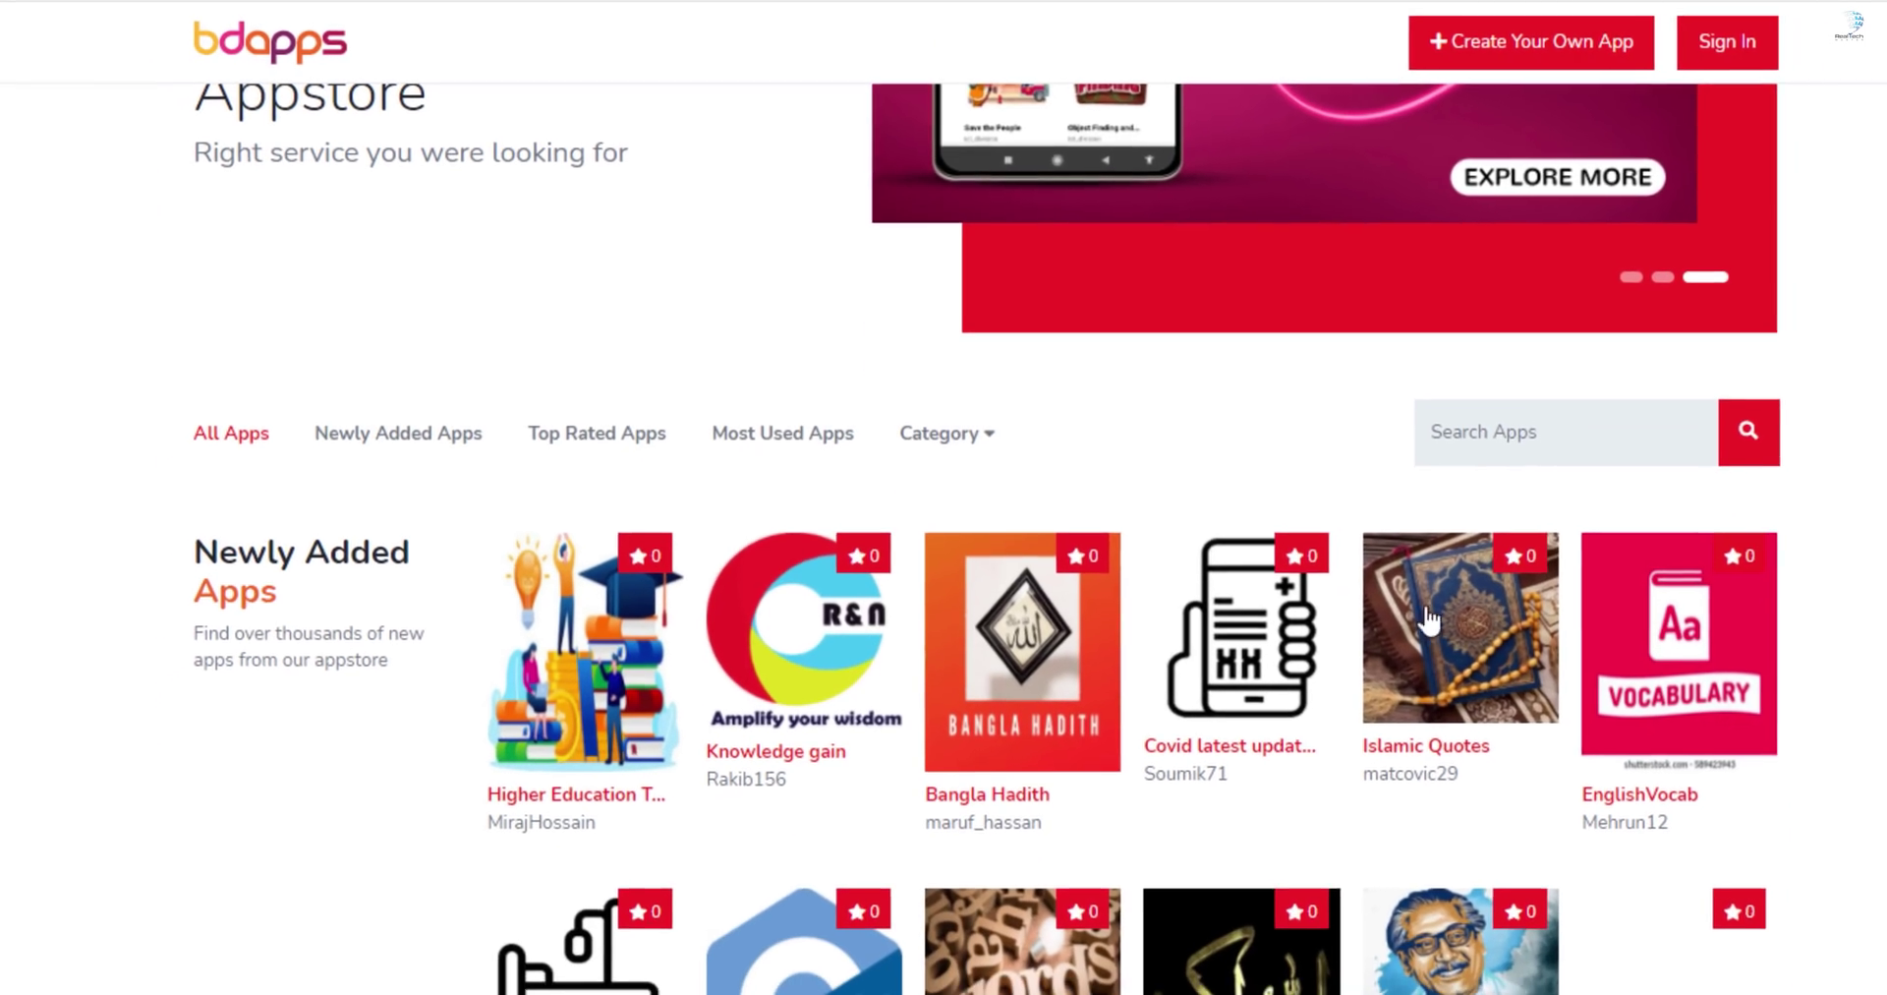
scroll(1759, 826, "down", 5)
scroll(961, 491, "down", 10)
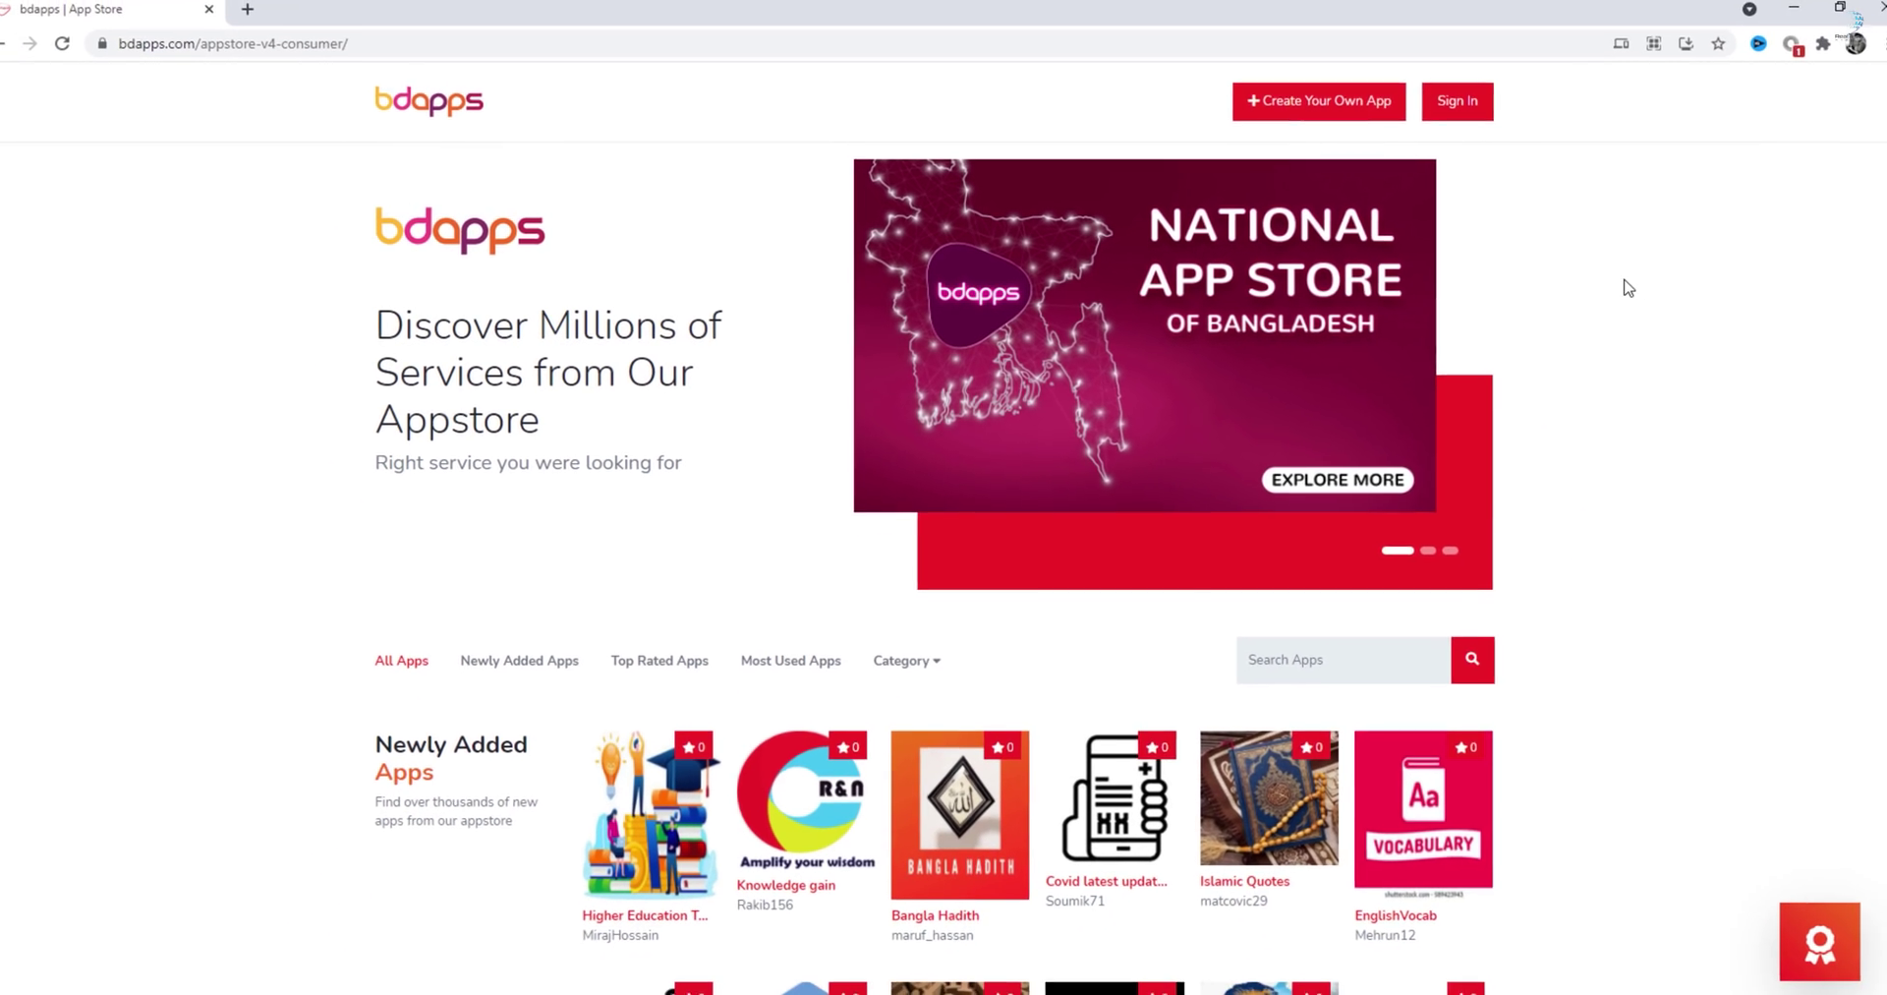
scroll(919, 472, "down", 15)
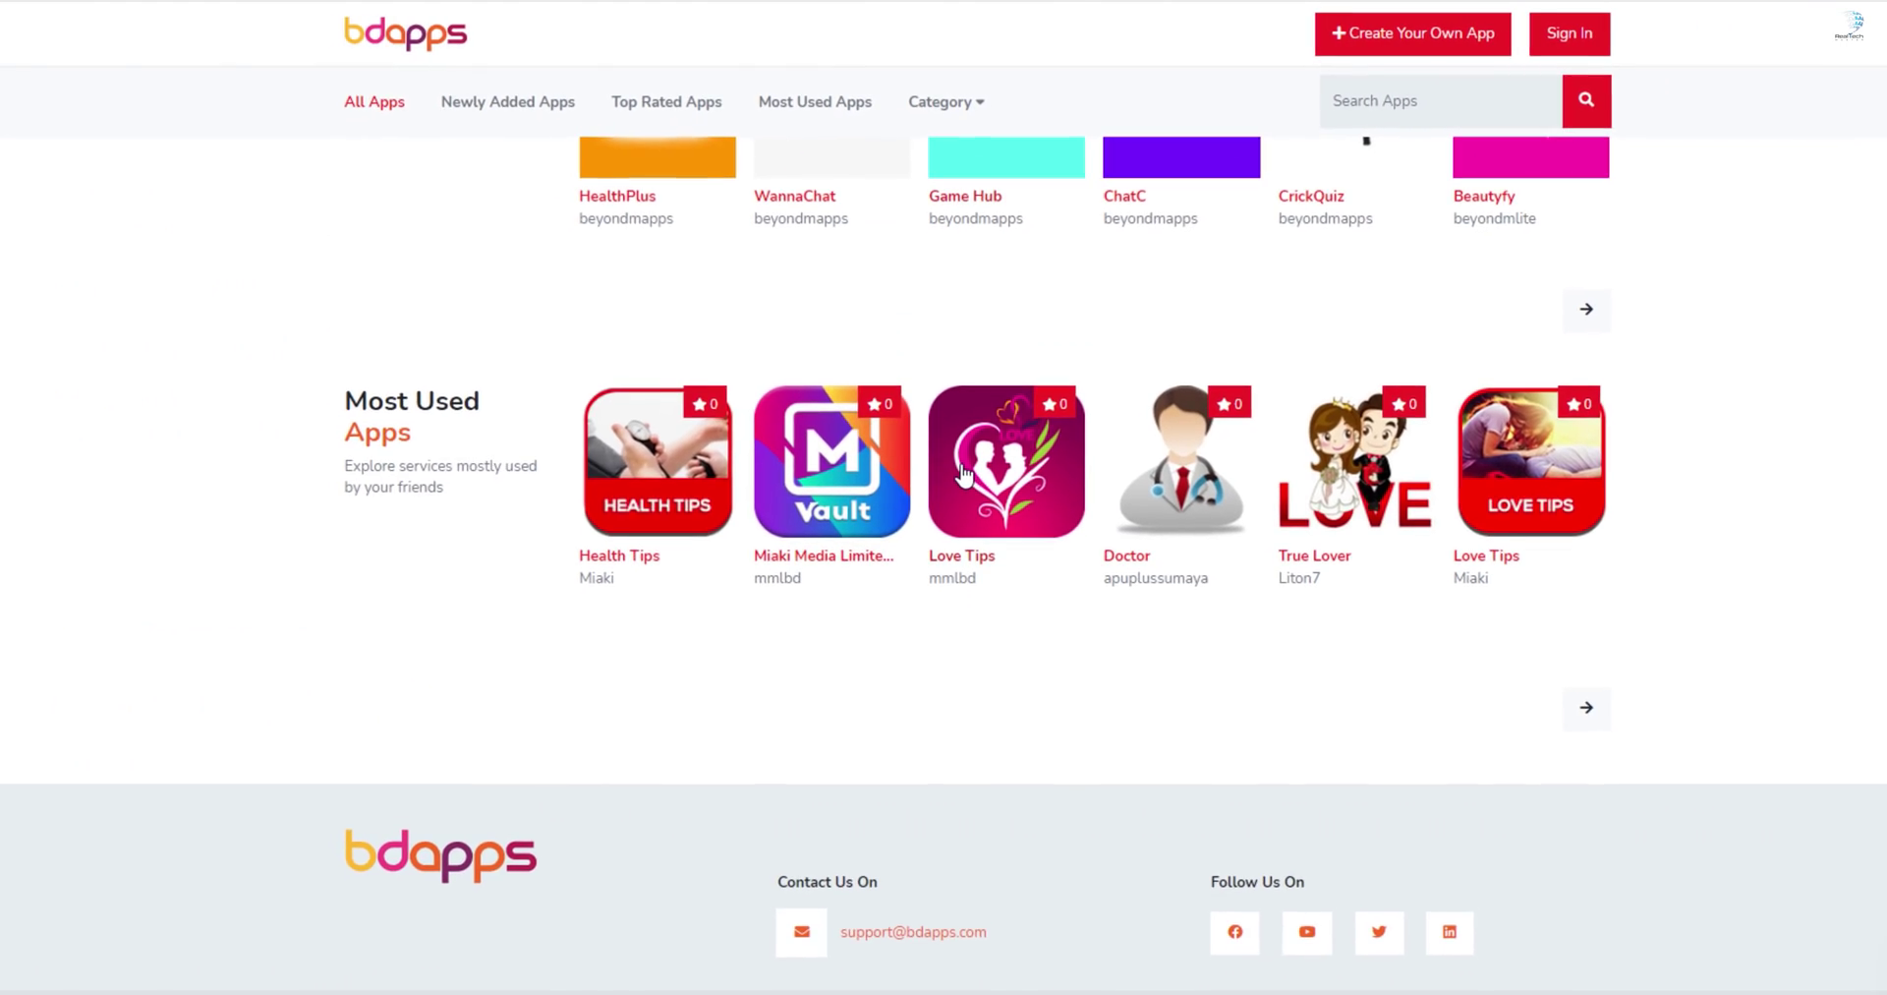
scroll(970, 464, "up", 15)
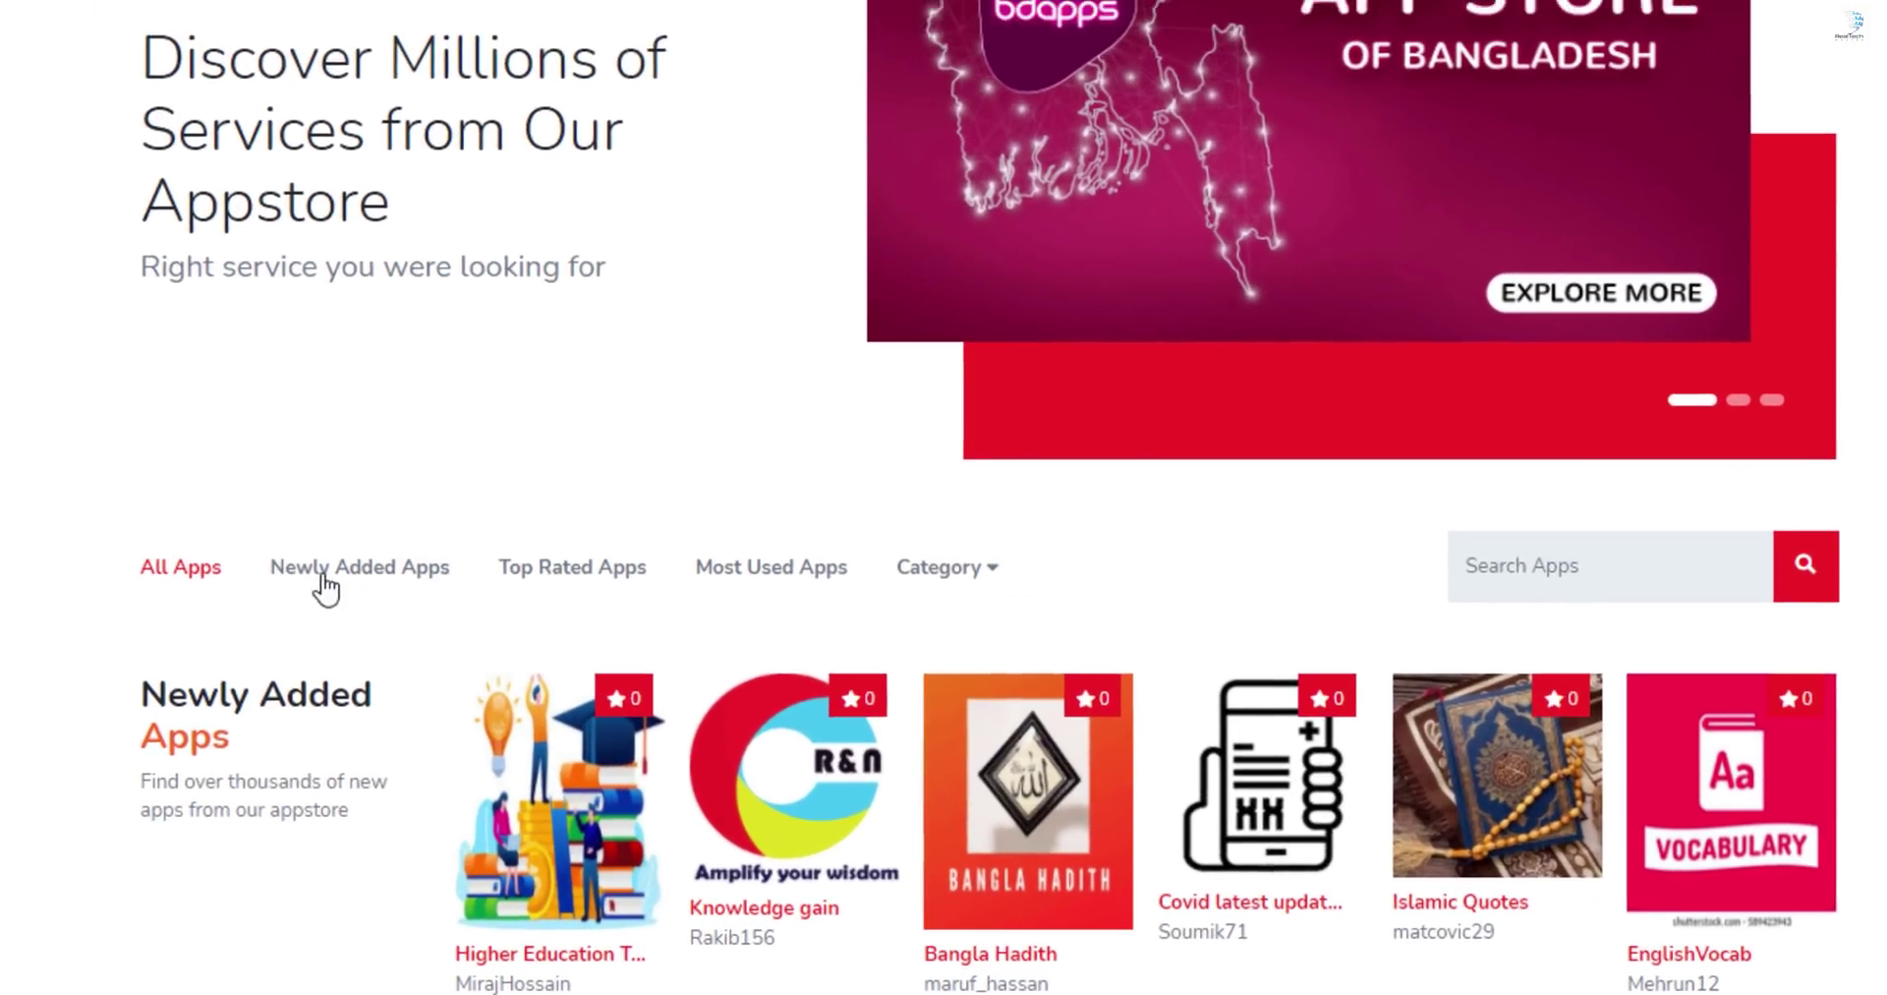
- Browse the Newly Added Apps listing, then open the Build Your Own App developer site
left_click(327, 542)
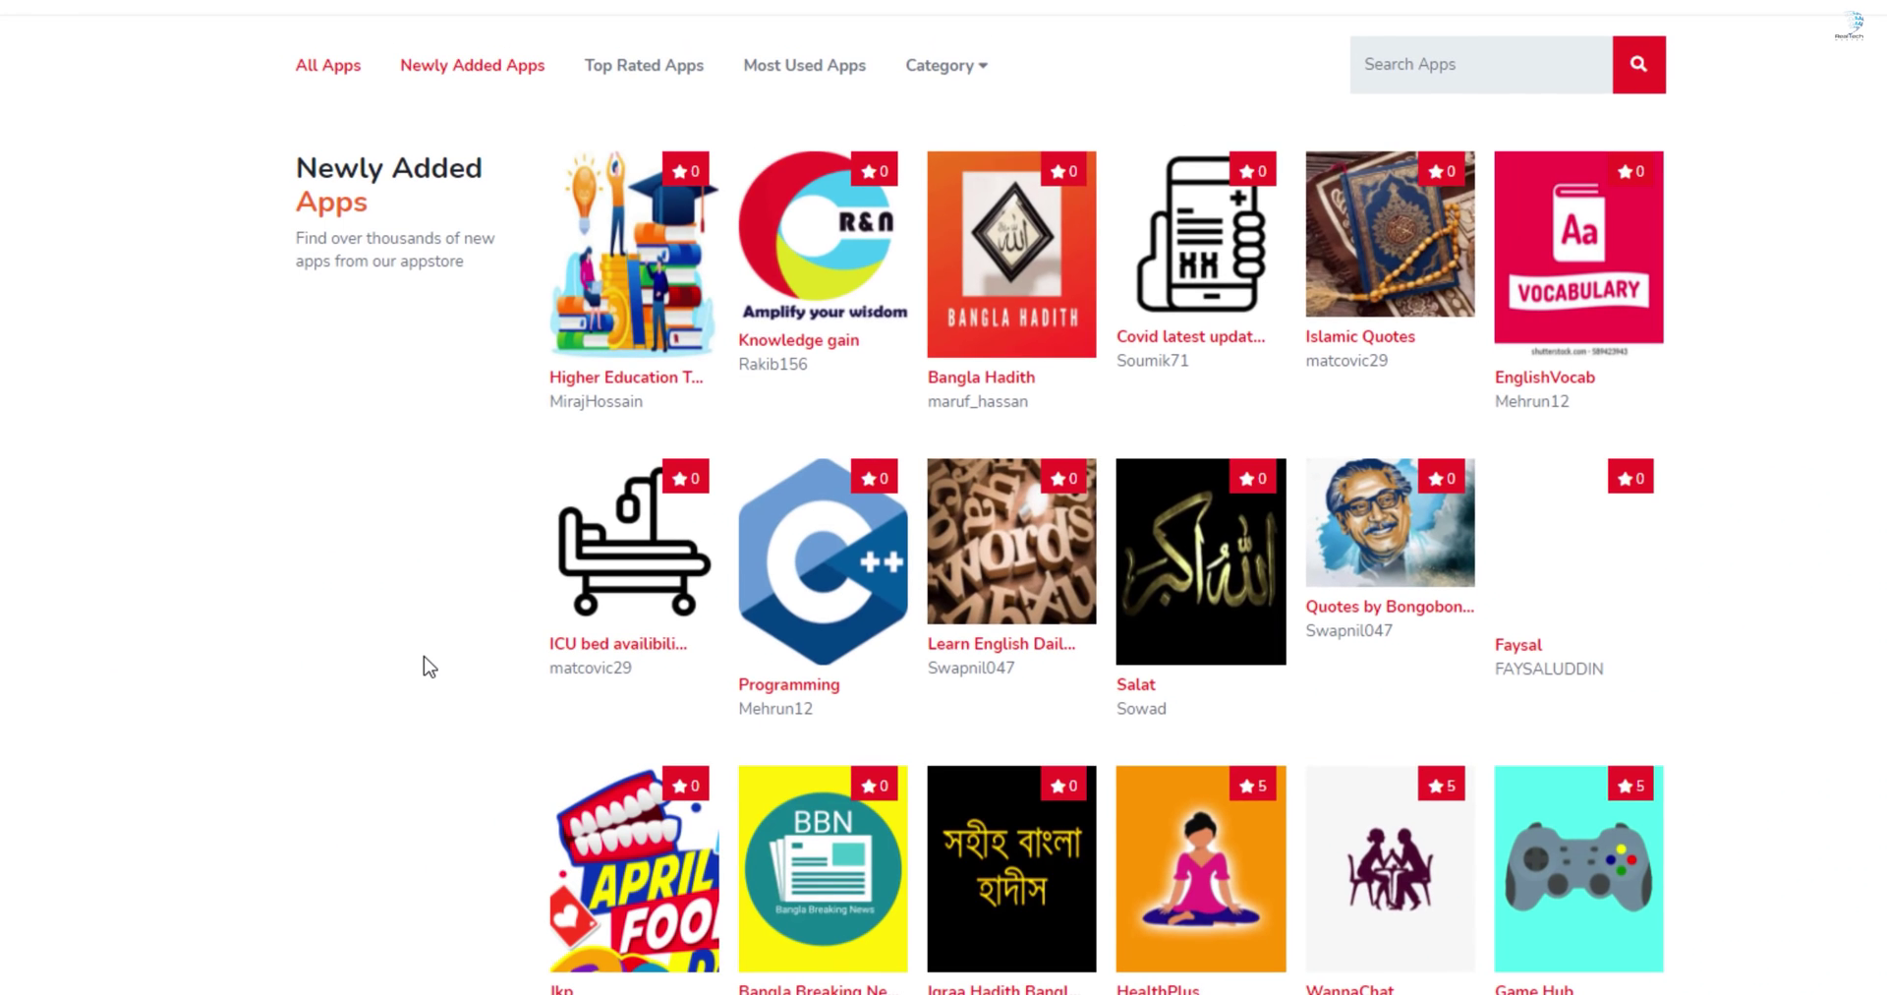
scroll(429, 658, "down", 10)
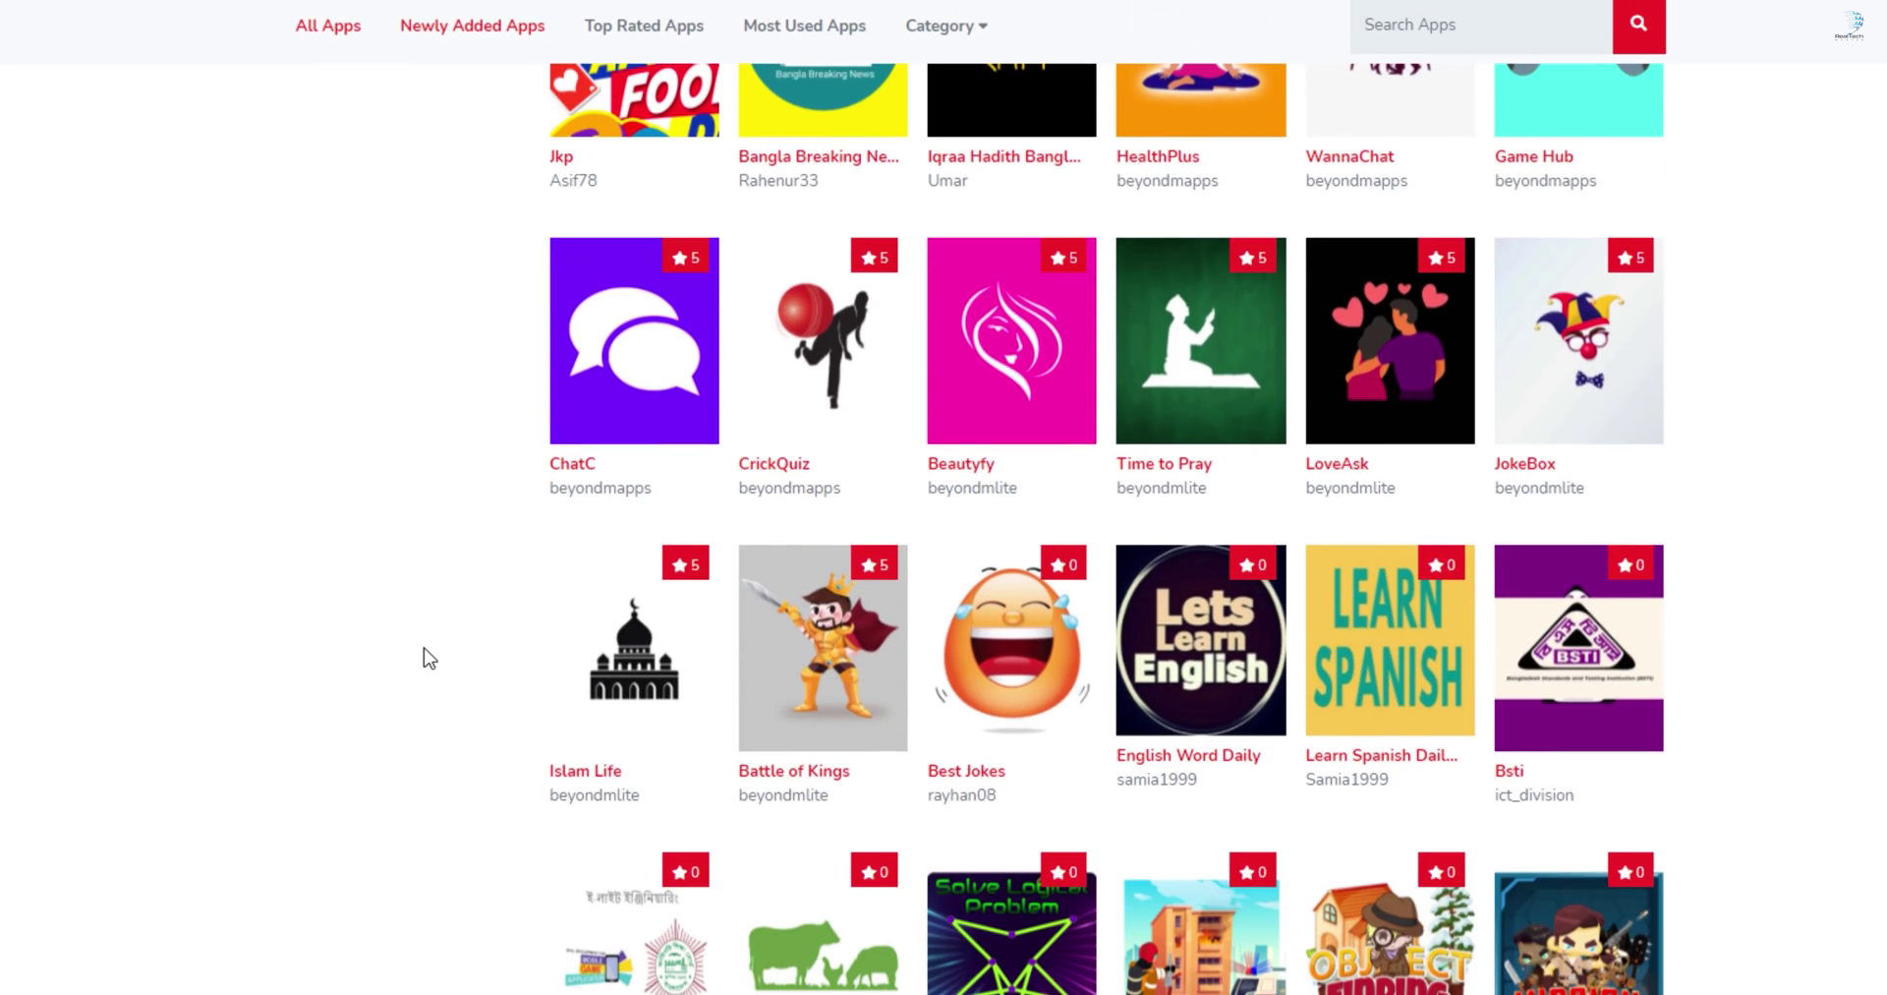
scroll(429, 658, "down", 5)
scroll(429, 658, "up", 15)
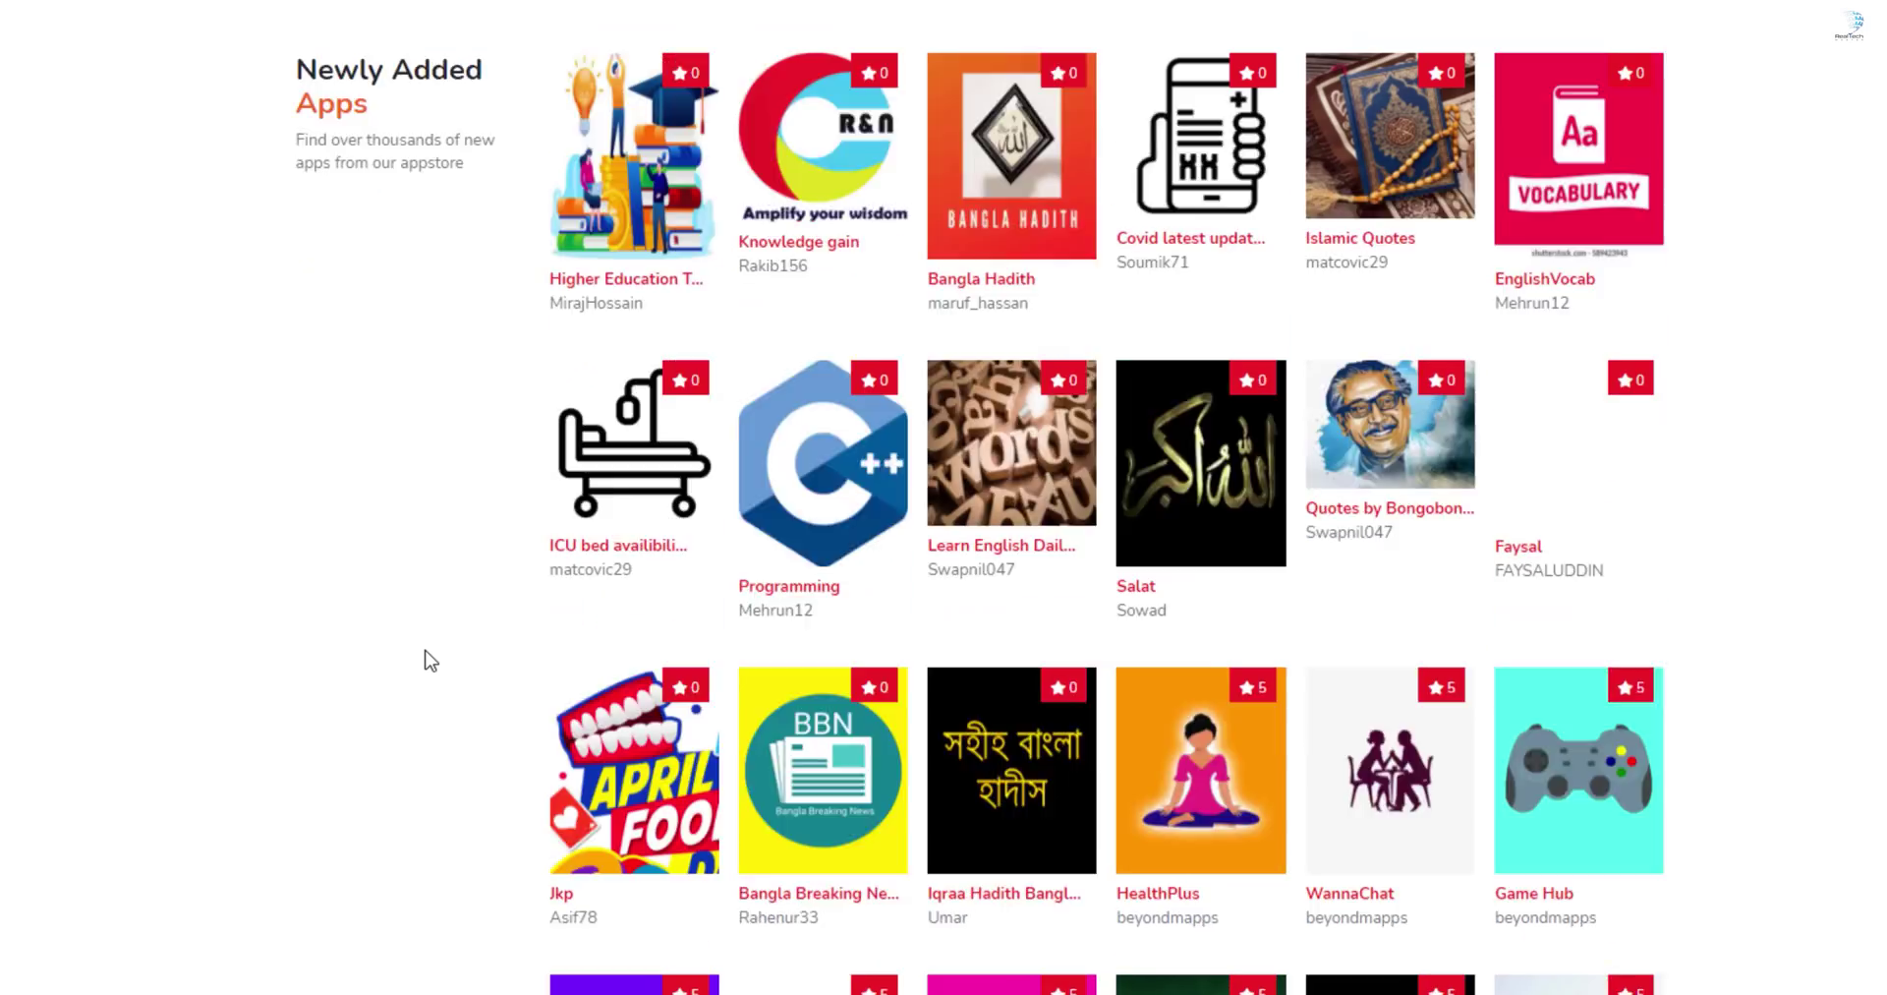
scroll(450, 622, "up", 5)
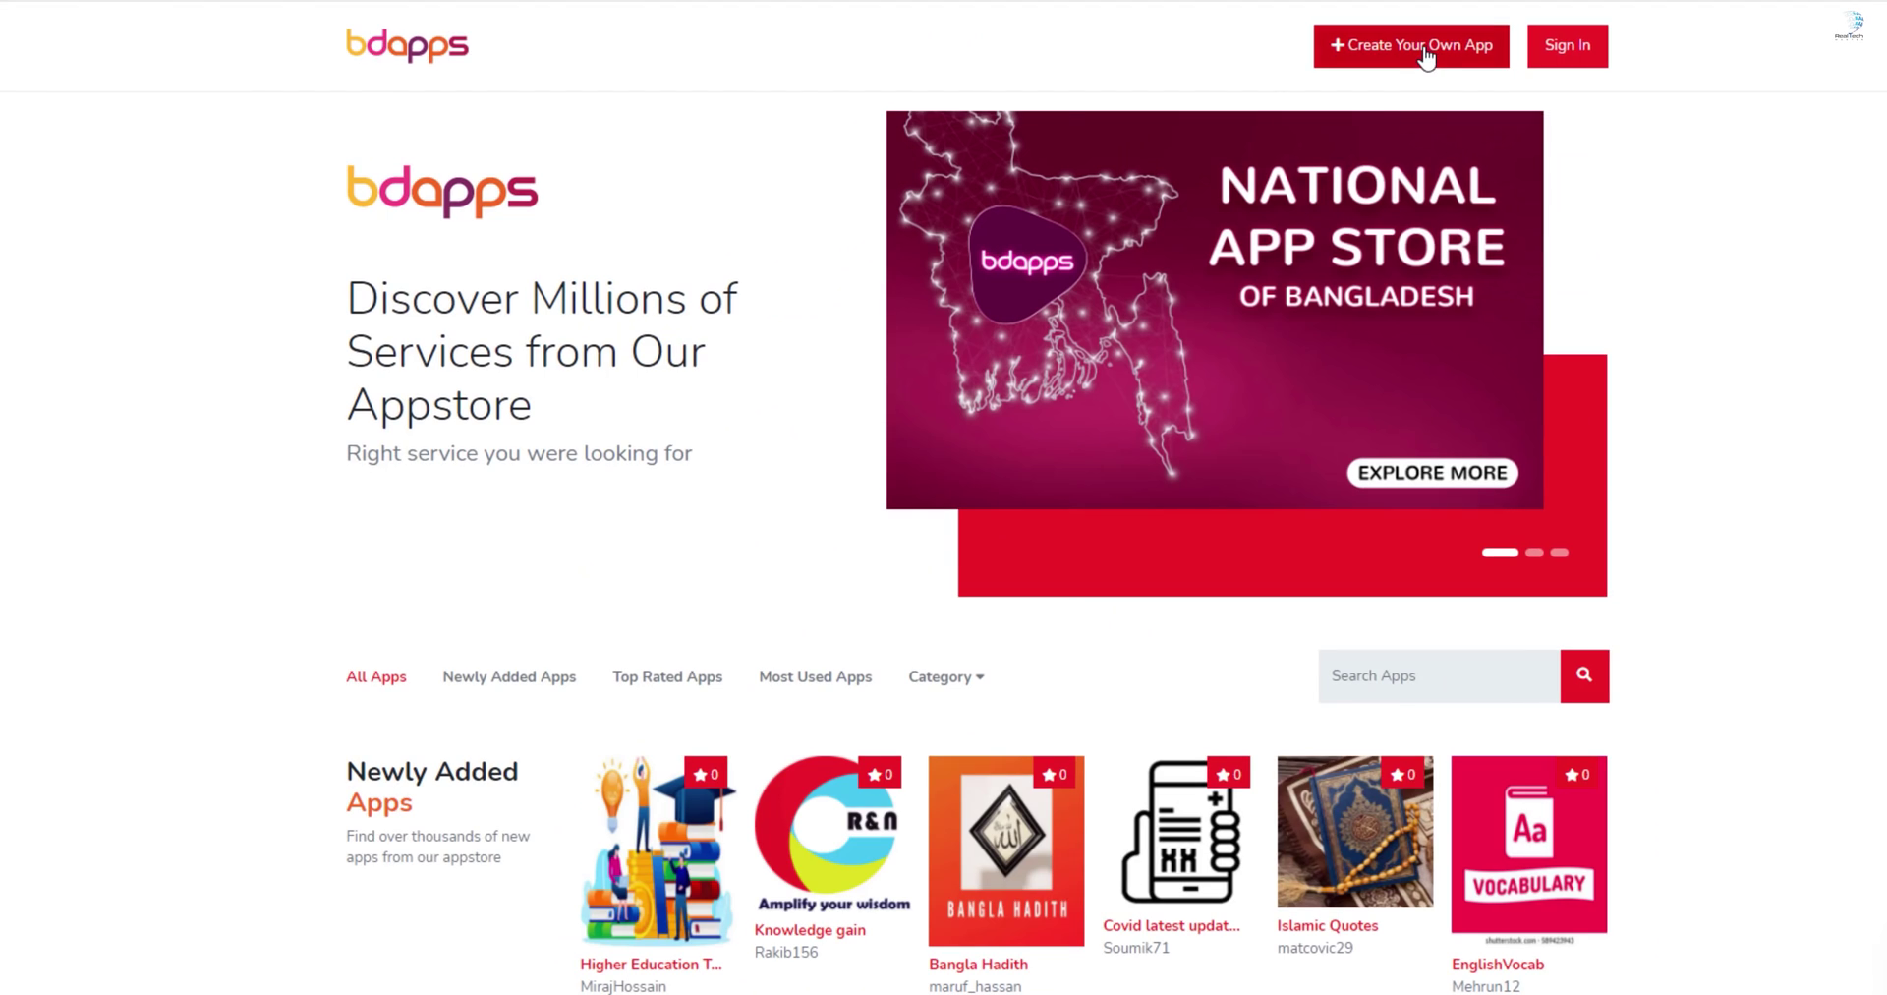
left_click(1427, 54)
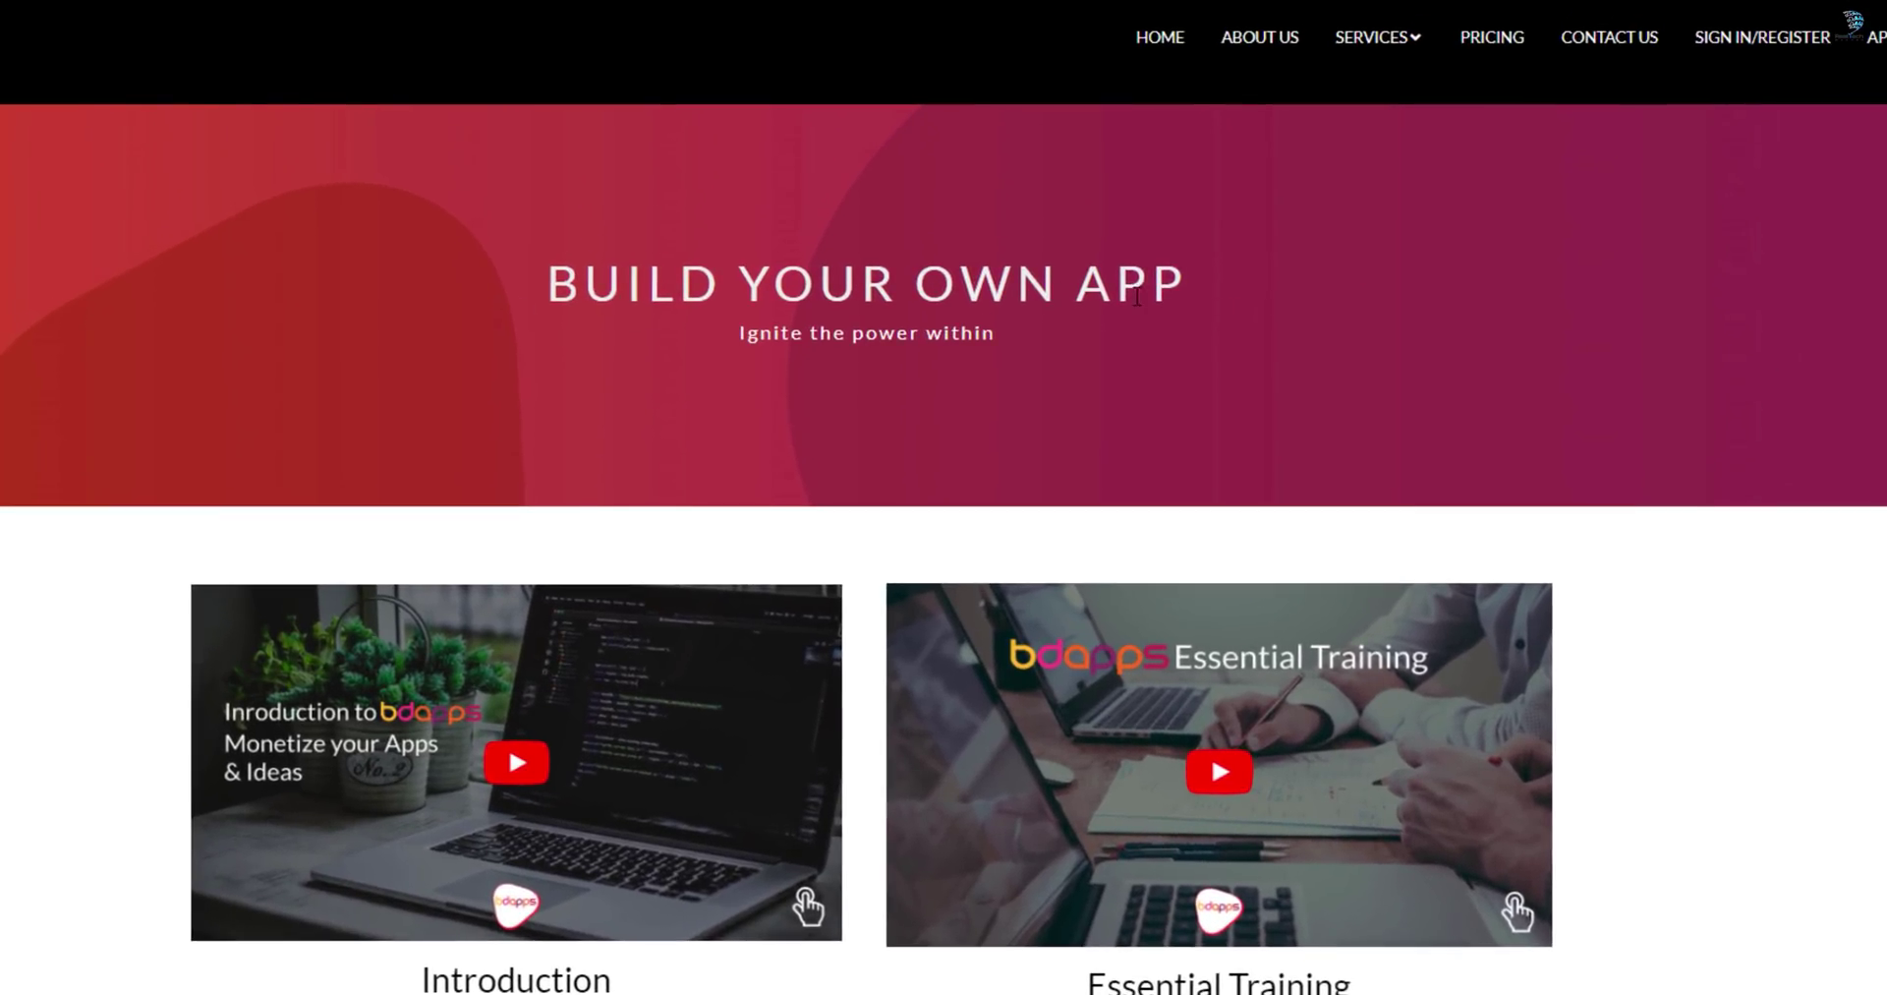
- Scroll through the dev.bdapps.com bdapps Lite and Pro offerings, then return to the site's home page
scroll(1082, 403, "down", 3)
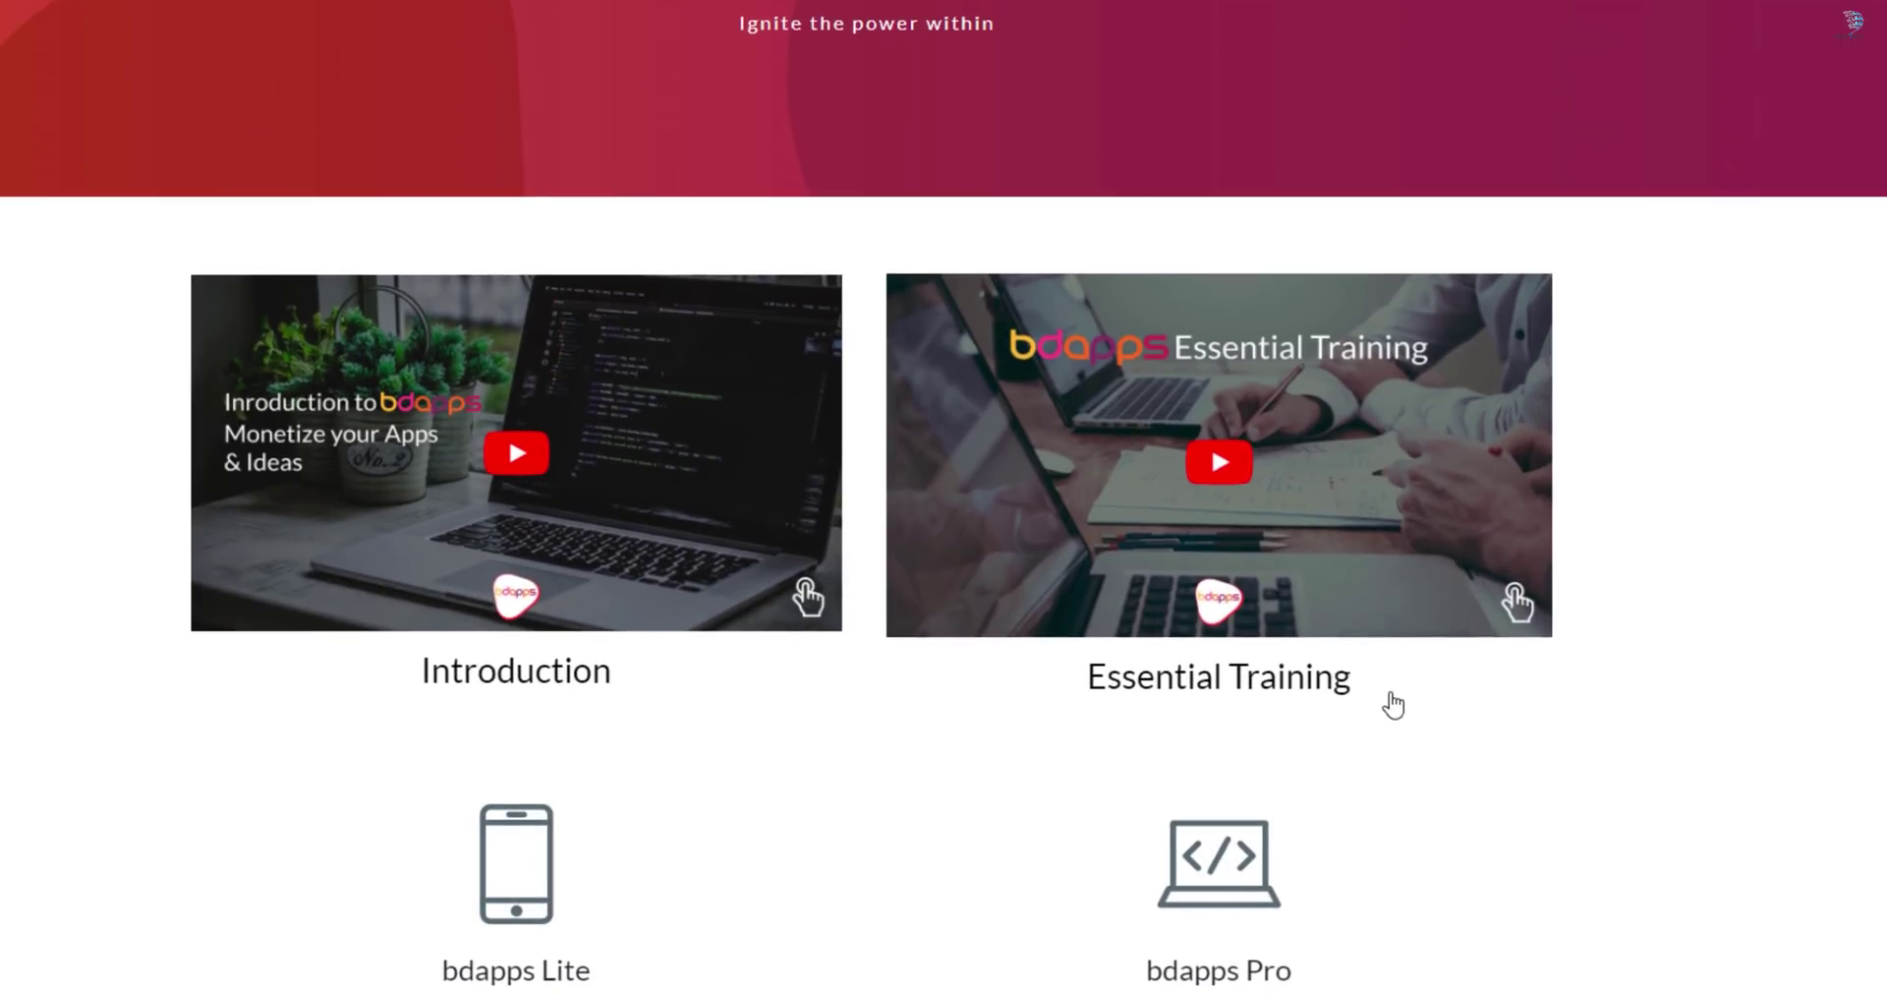
scroll(628, 707, "down", 5)
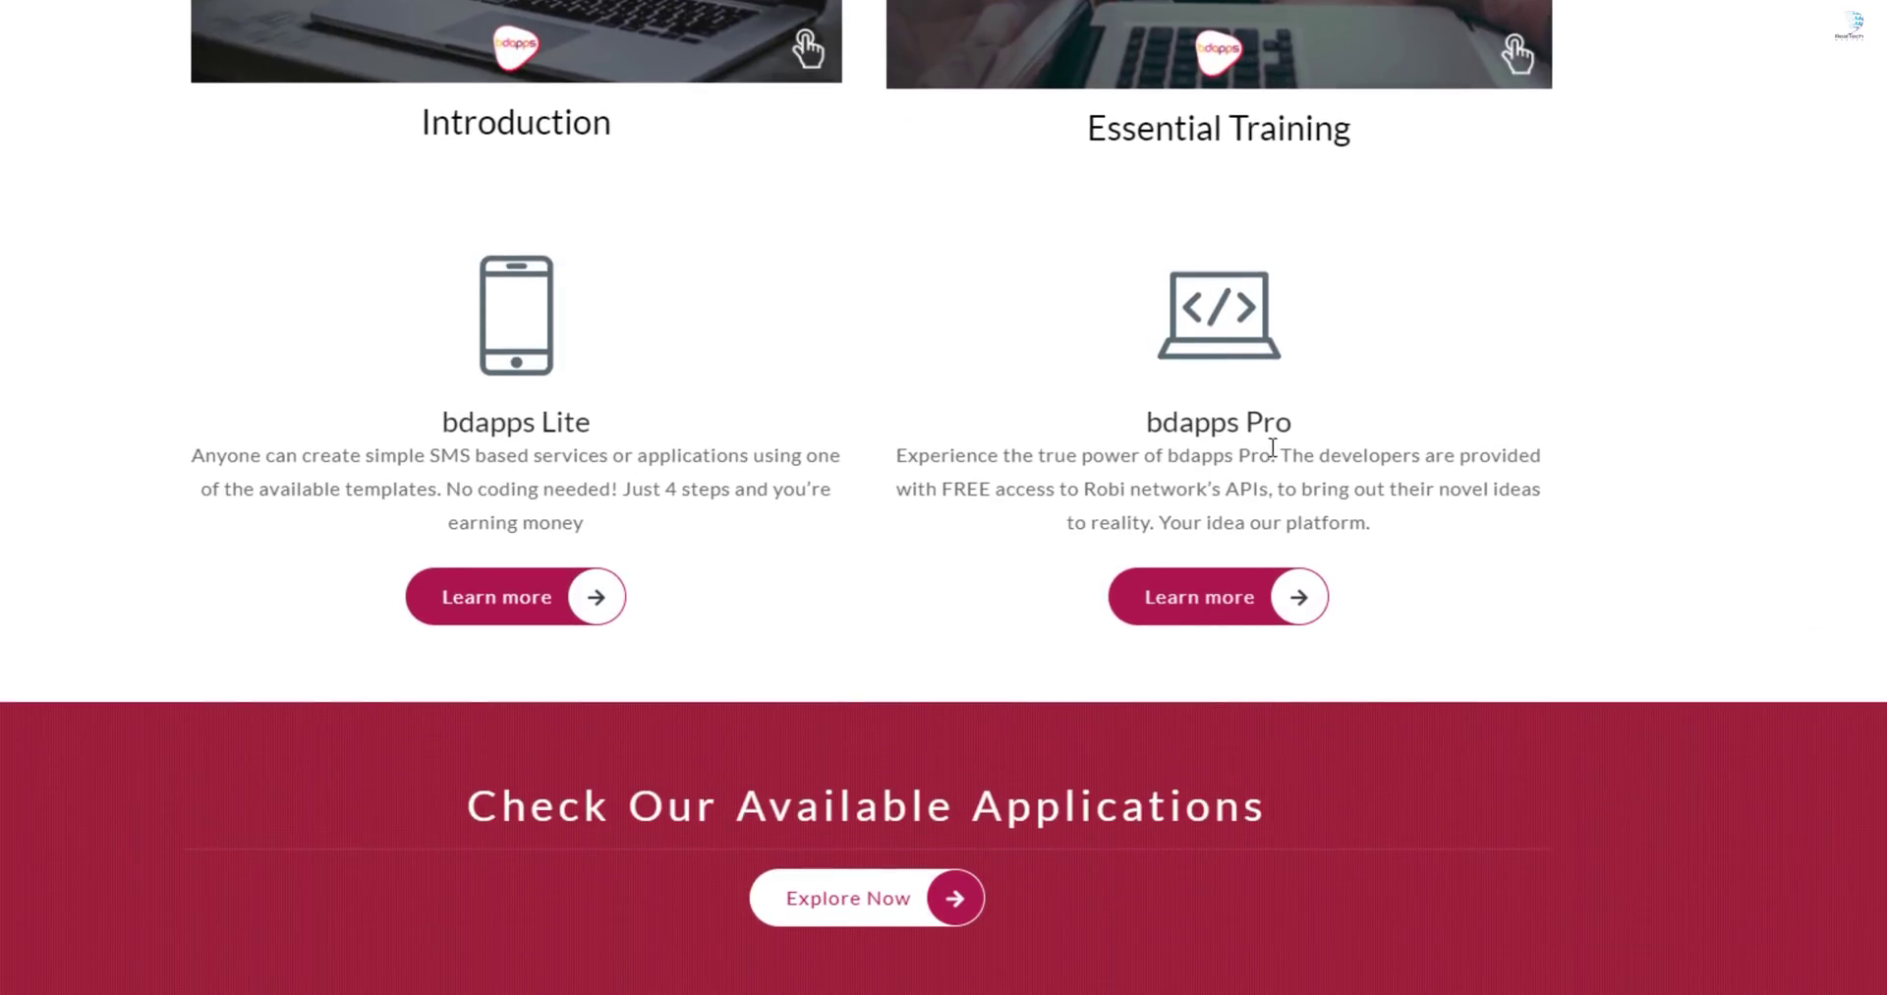
scroll(1081, 462, "down", 5)
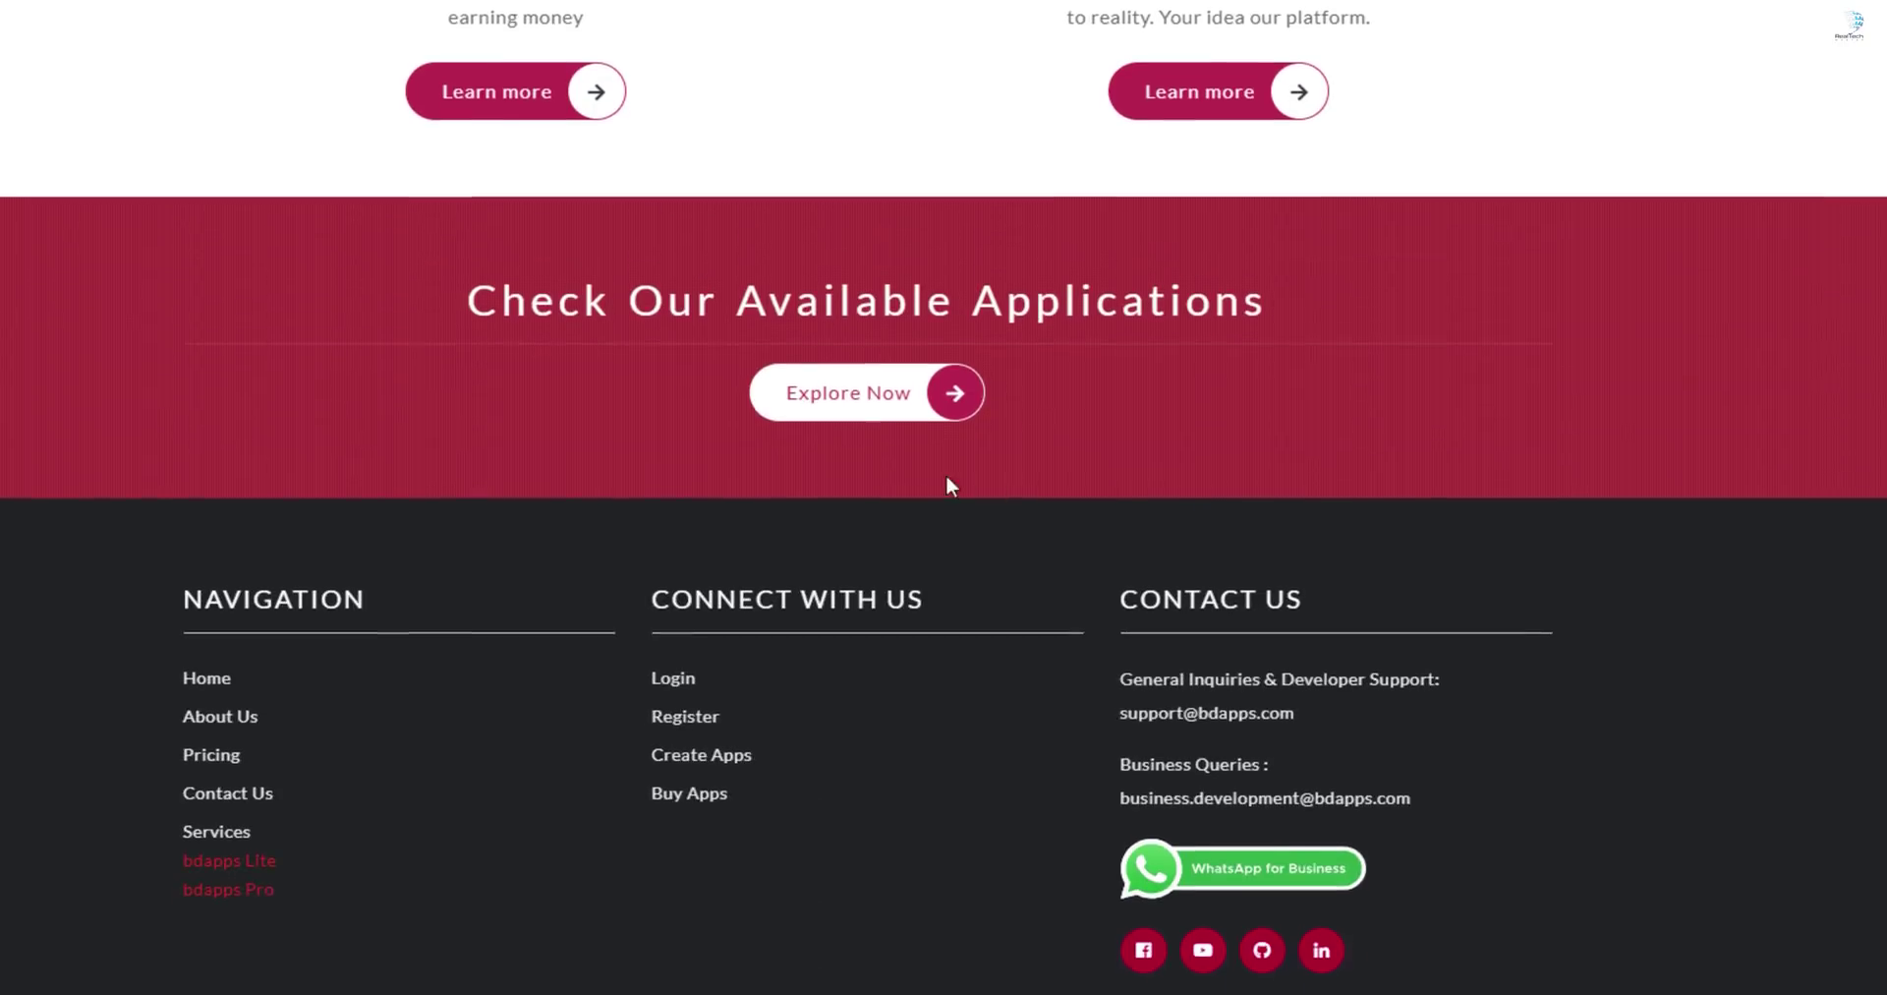
left_click(864, 411)
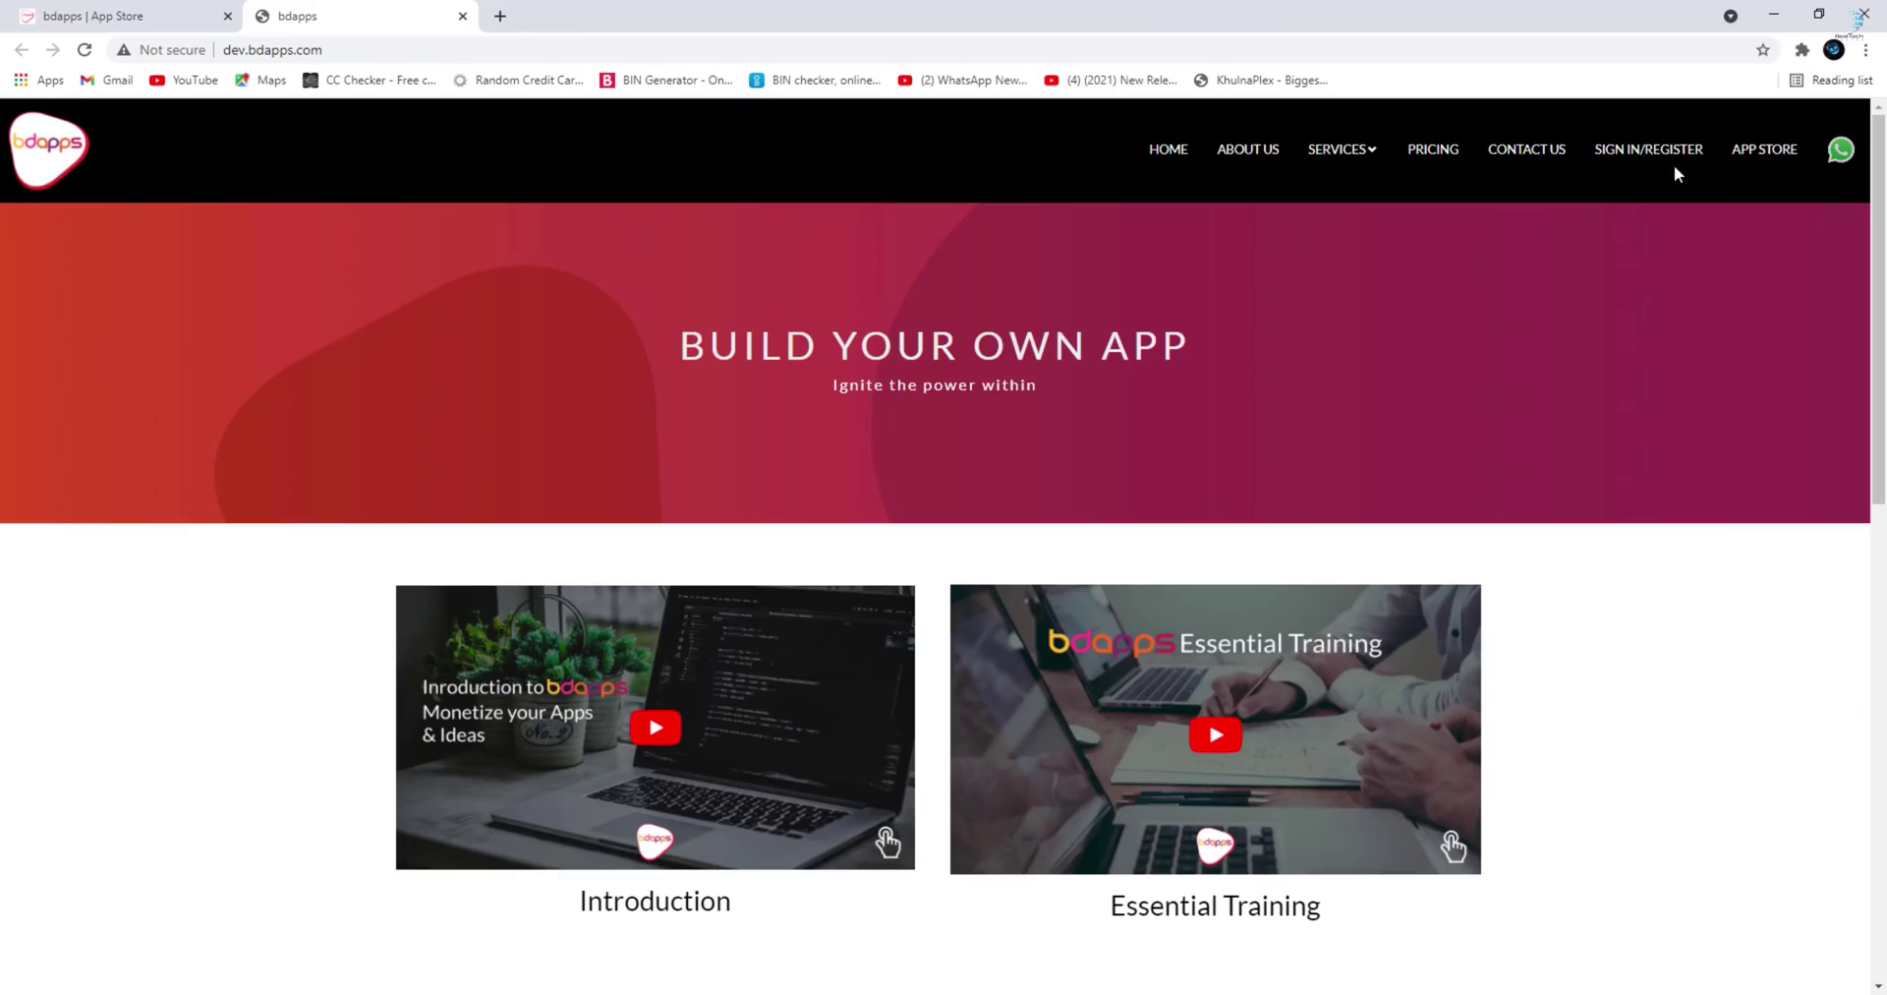
- Start a new-user registration and enter the username and e-mail address
left_click(1635, 160)
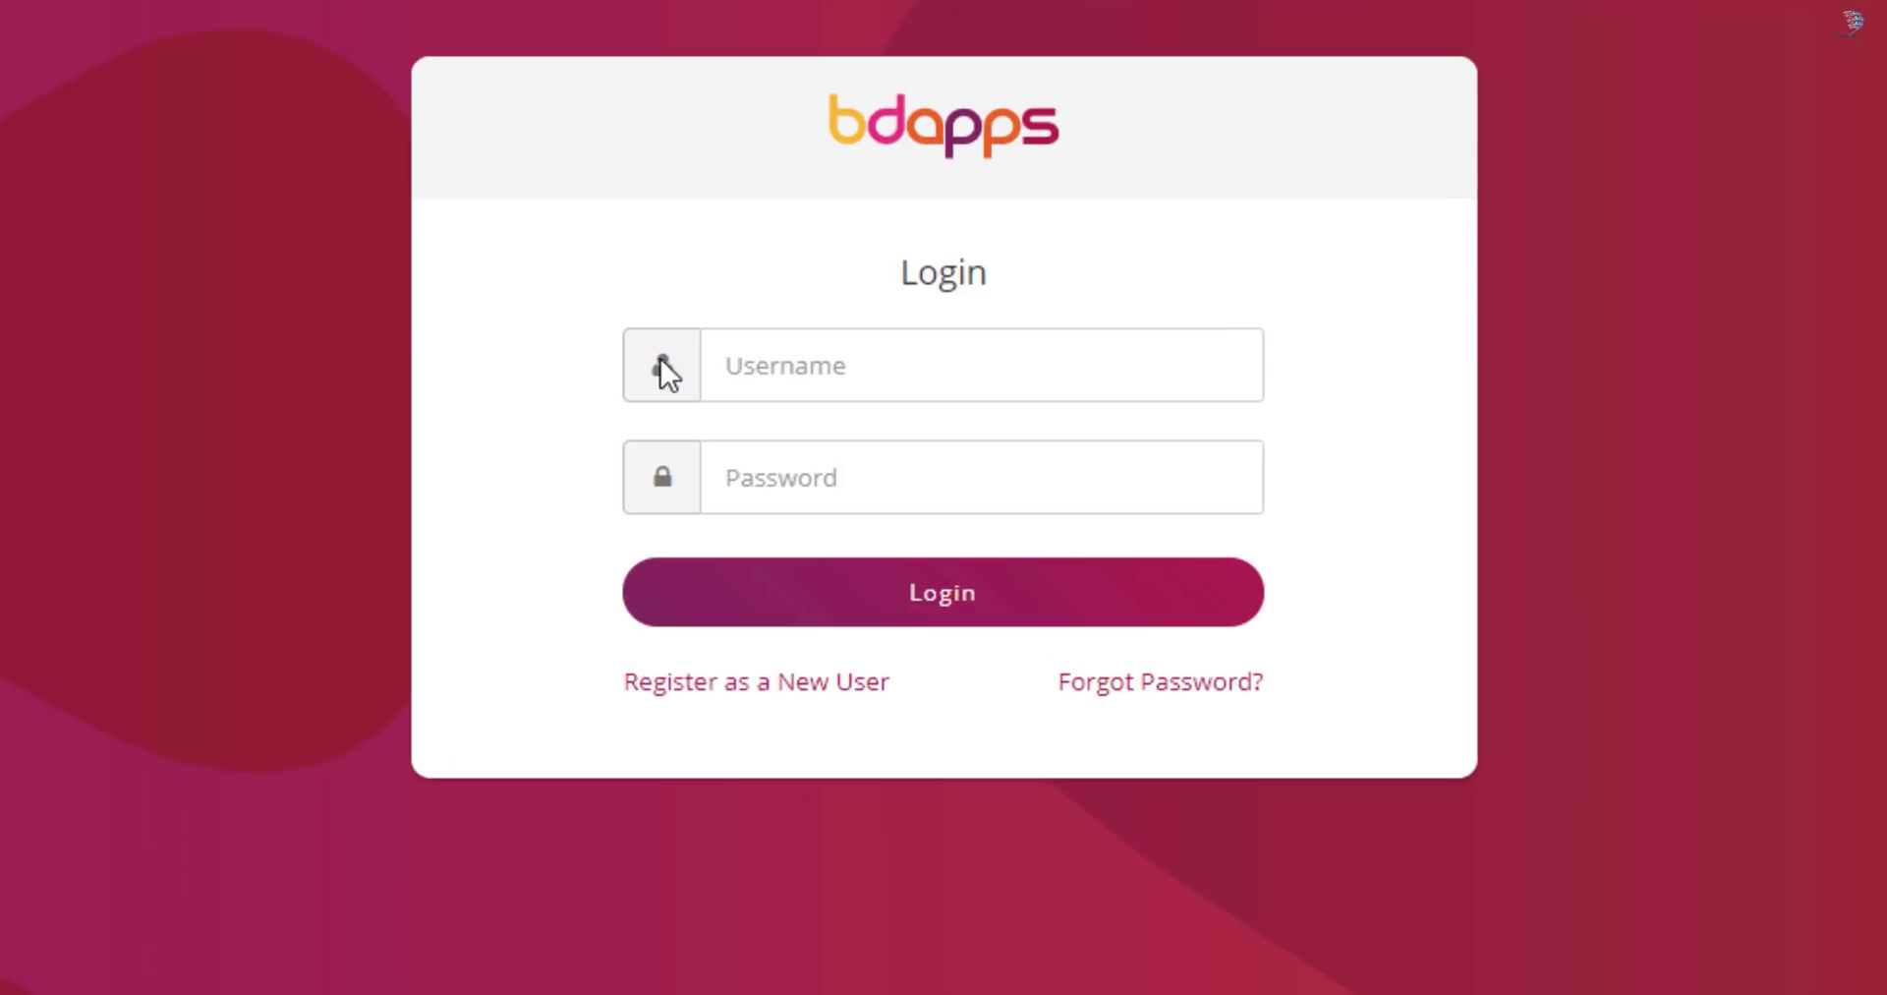
left_click(782, 683)
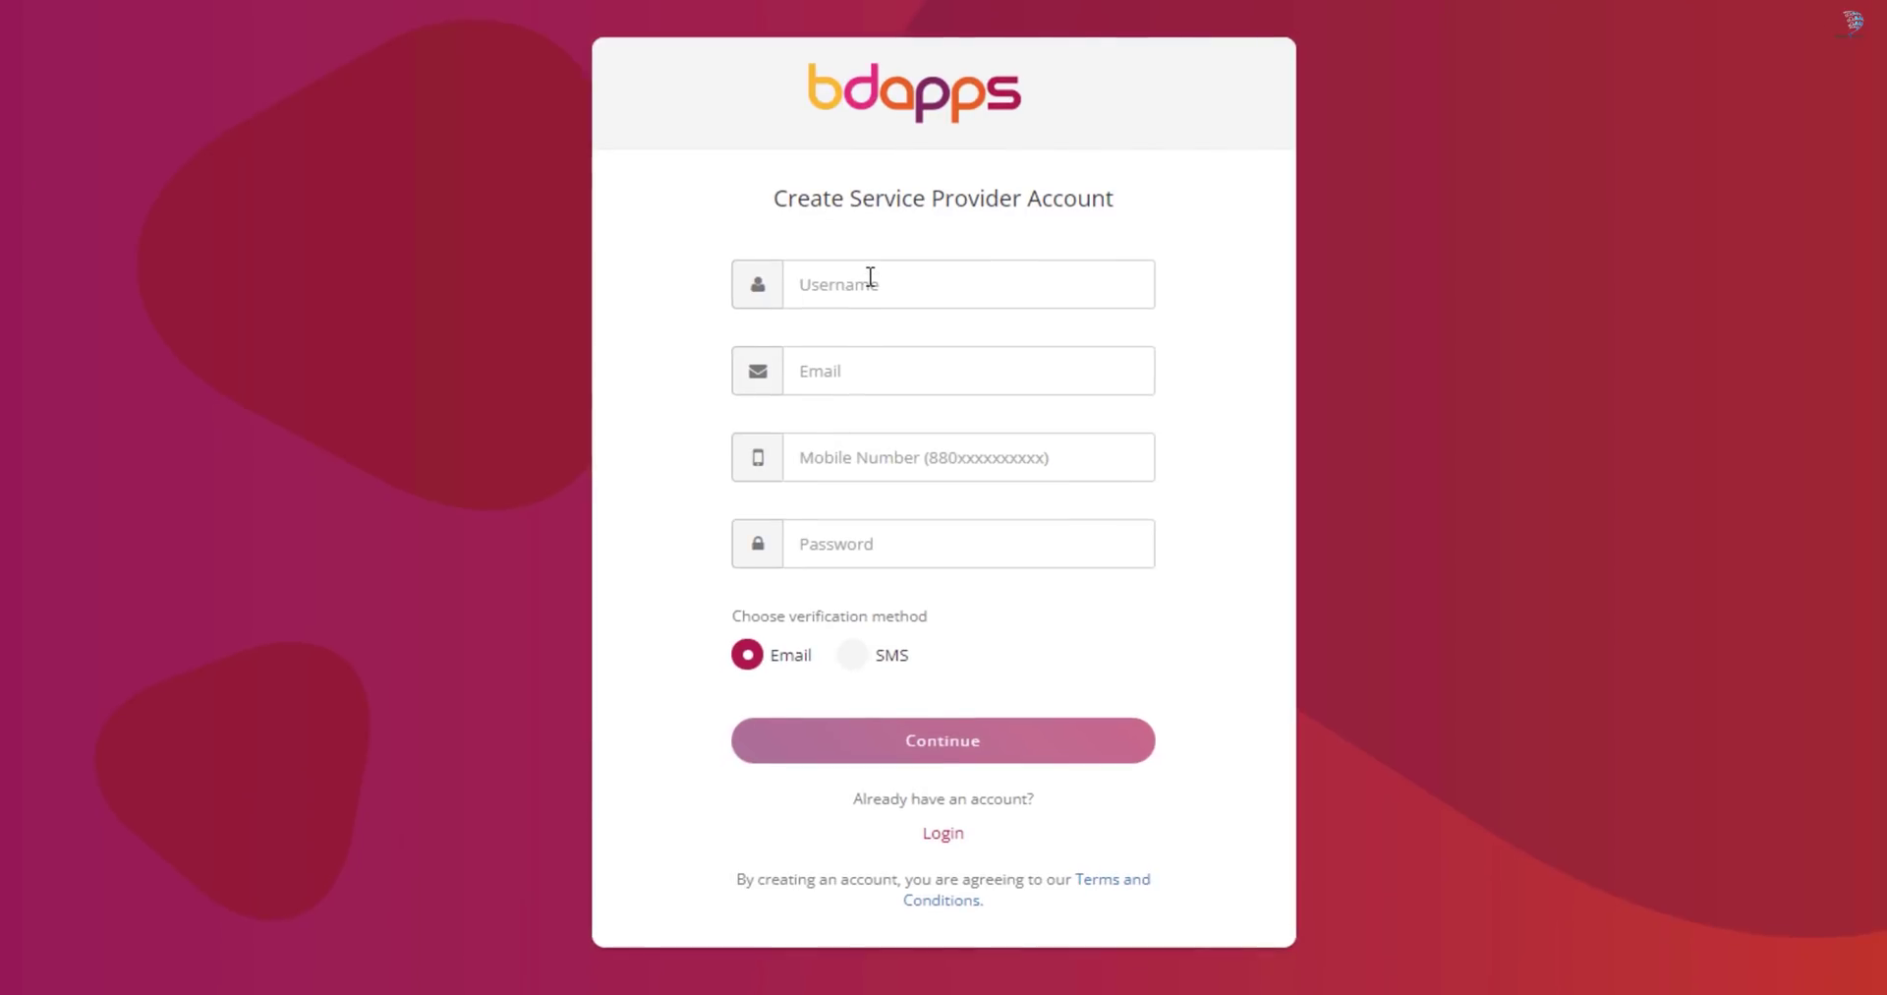
left_click(870, 278)
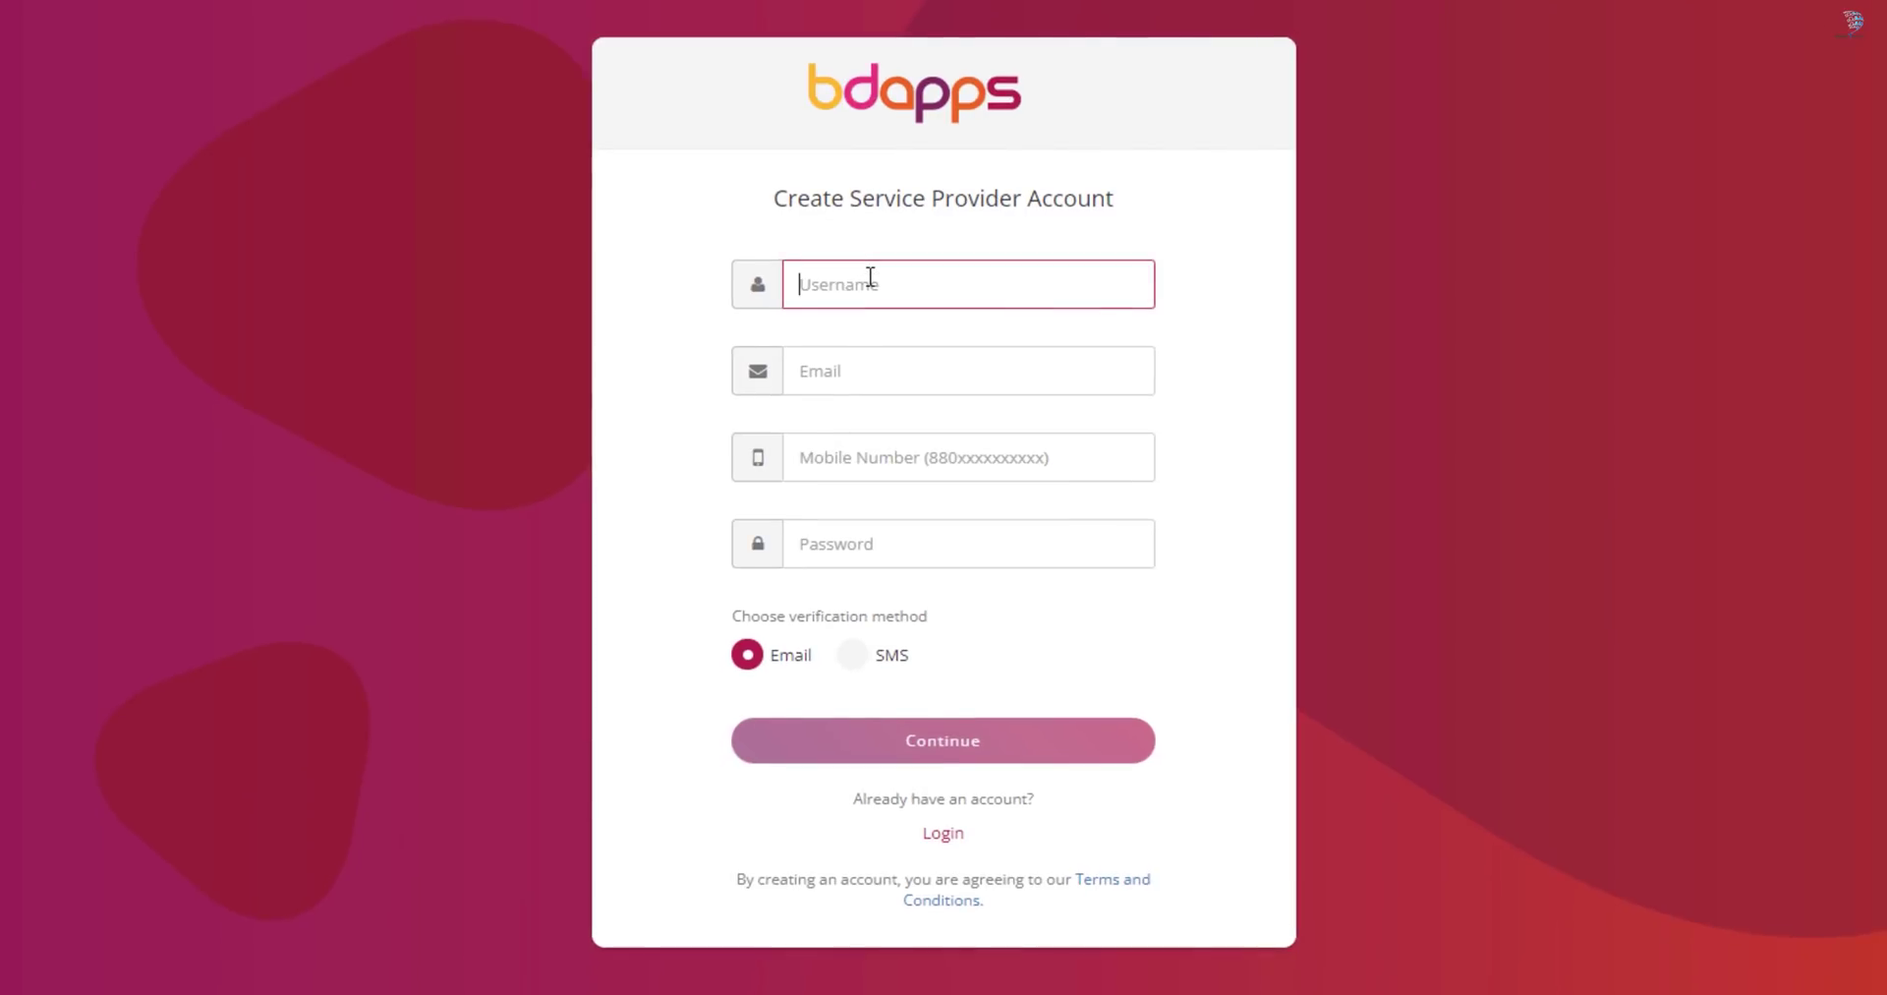
type("Mahafuj")
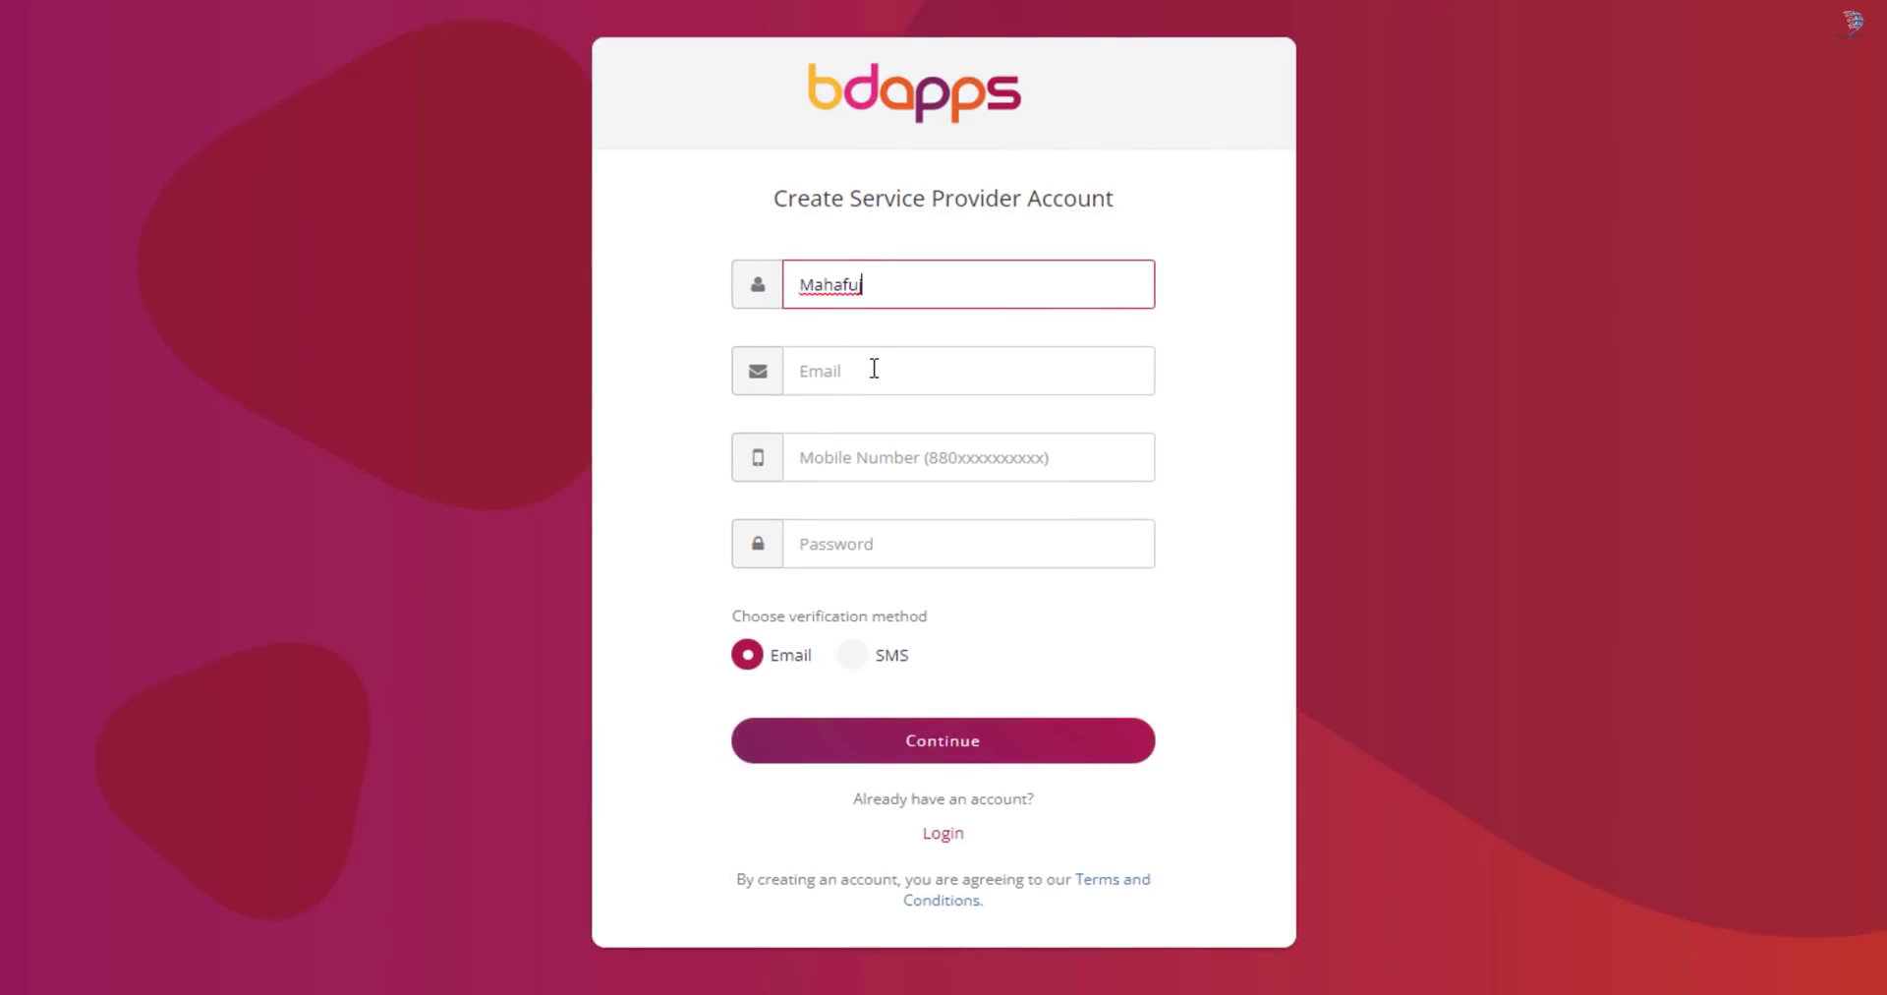
left_click(874, 367)
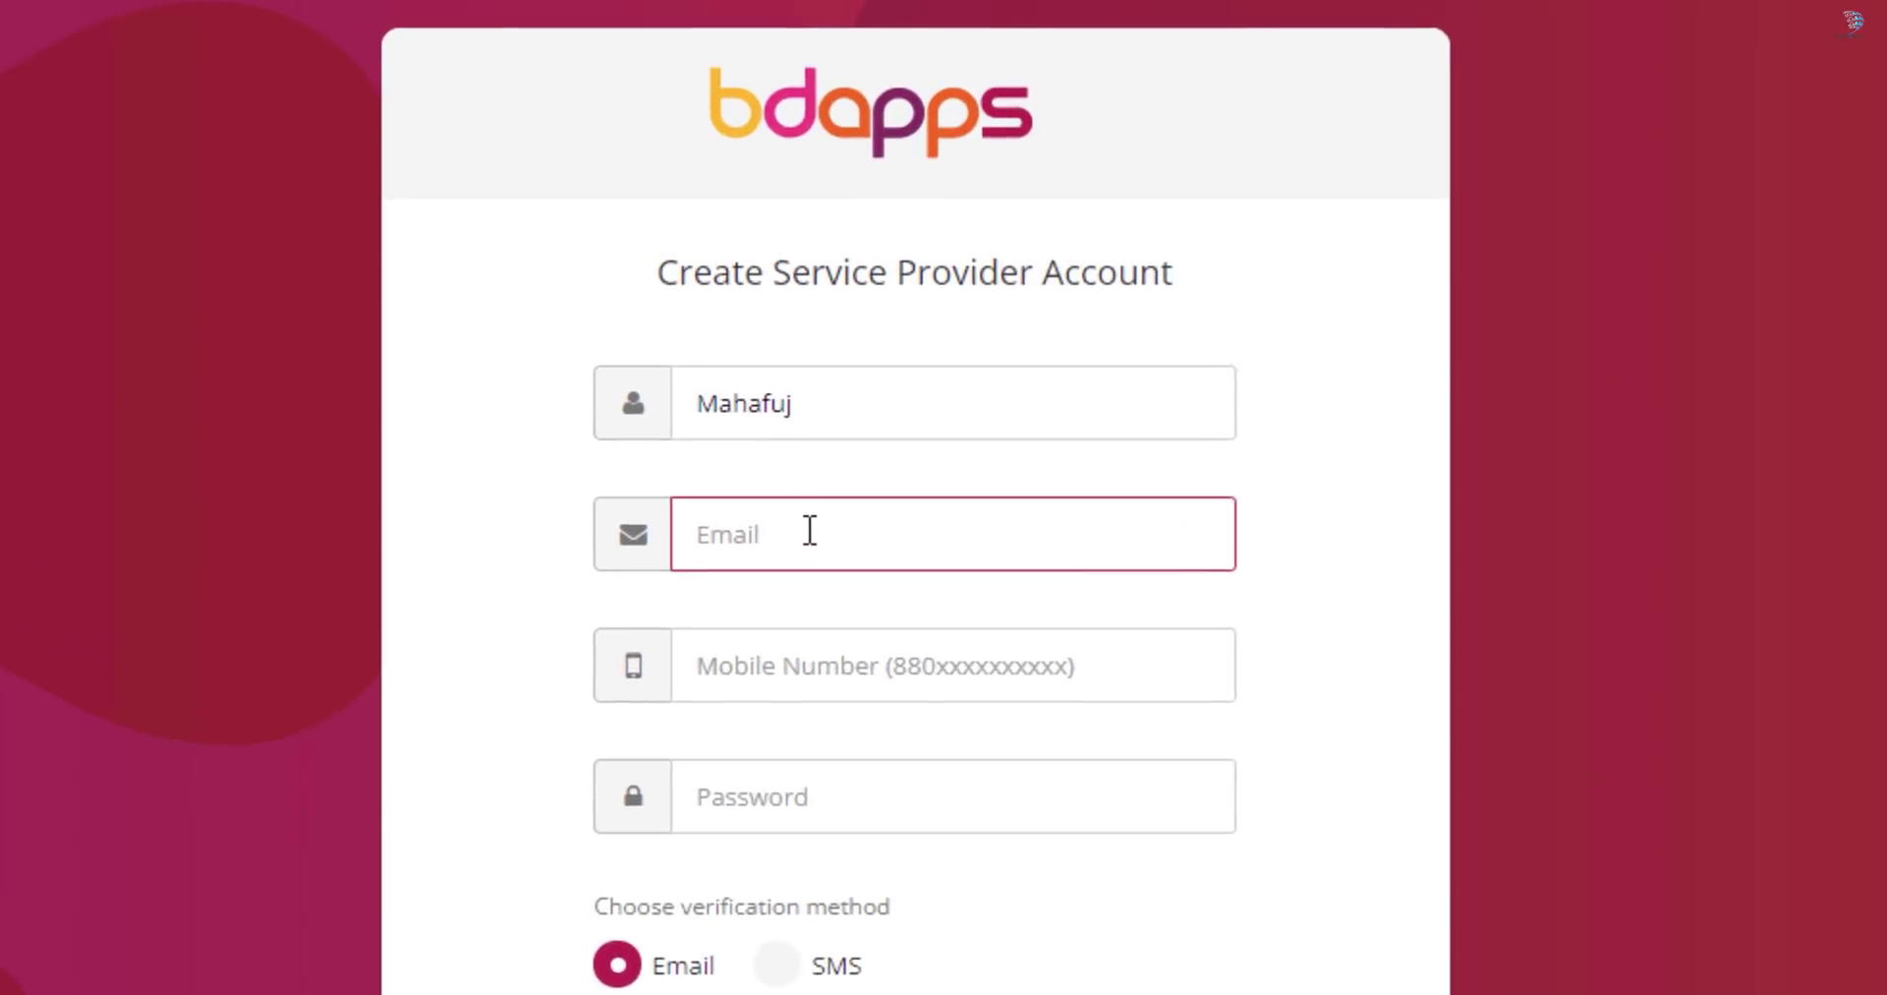
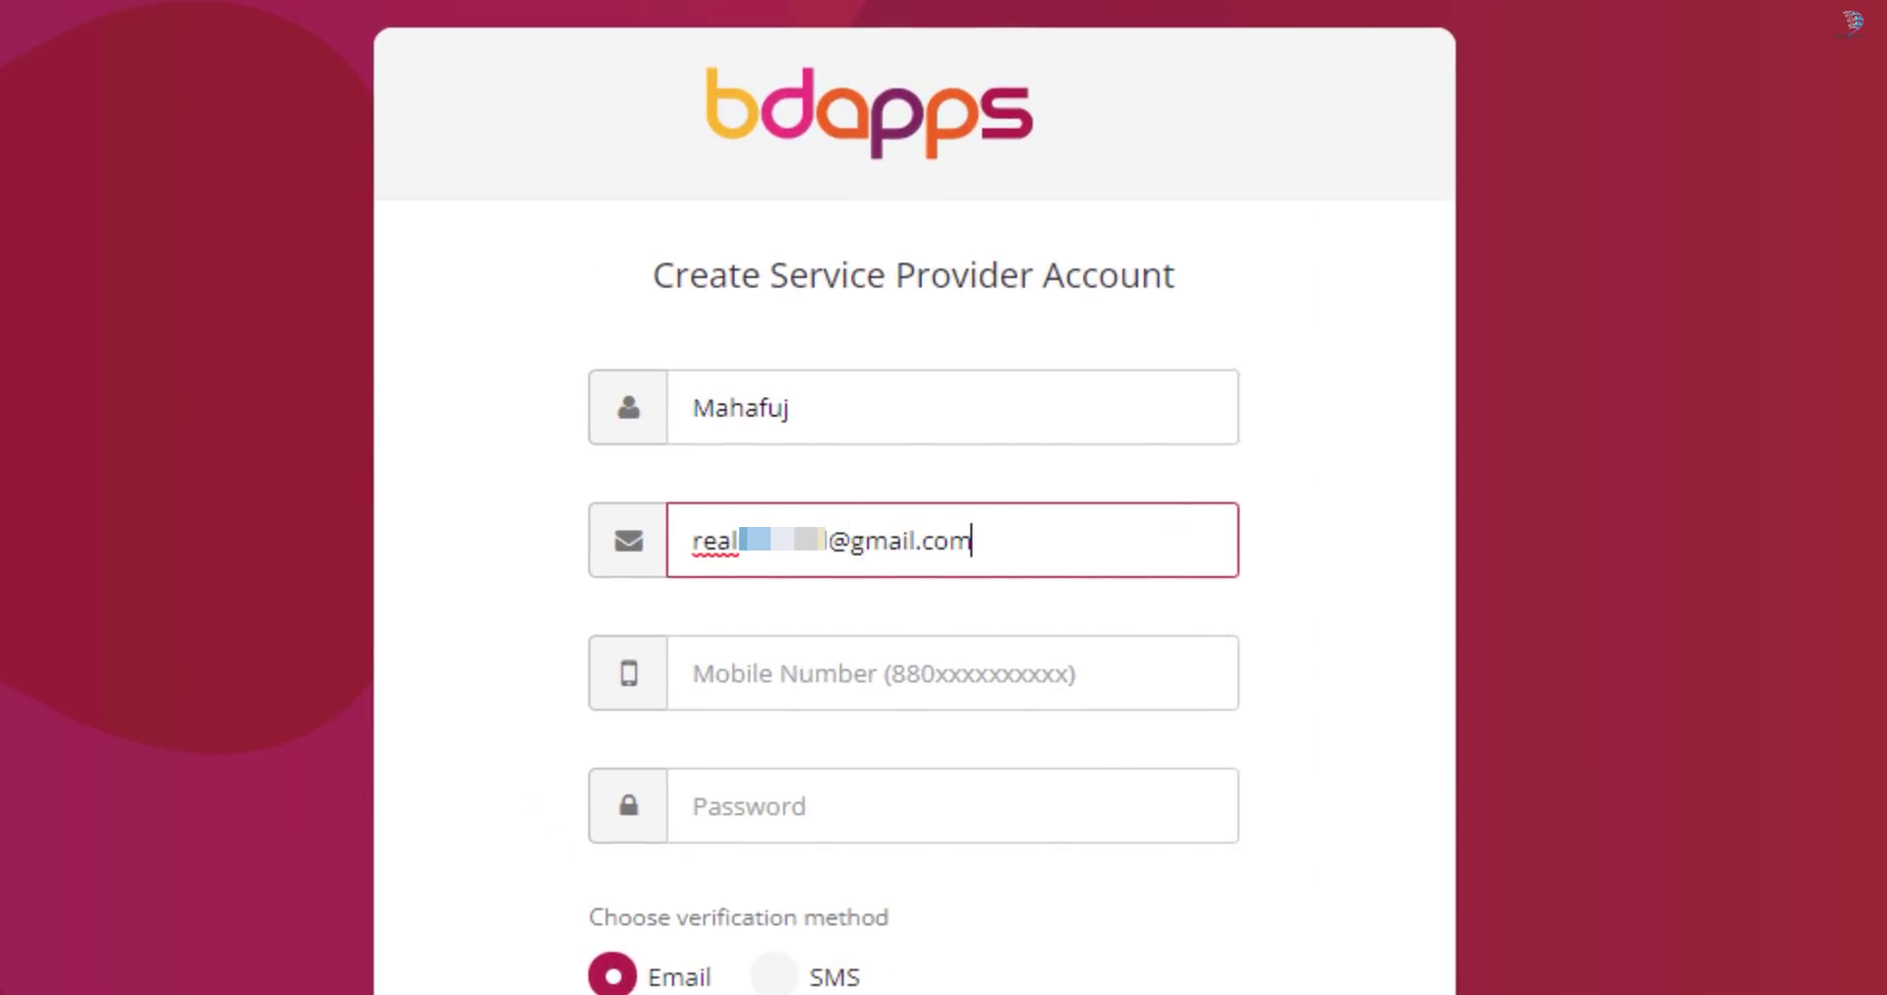
- Fill in the mobile number and password, choose SMS verification, and submit the sign-up form
left_click(826, 675)
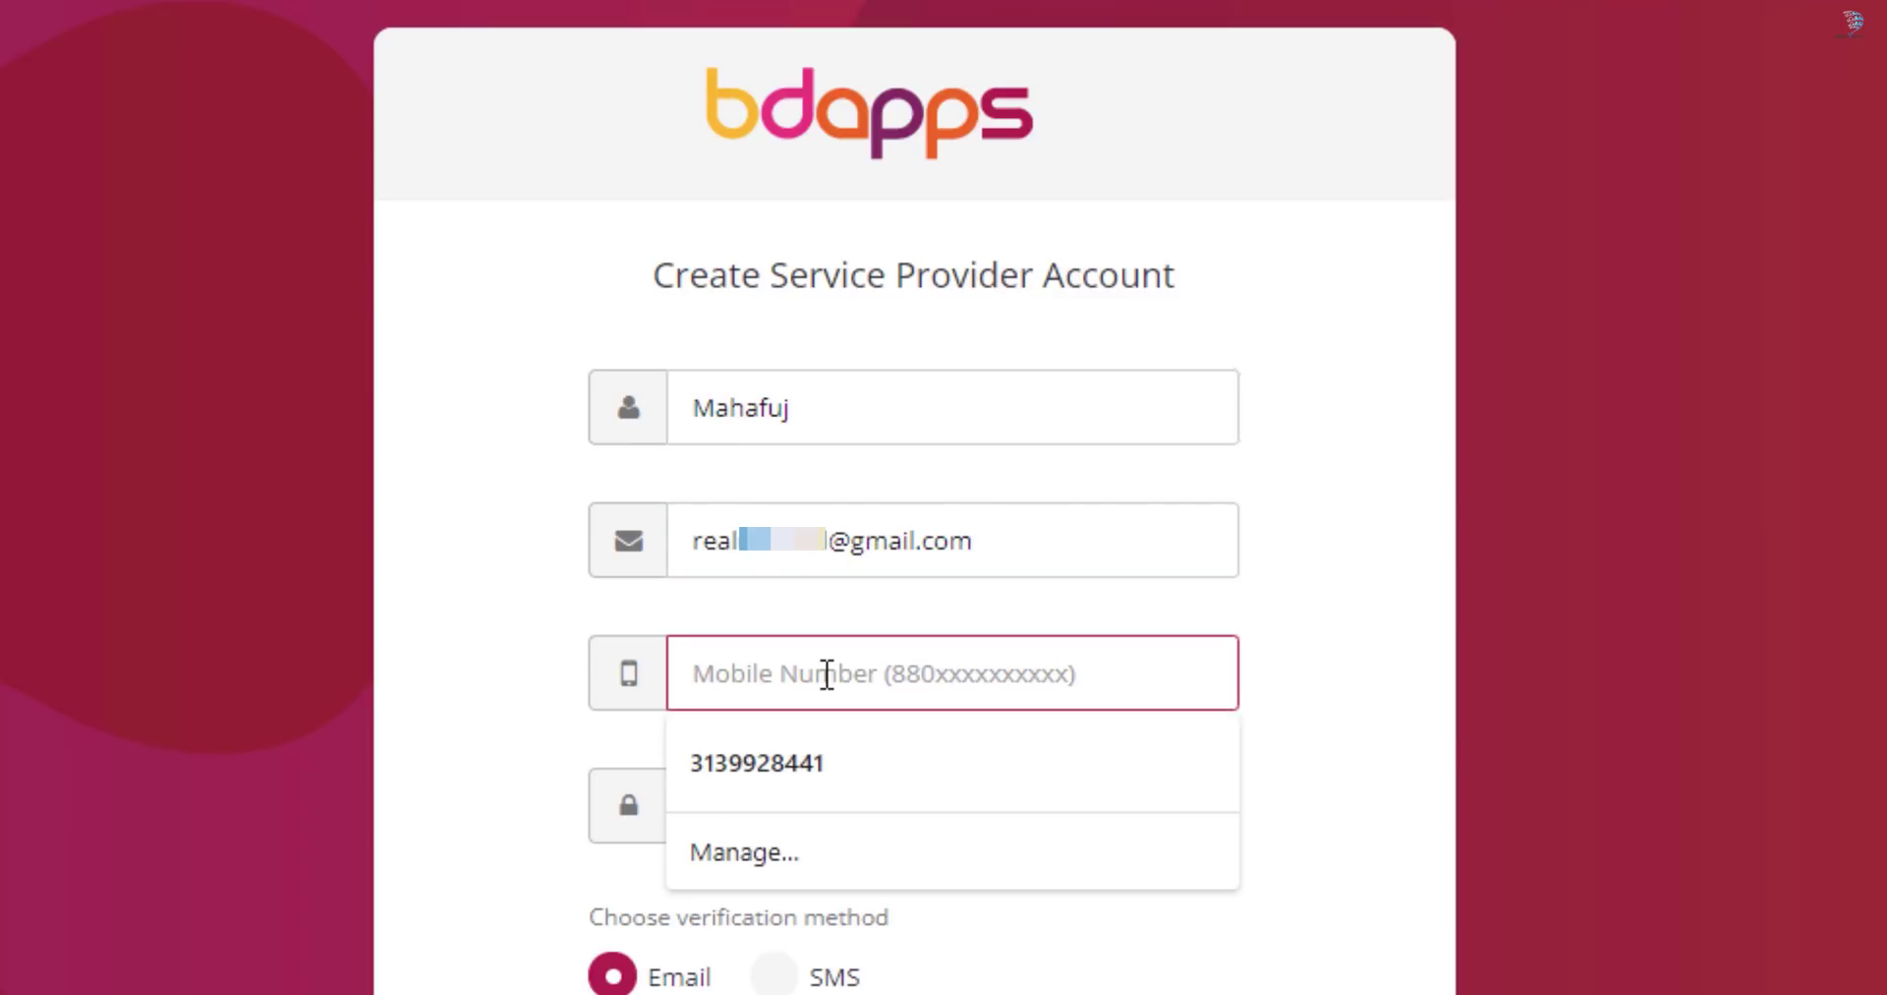
left_click(1354, 621)
left_click(872, 652)
type("880199")
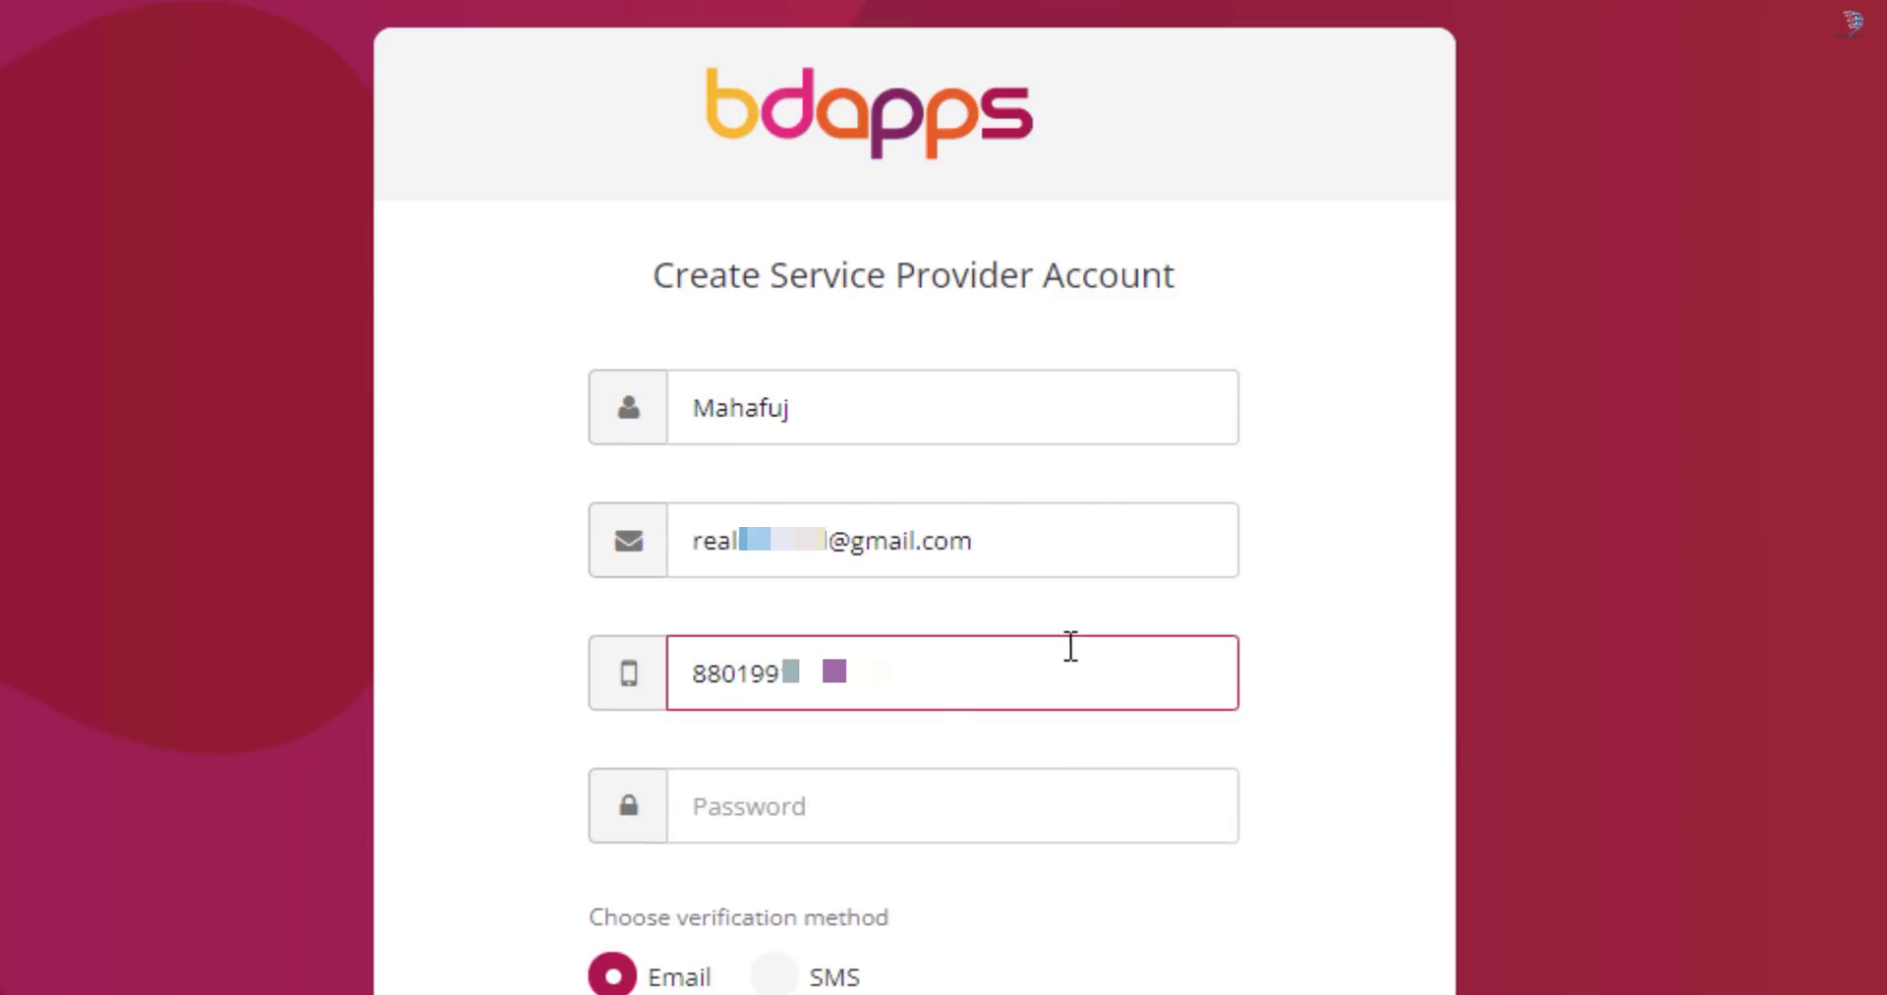
left_click(958, 690)
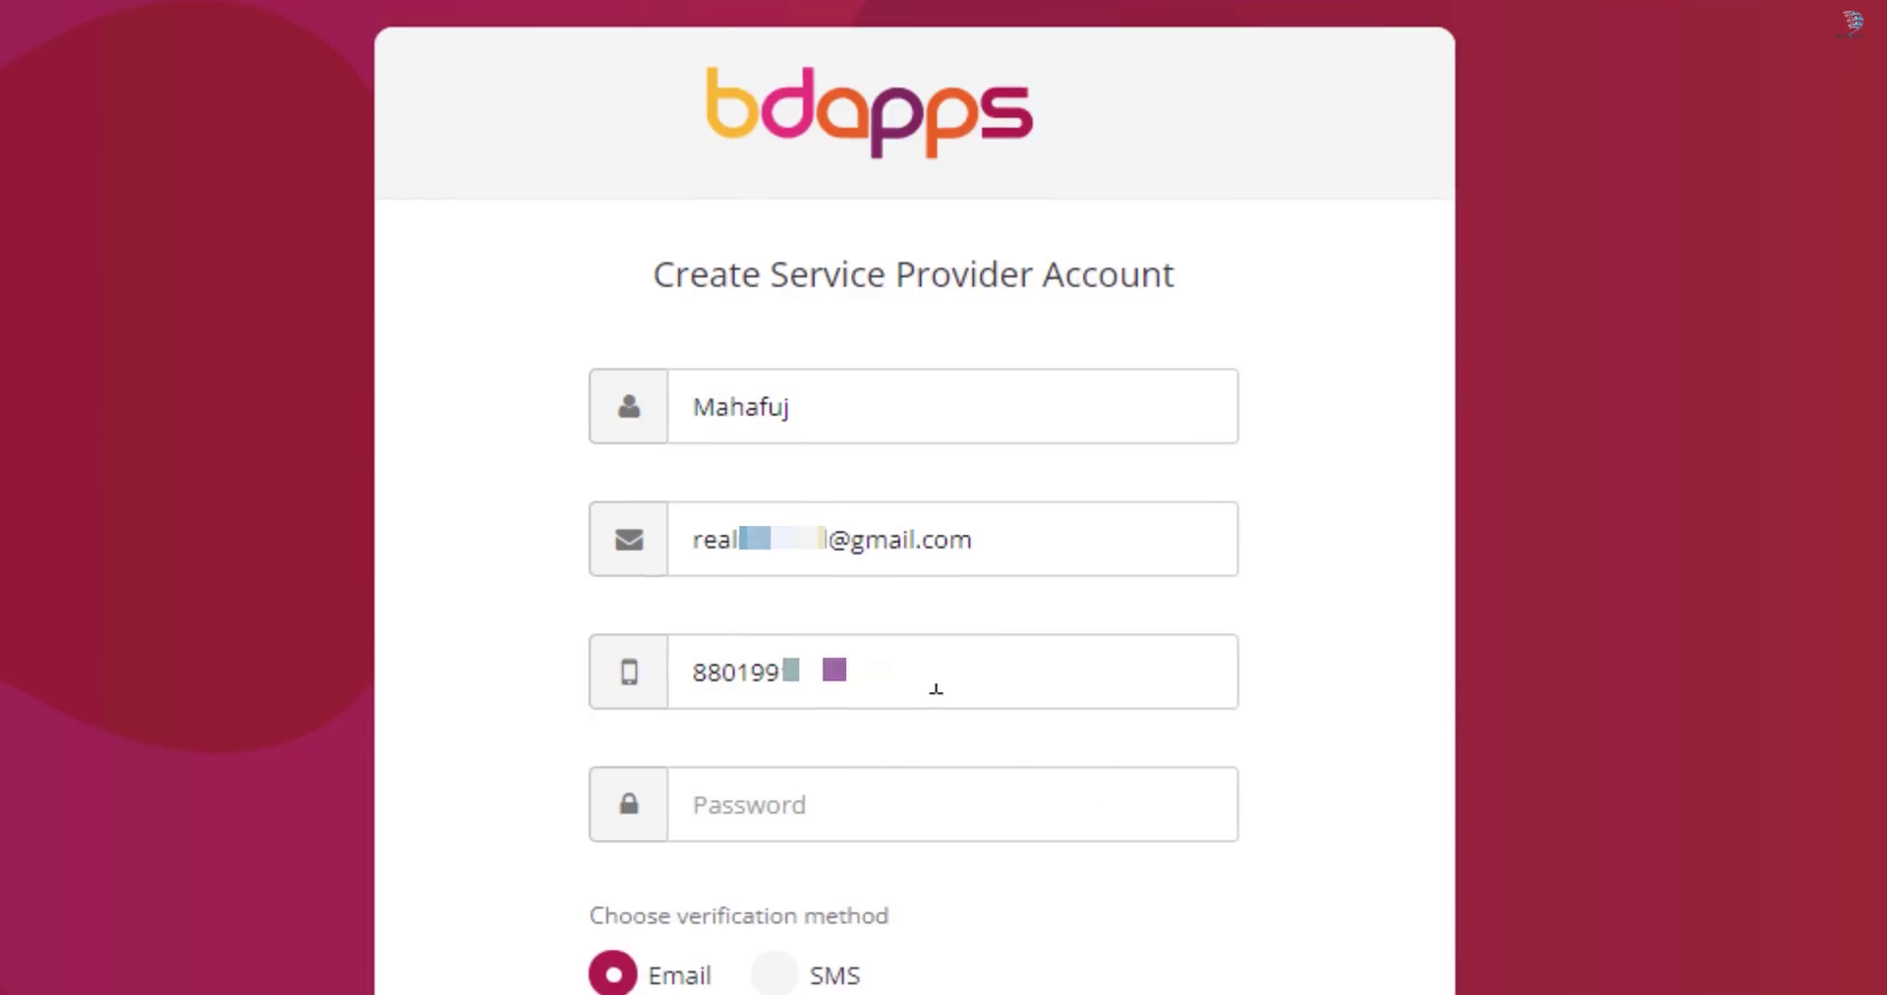
left_click(896, 682)
type("********")
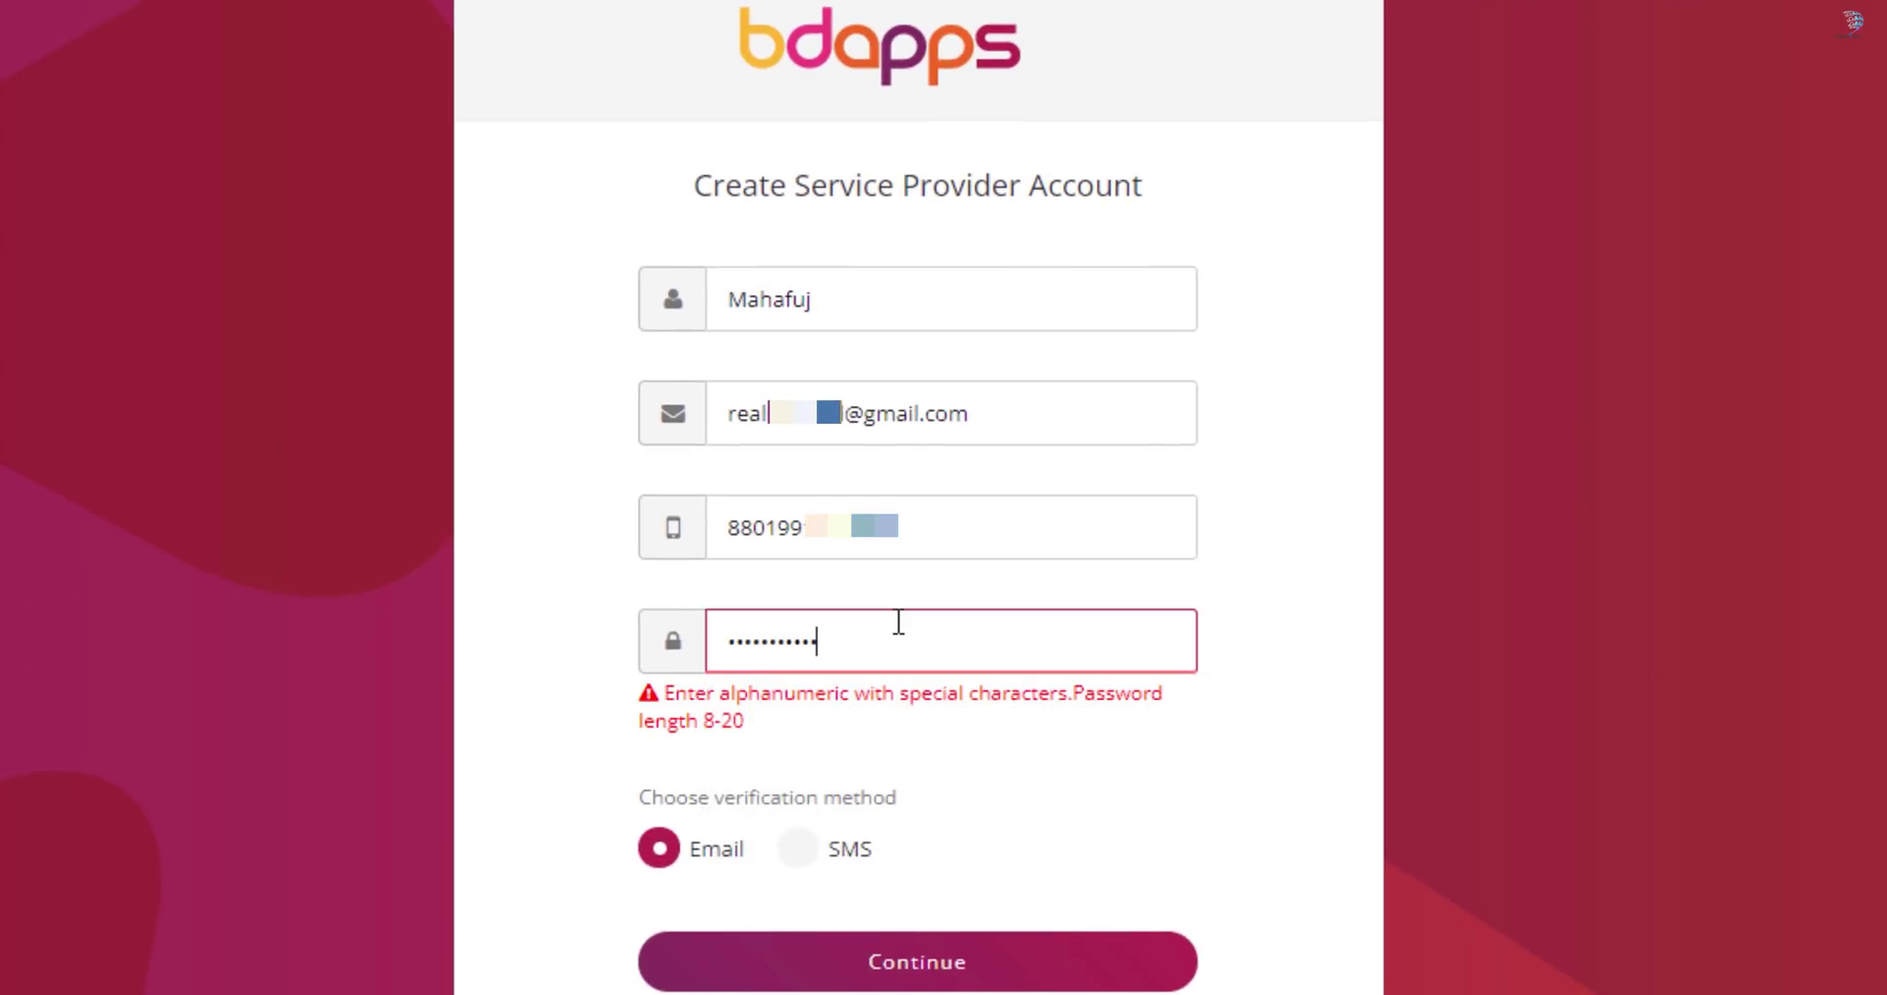
type("******")
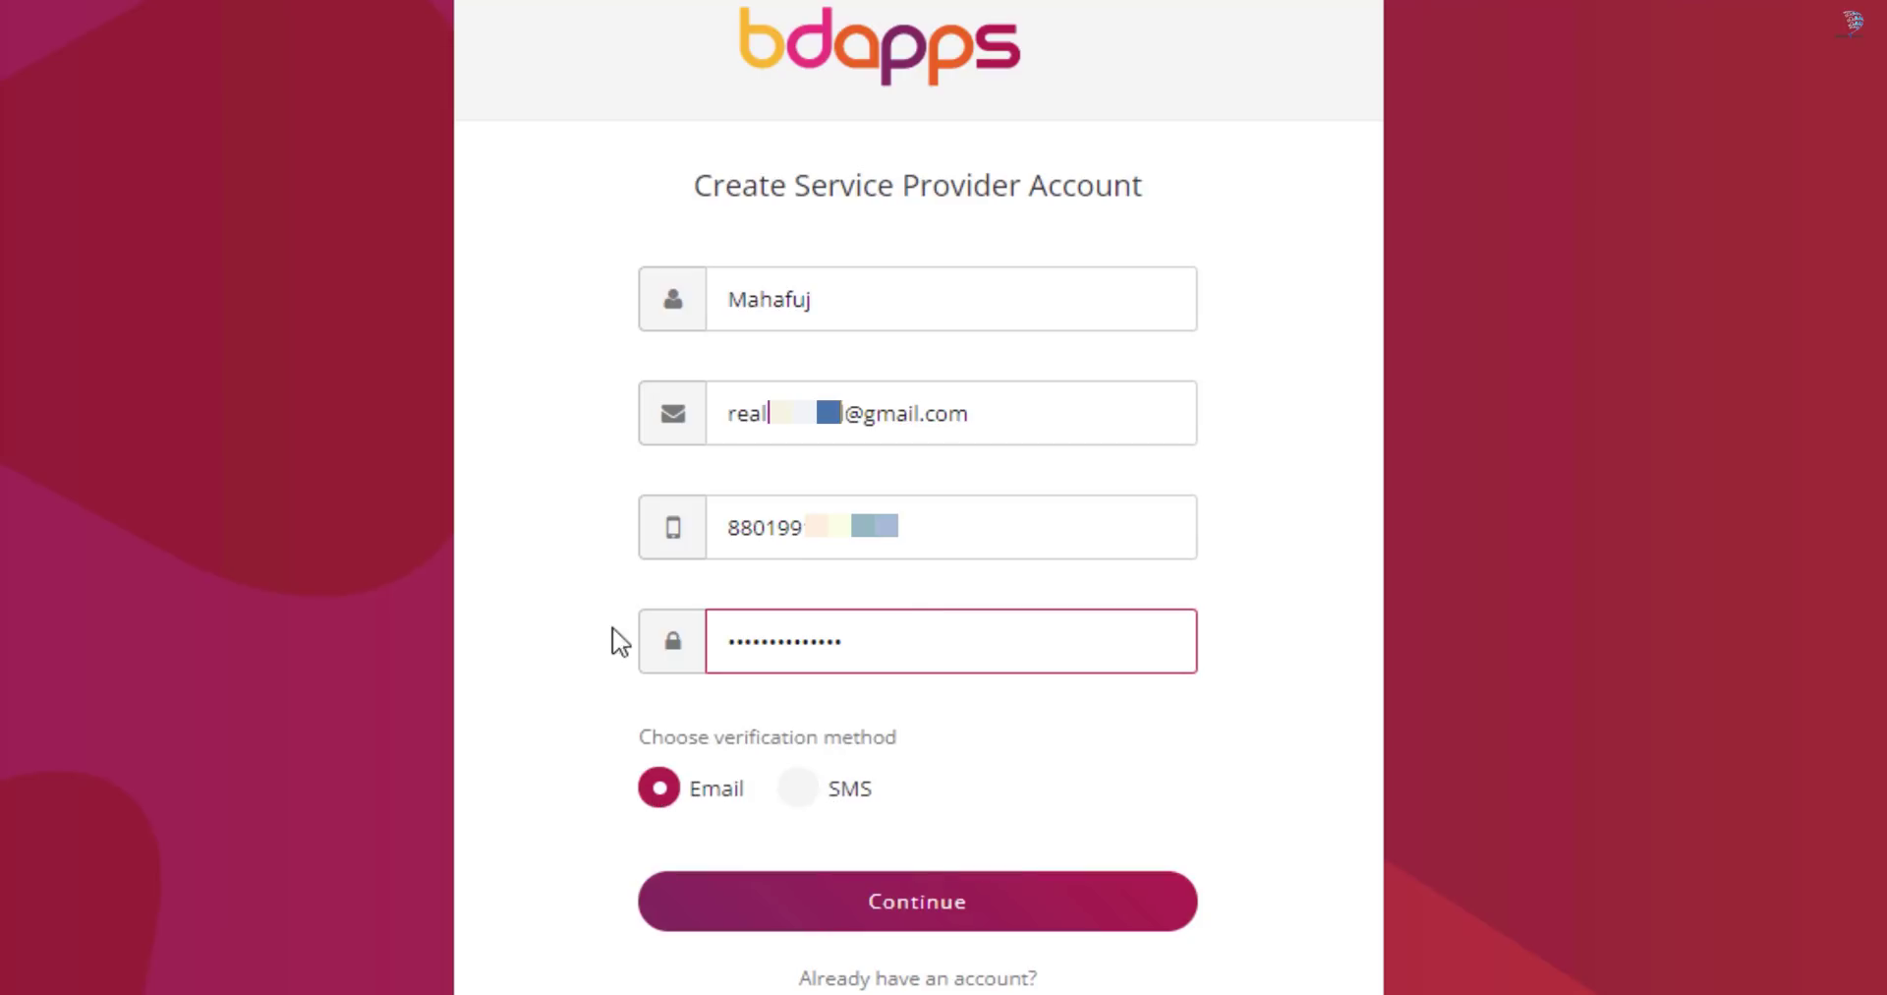
left_click(639, 793)
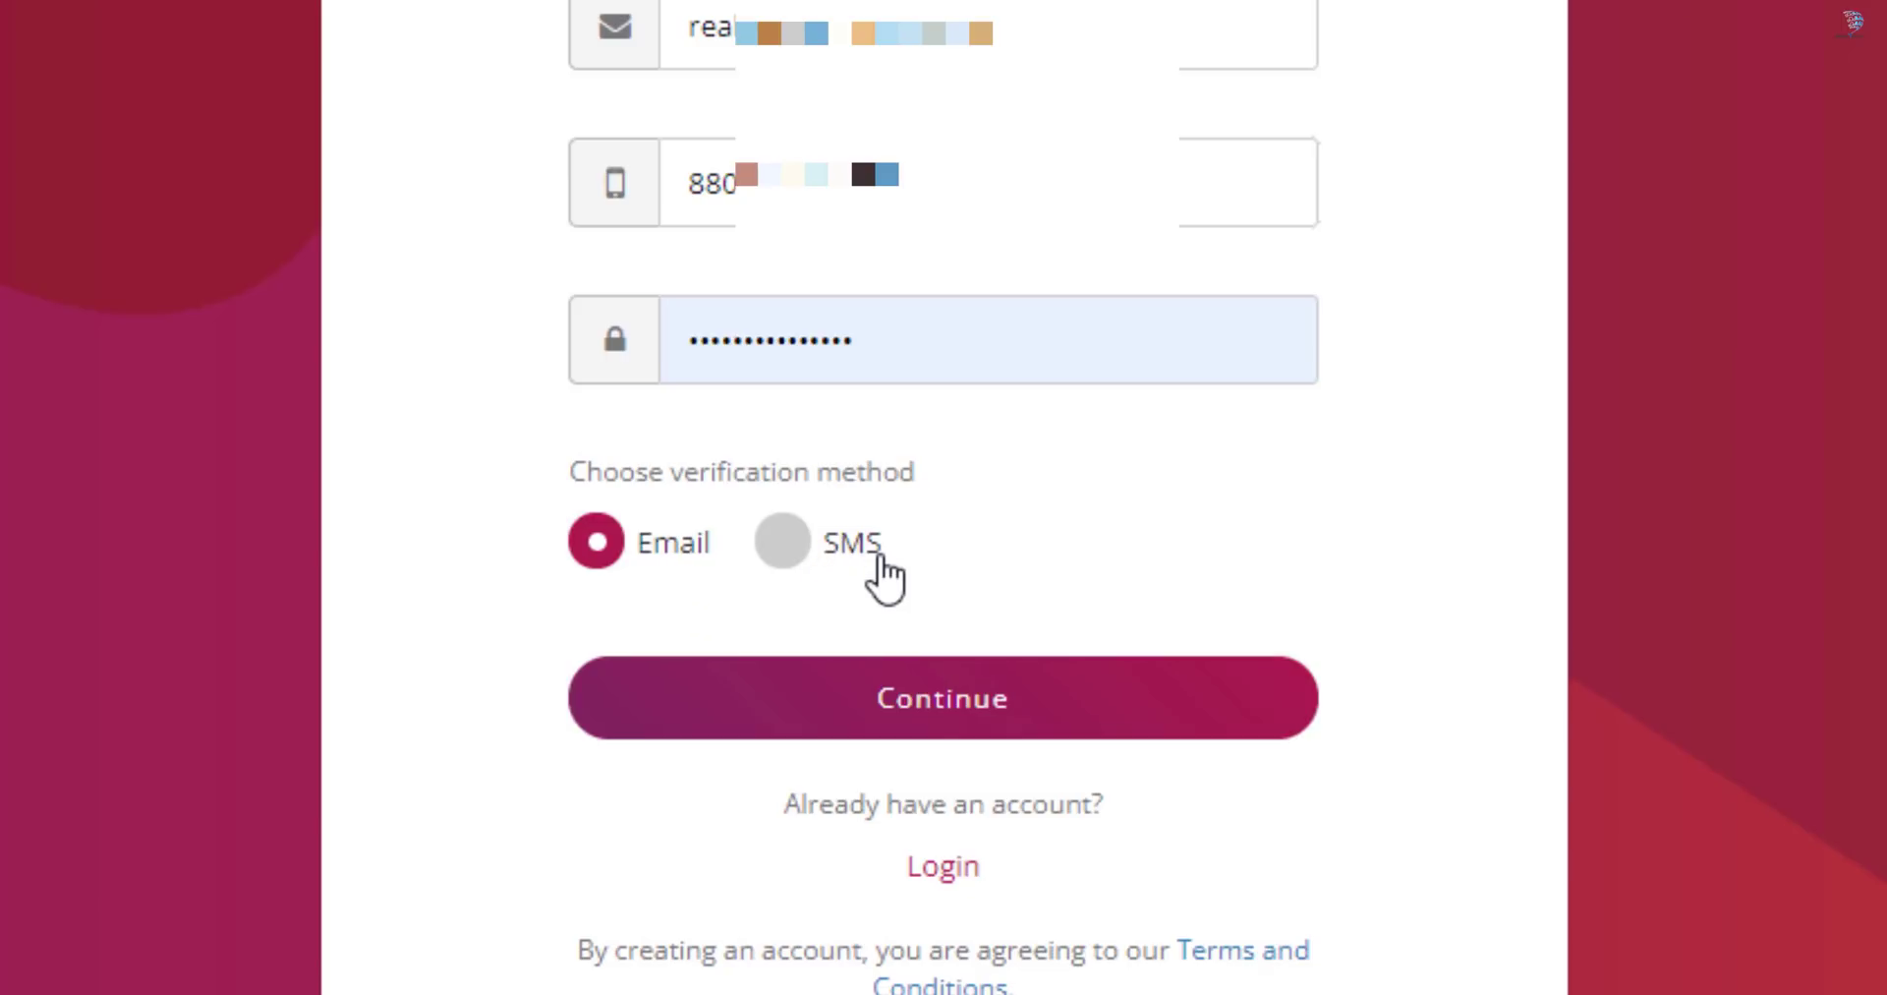
left_click(794, 549)
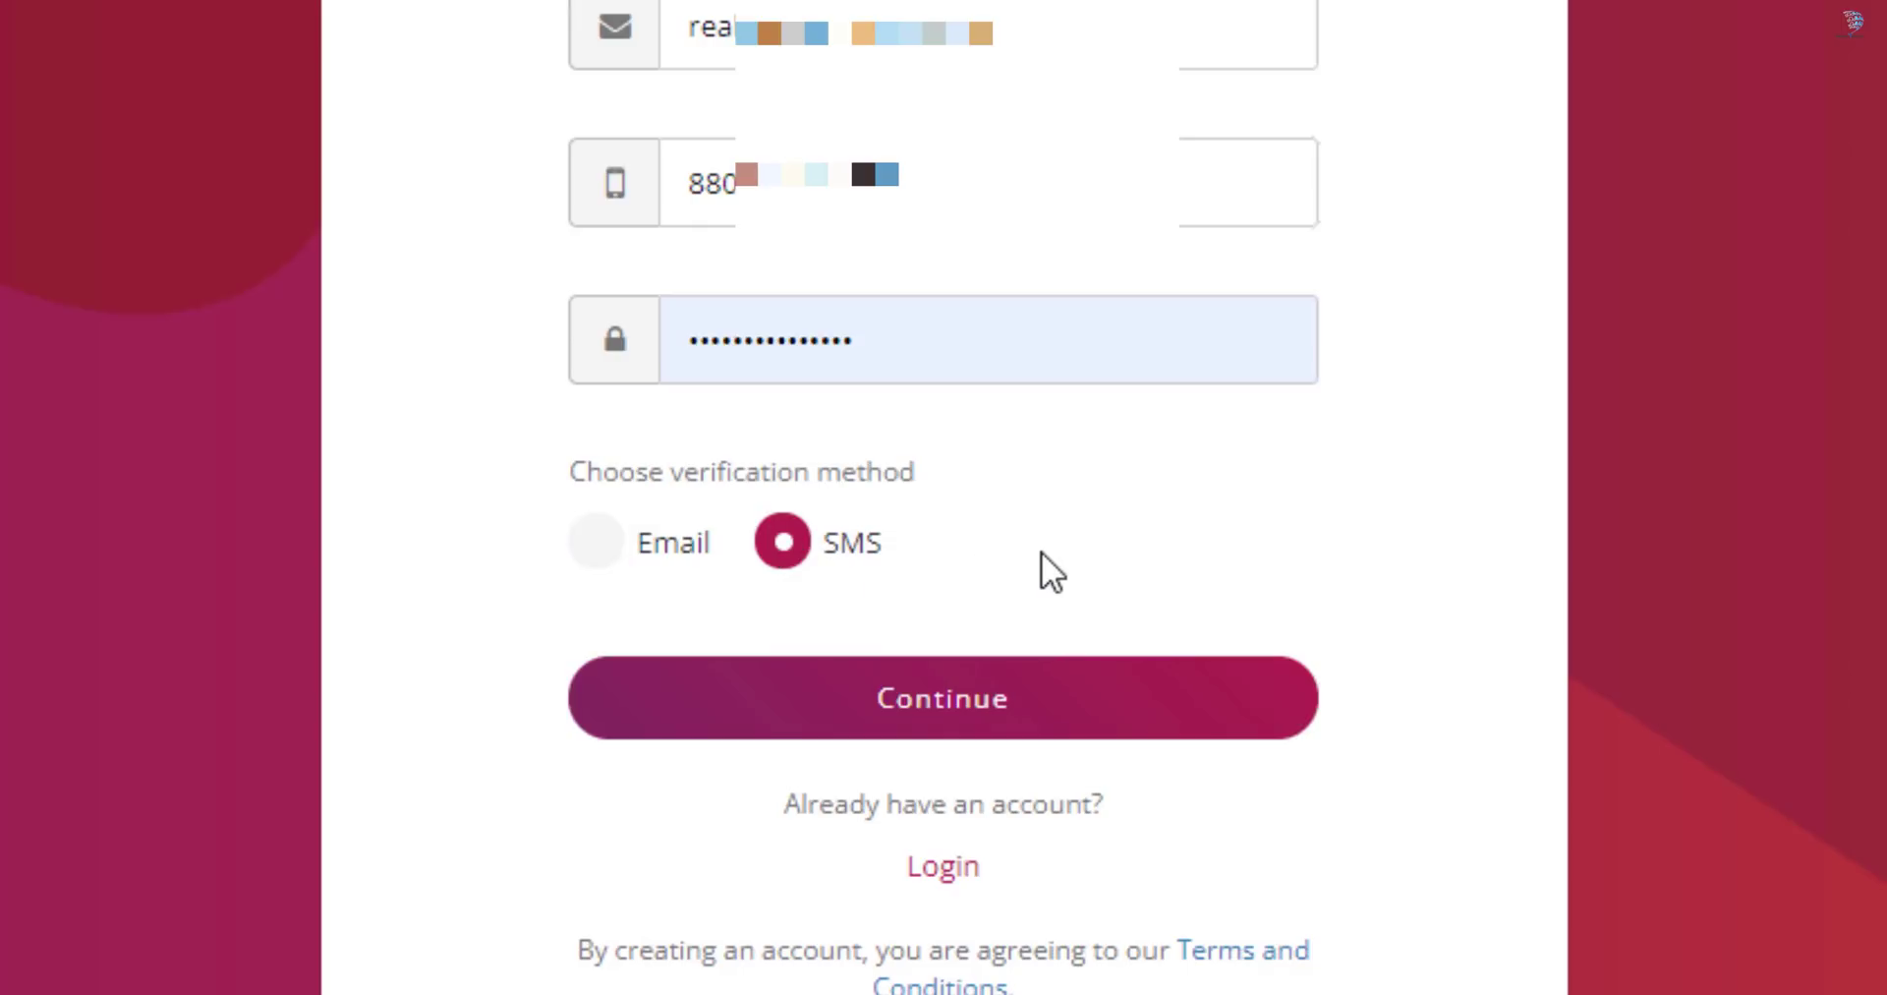
left_click(911, 722)
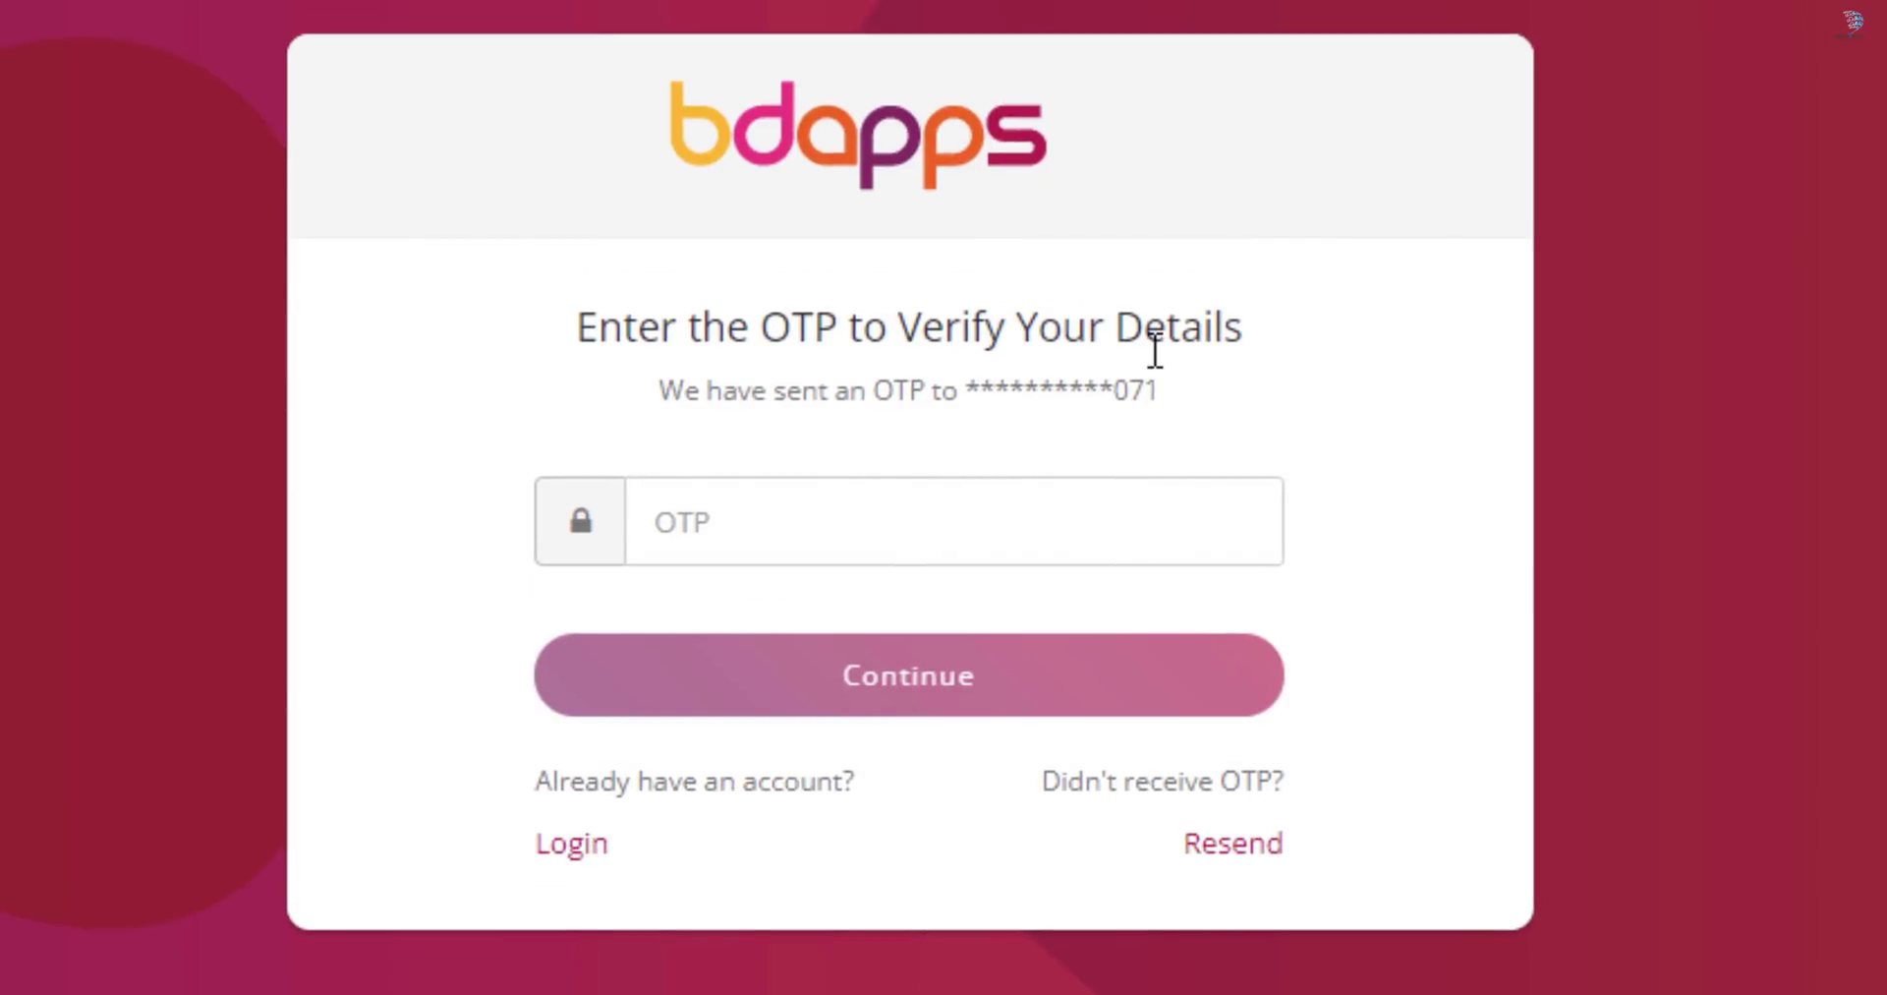
- Enter the SMS verification code and submit it
left_click(917, 506)
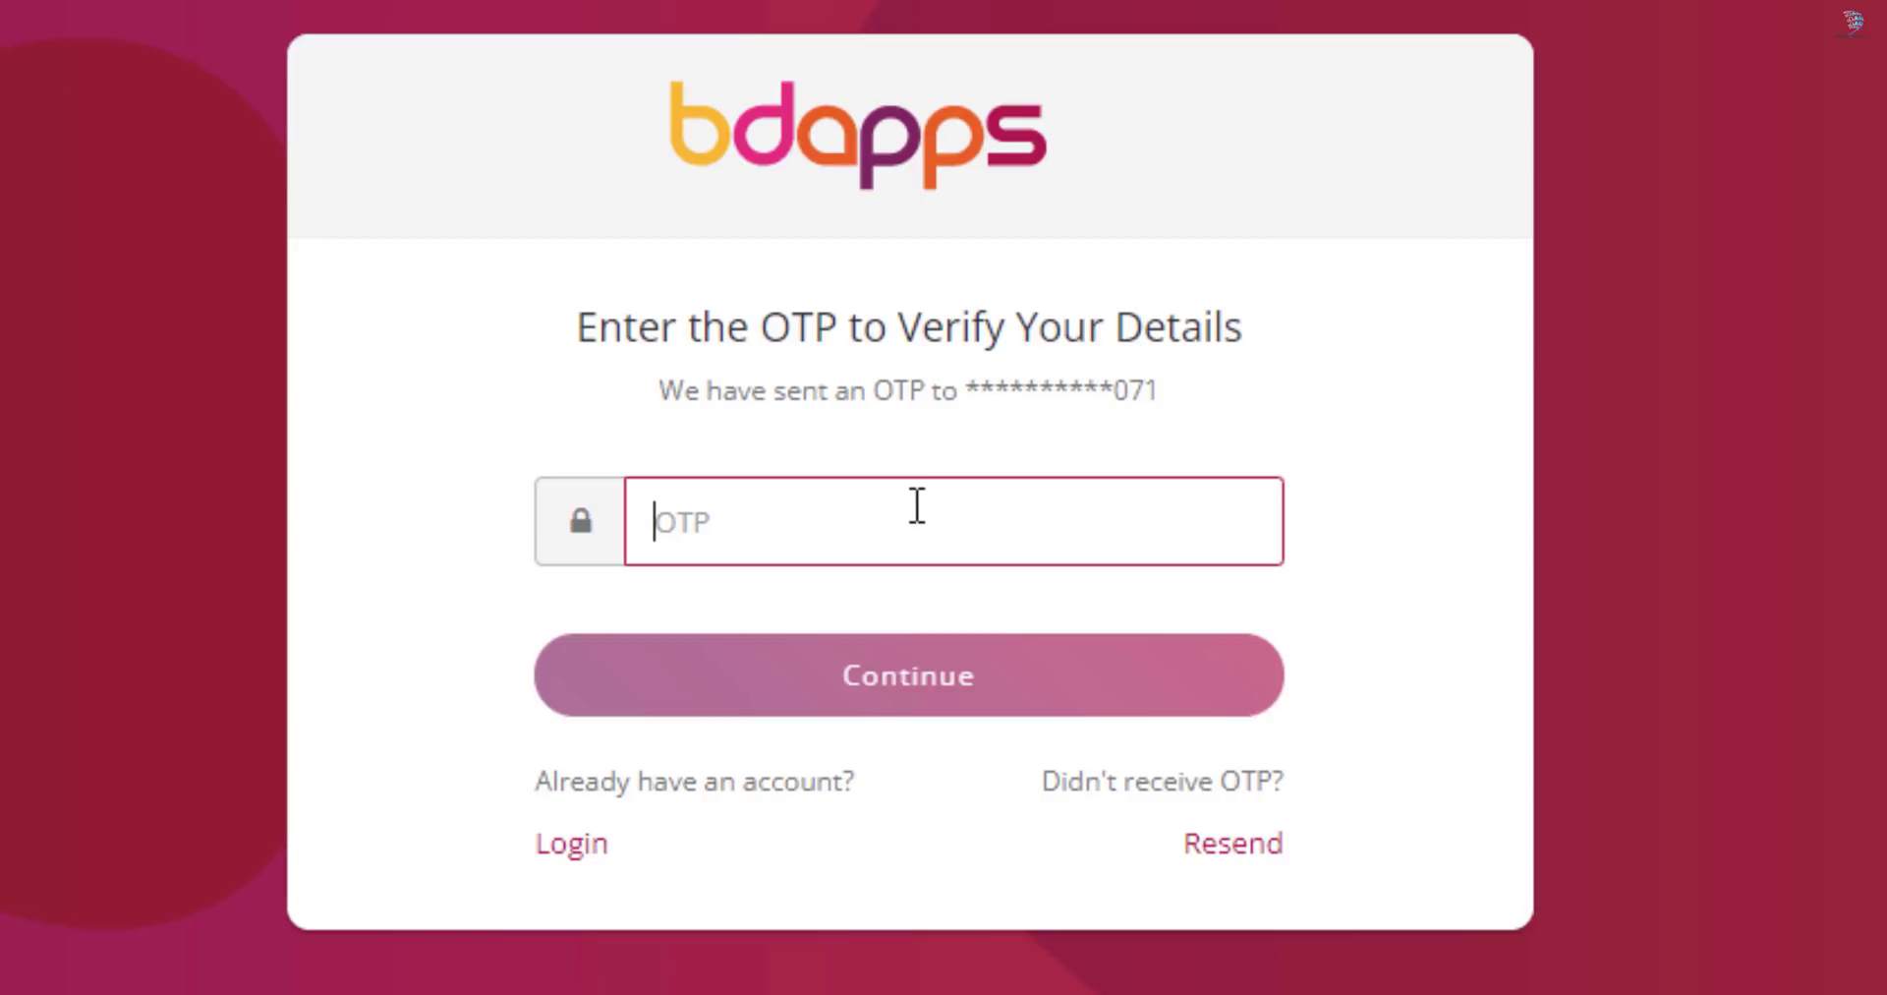
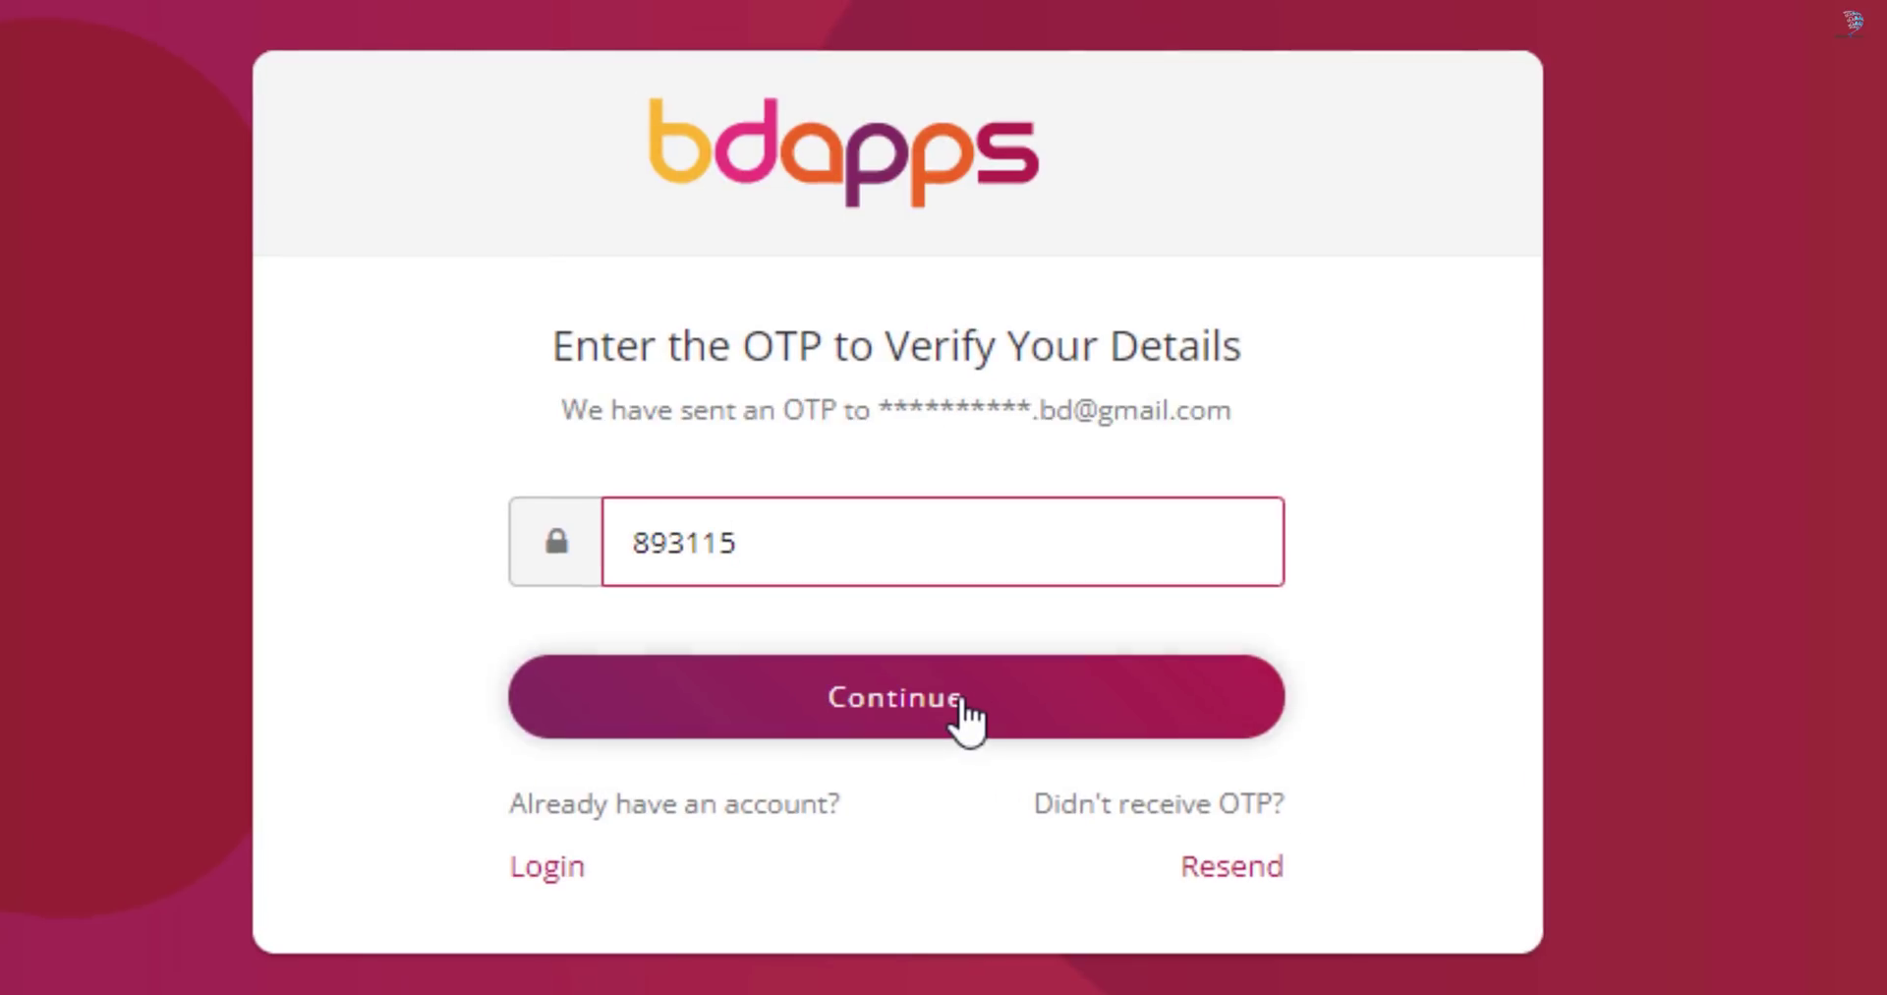
left_click(968, 703)
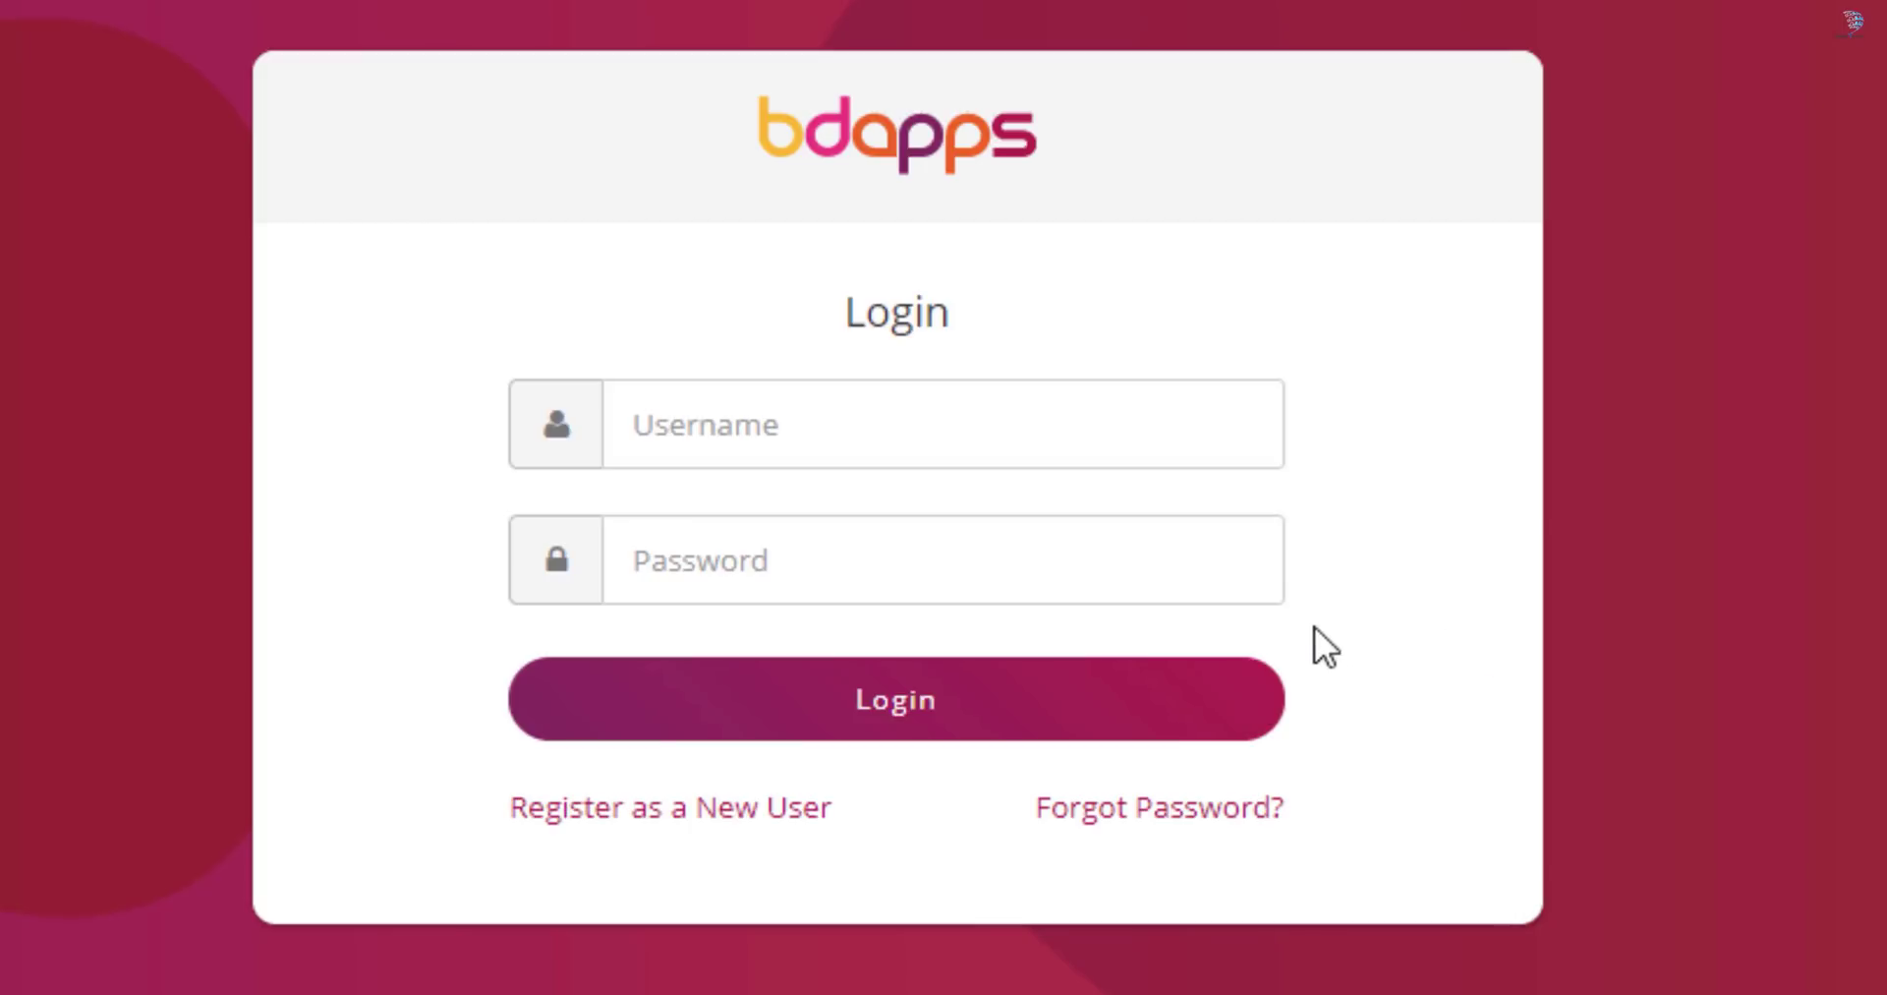
- Log in with the new account's username and password
left_click(916, 420)
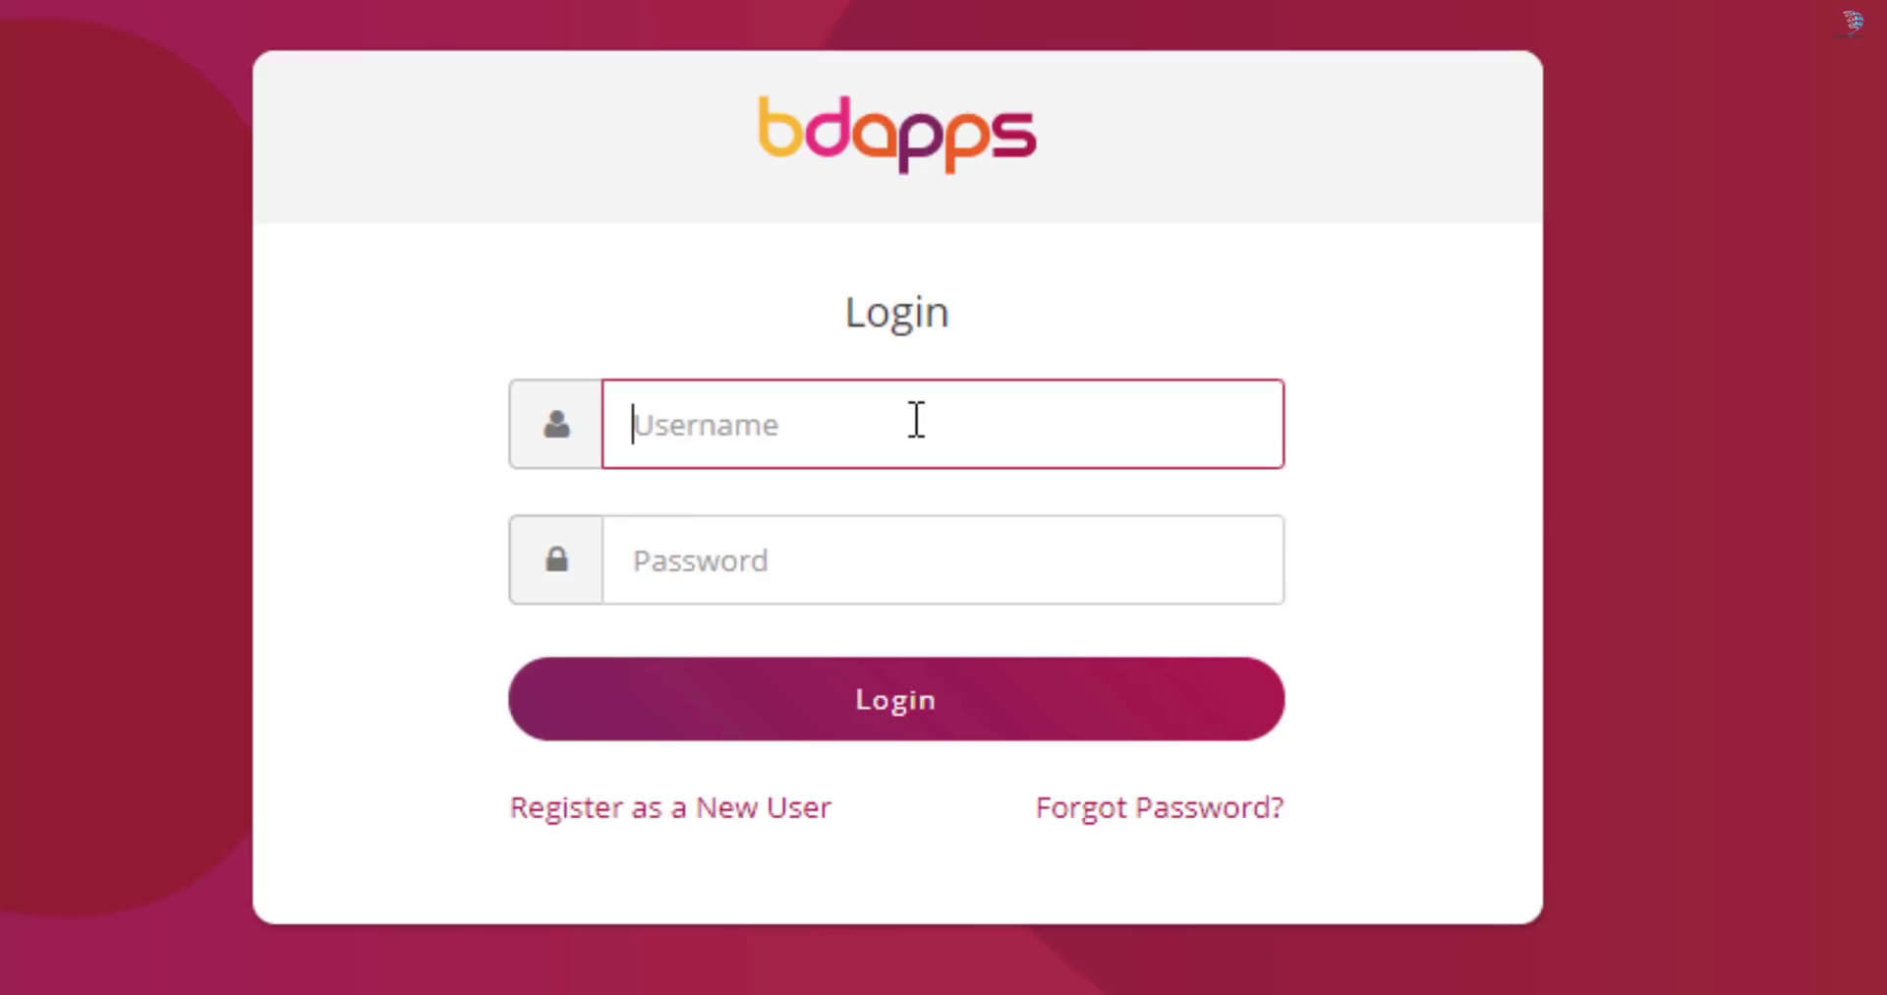
type("Mahafuj")
left_click(837, 564)
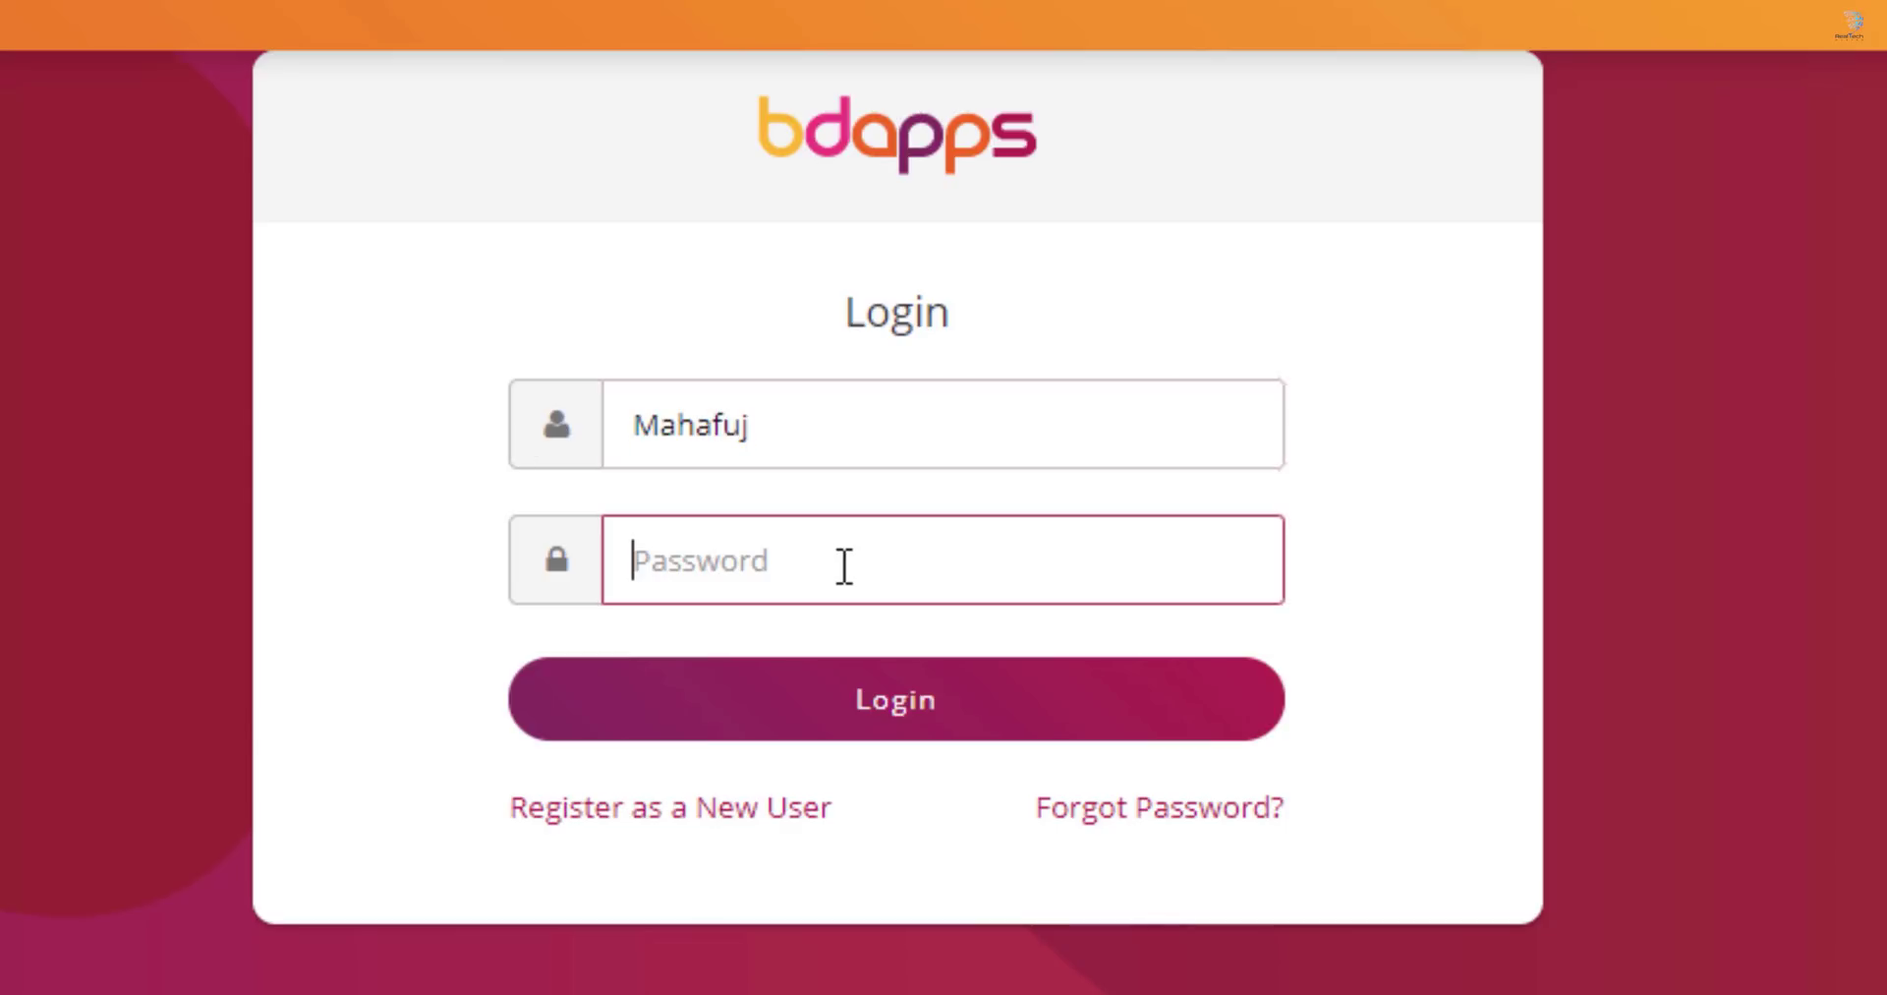
type("**********")
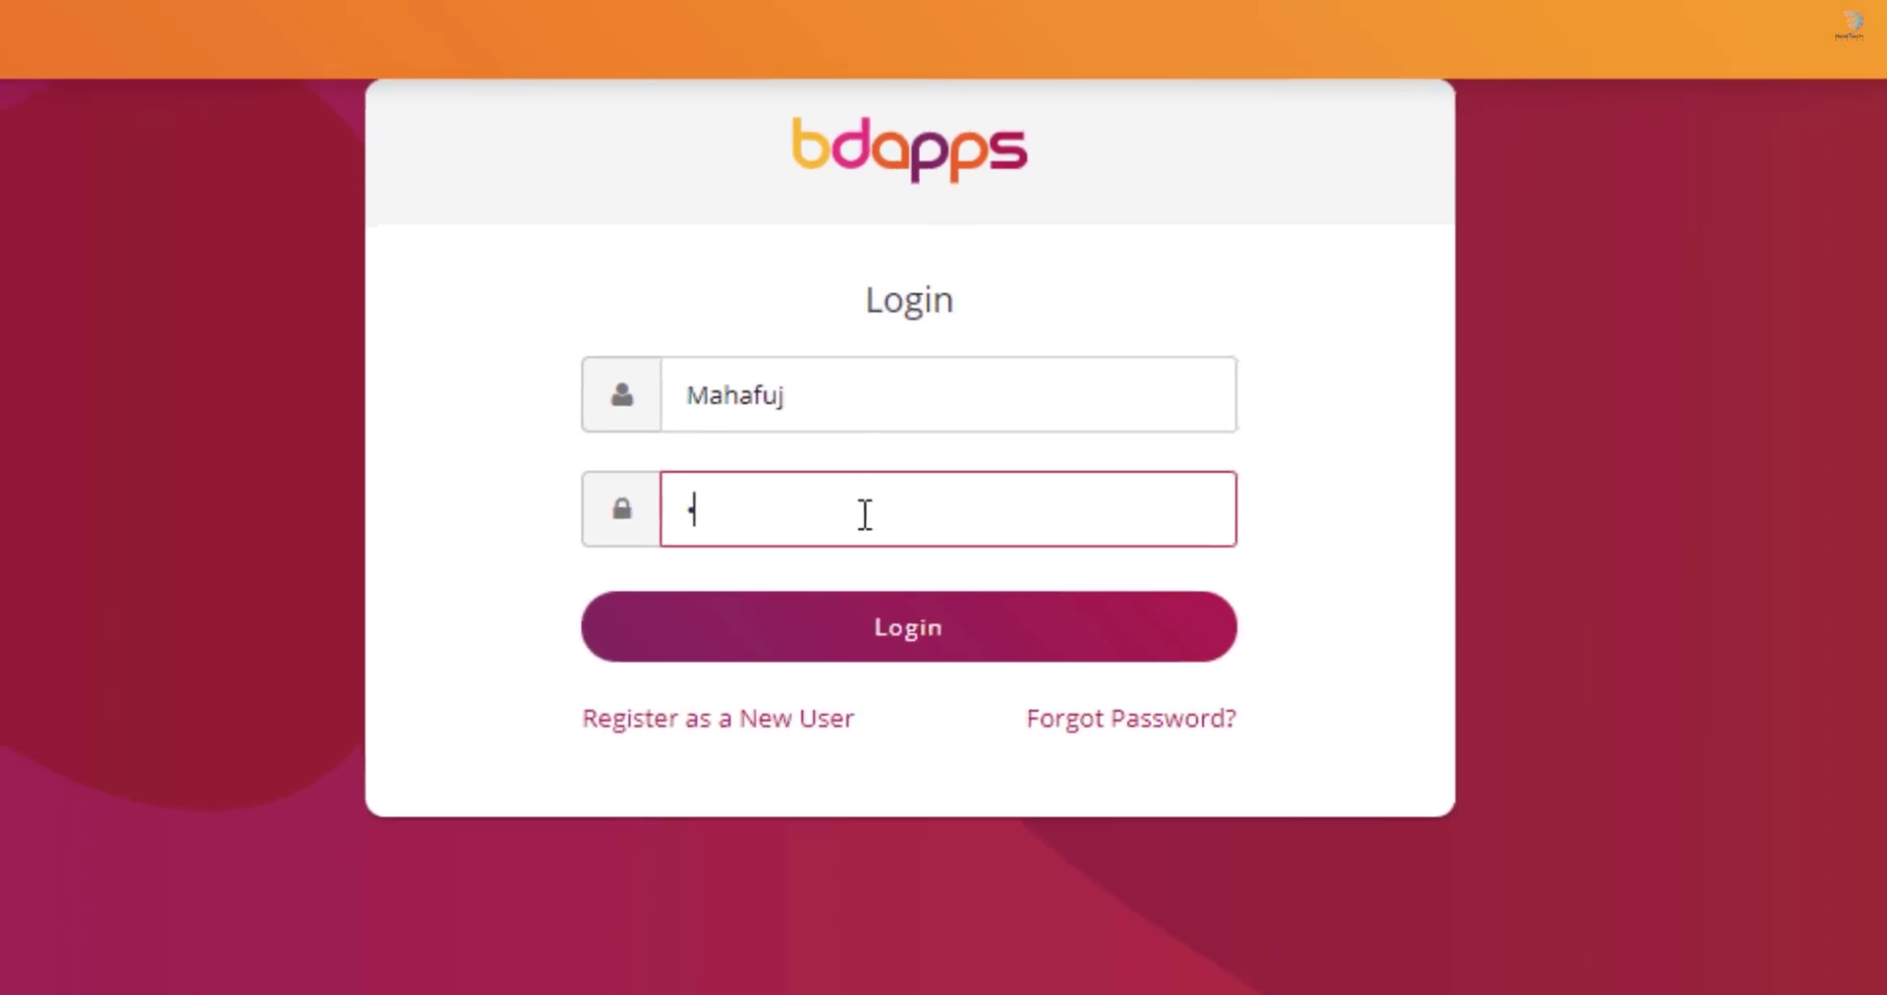
left_click(944, 699)
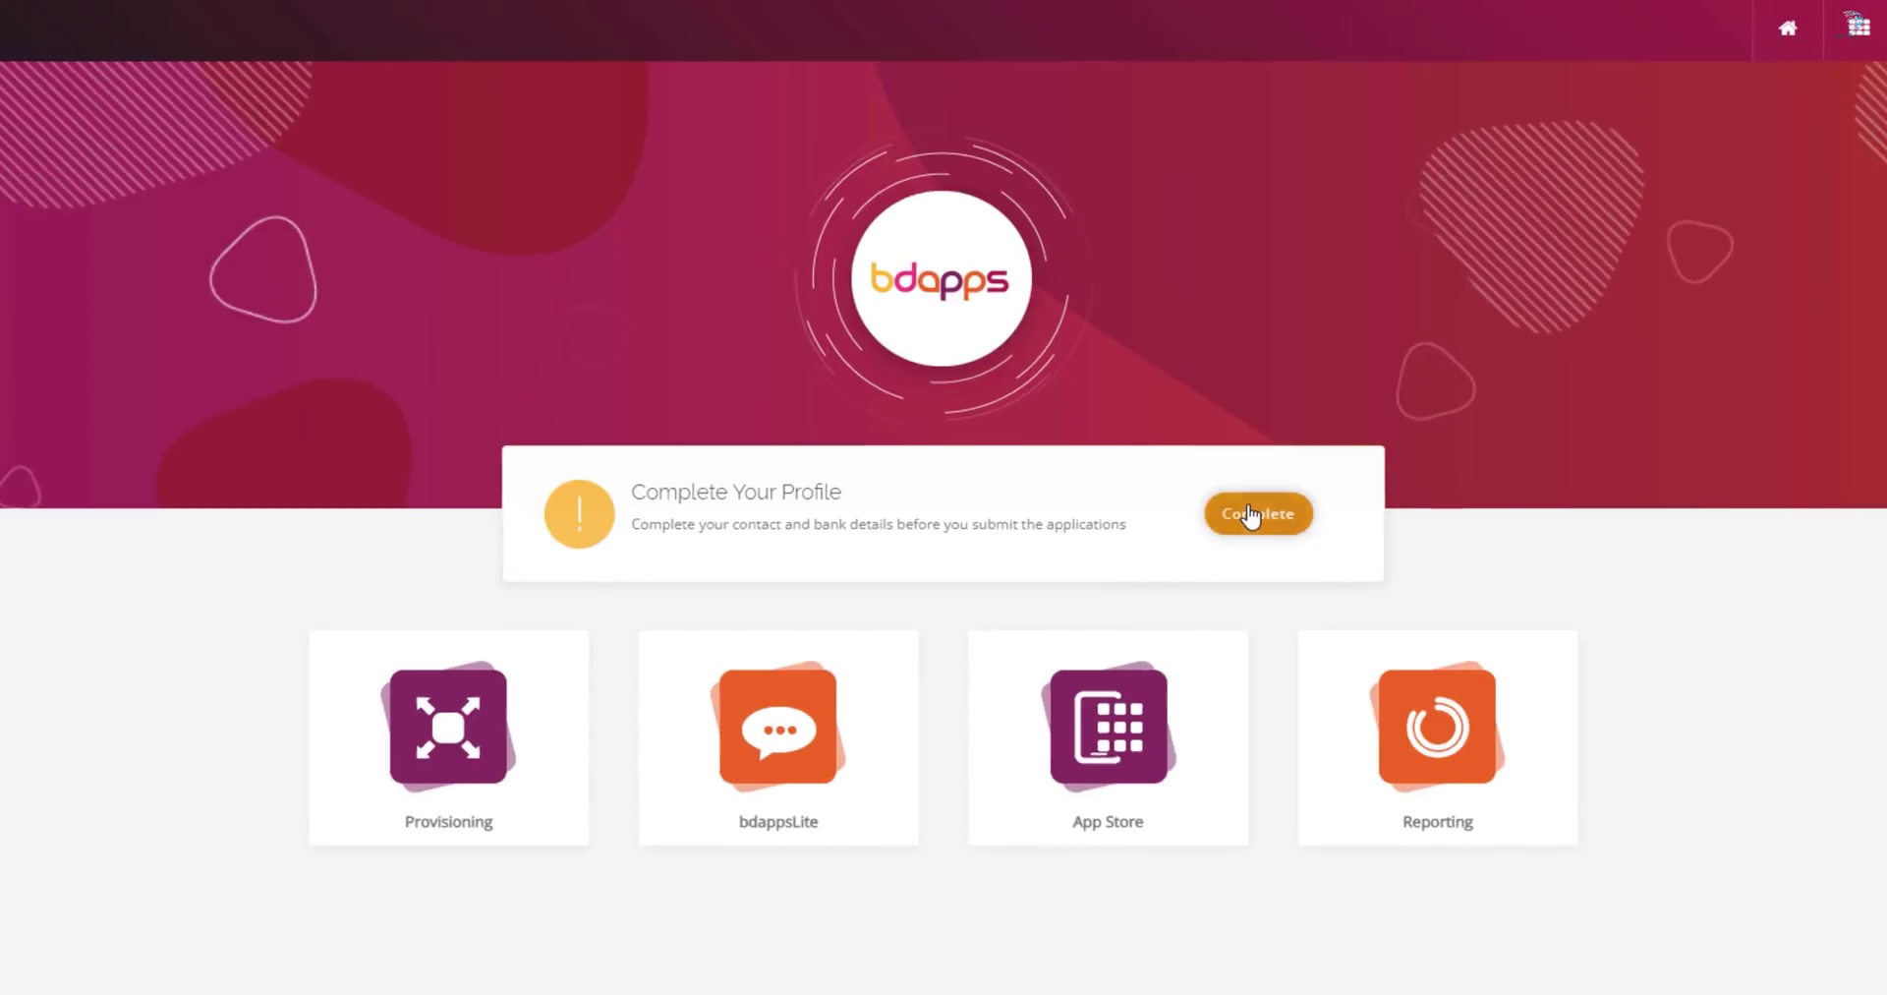
- Start the profile with organization name 'RealTech Master', size 0-10 Employees and industry Marketing
left_click(1250, 515)
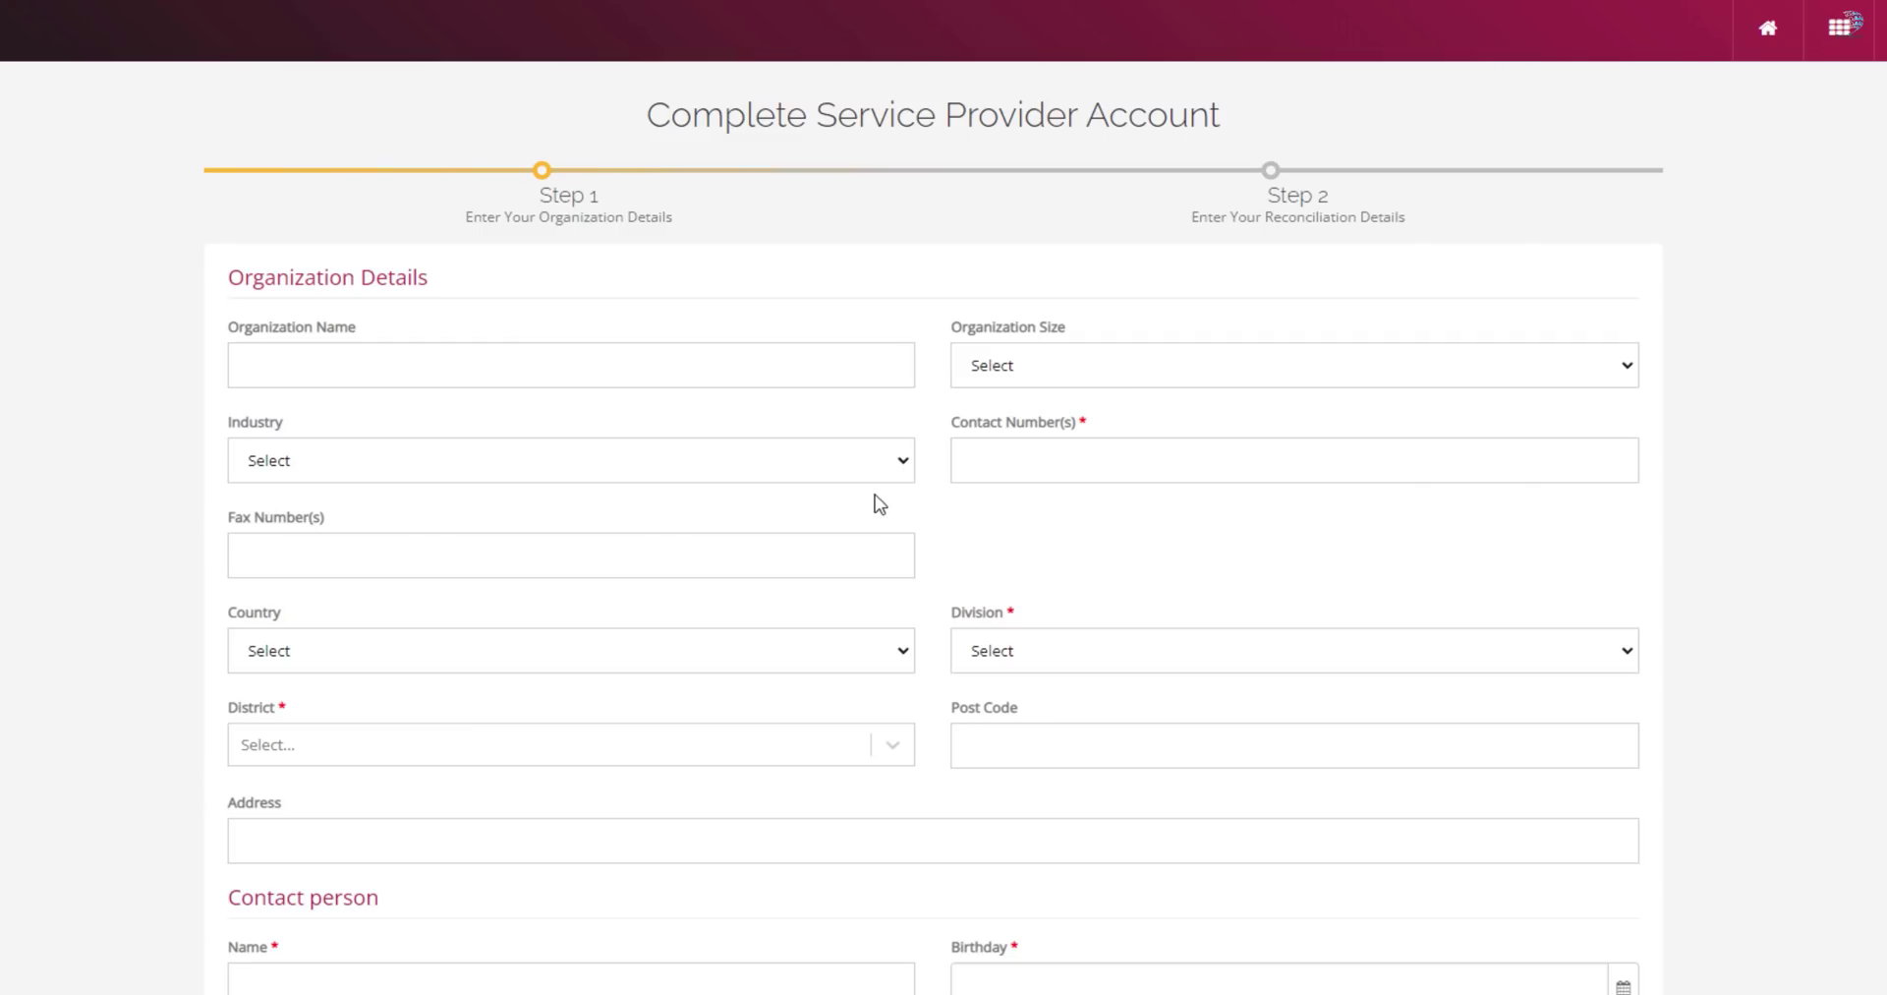
left_click(366, 352)
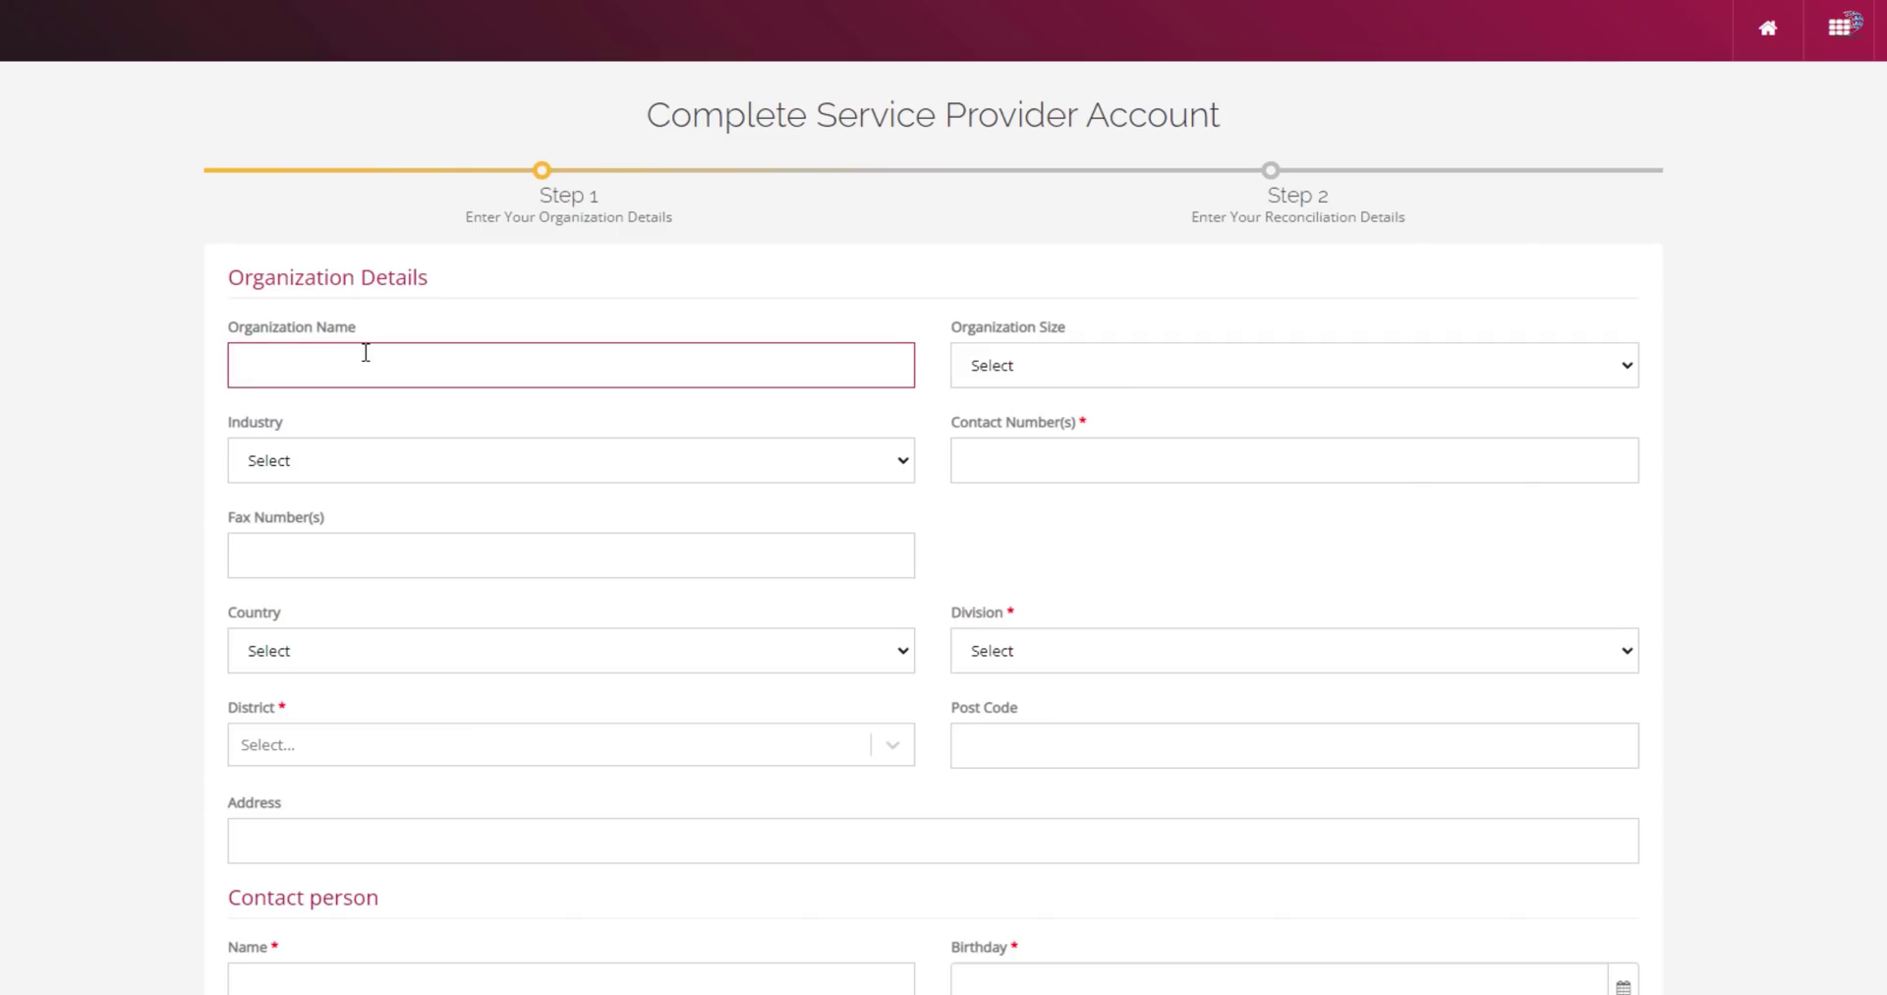
type("Real")
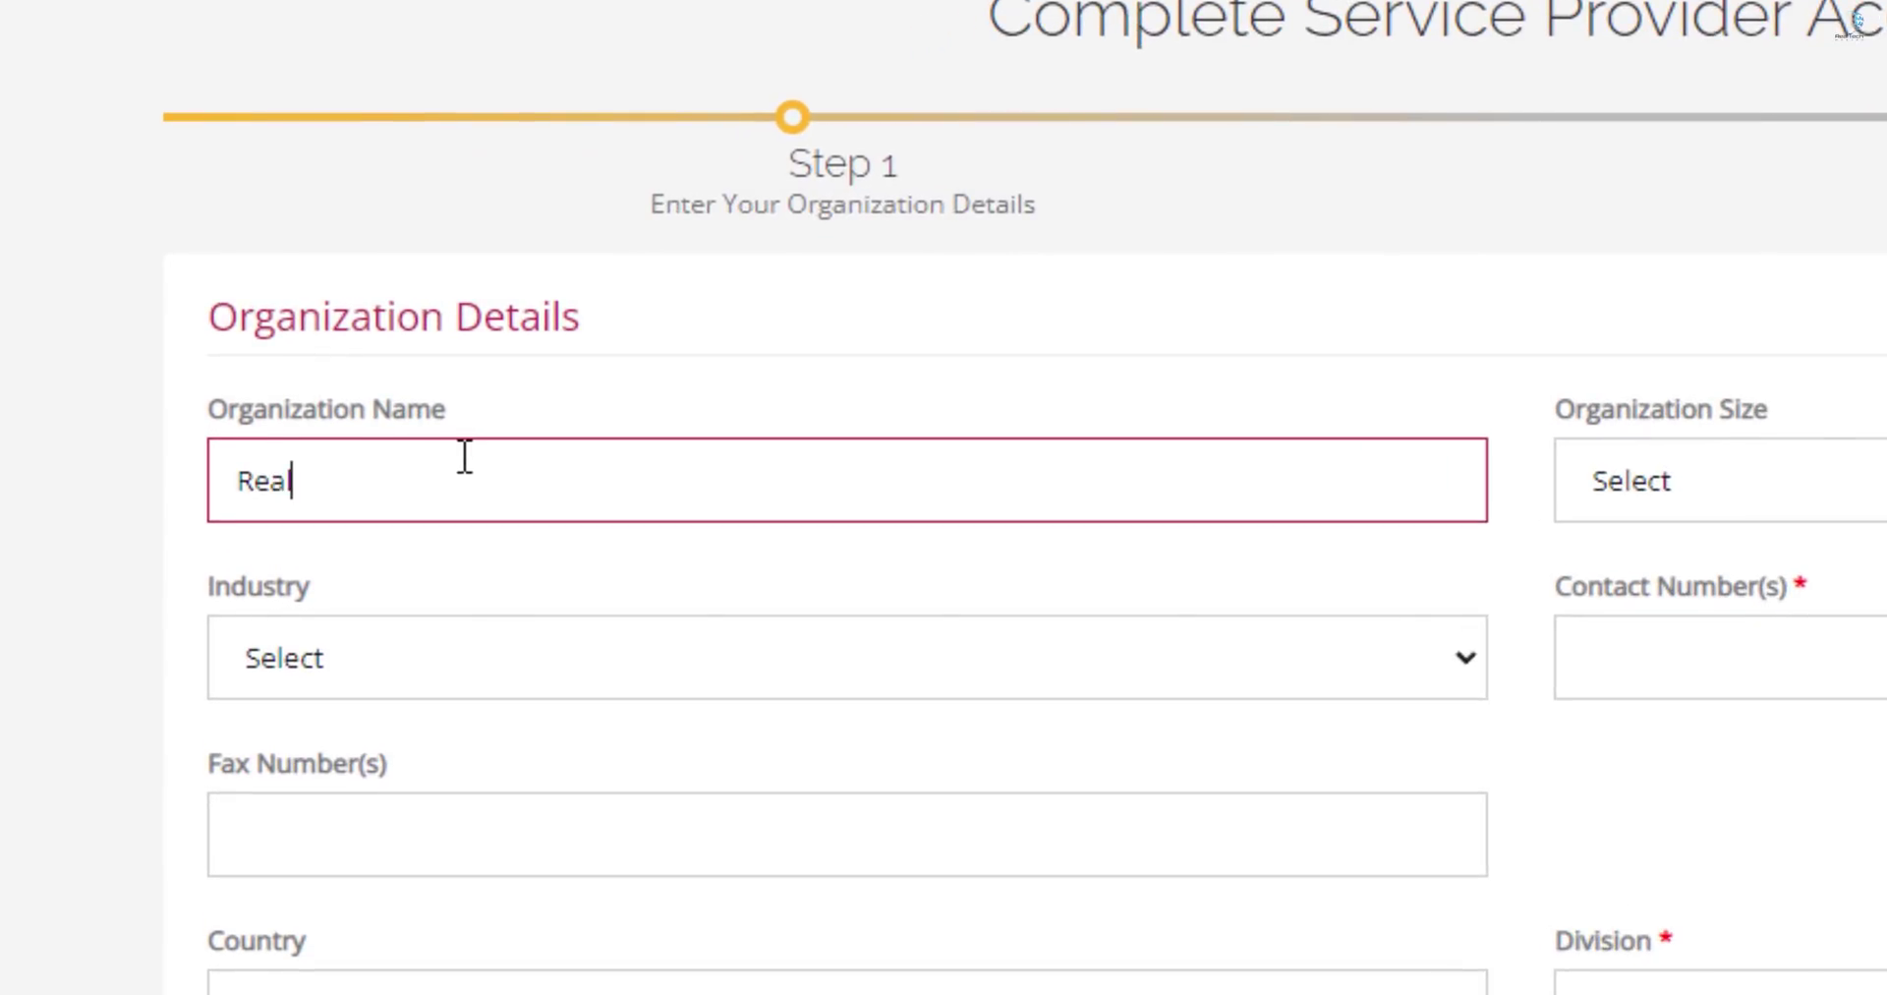
type("Tech Master")
left_click(1770, 479)
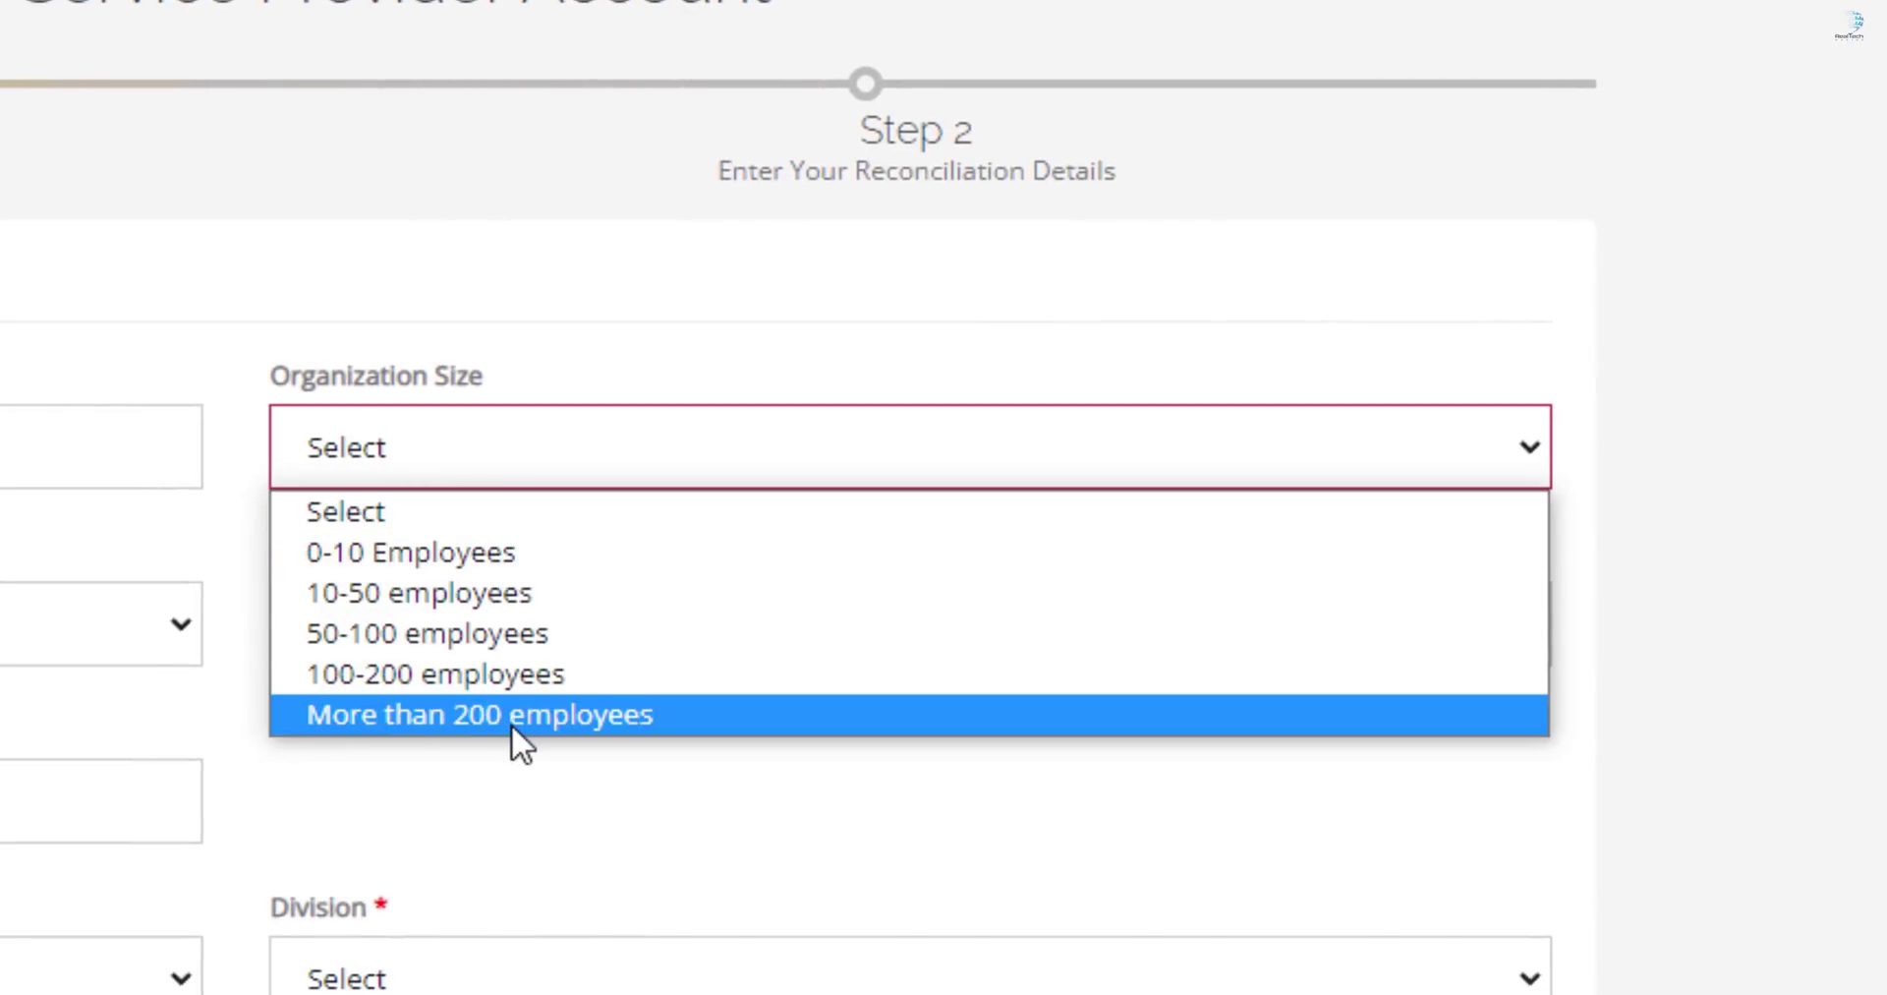
left_click(491, 549)
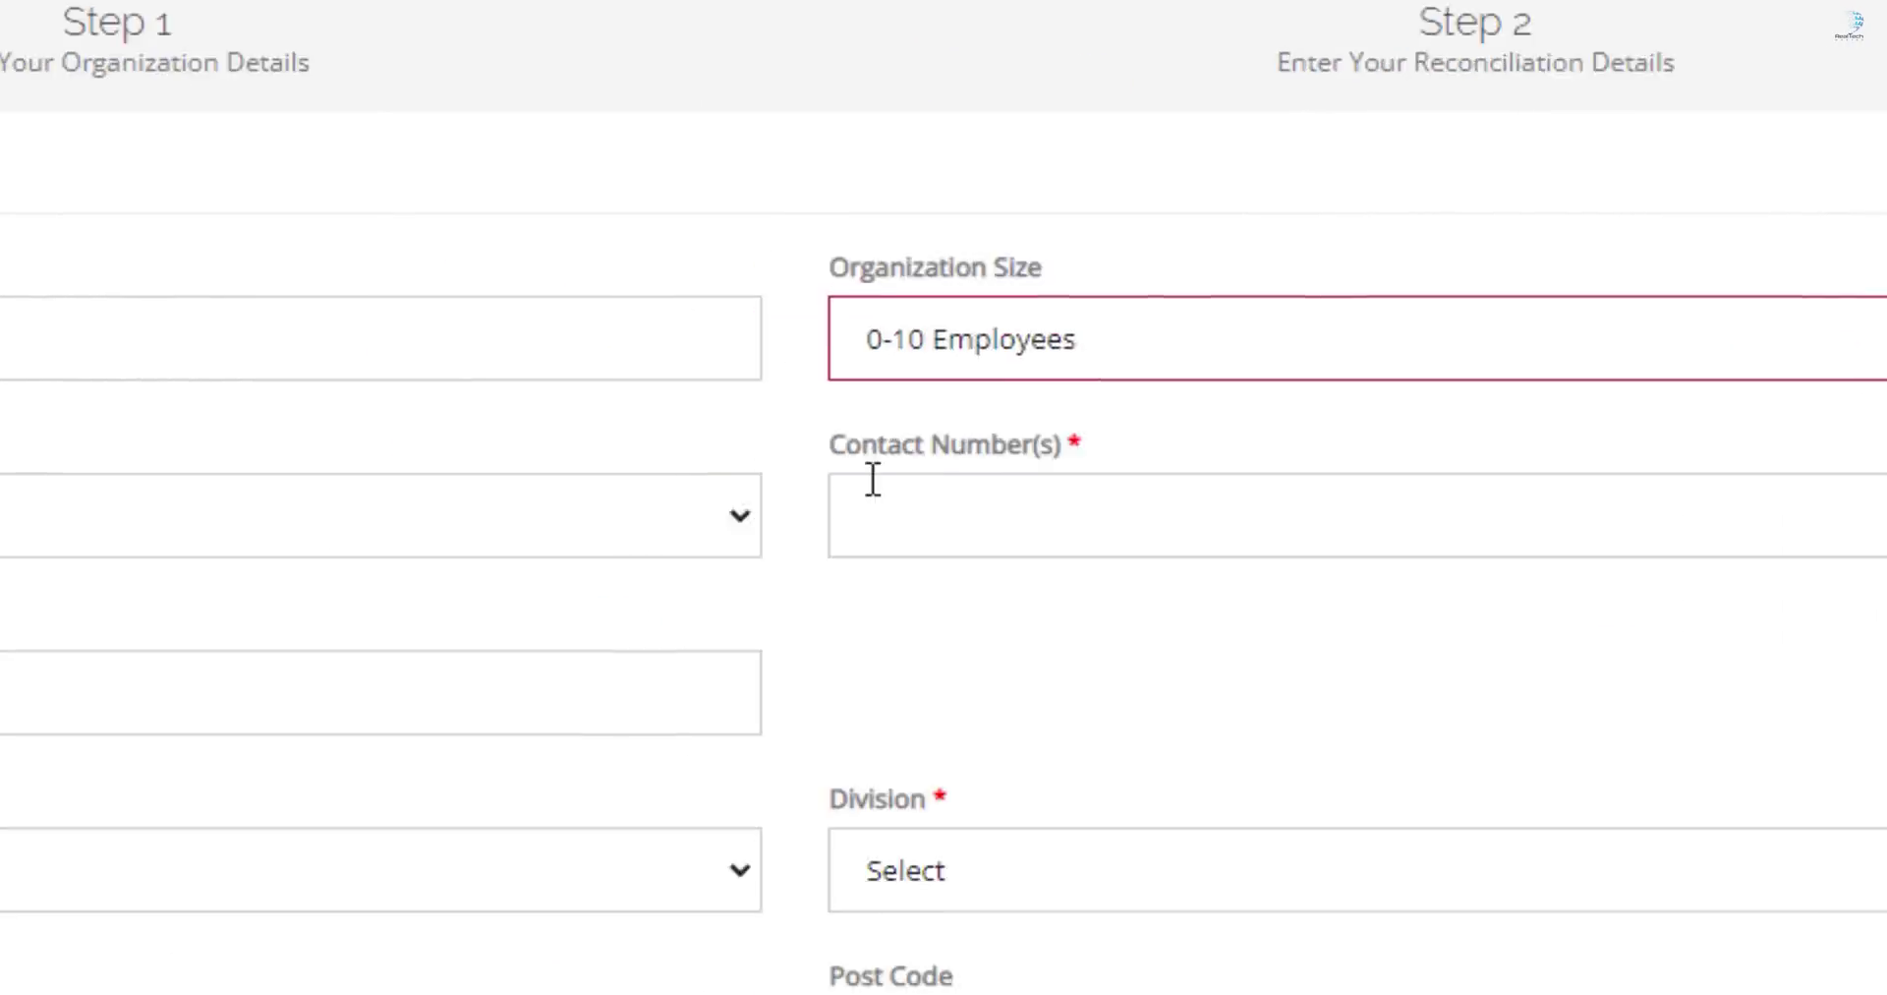
left_click(220, 411)
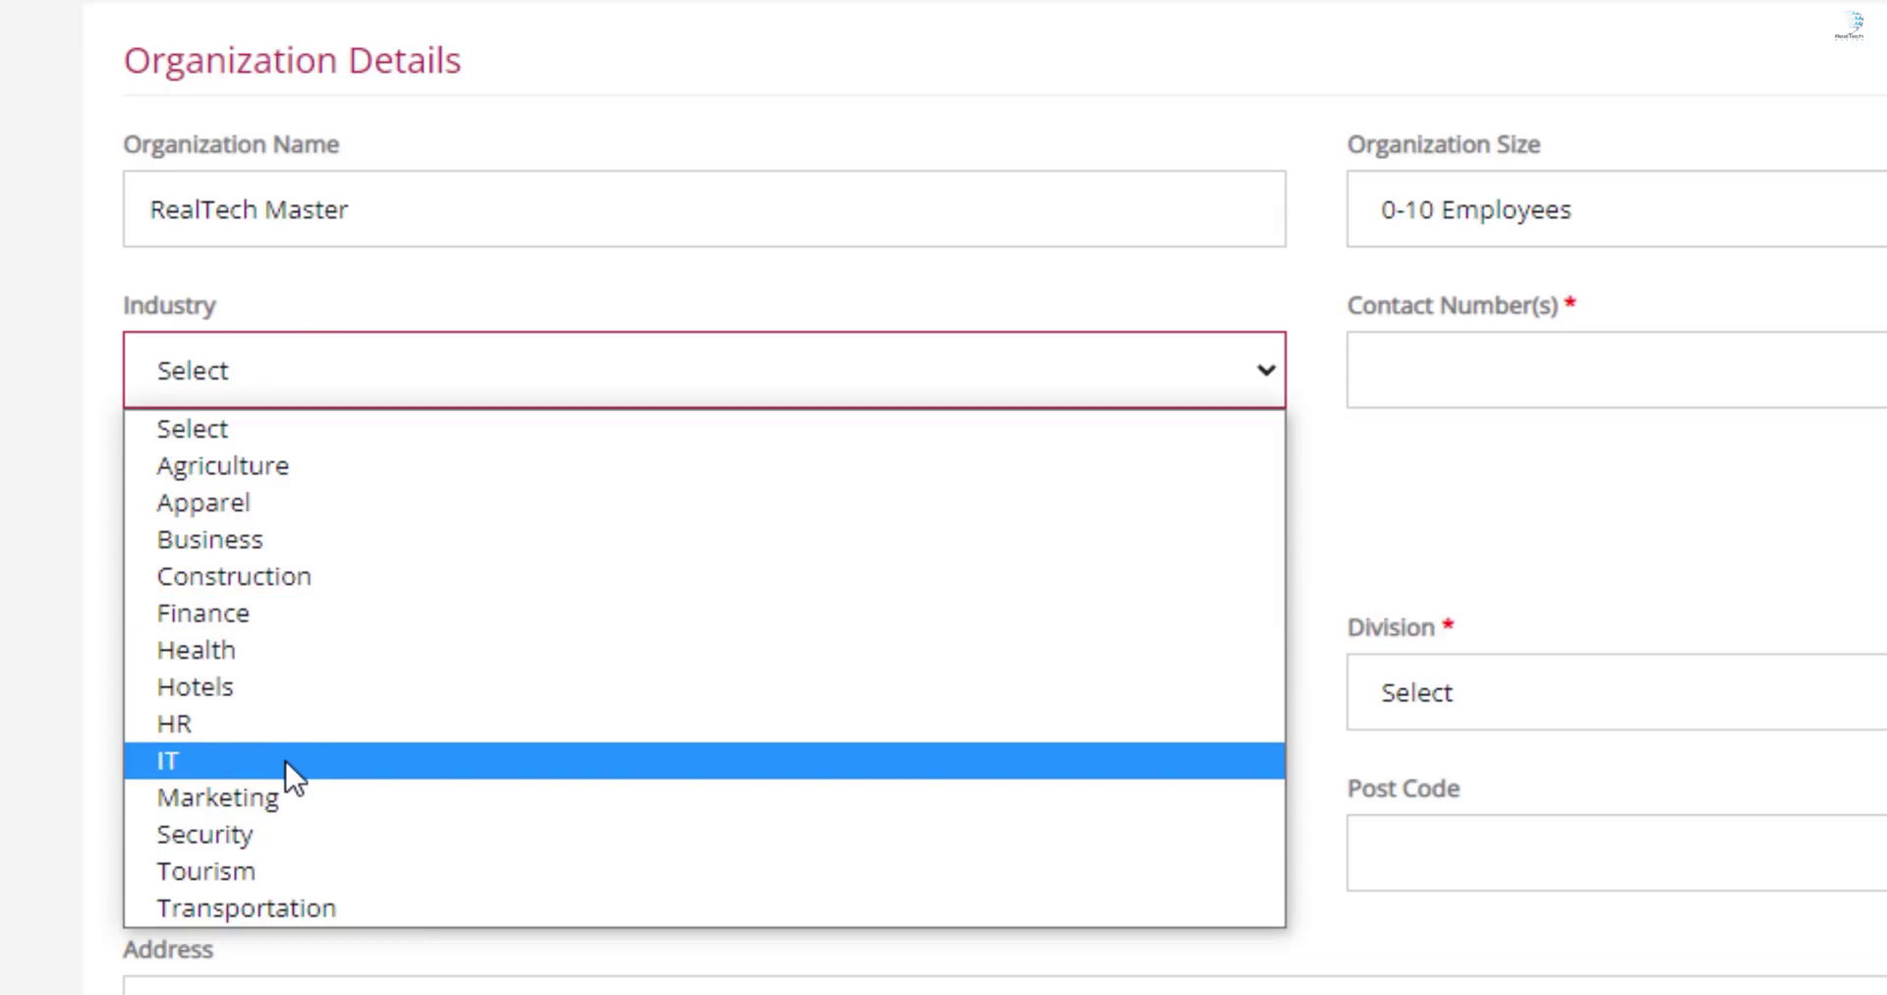
left_click(284, 811)
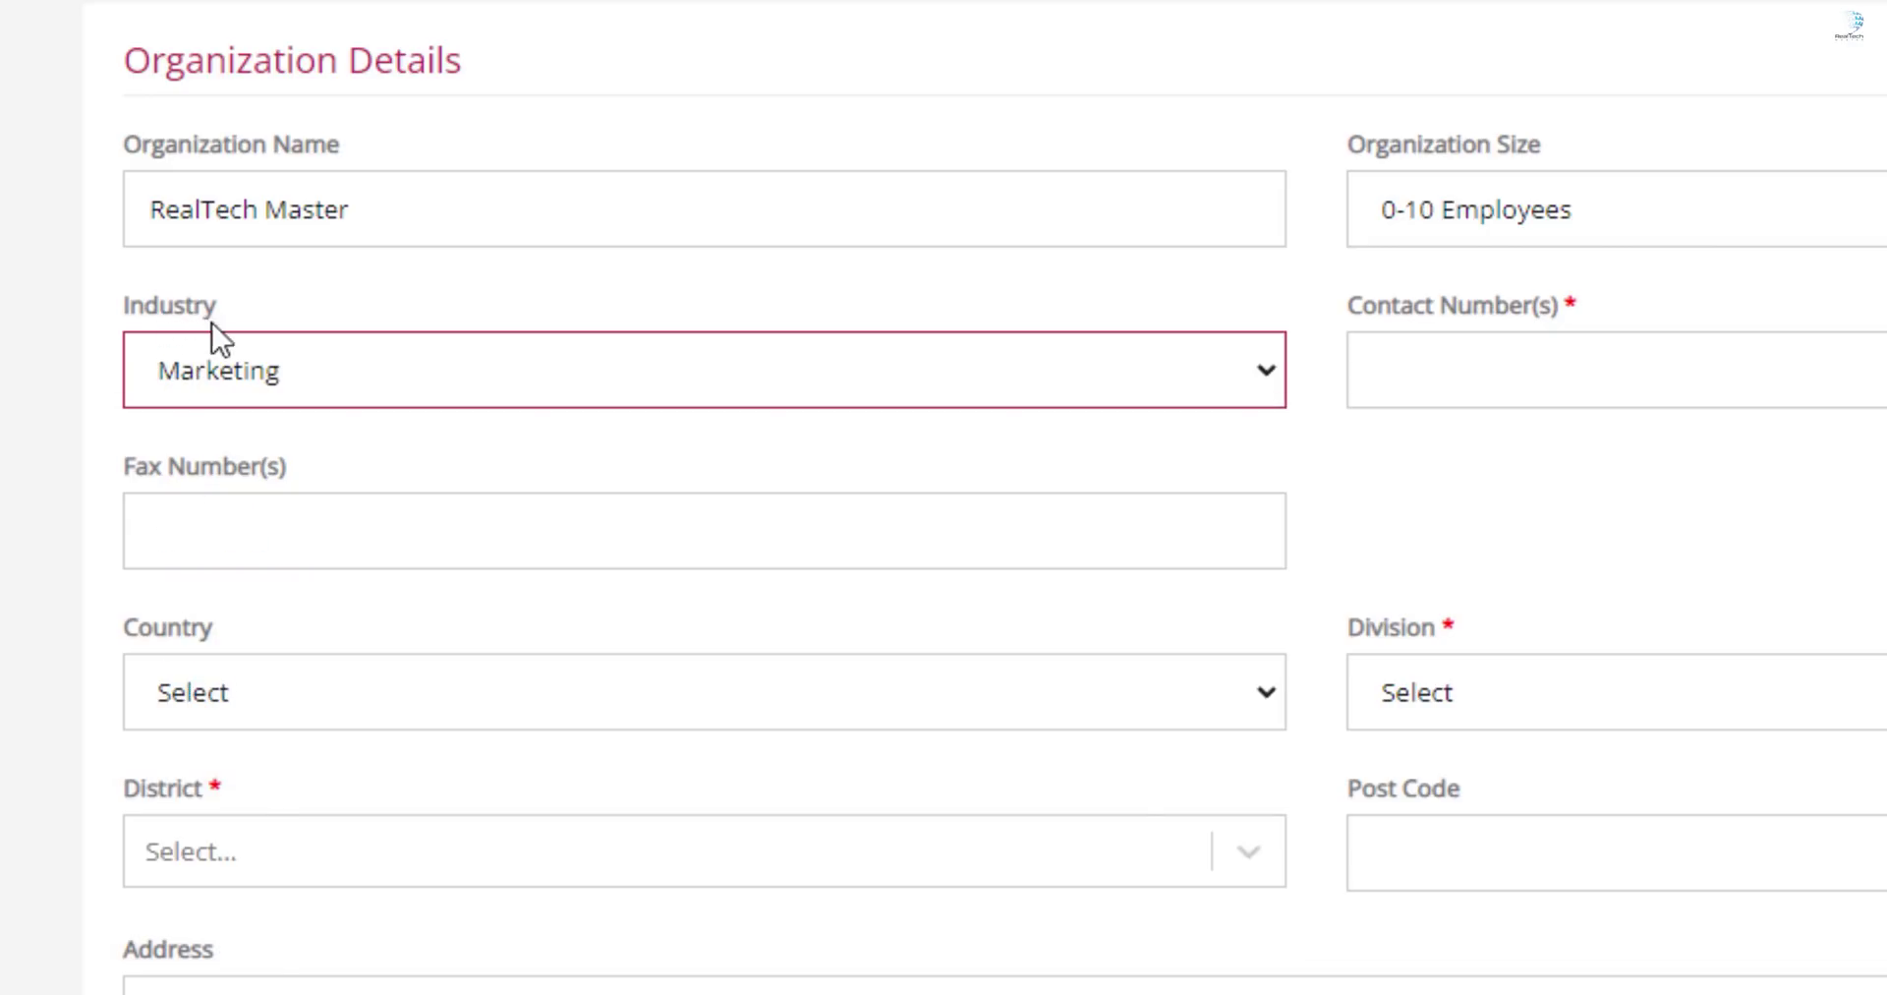
- Enter the contact number, set country to Bangladesh and division to Dhaka
left_click(1494, 371)
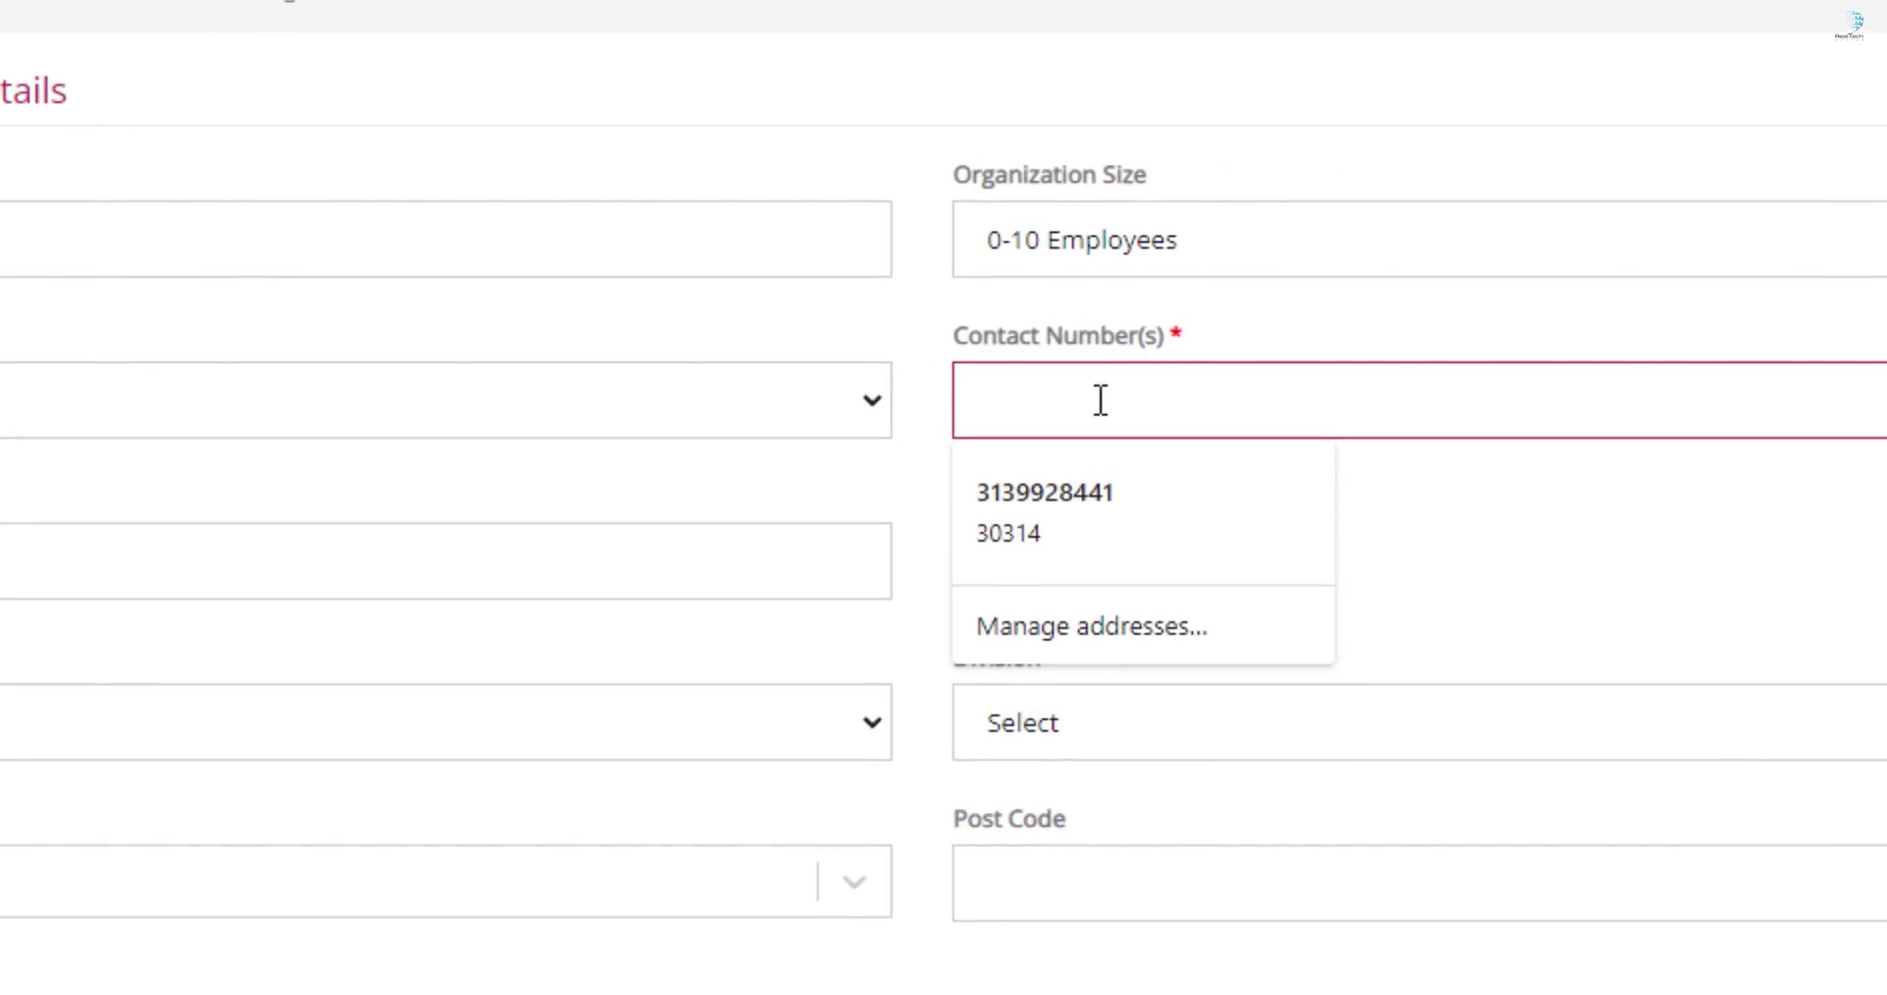
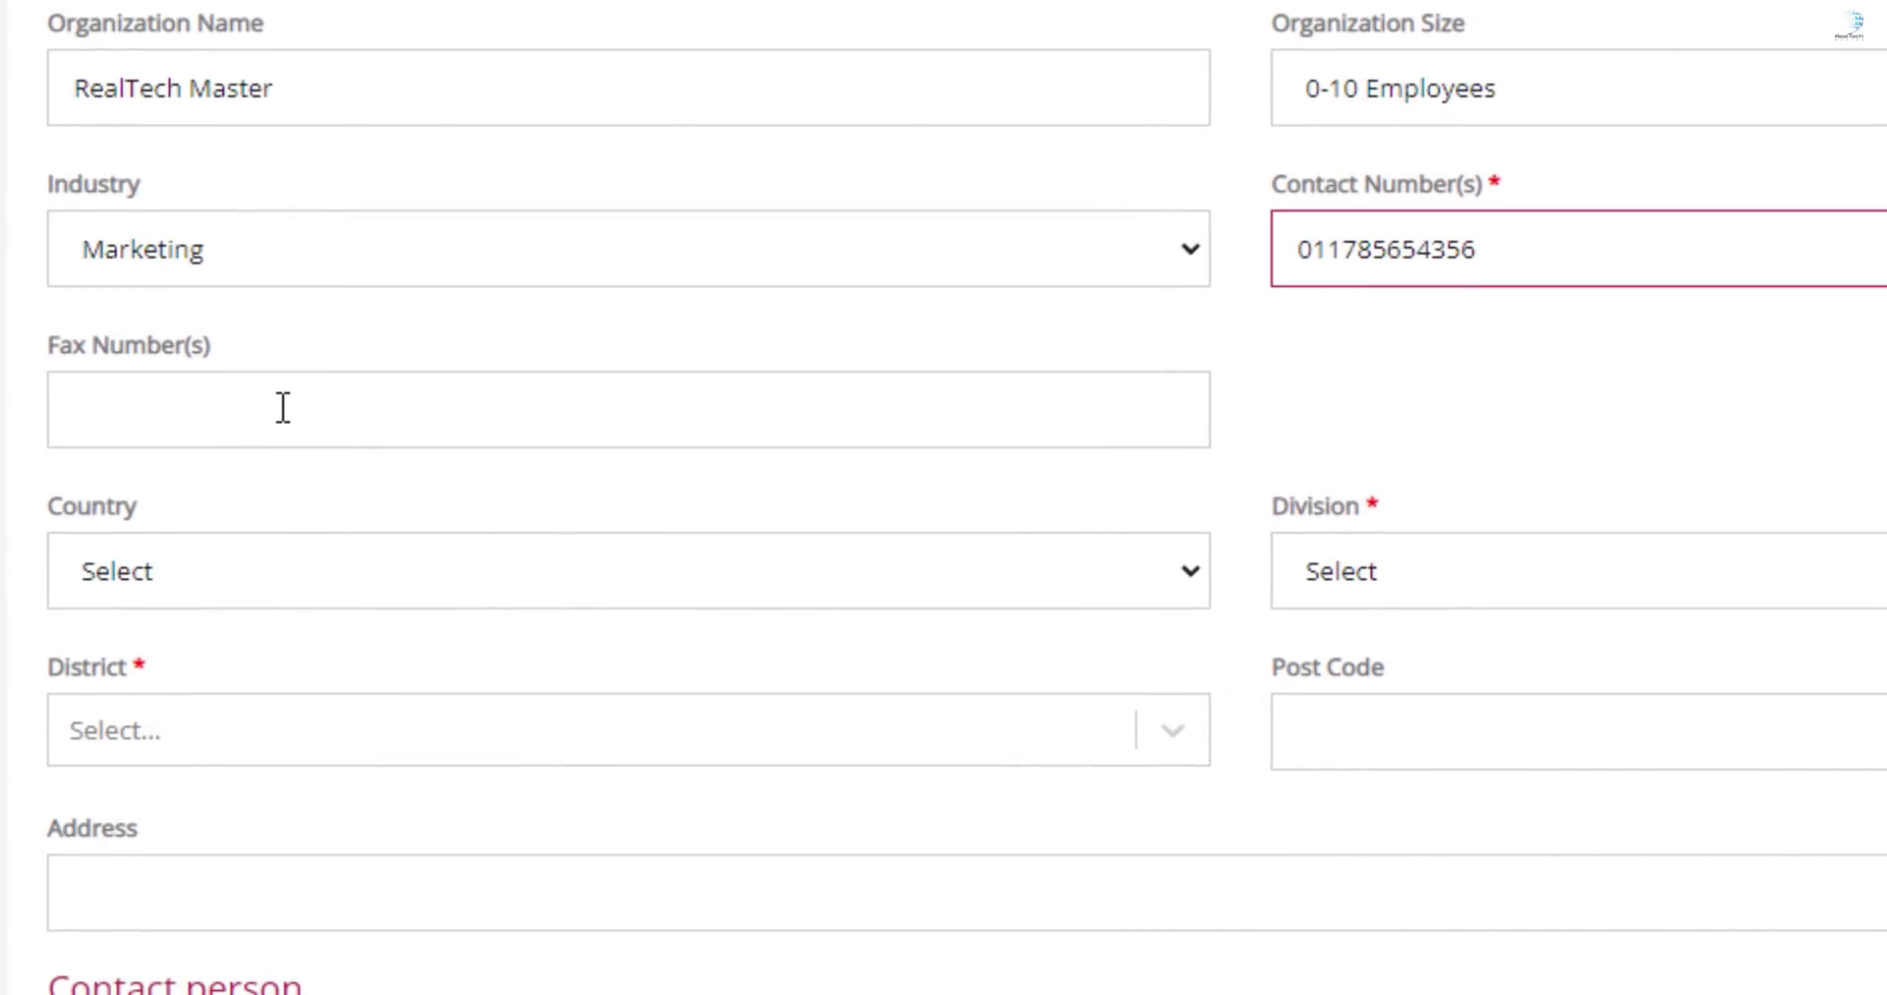
left_click(325, 575)
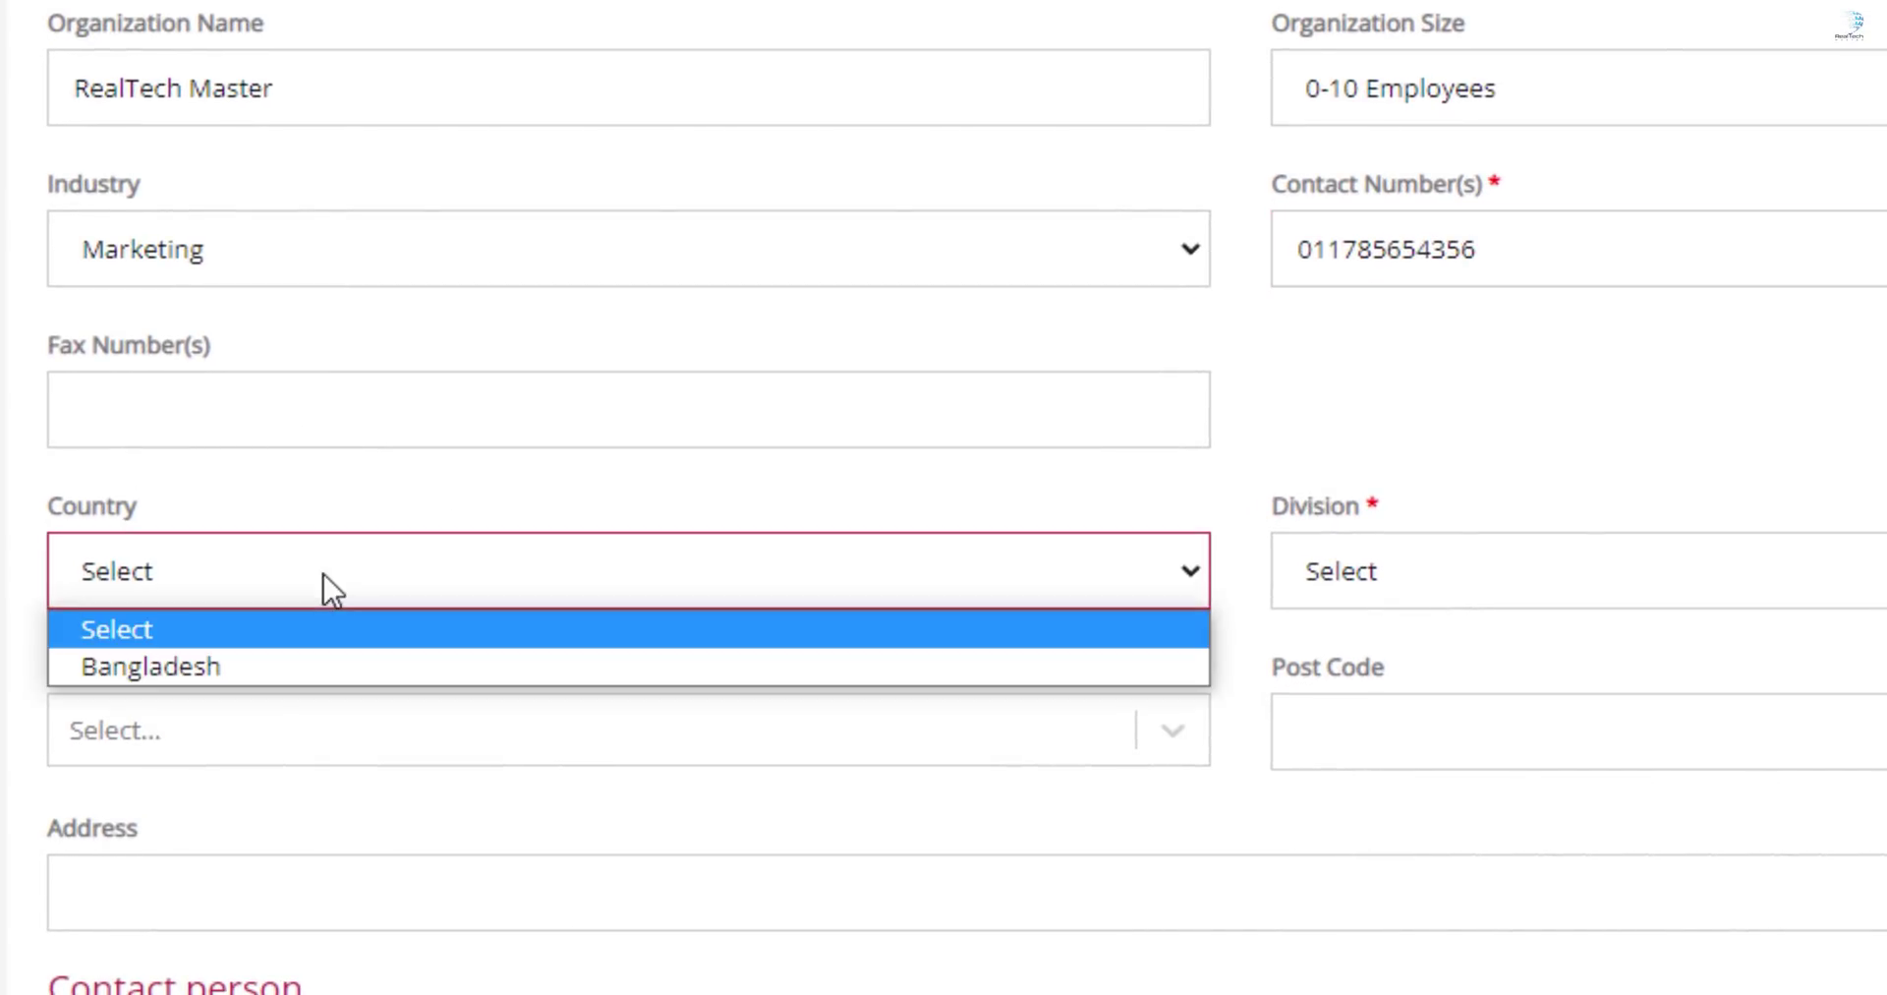
left_click(297, 666)
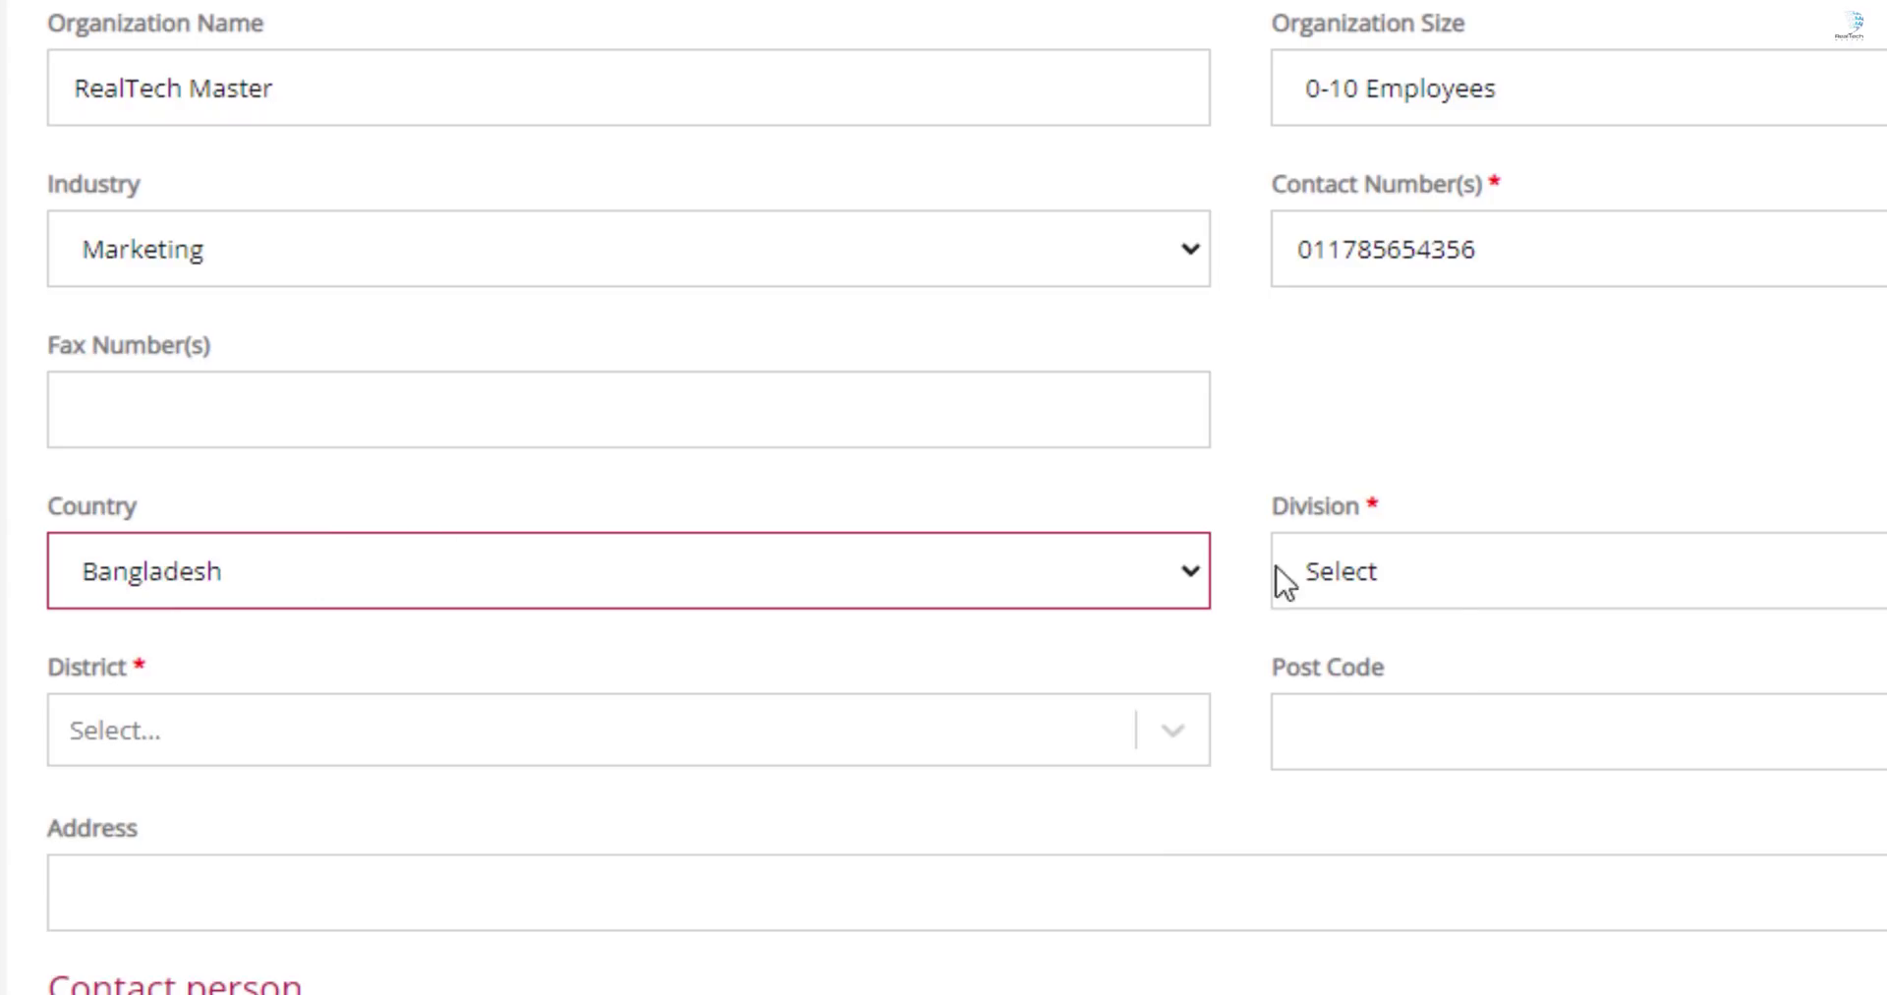
left_click(1472, 566)
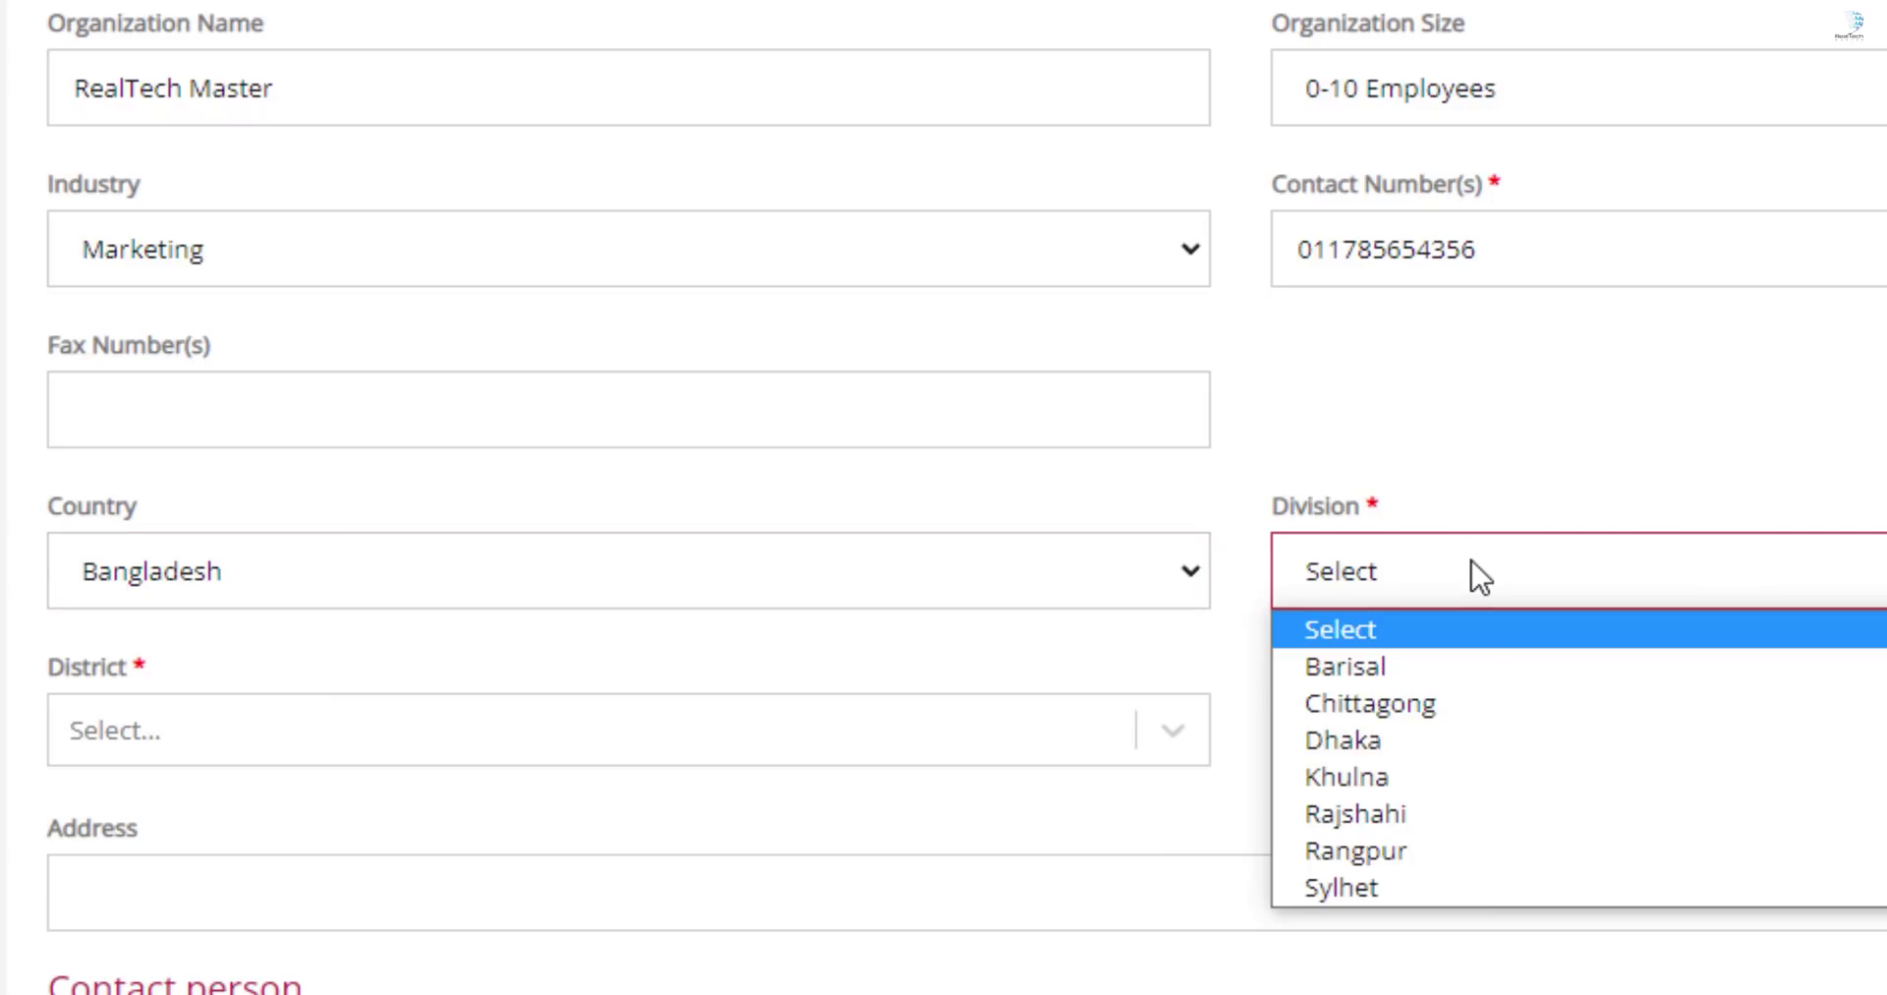
left_click(1453, 739)
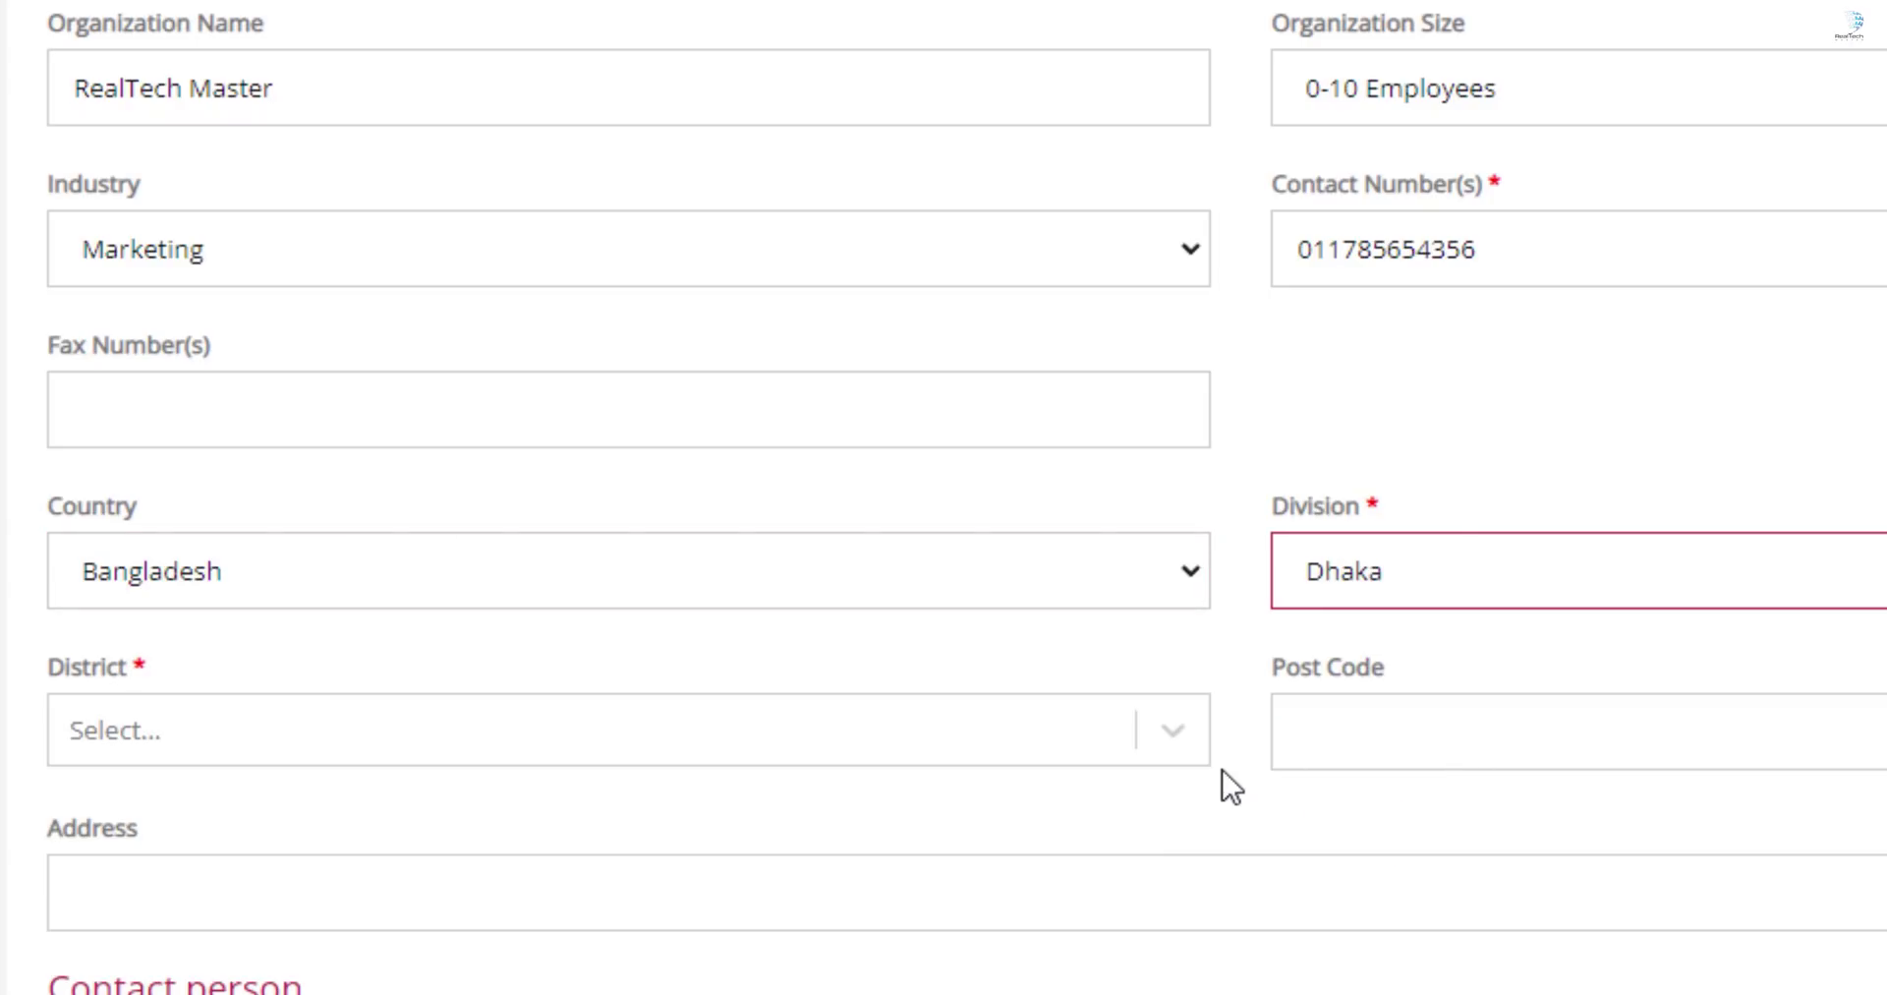
- Set the district to Dhaka, then enter the post code and the organization's street address
scroll(1223, 776, "down", 2)
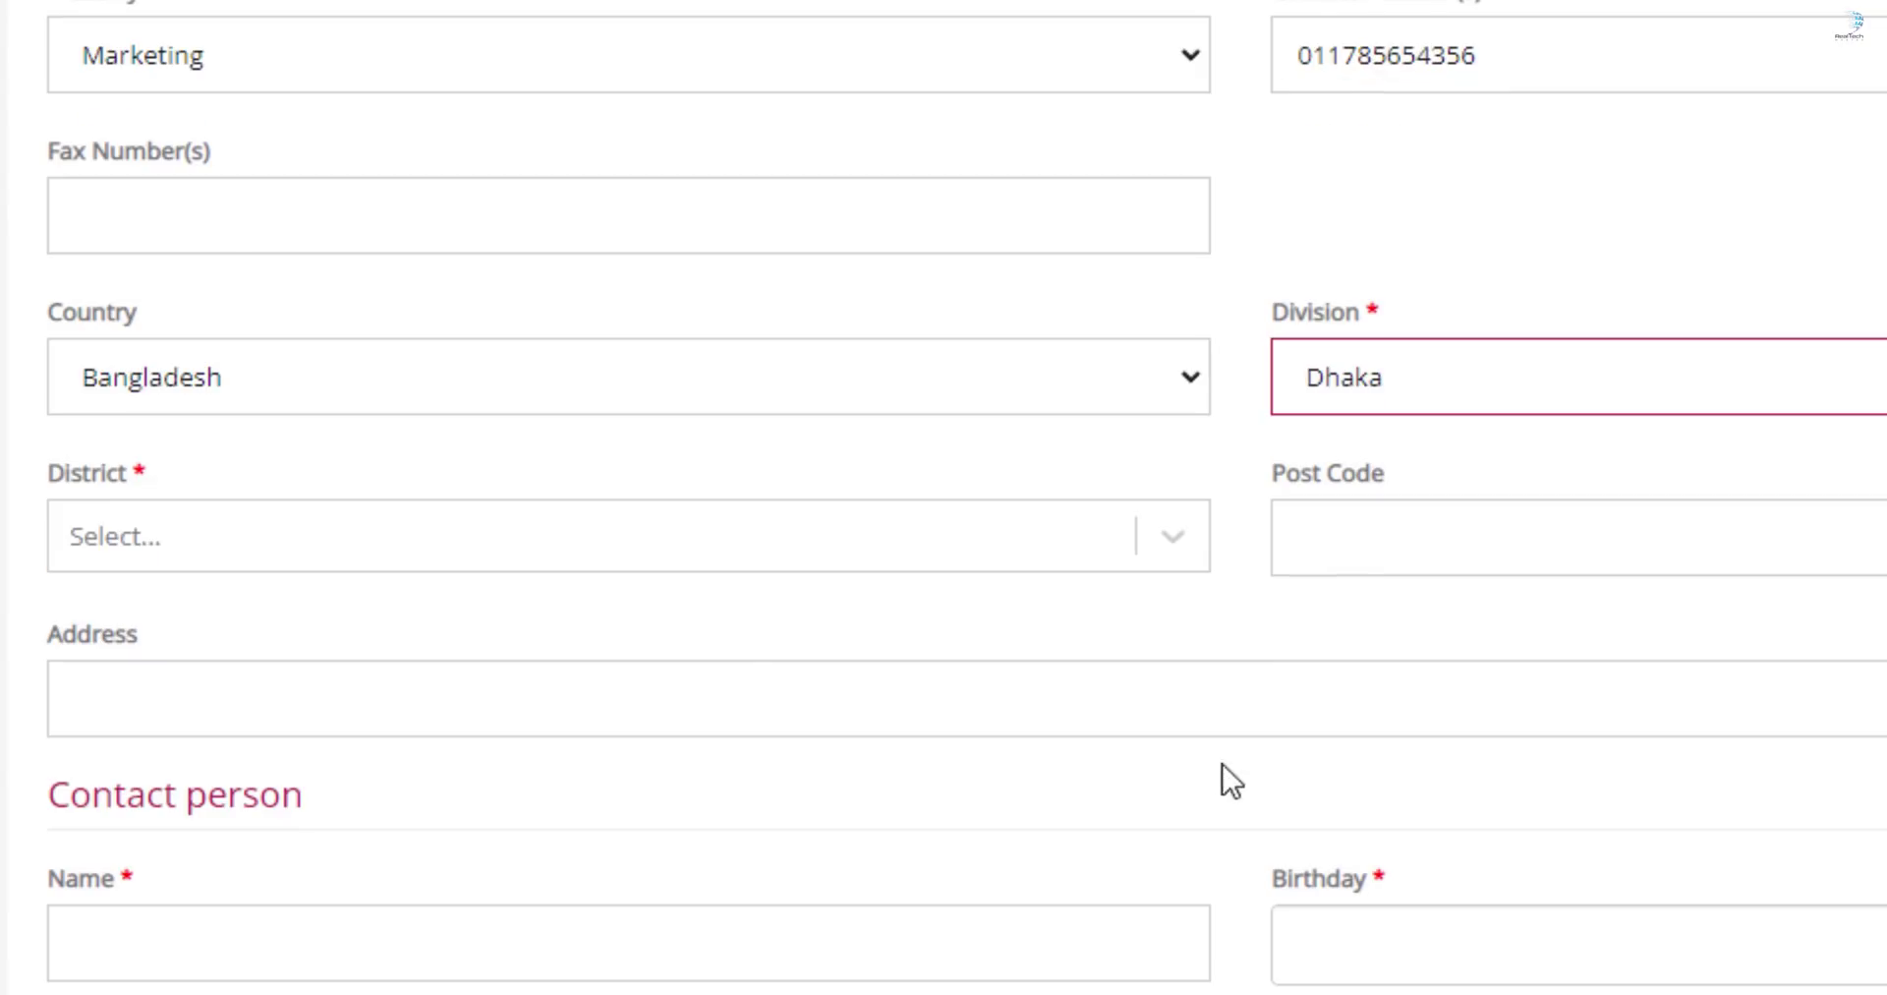
left_click(464, 531)
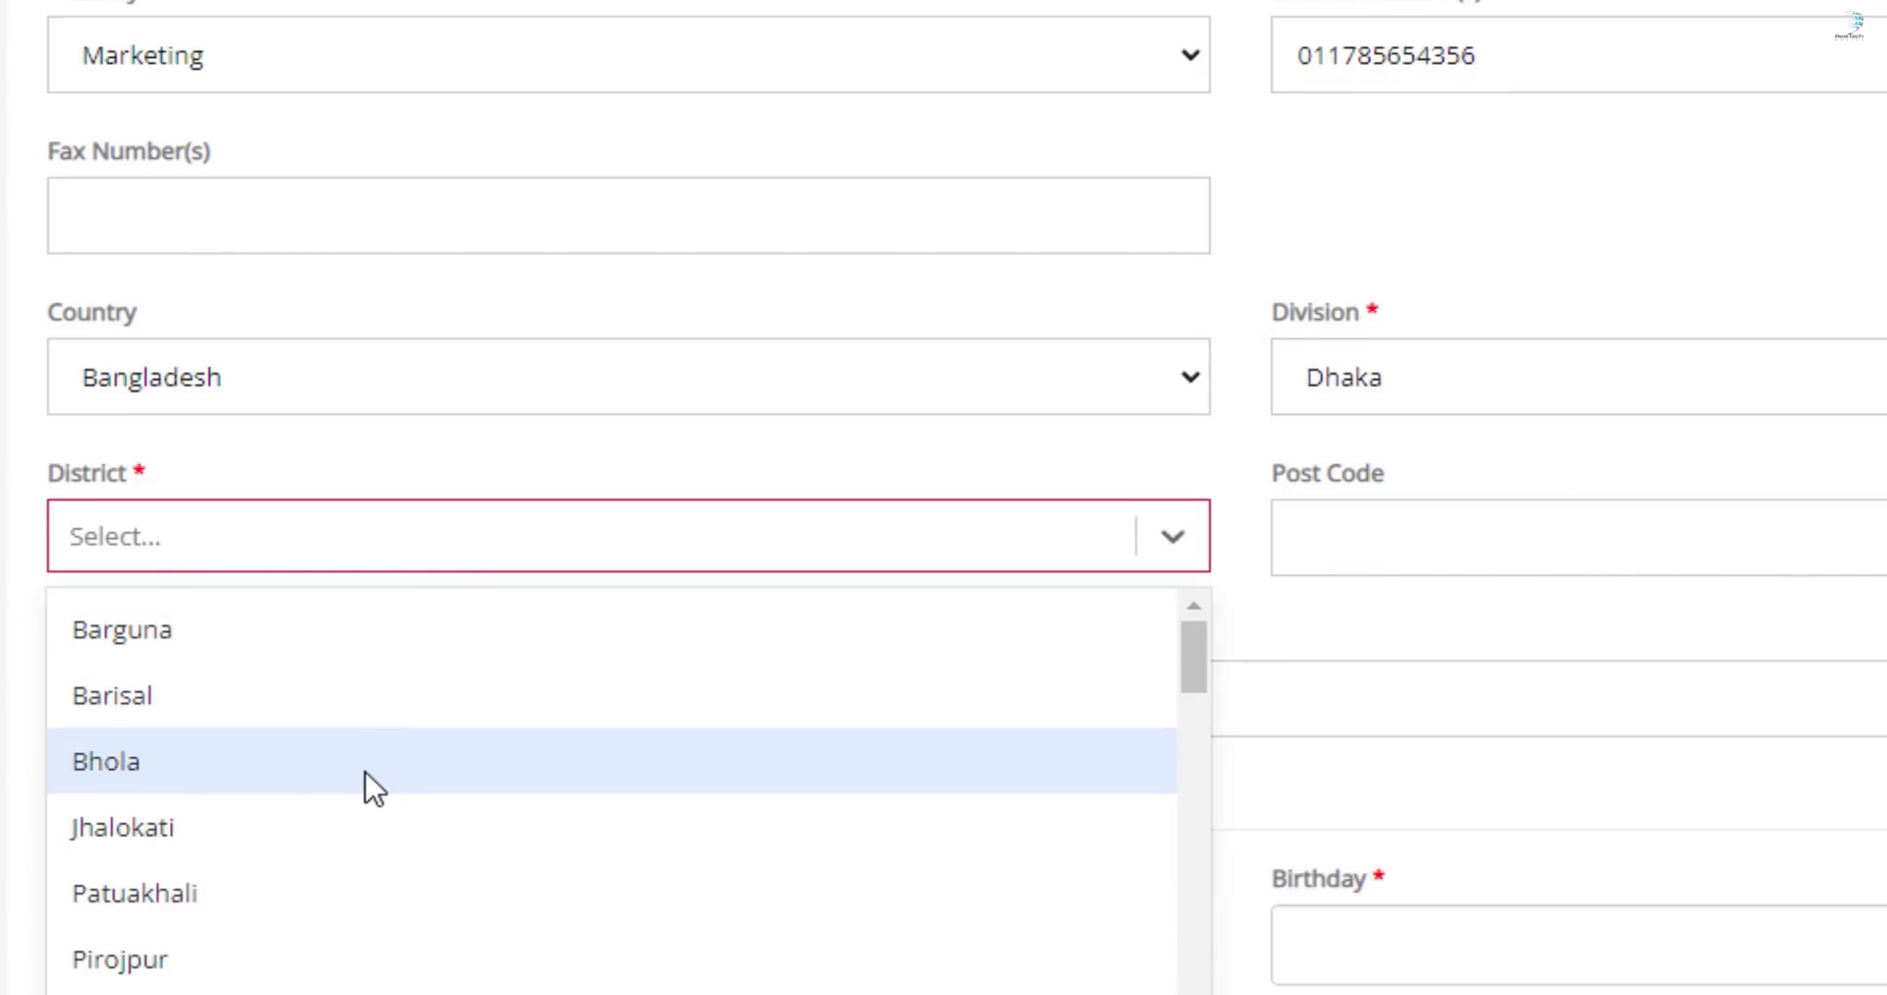
type("d")
left_click(269, 763)
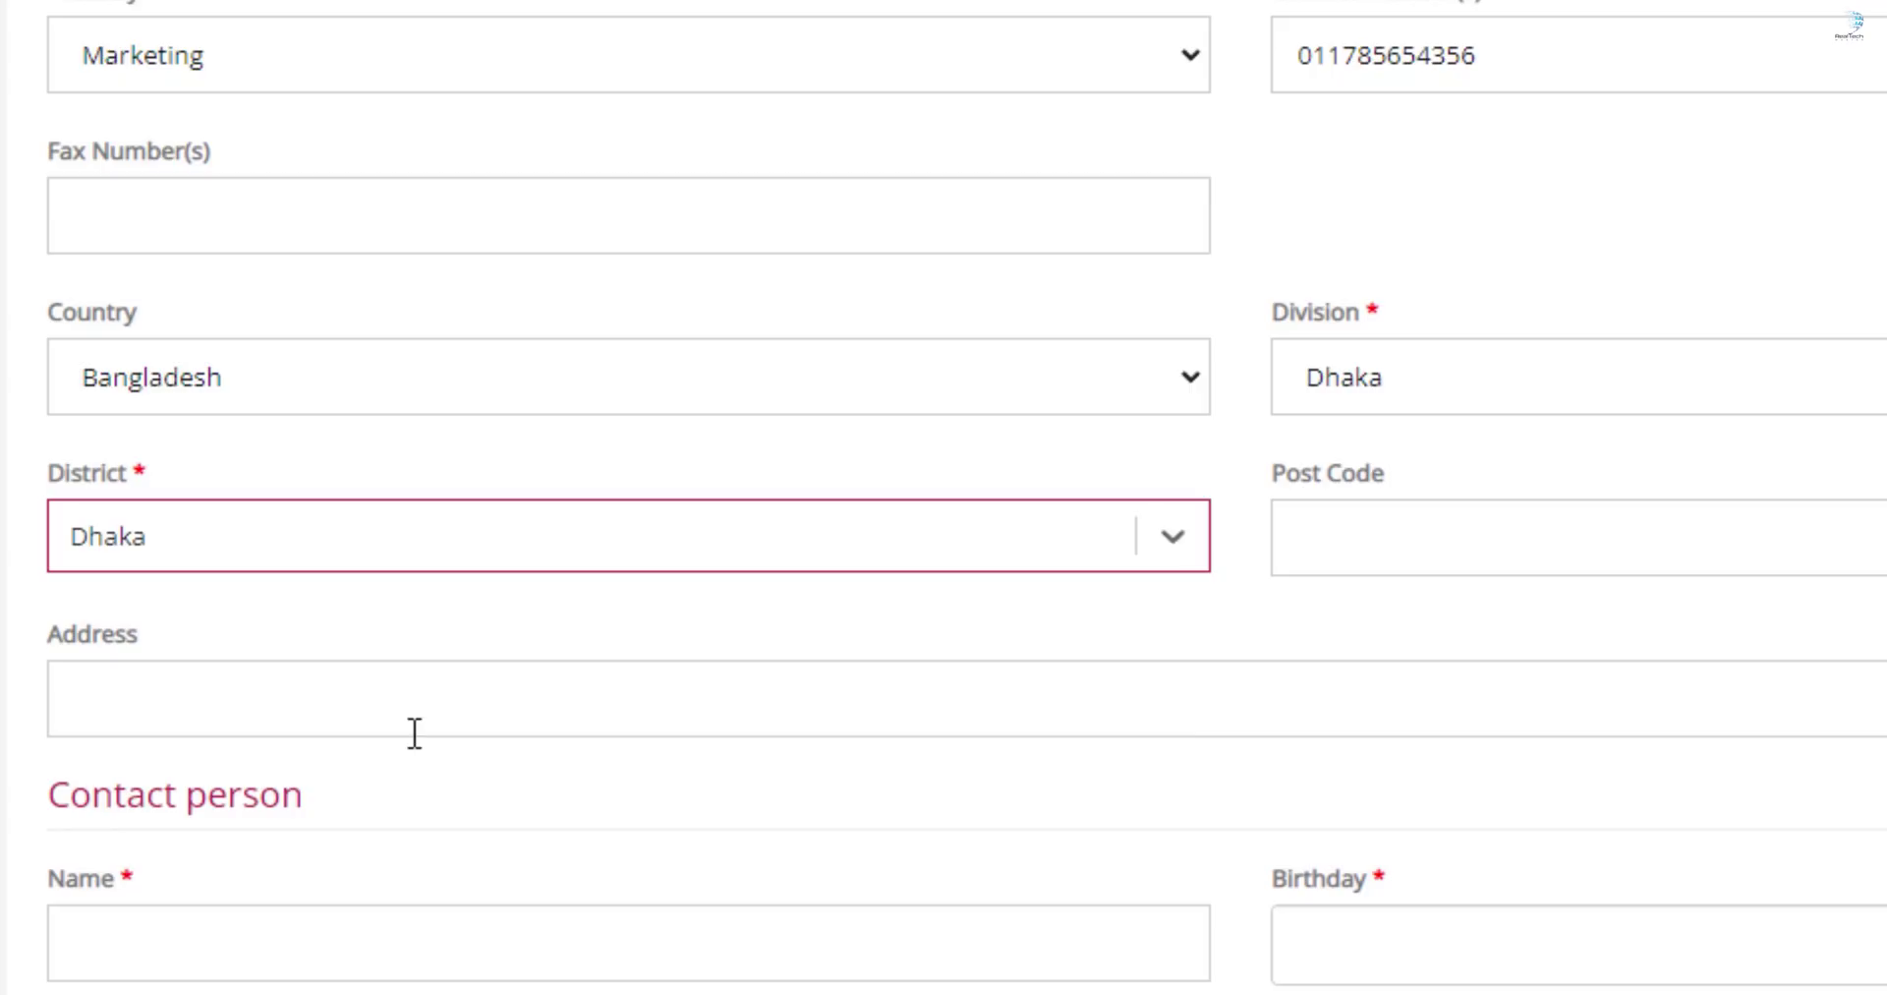
left_click(1491, 560)
type("1236")
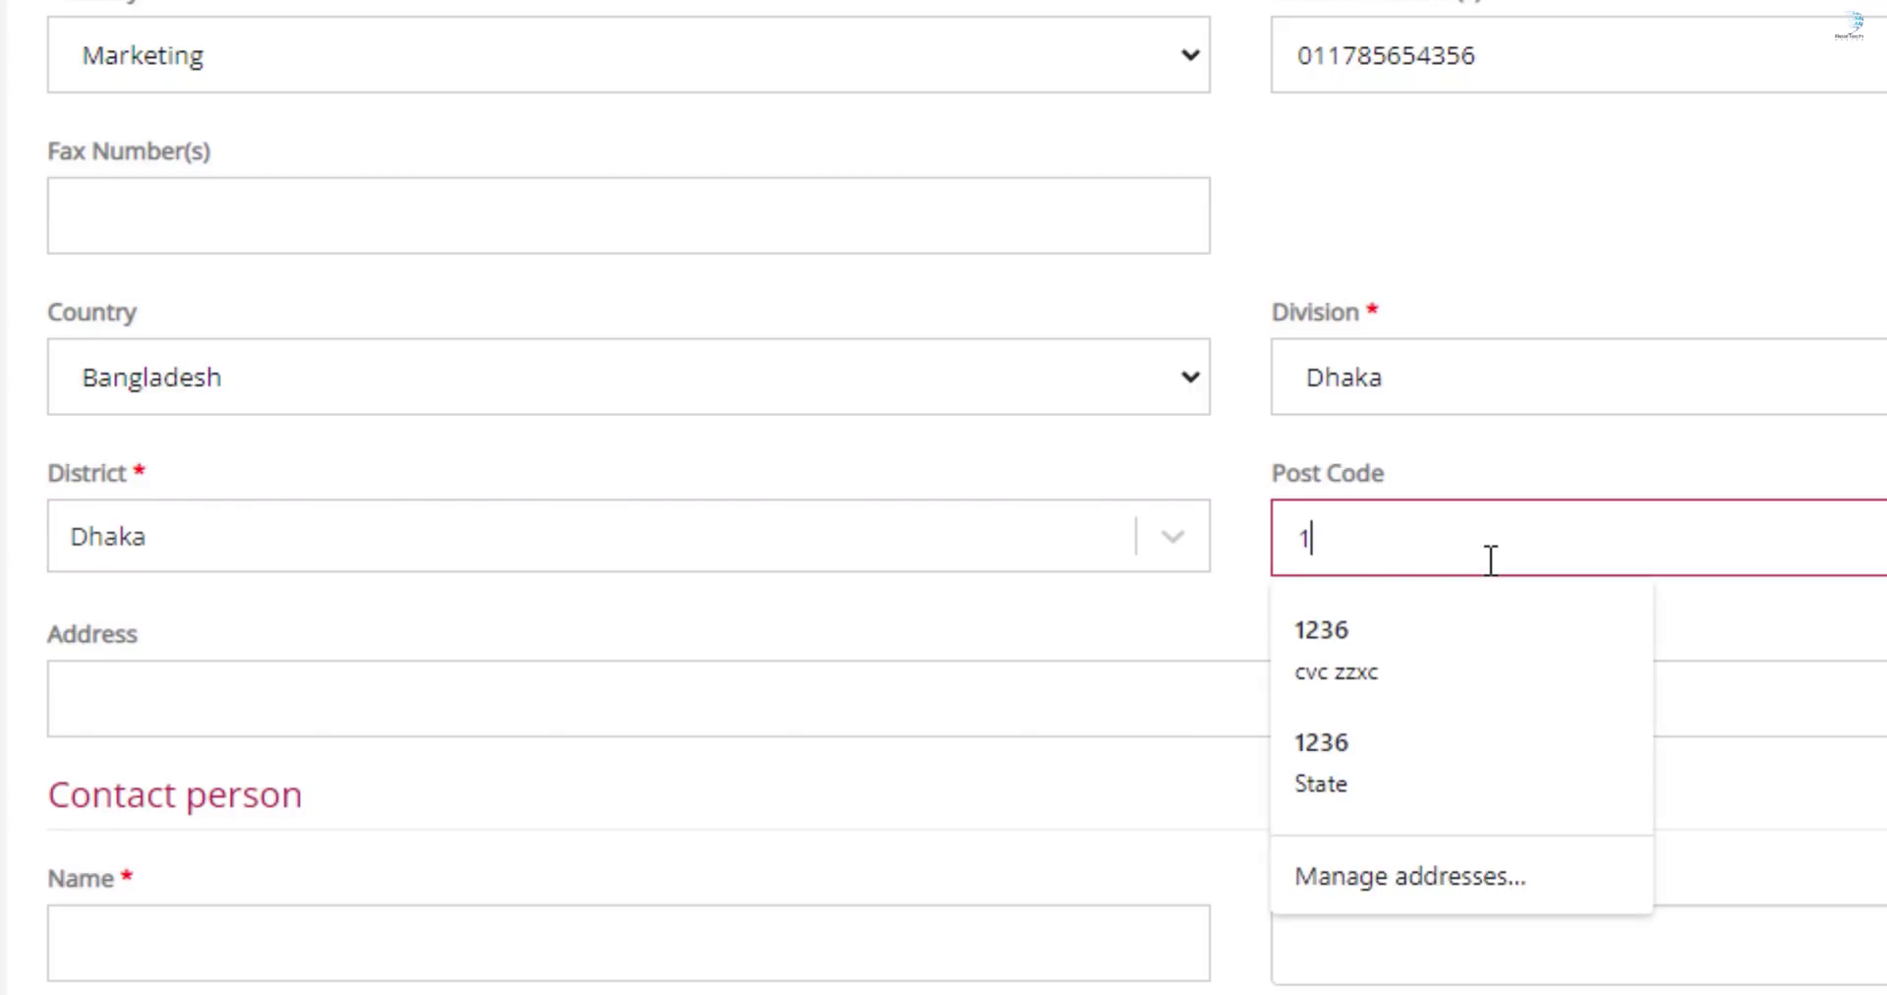
left_click(1474, 456)
left_click(190, 709)
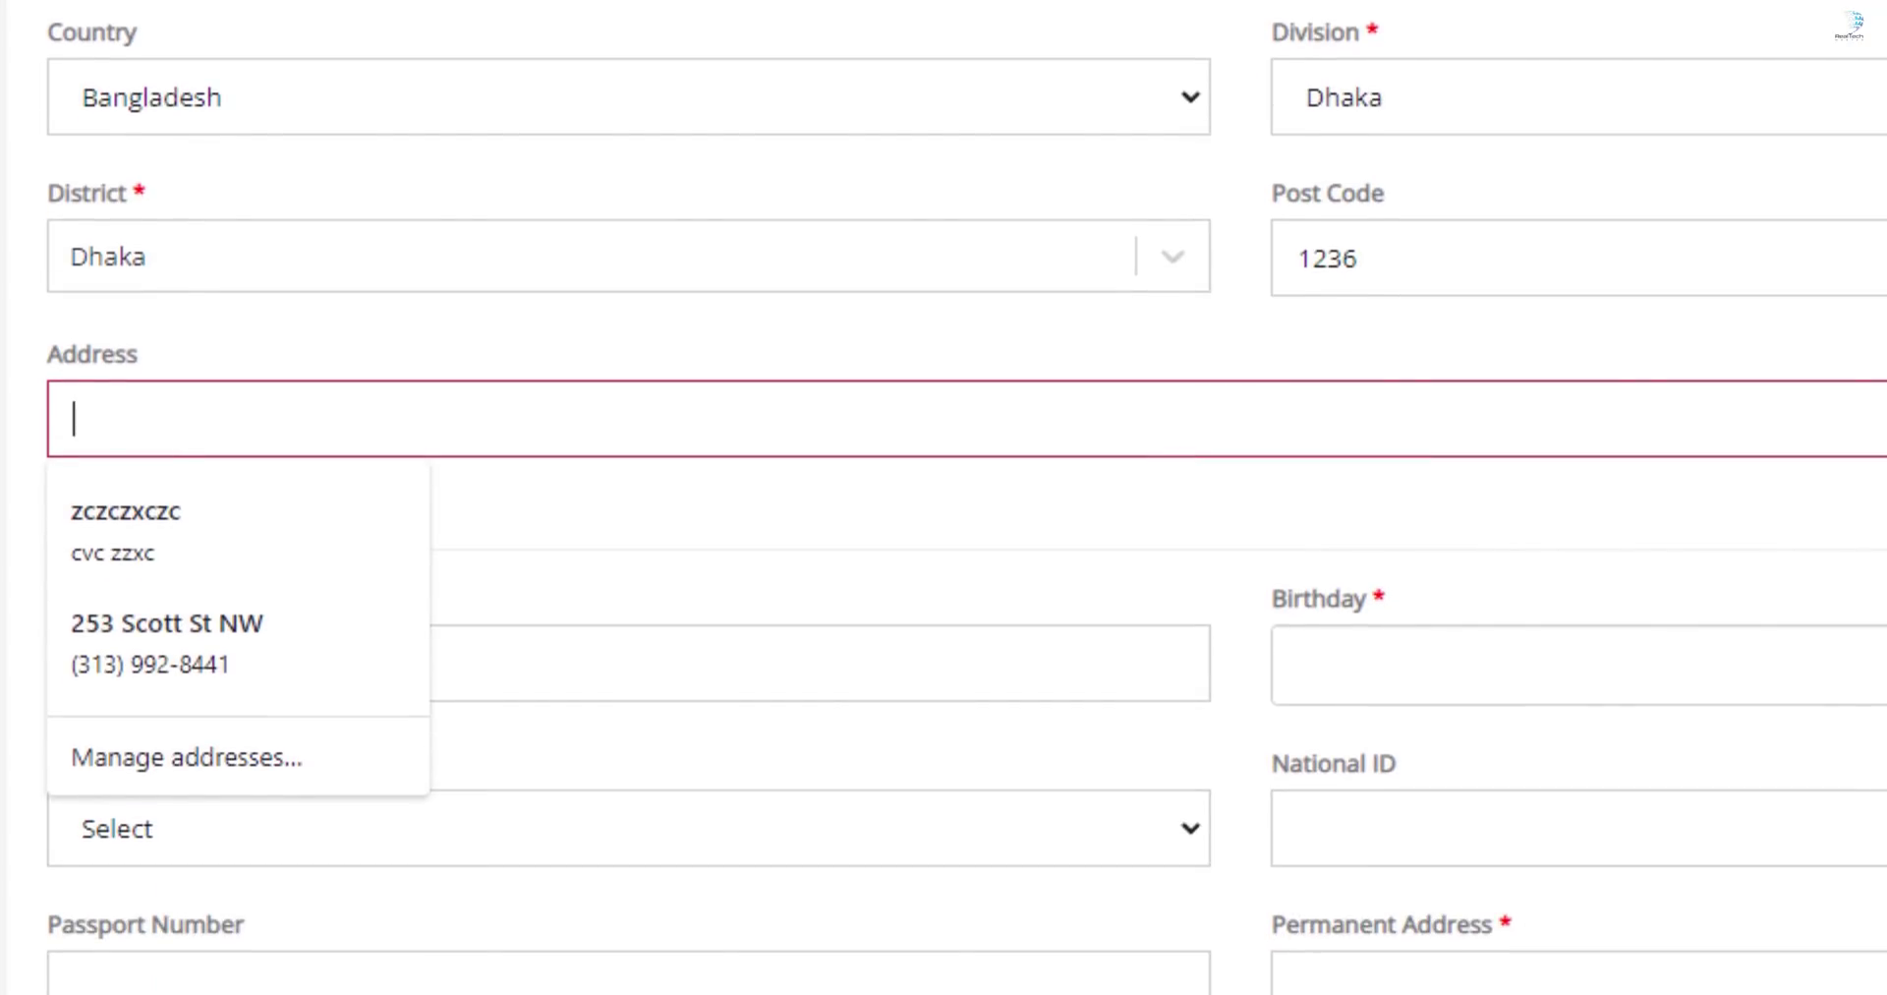
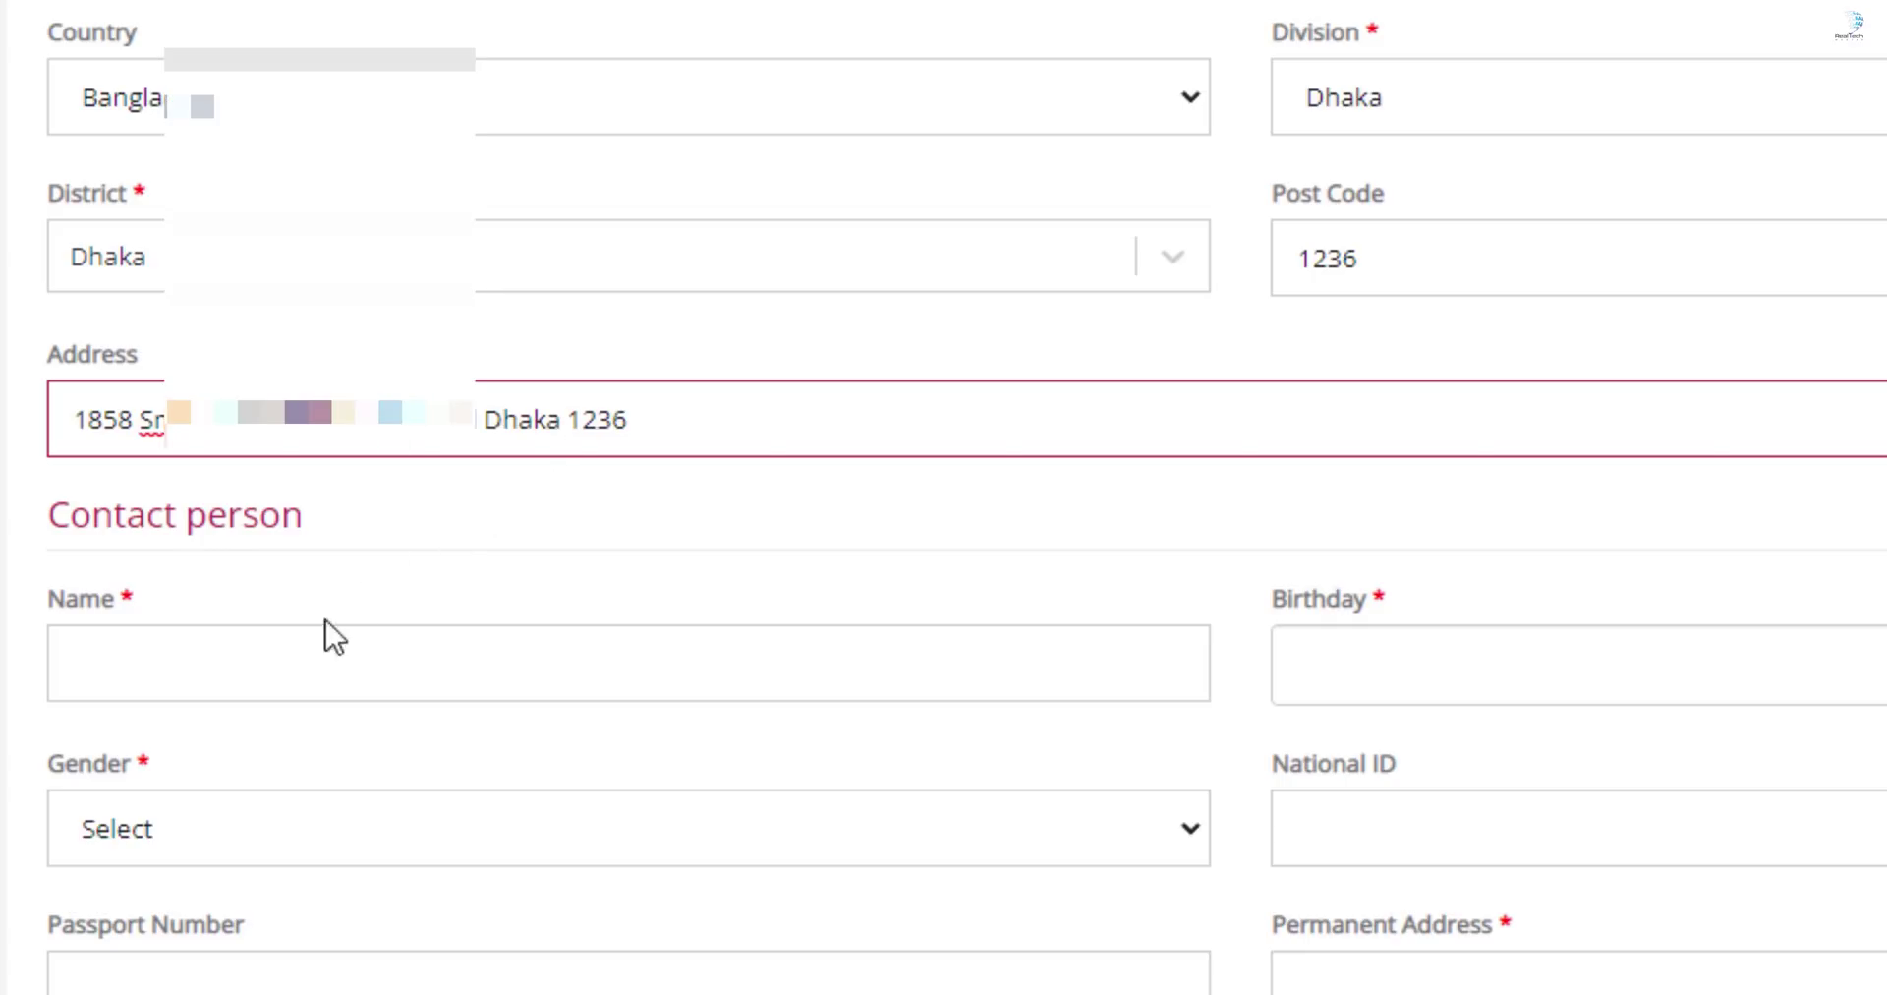
scroll(299, 645, "down", 5)
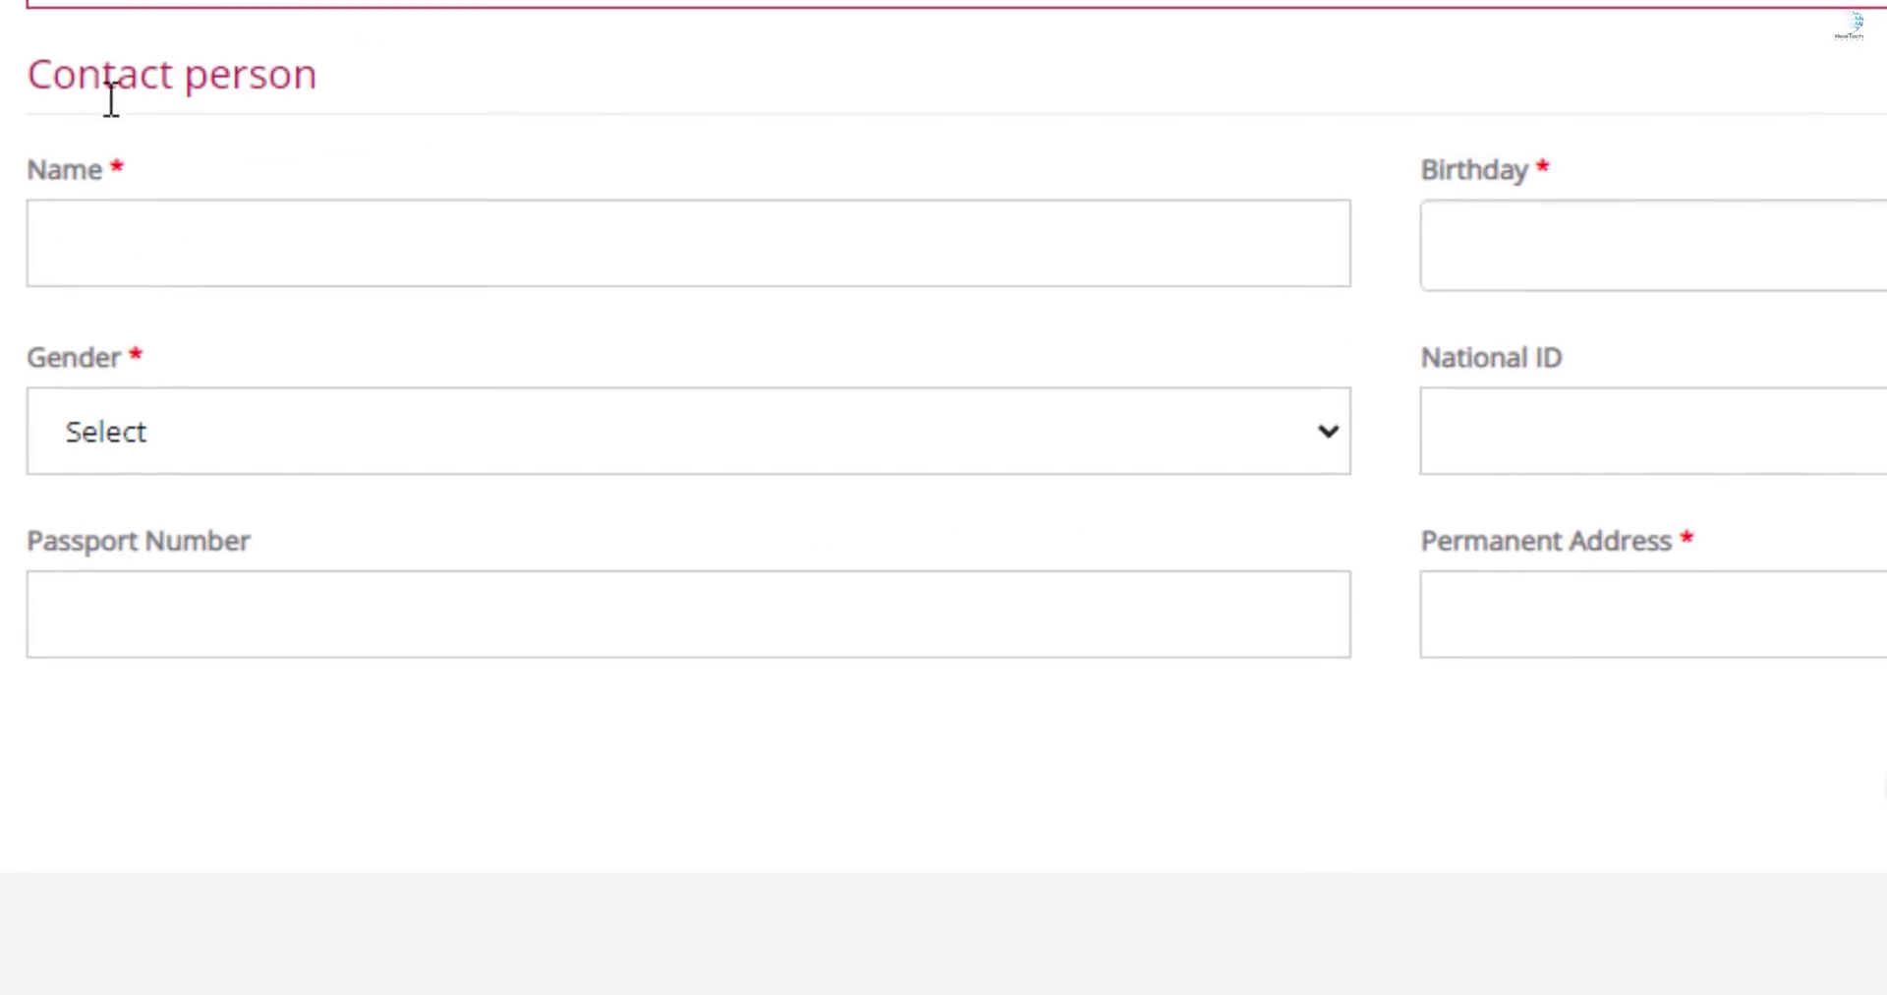
- Enter the contact person's full name and birthday, and set gender to Male
left_click(281, 259)
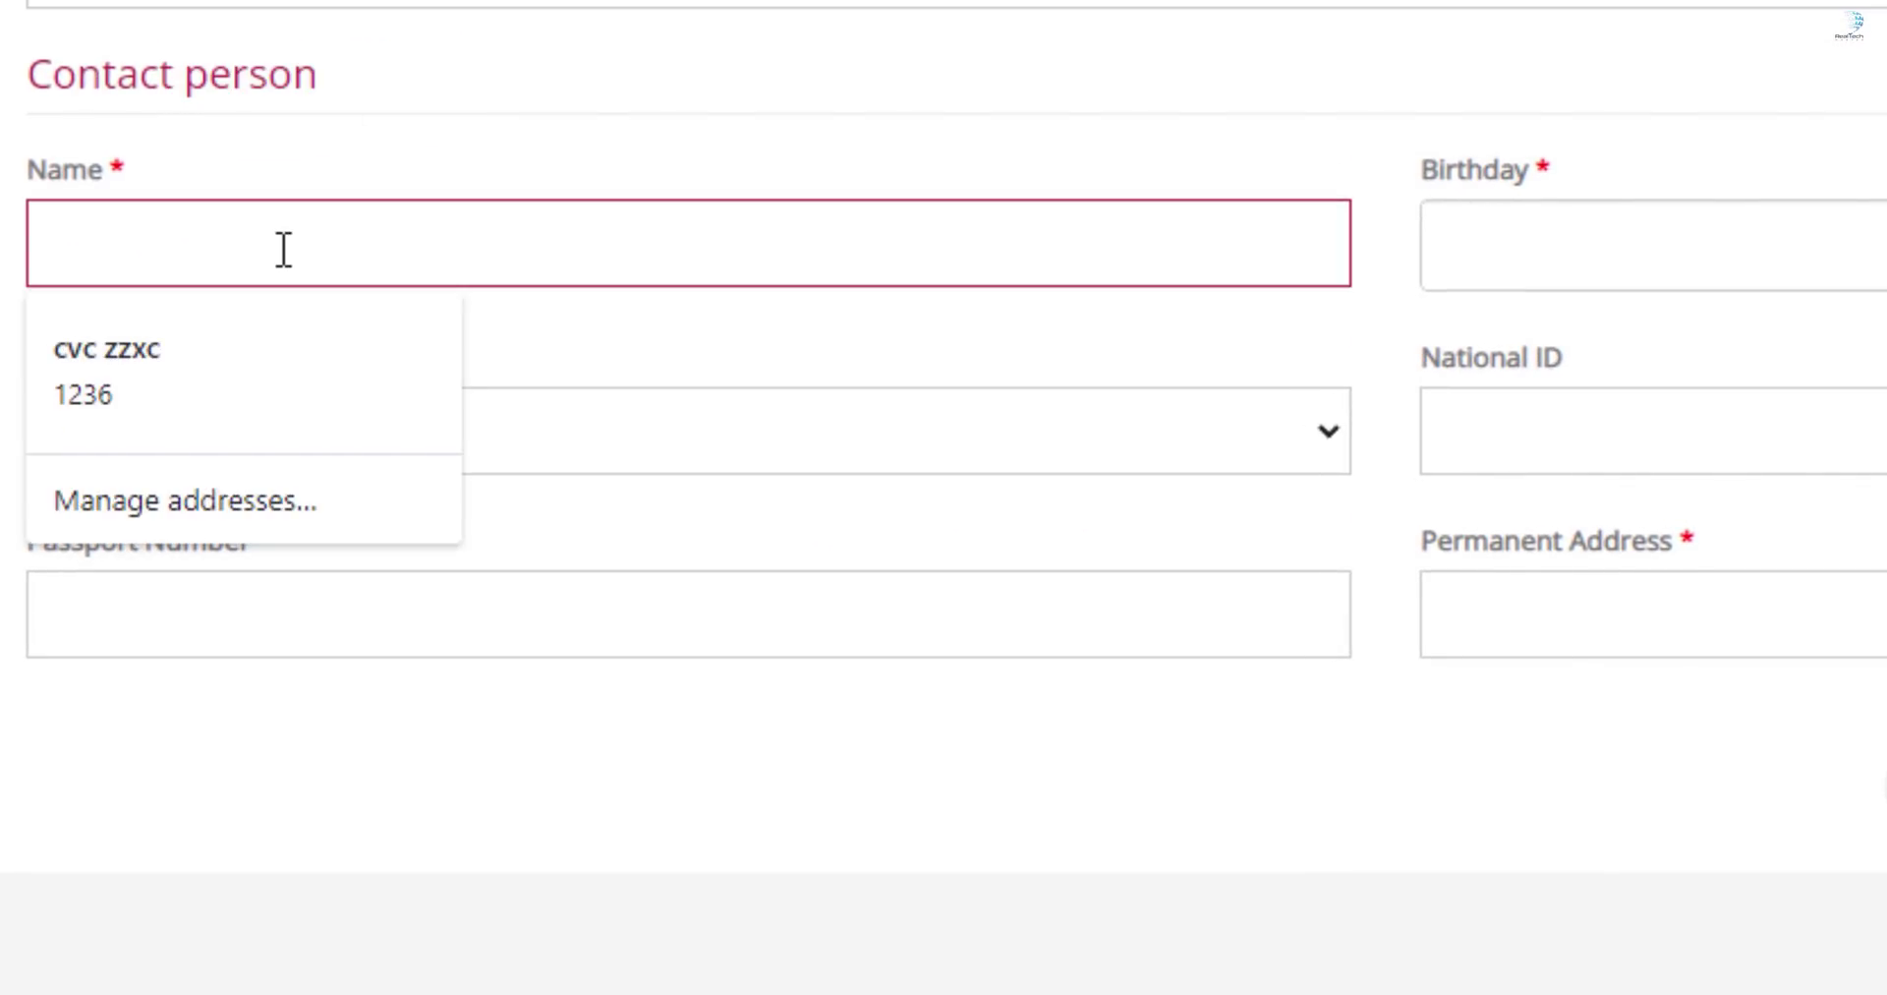
key("Tab")
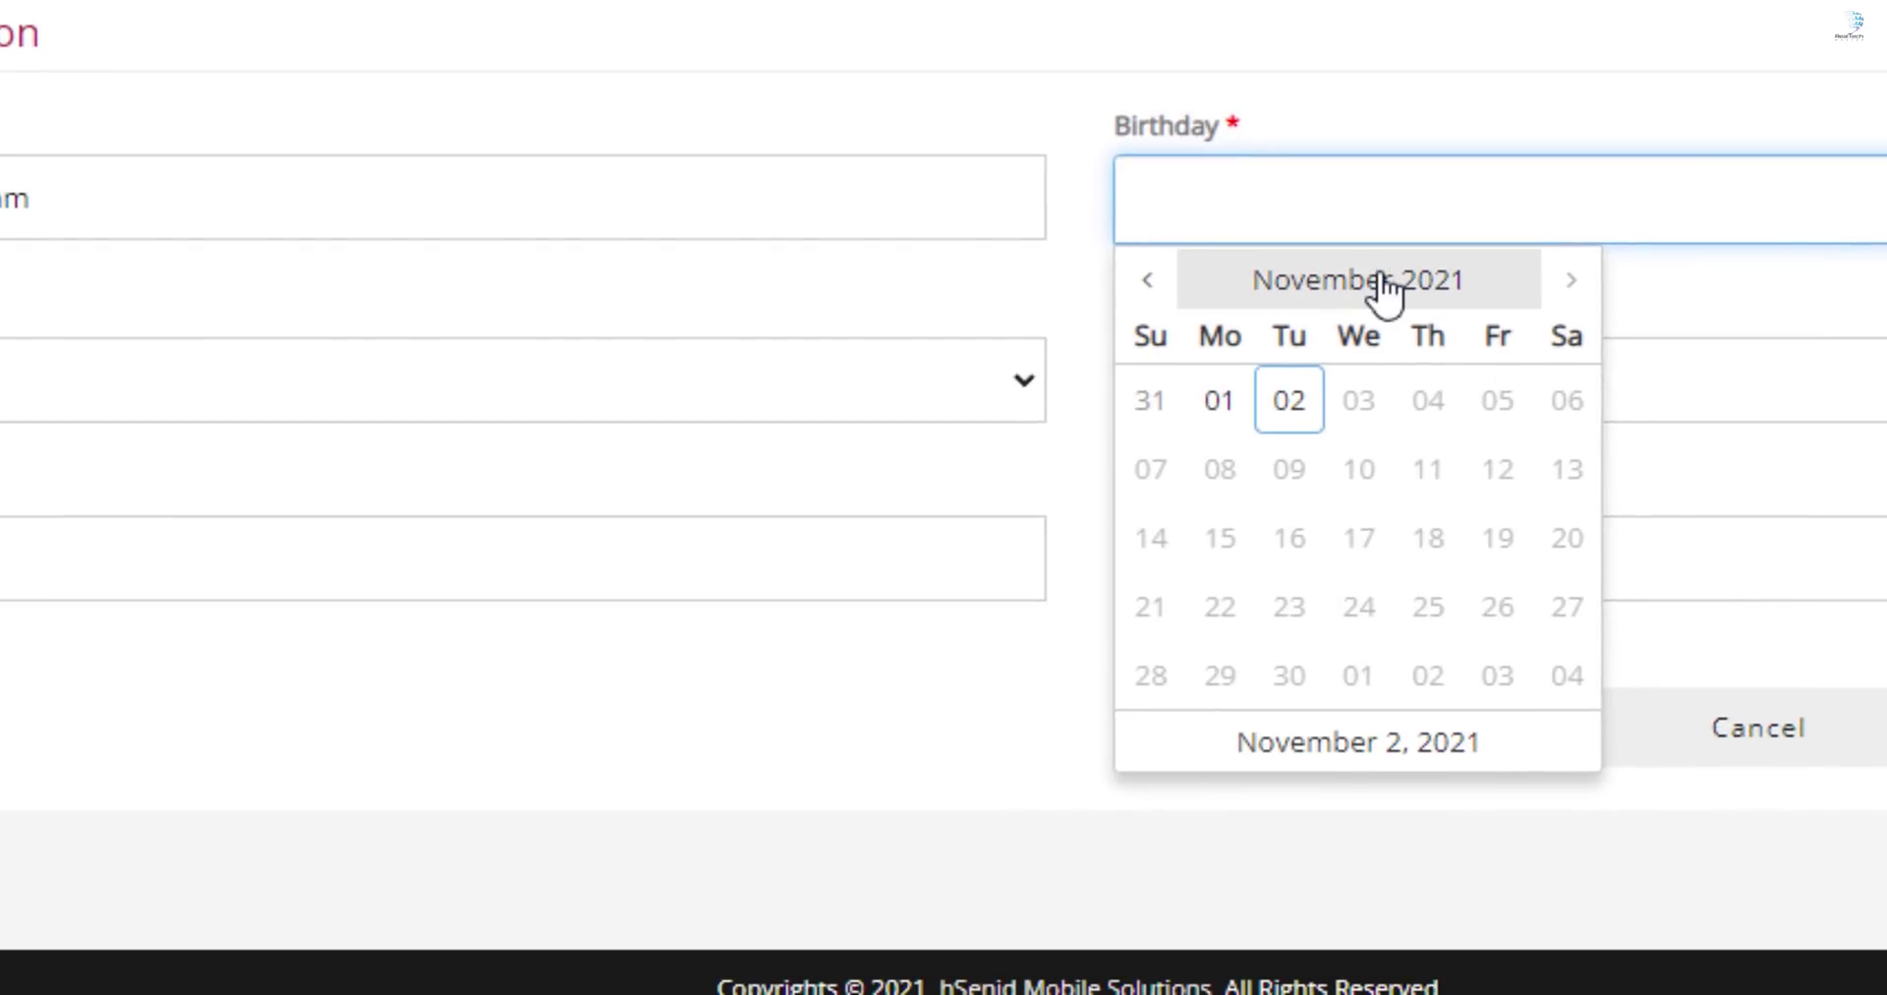
left_click(1384, 290)
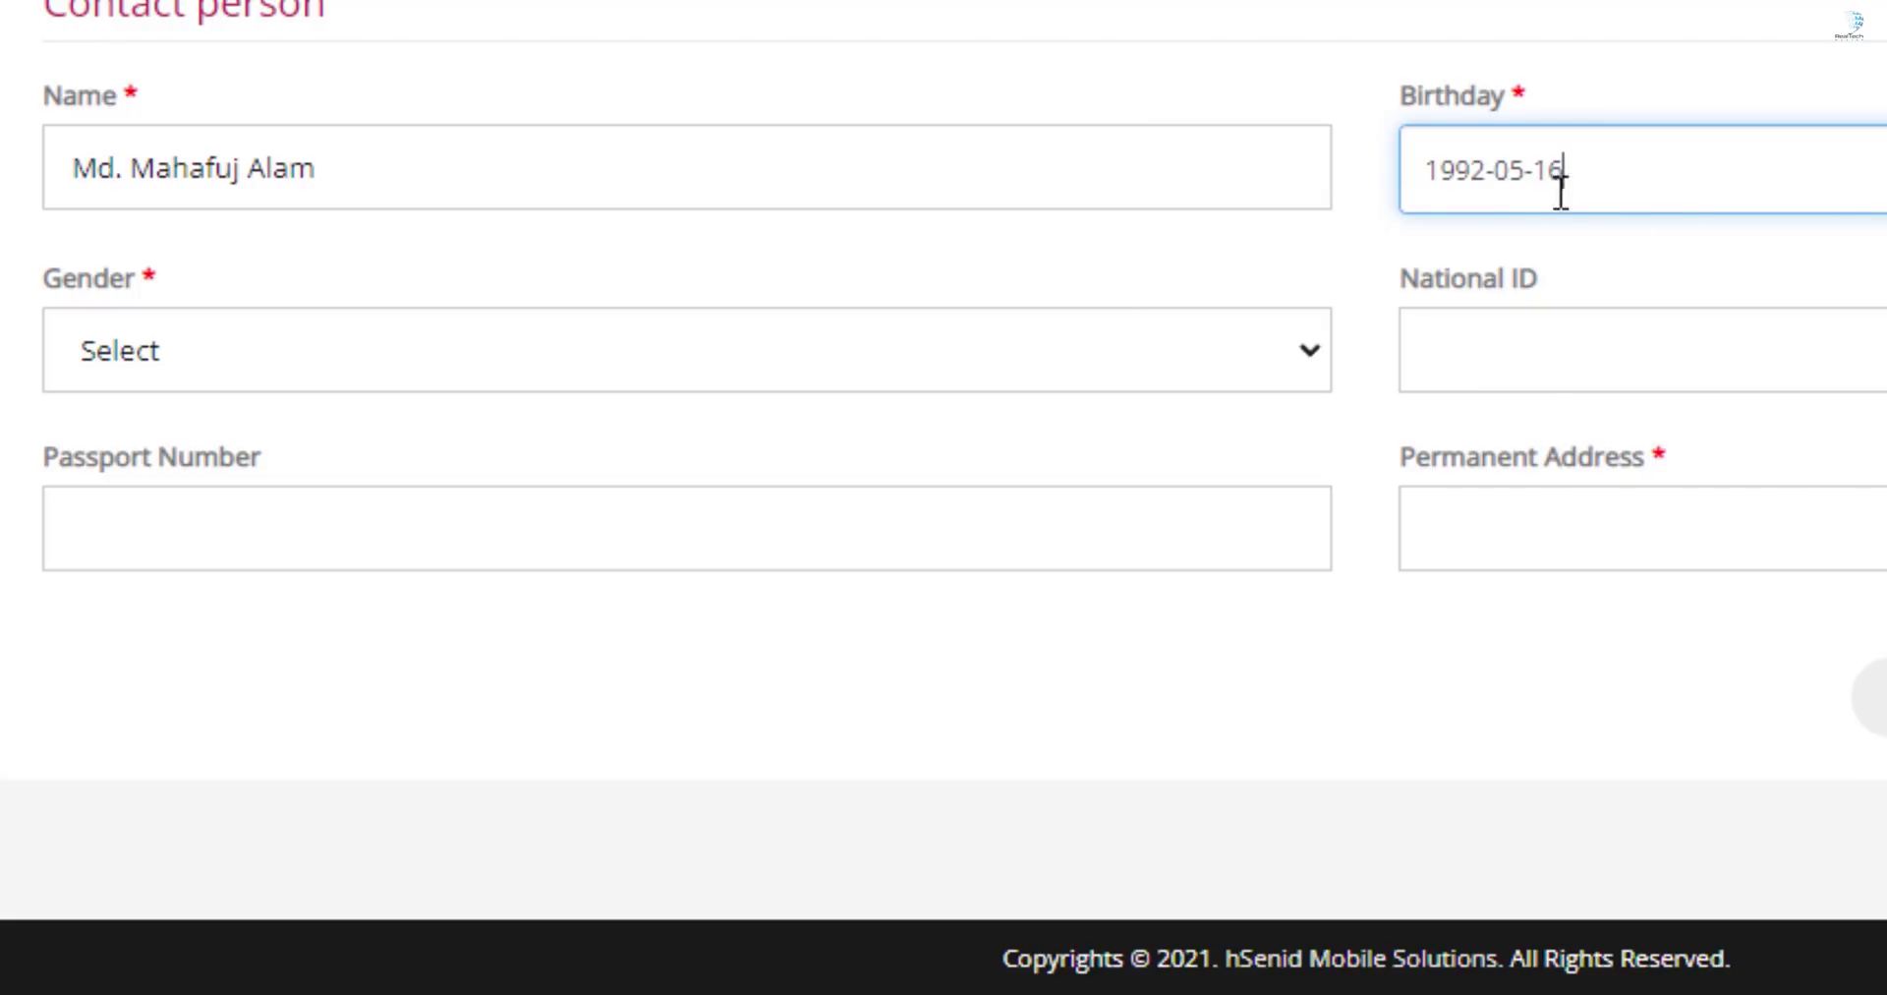
left_click(193, 344)
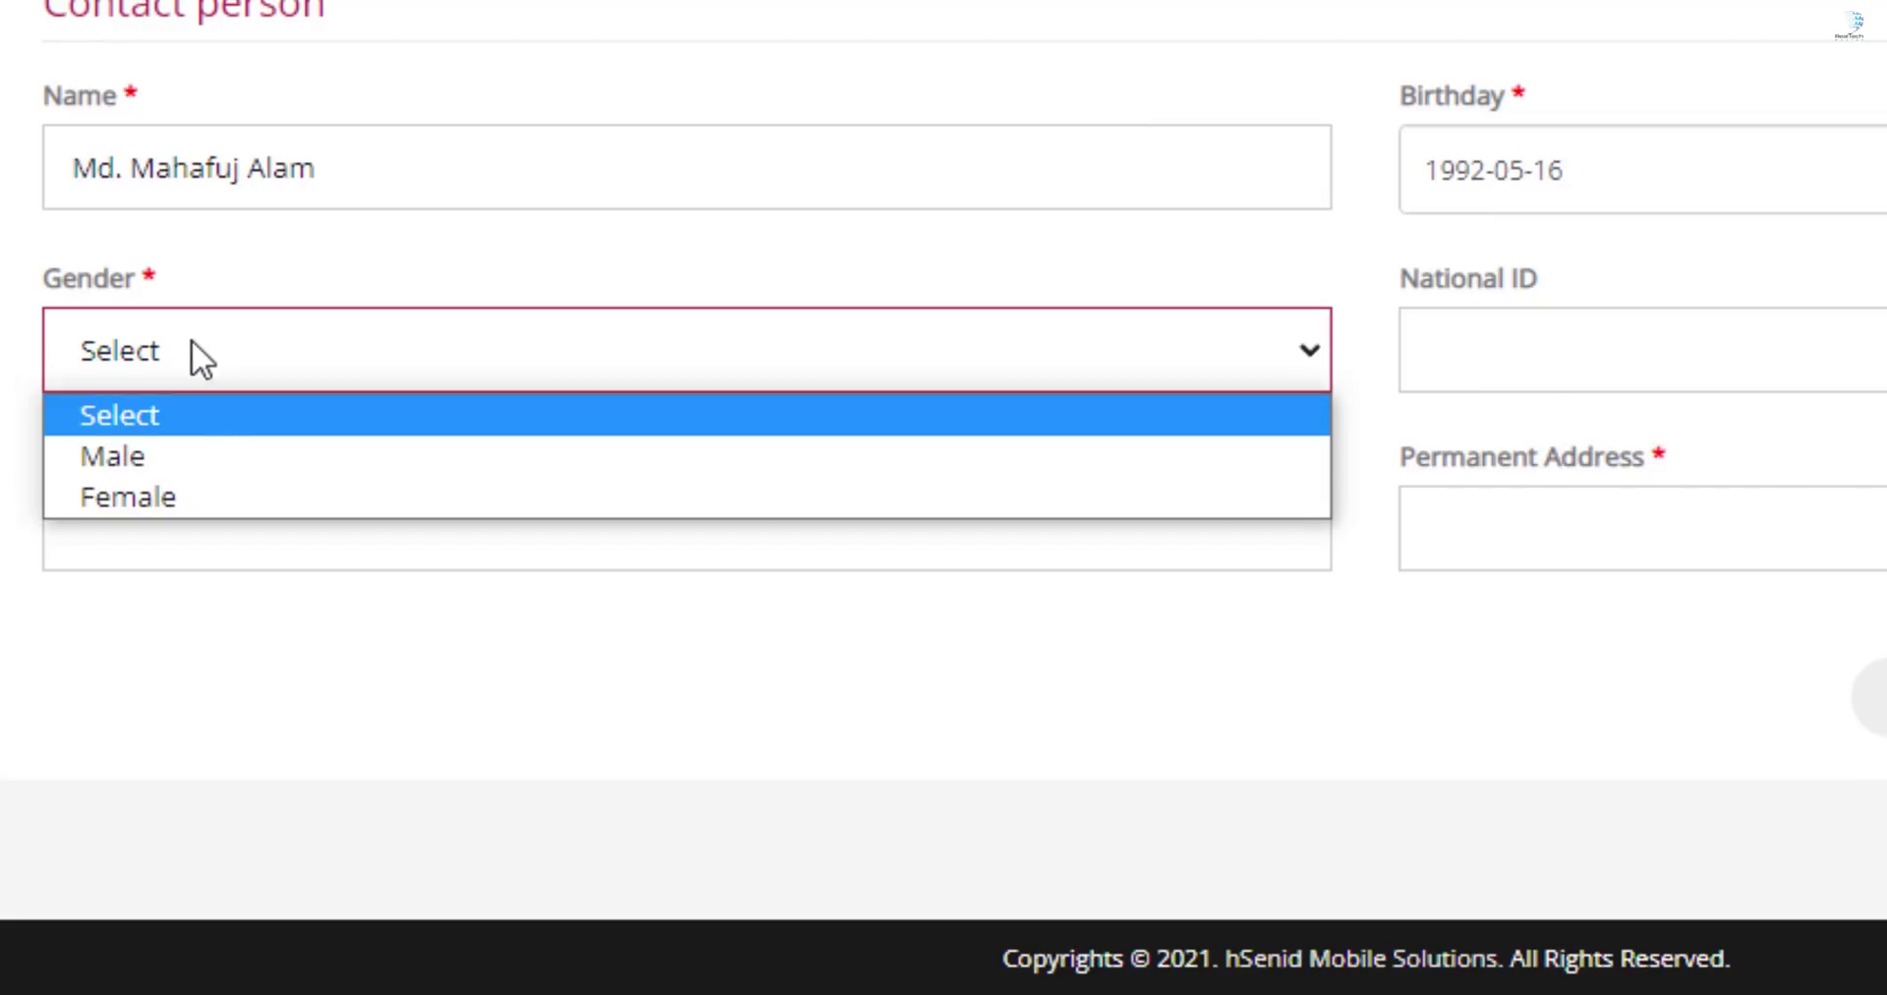
left_click(181, 458)
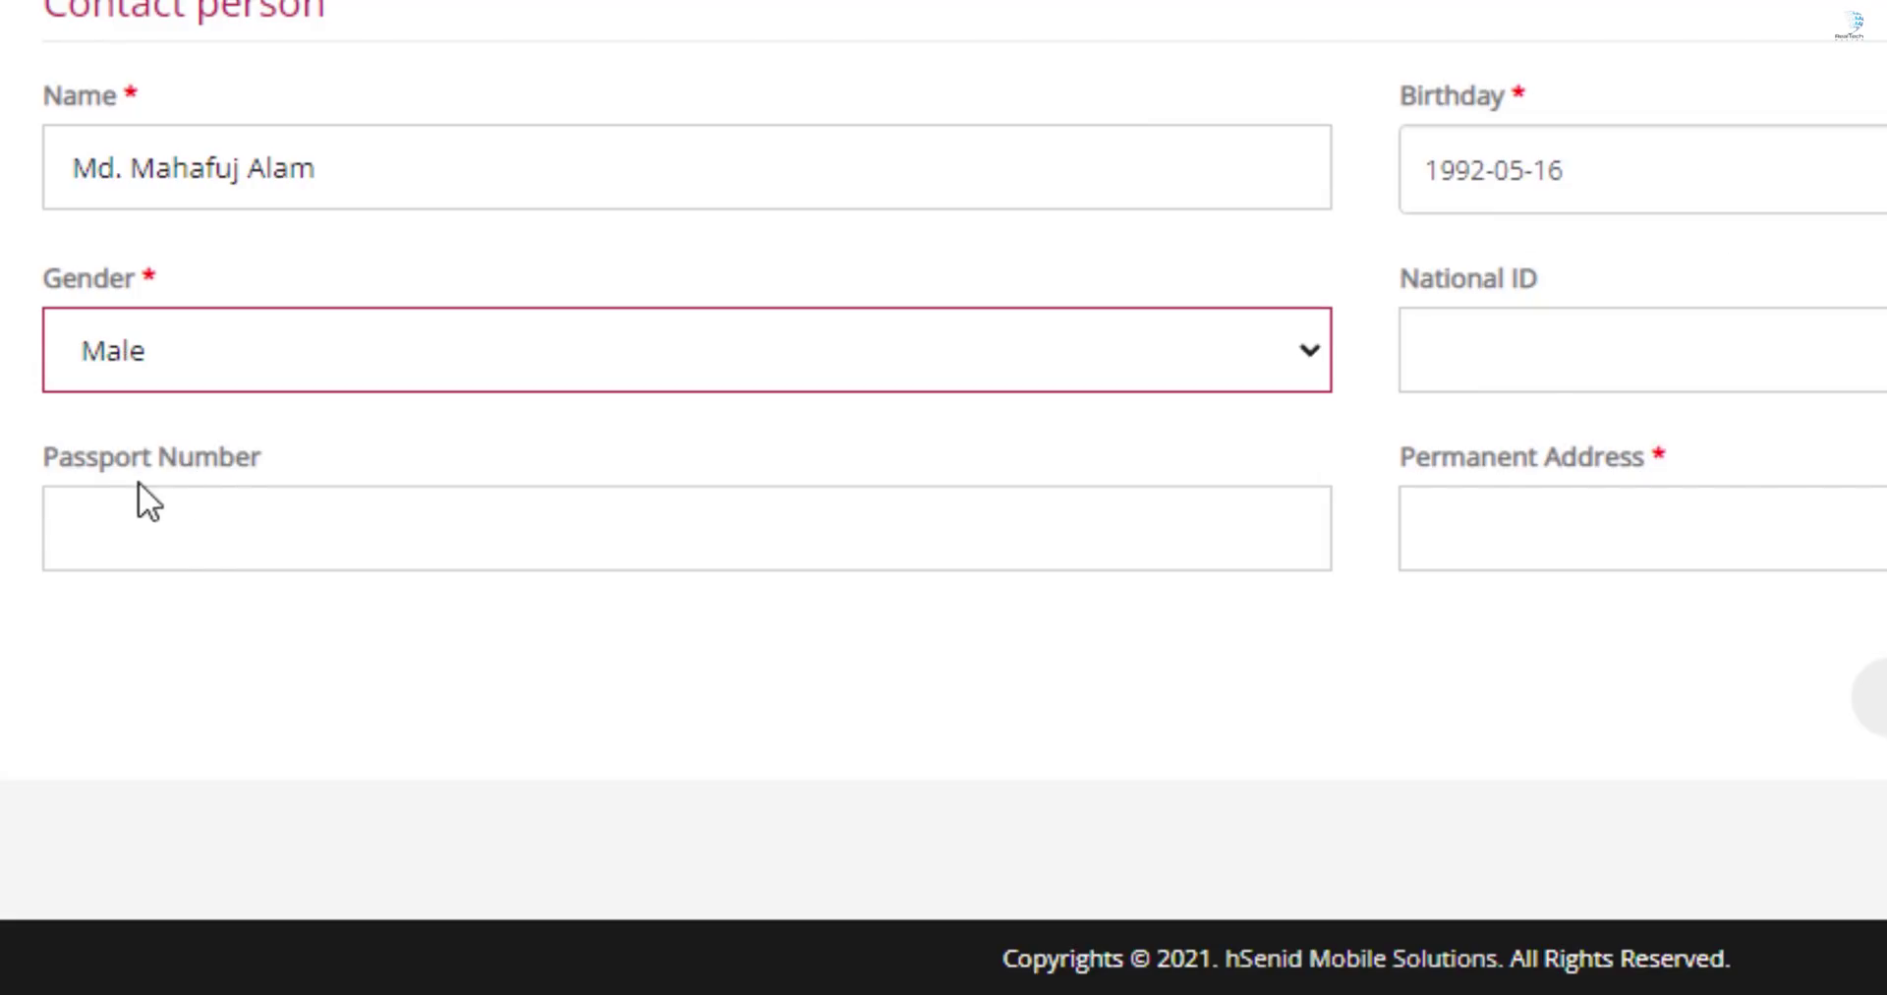
left_click(1521, 272)
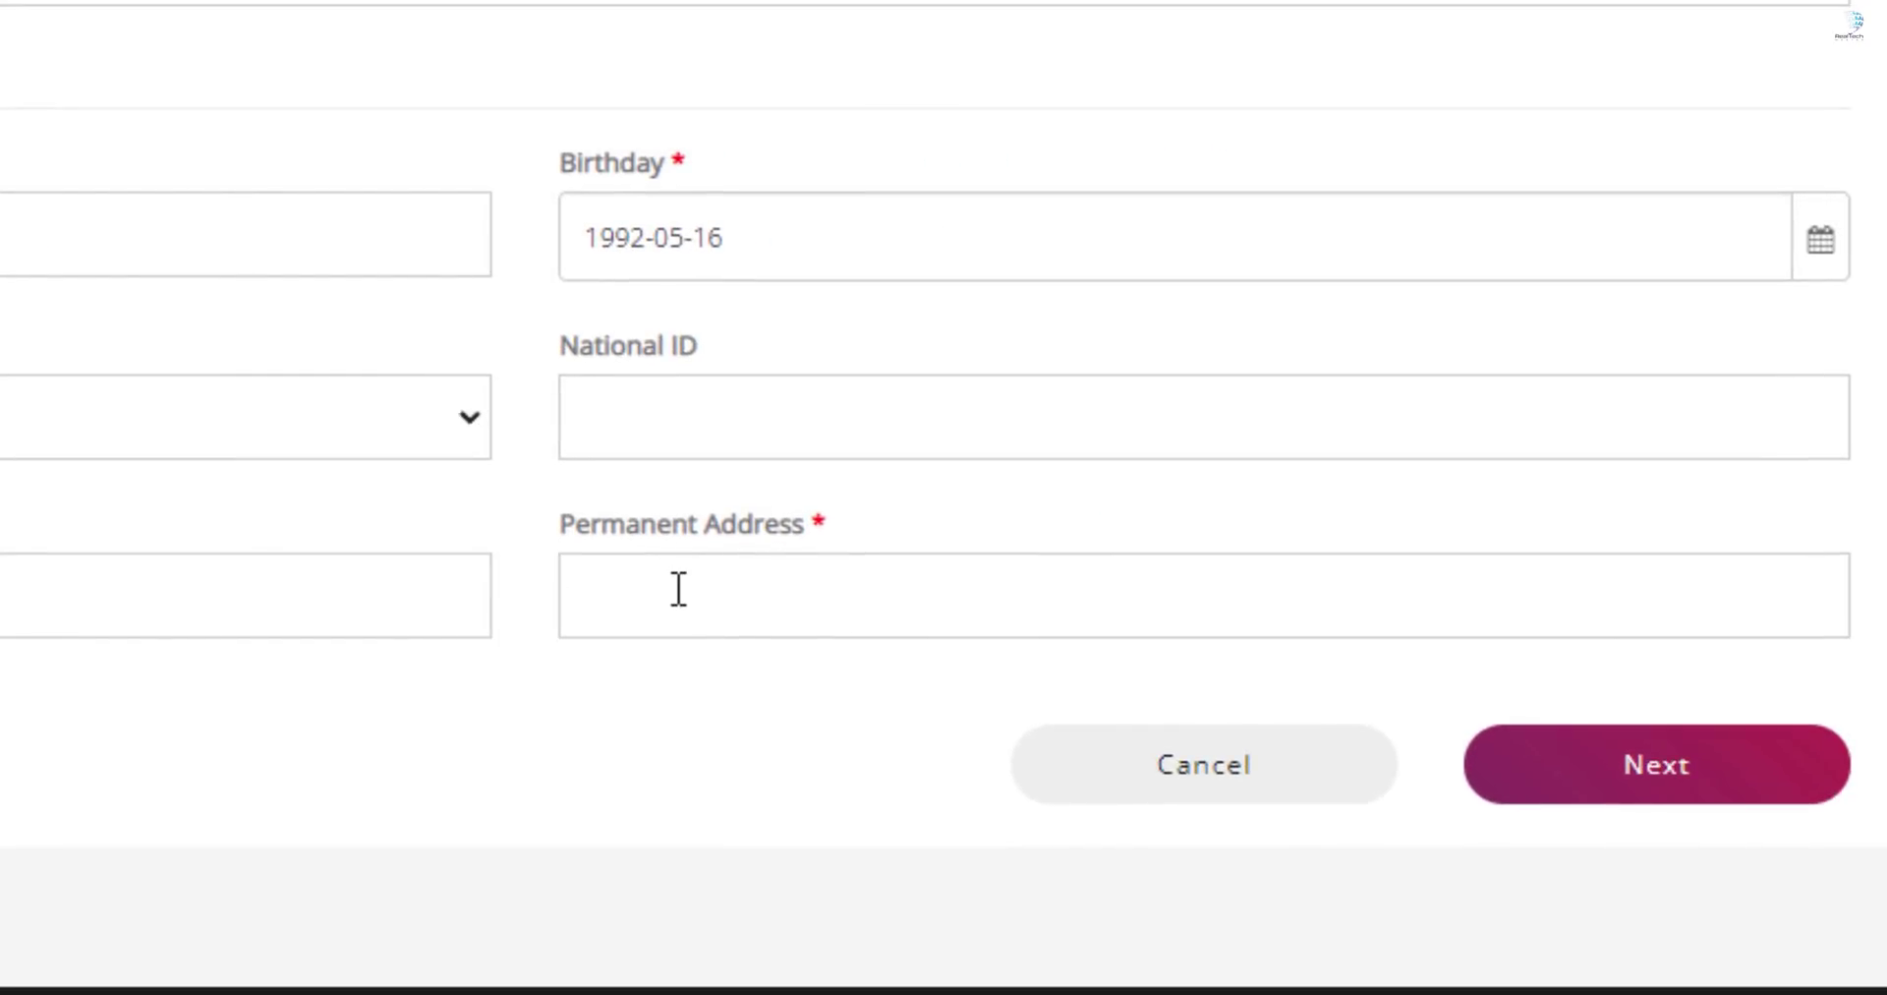
- Paste the permanent address and continue to Step 2, Reconciliation Details
left_click(678, 587)
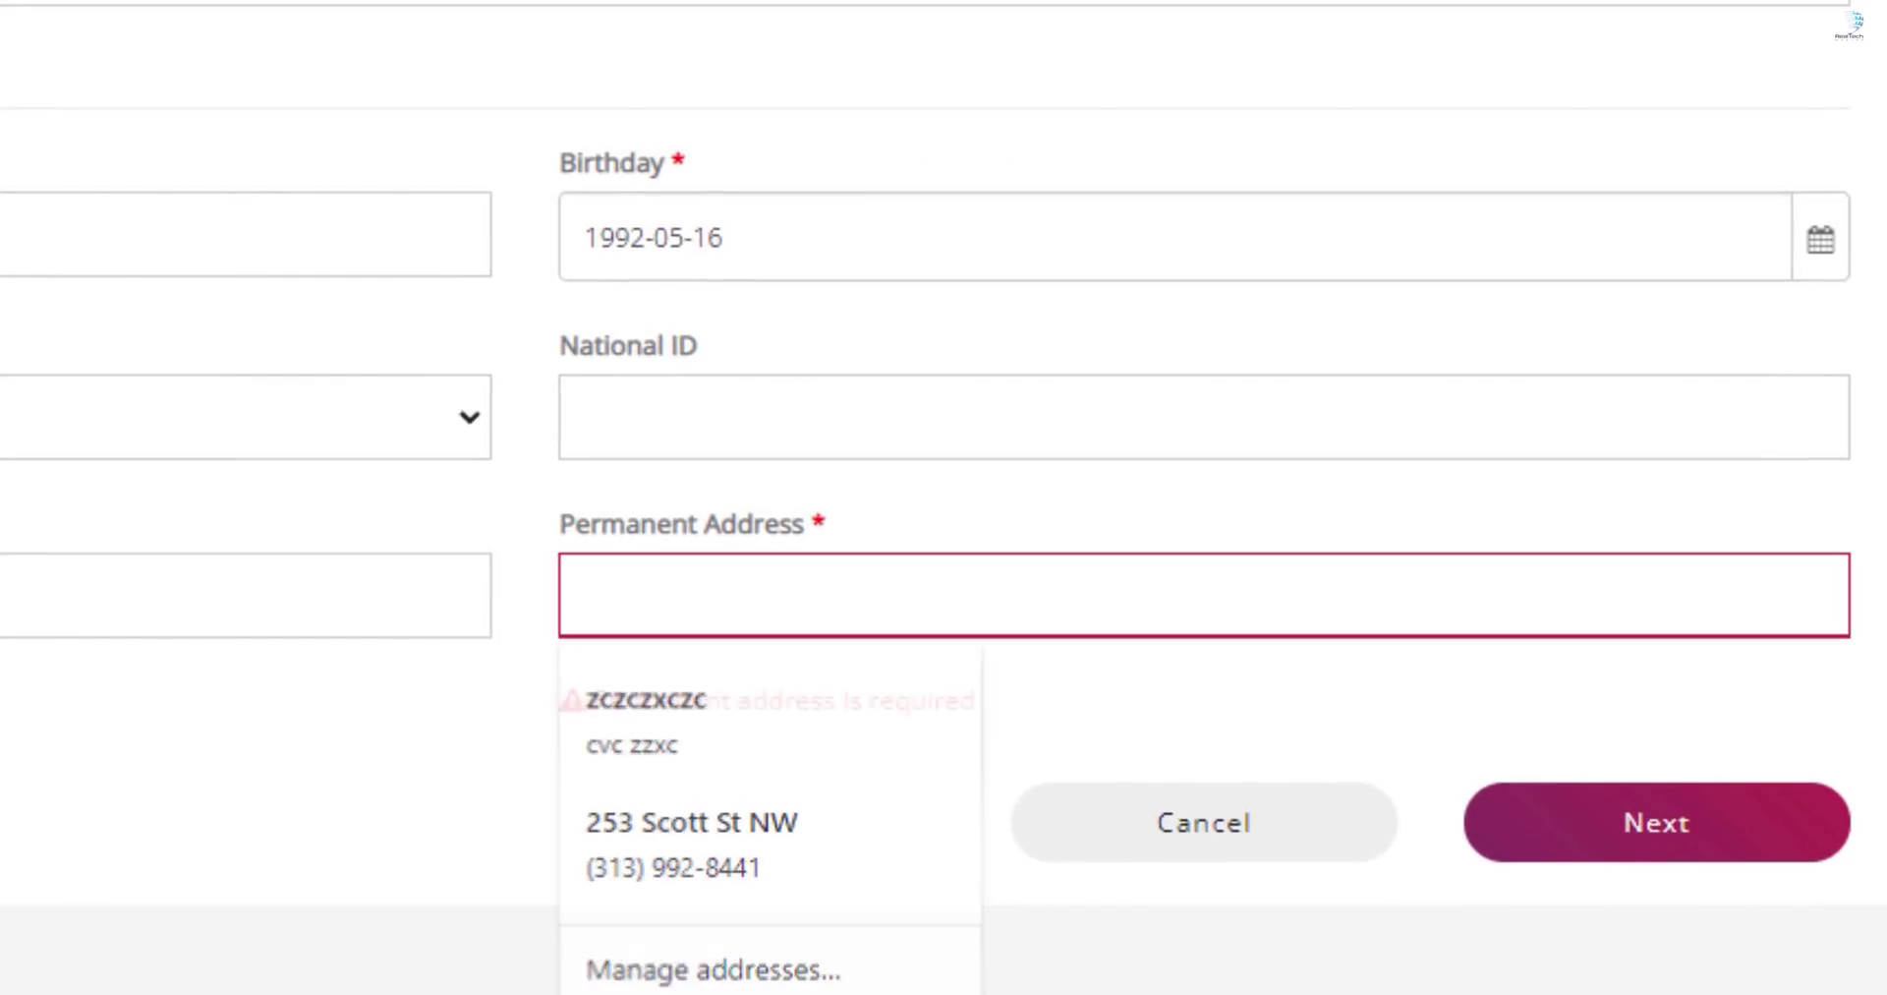
key("ctrl+v")
left_click(335, 773)
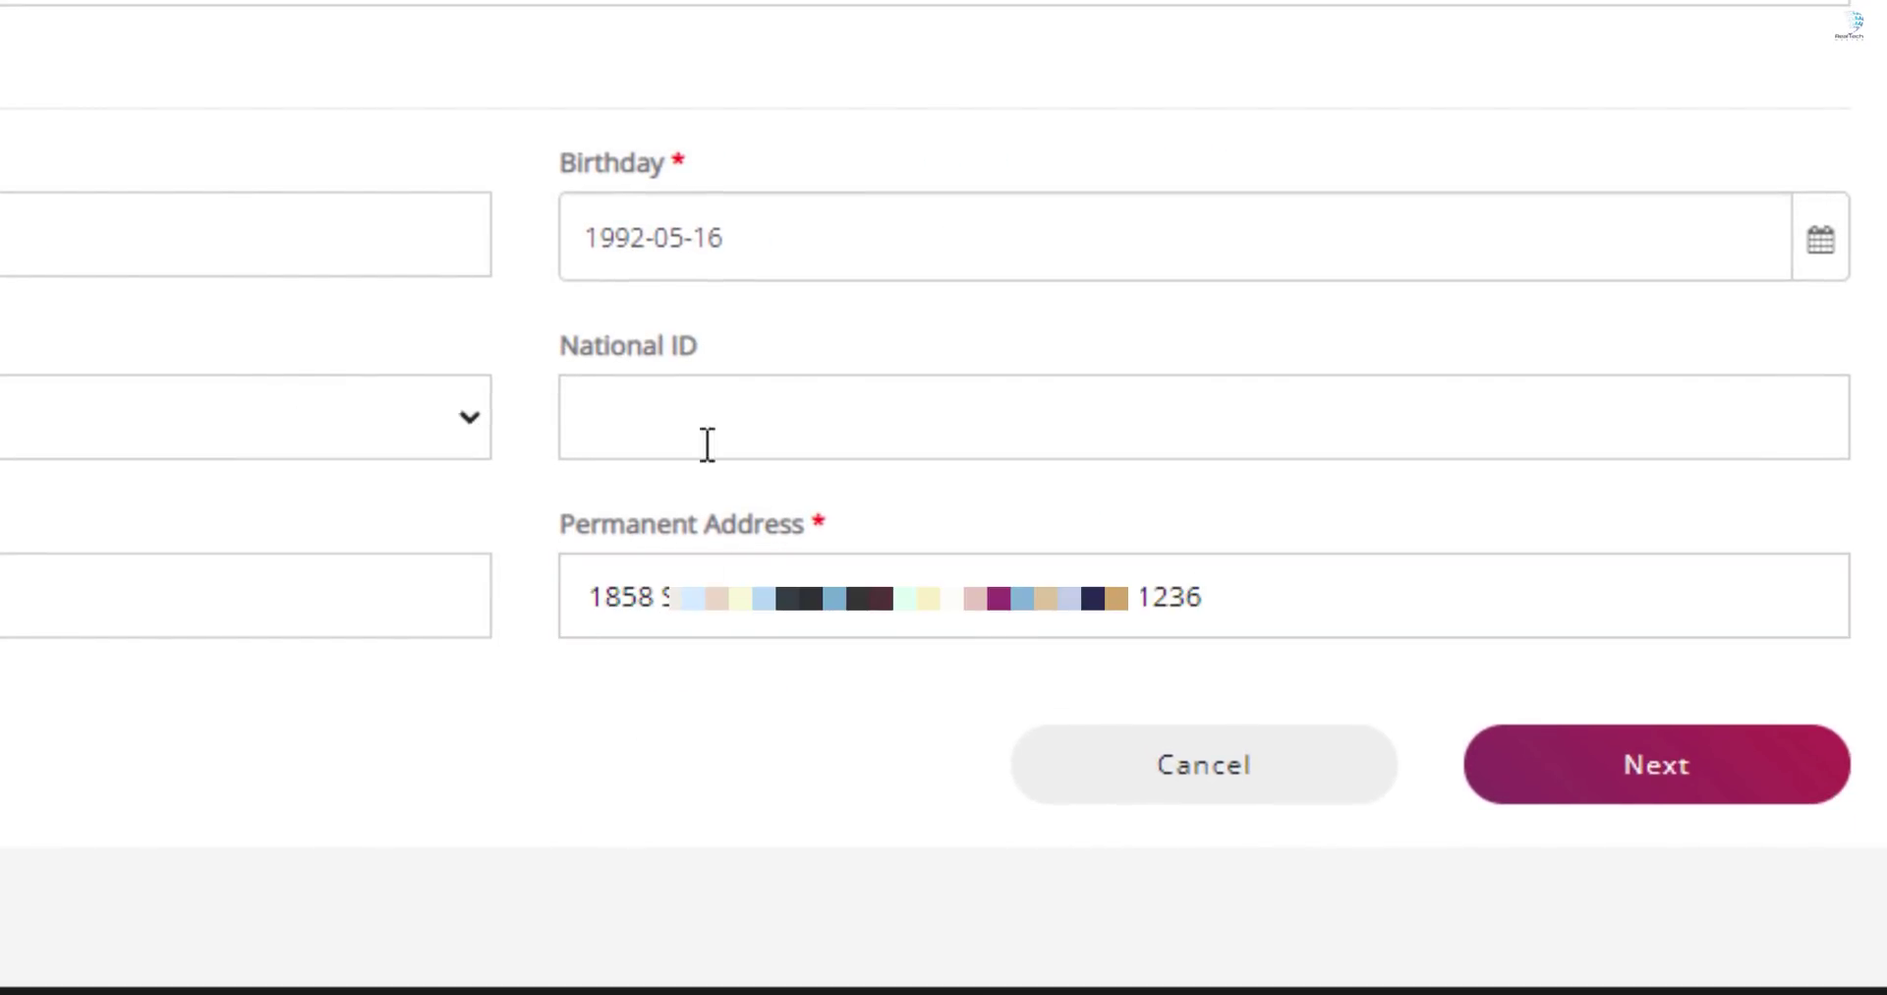
left_click(1691, 769)
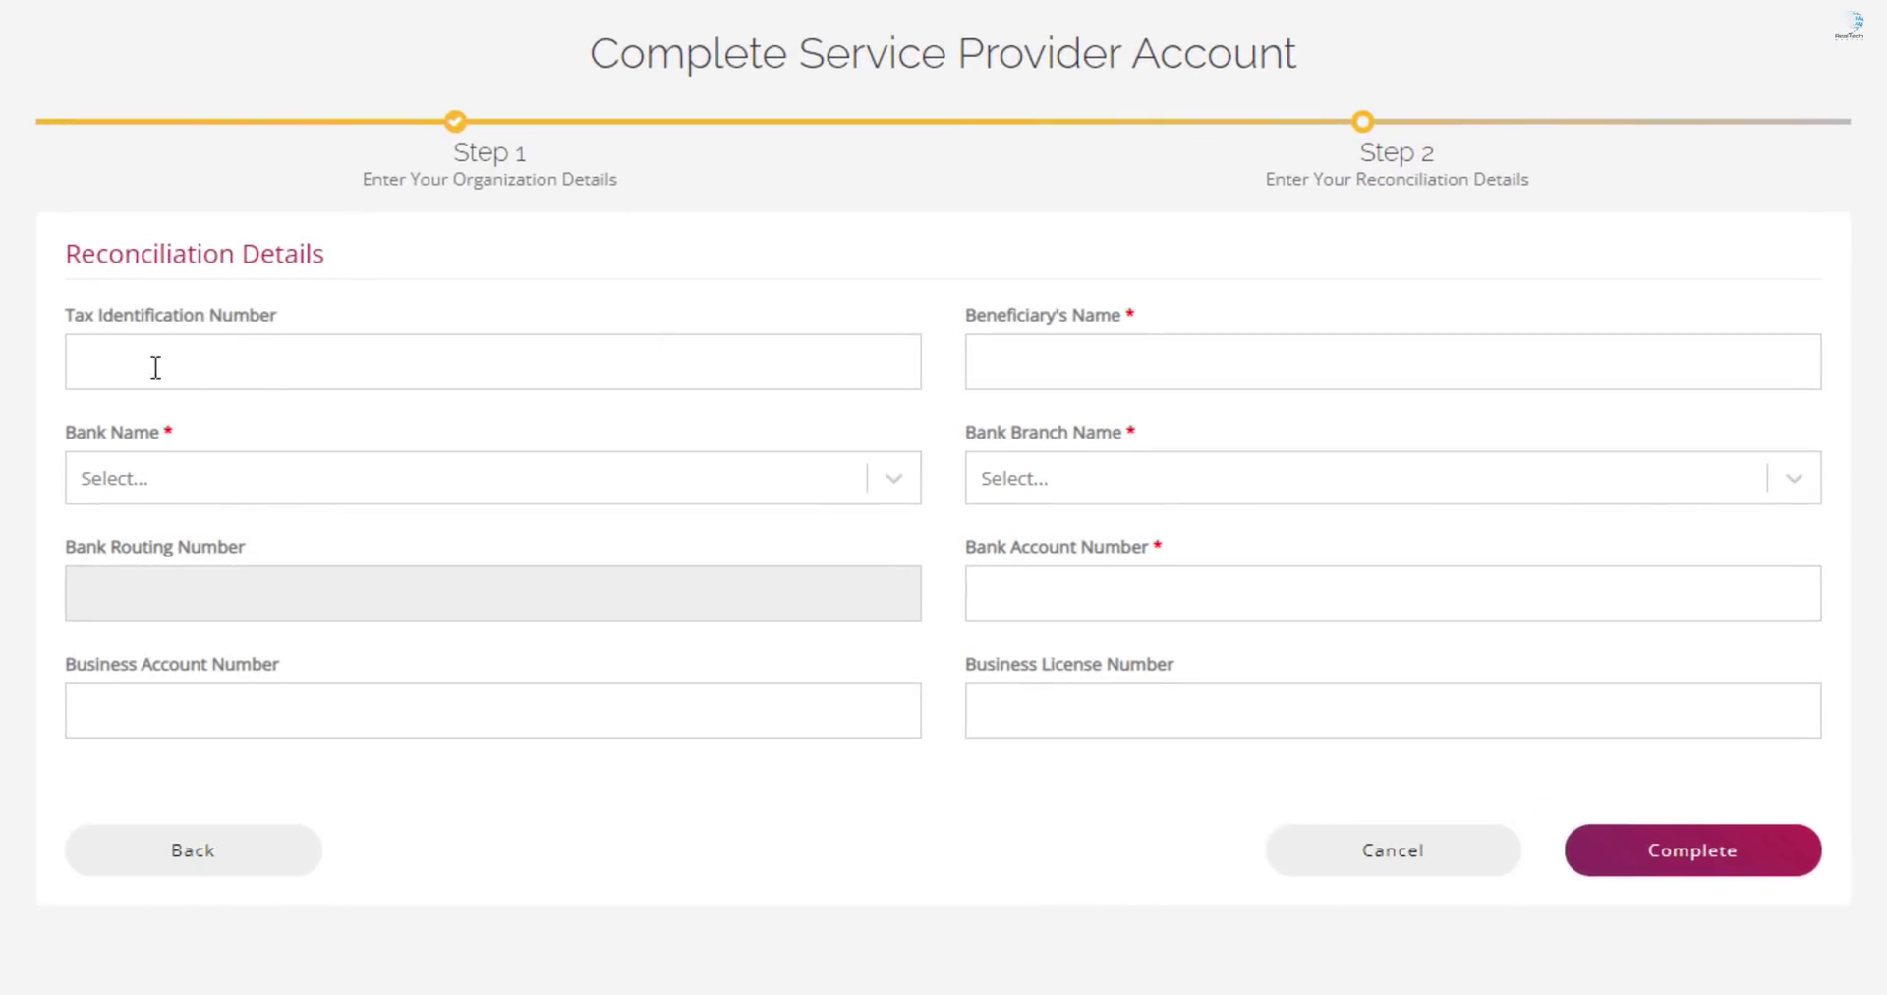
- Enter the beneficiary's name and select ISLAMI BANK BANGLDESH LTD., branch DANIA
left_click(206, 367)
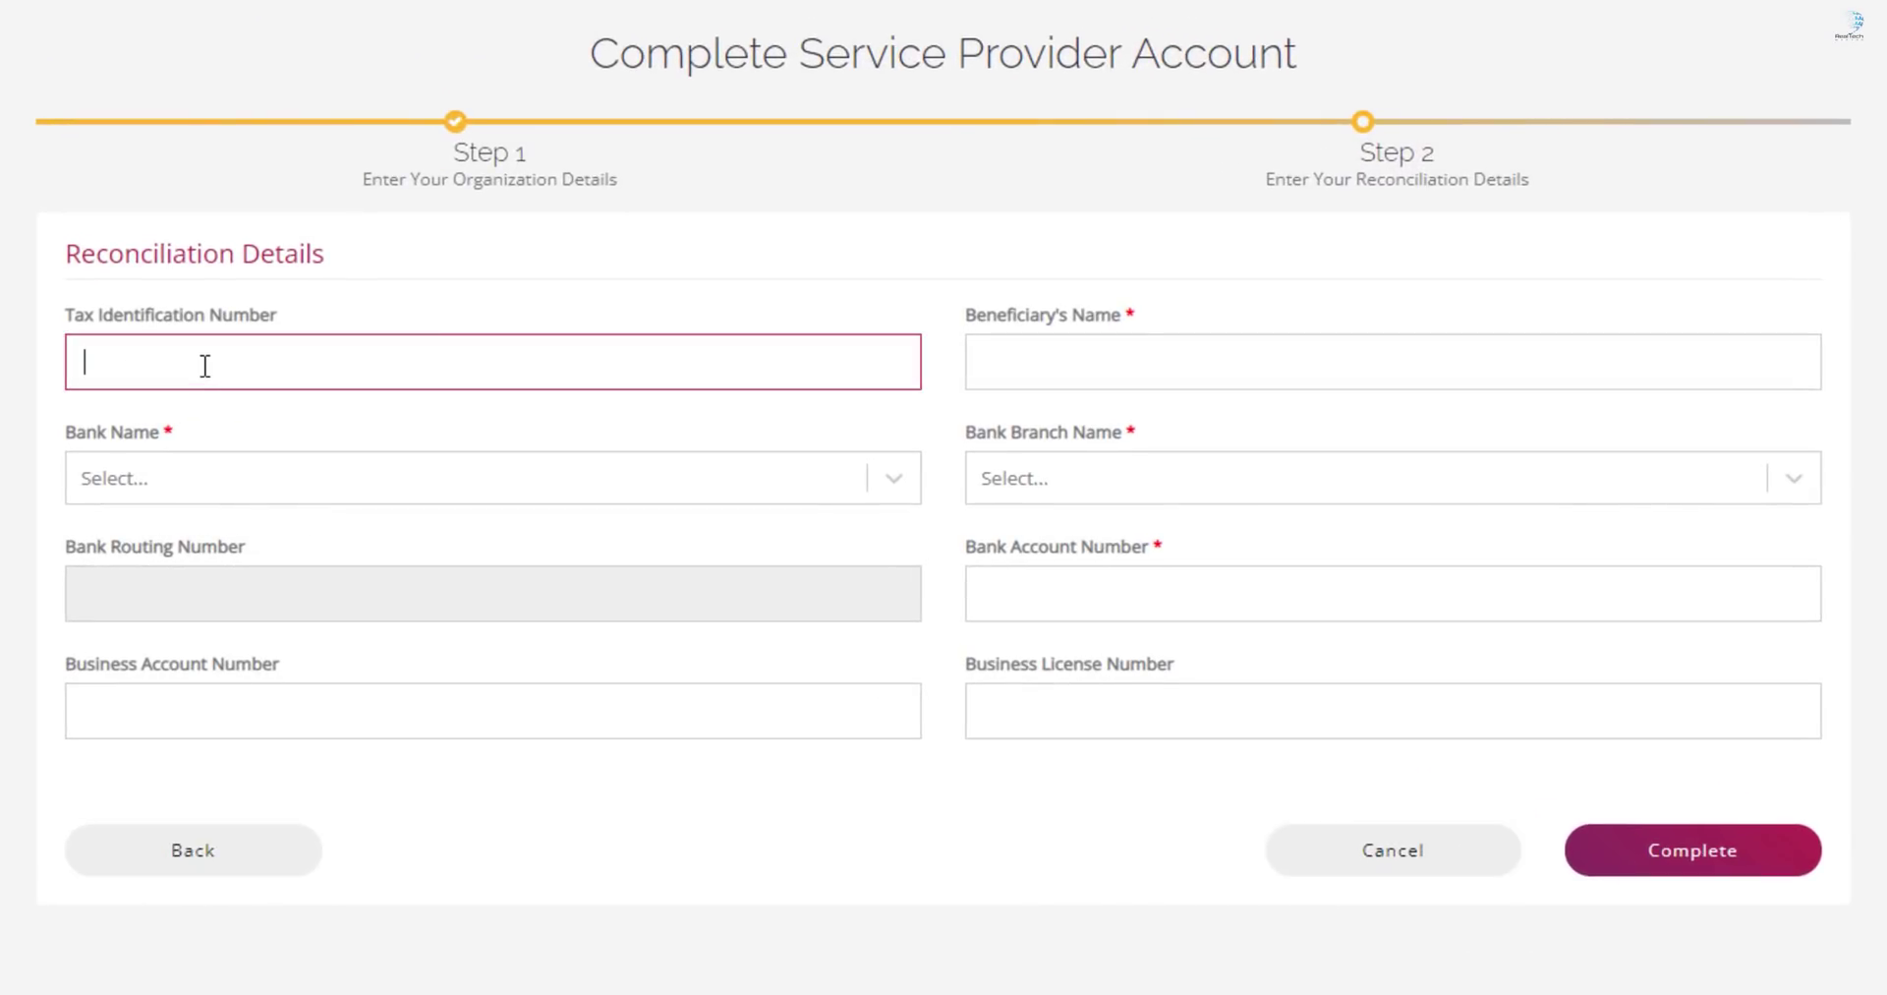
left_click(1022, 359)
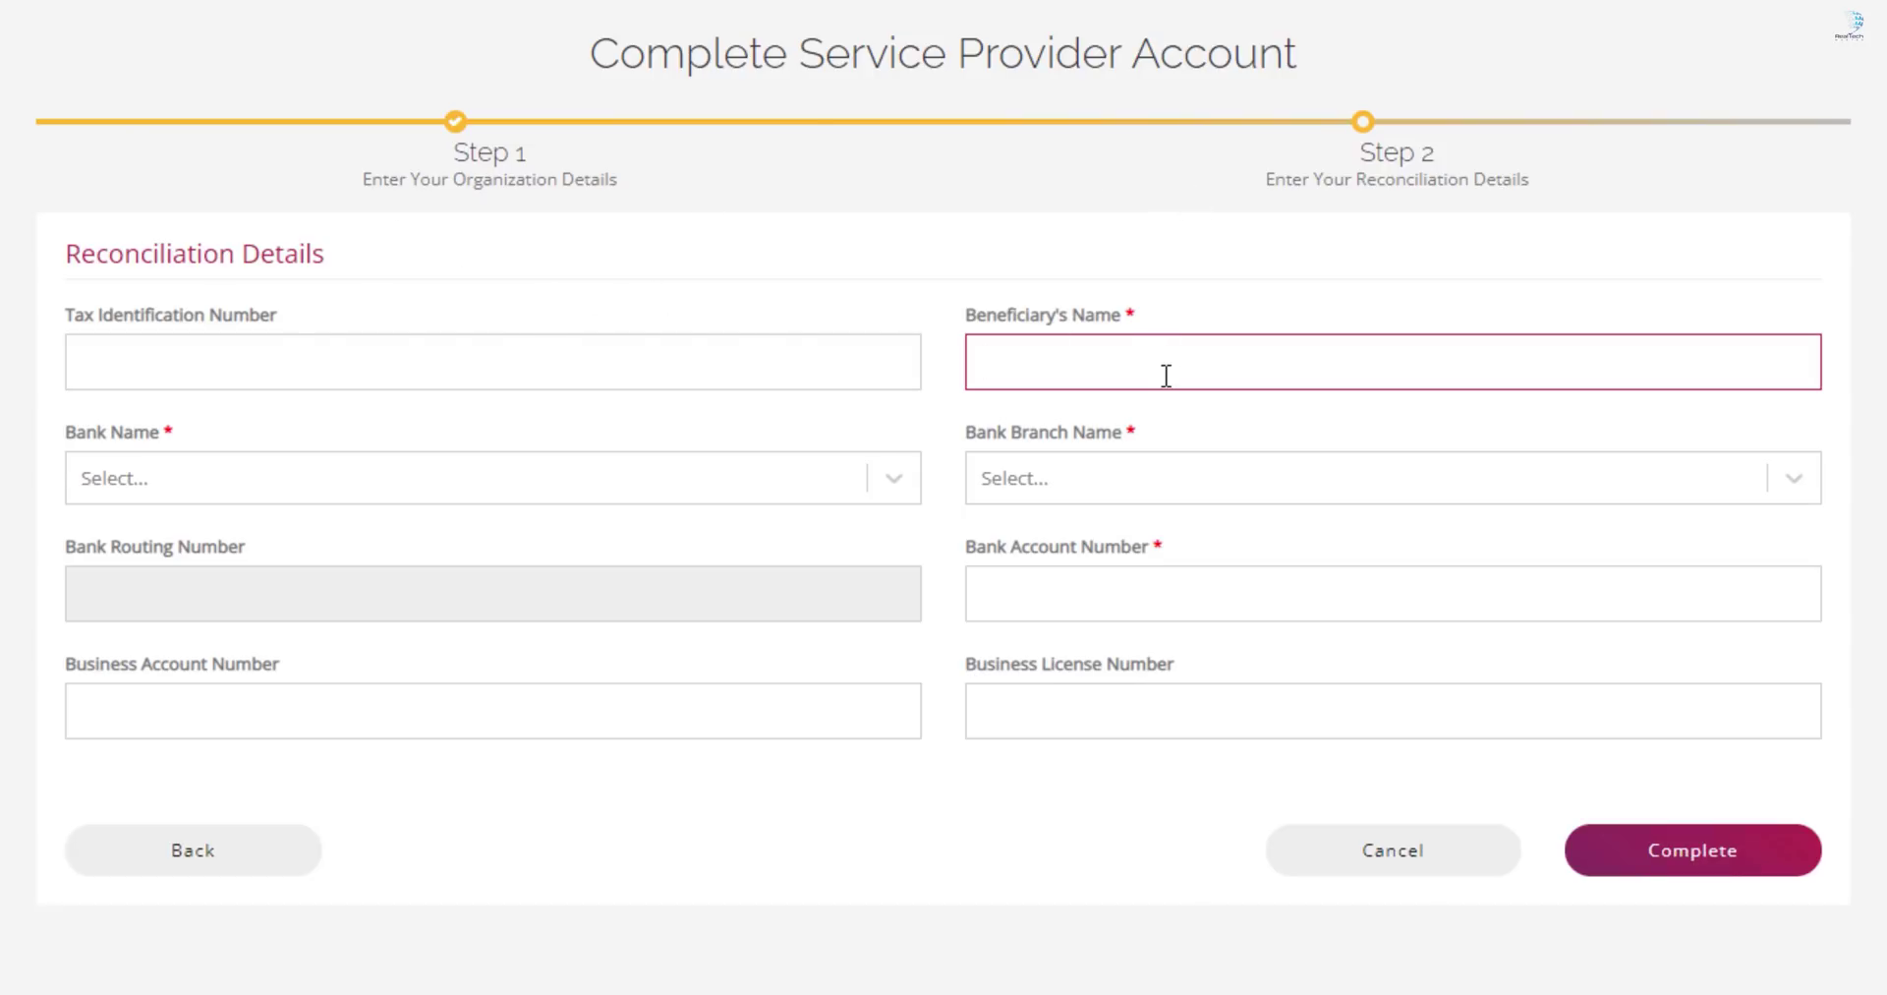
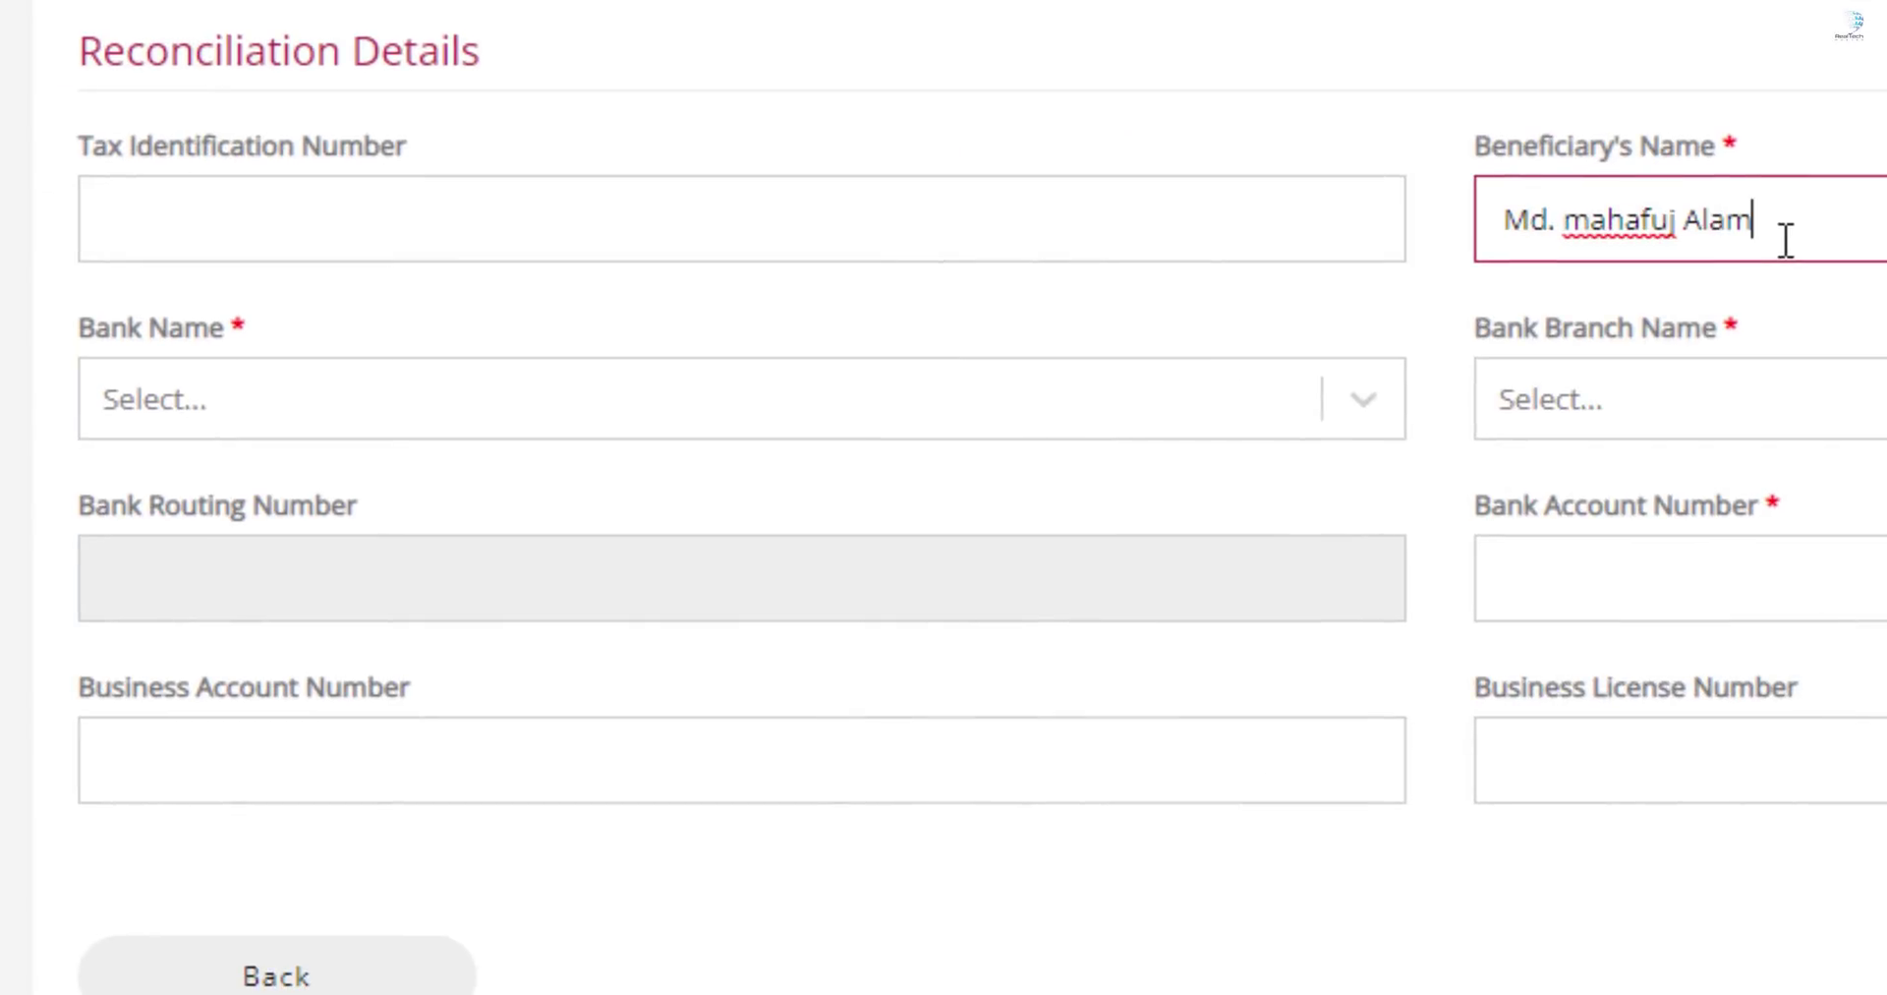
left_click(527, 393)
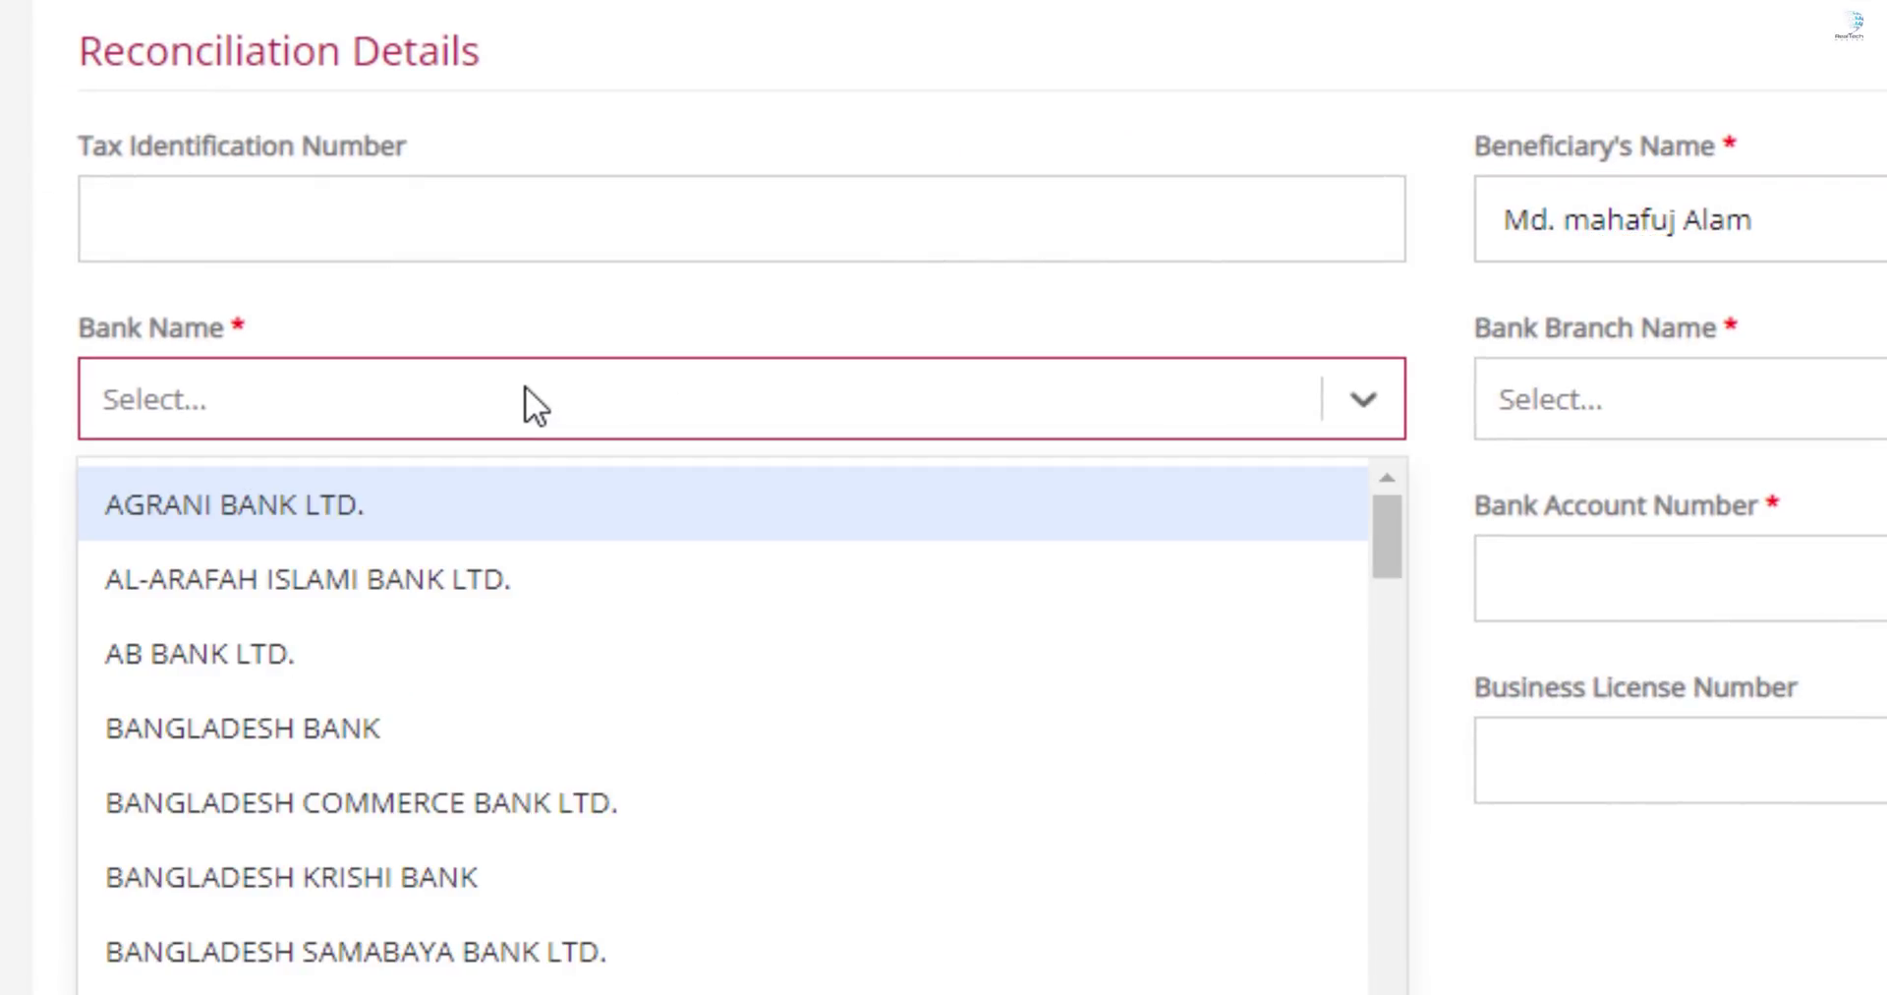
type("isla")
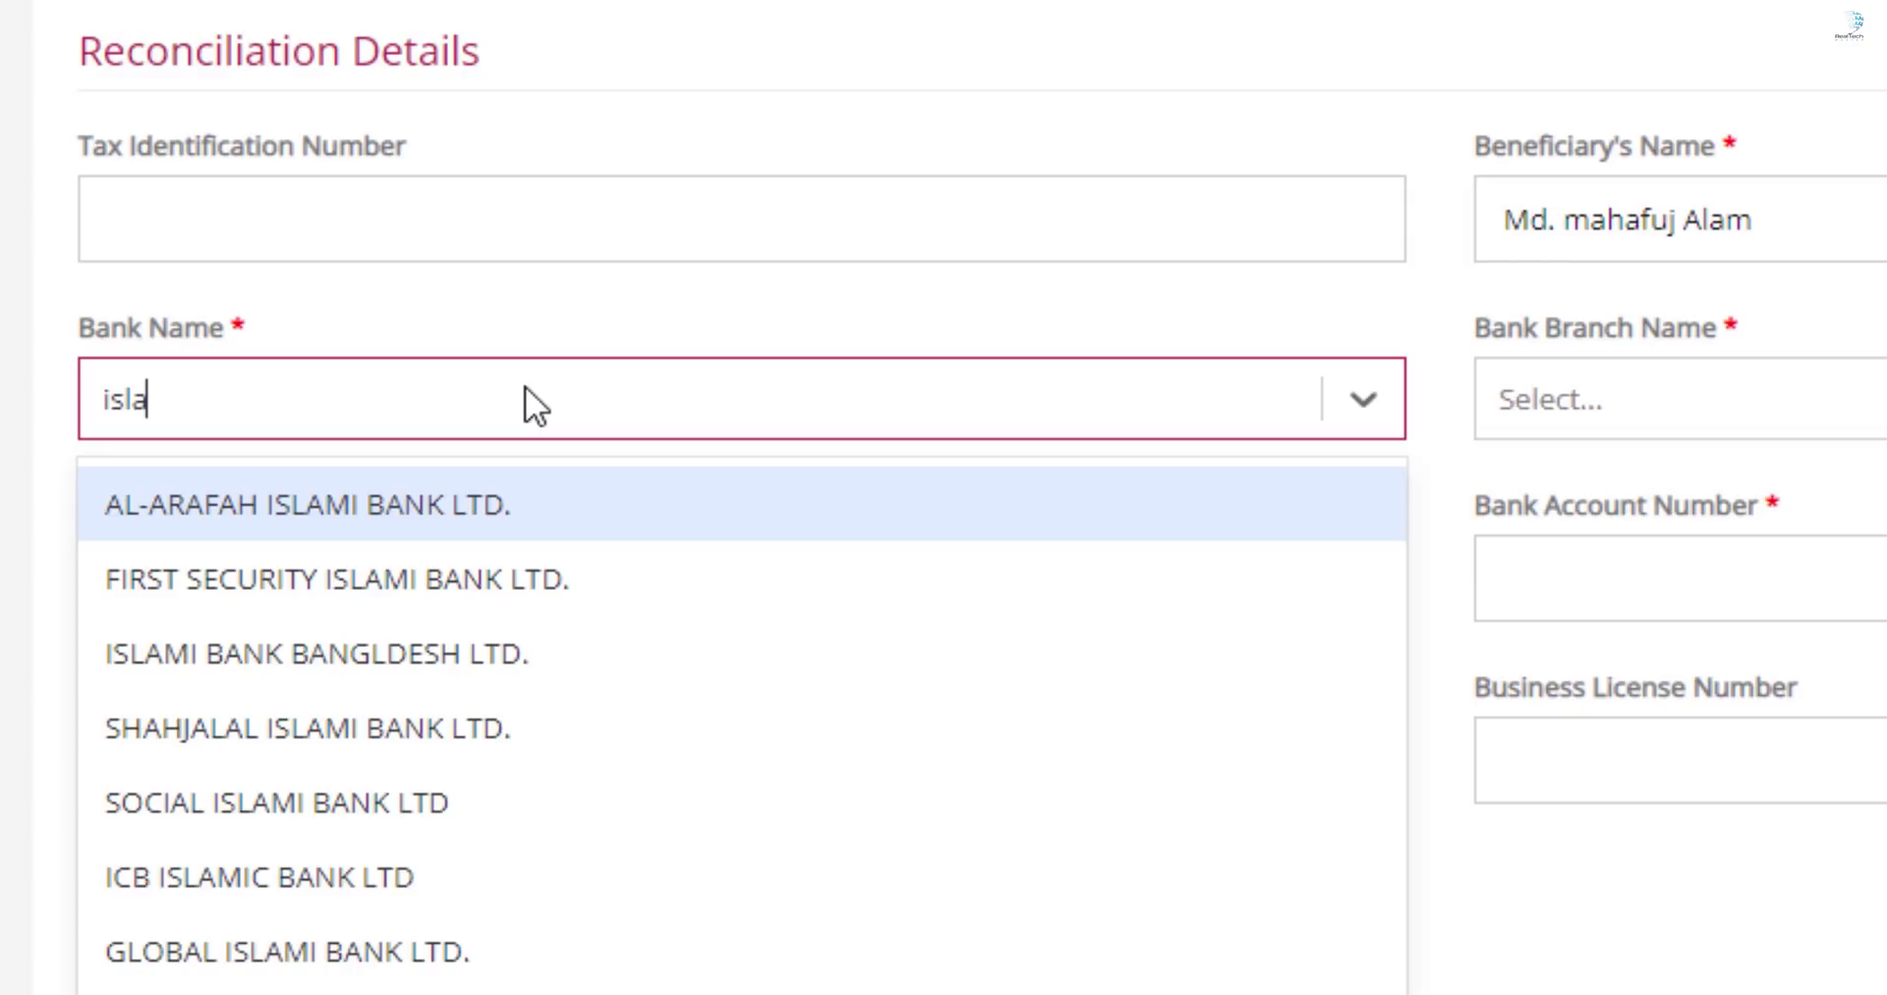
left_click(493, 649)
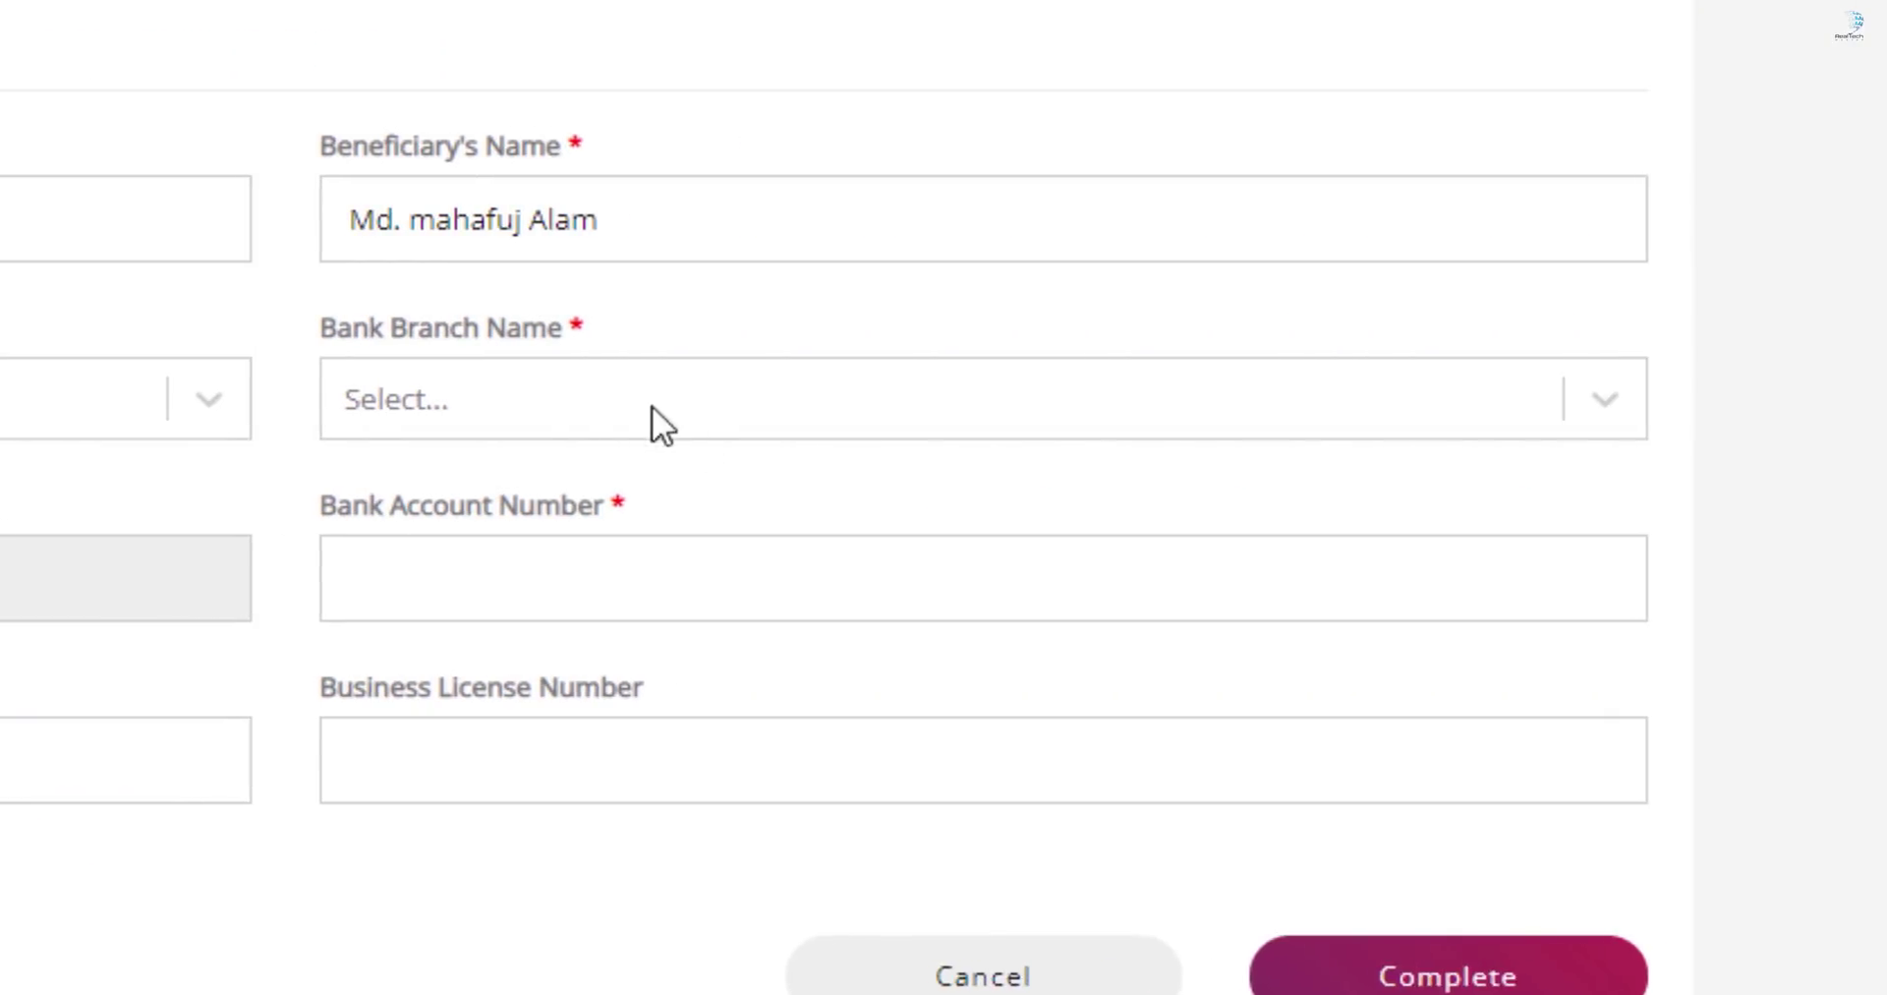
left_click(652, 405)
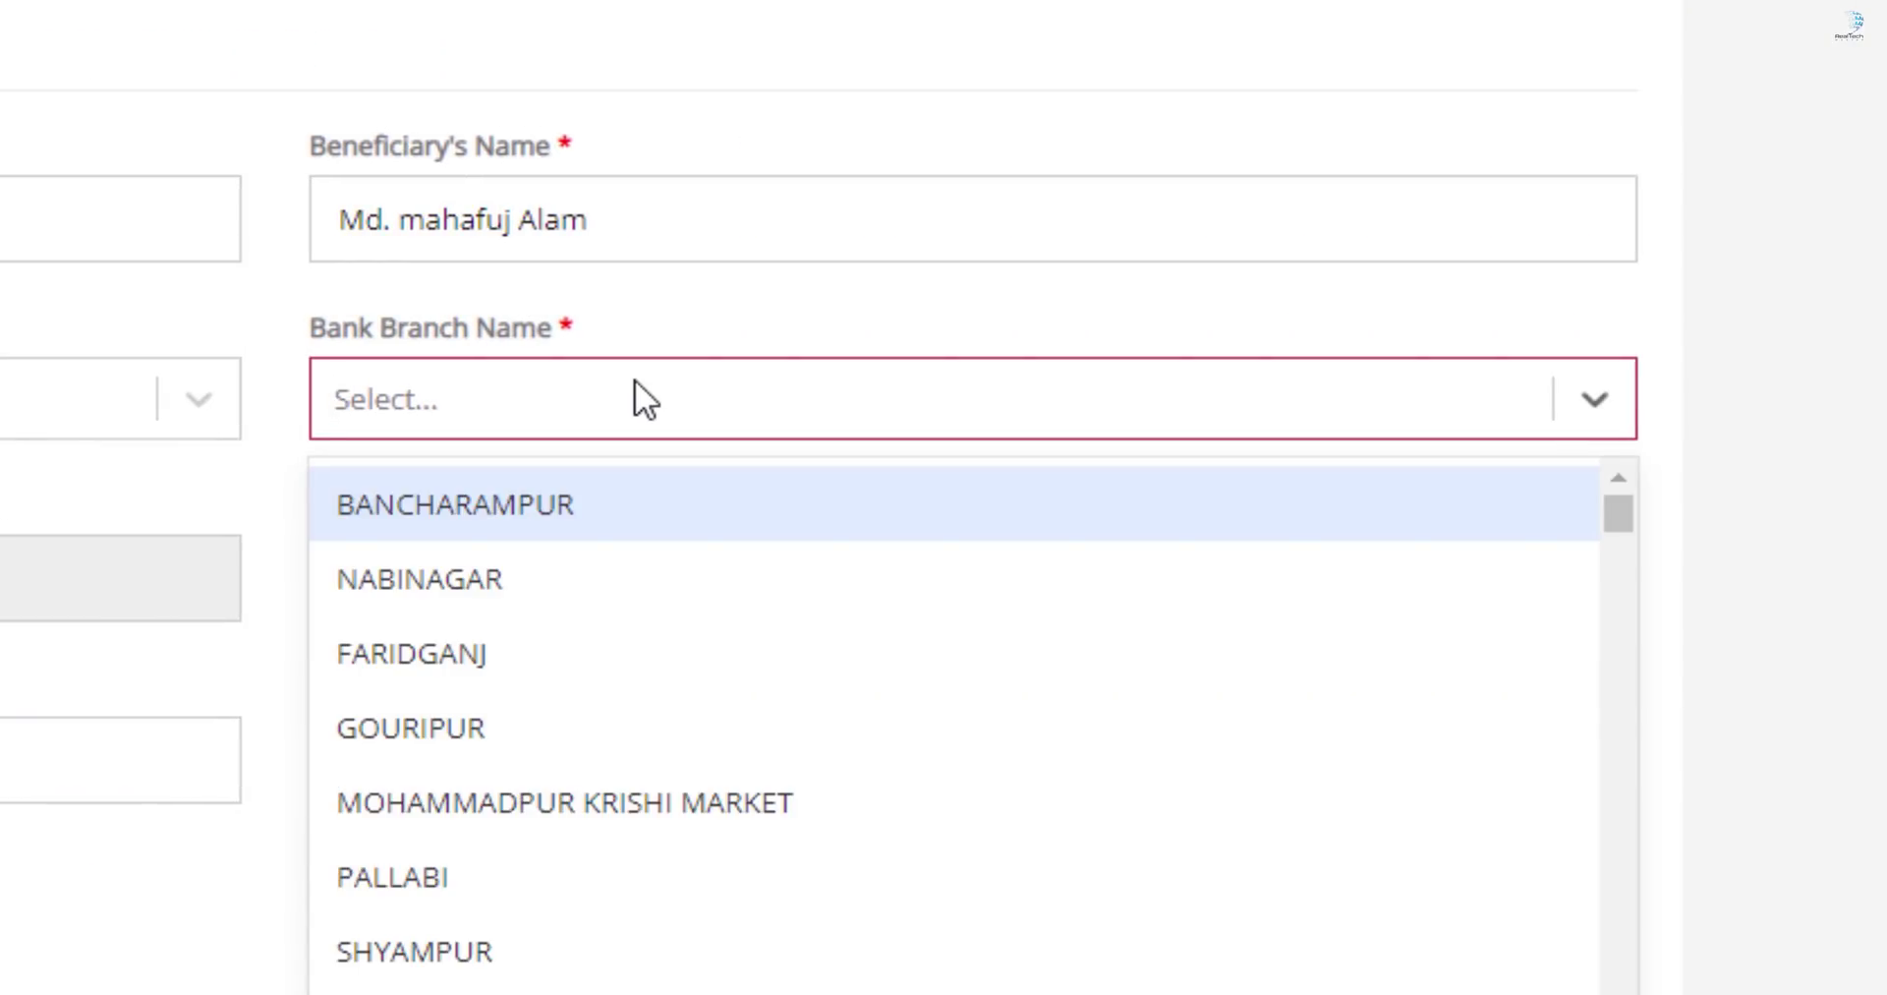
type("dan")
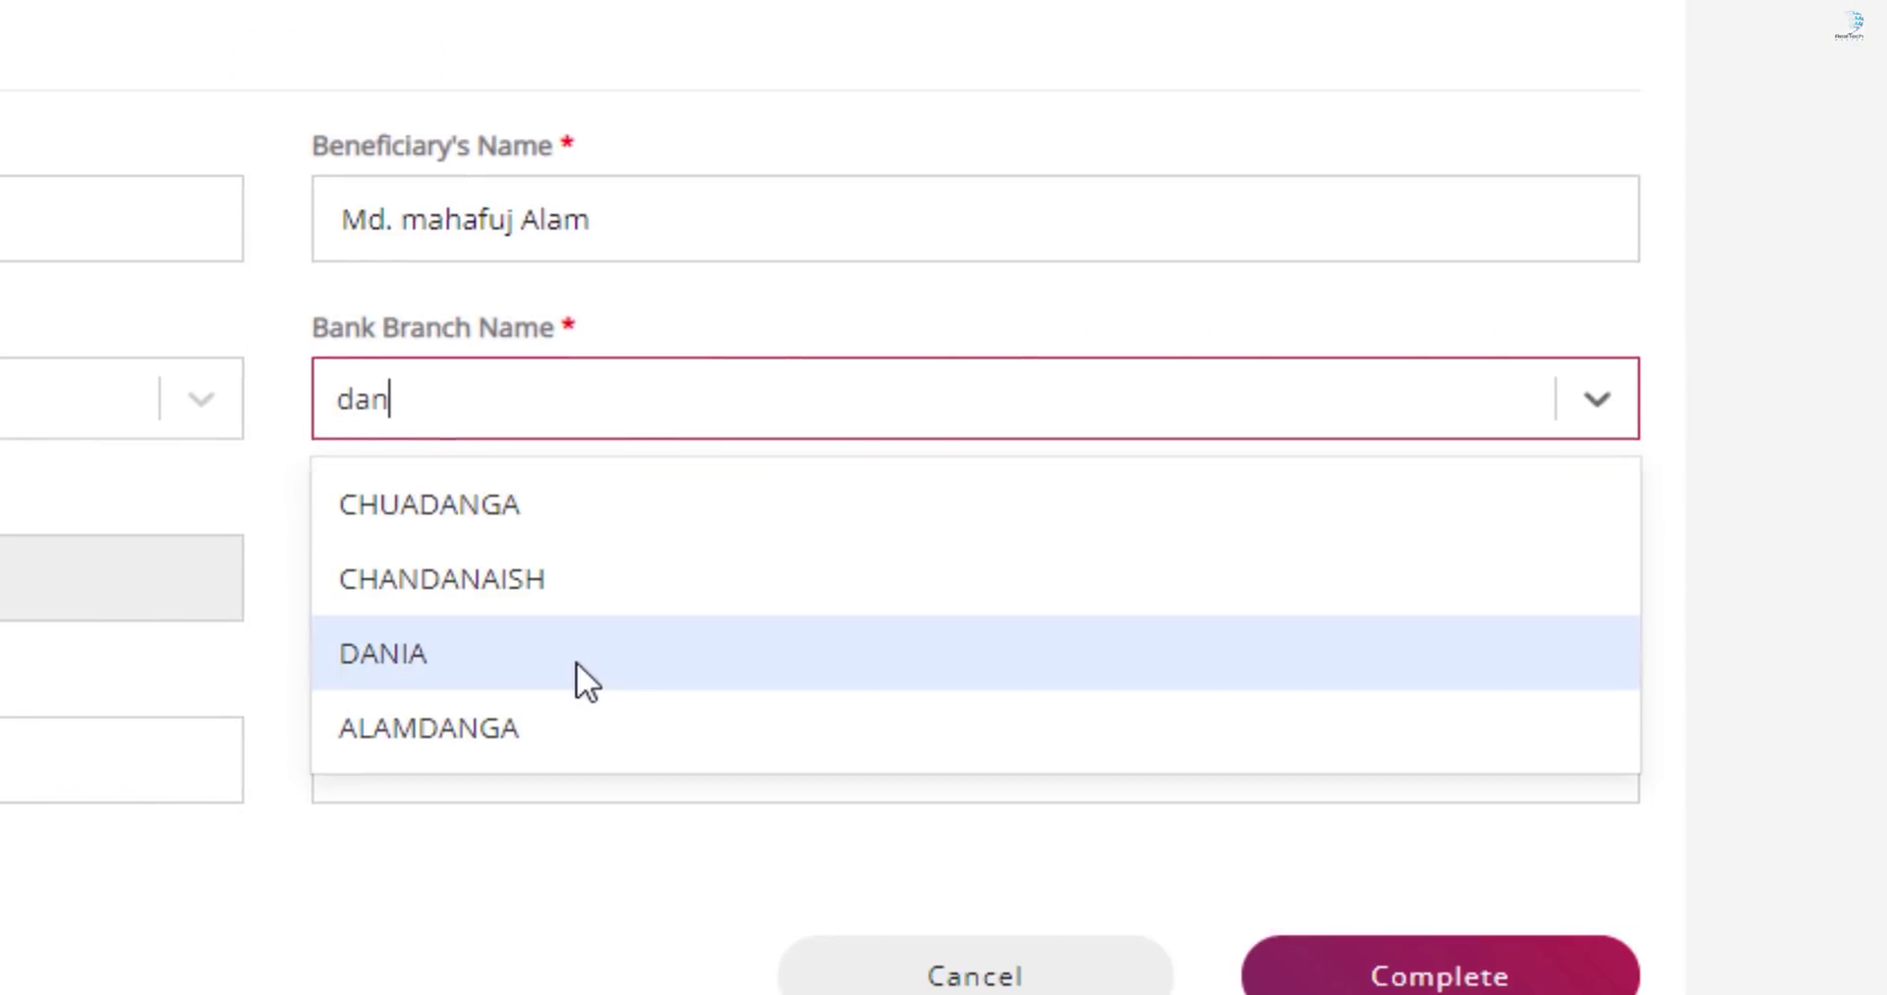
left_click(576, 663)
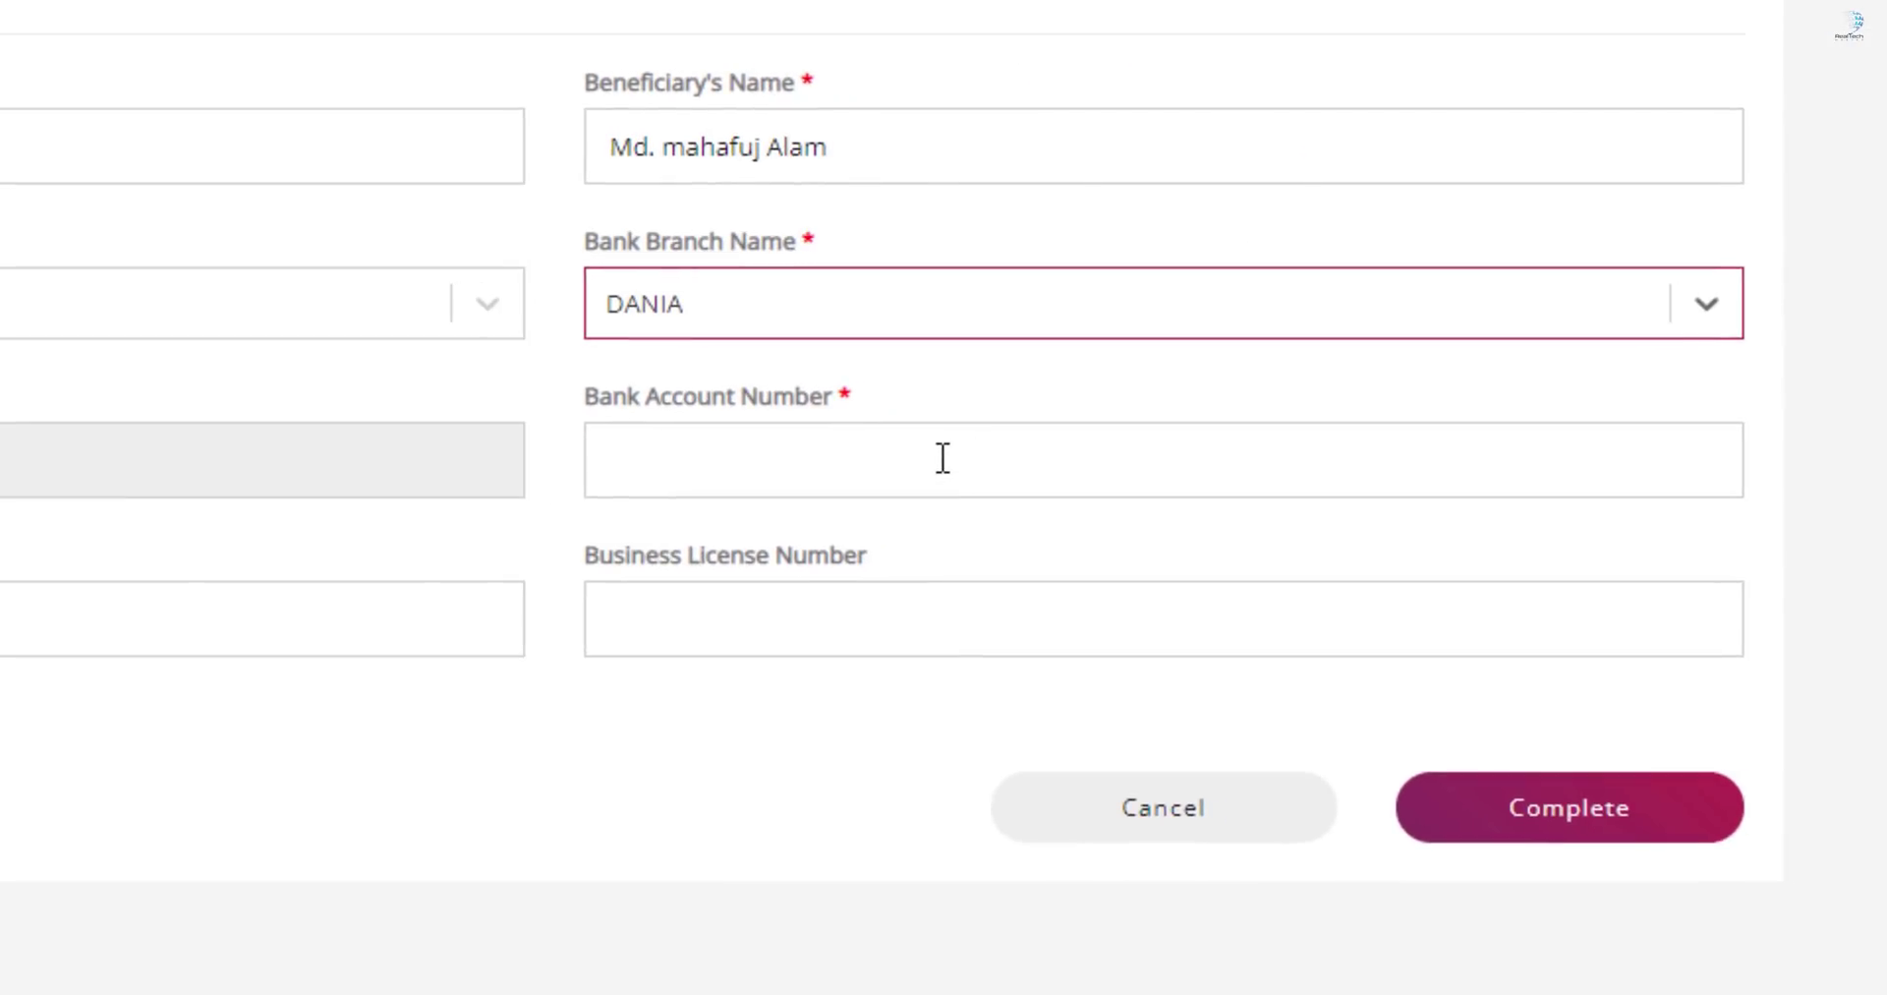
- Enter the bank account number and complete the account setup
left_click(943, 458)
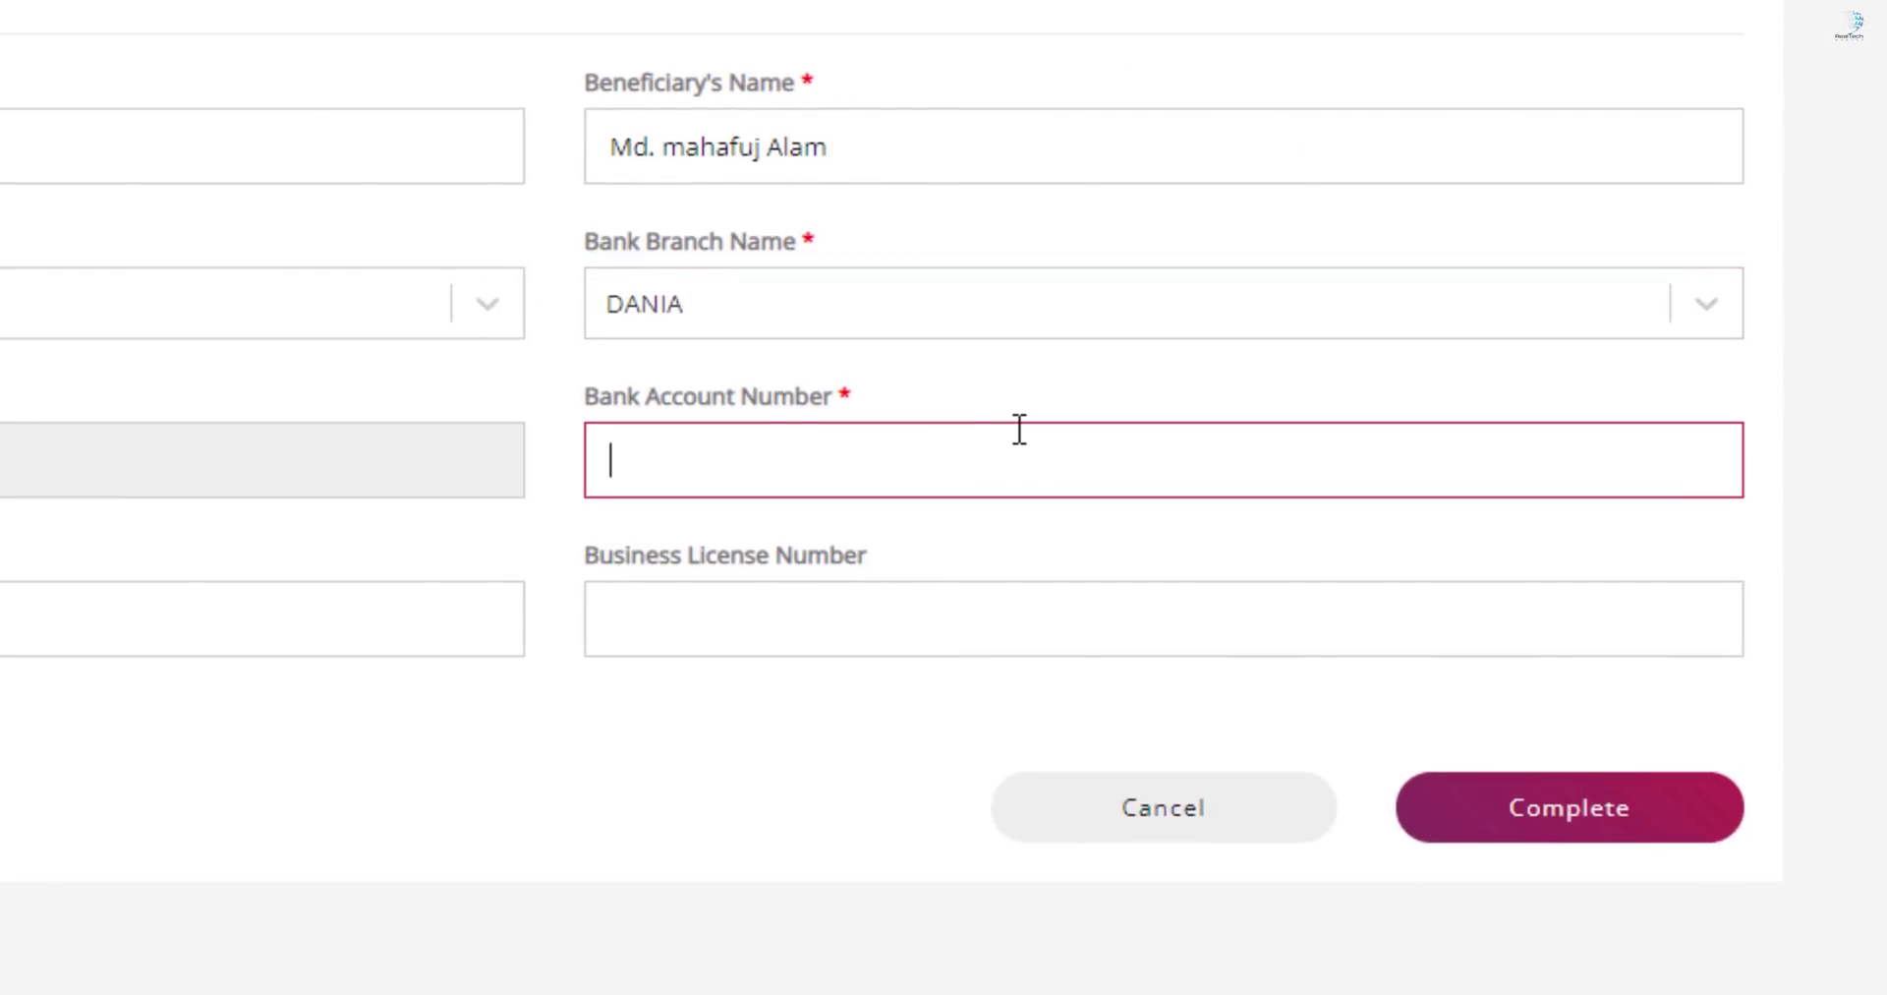
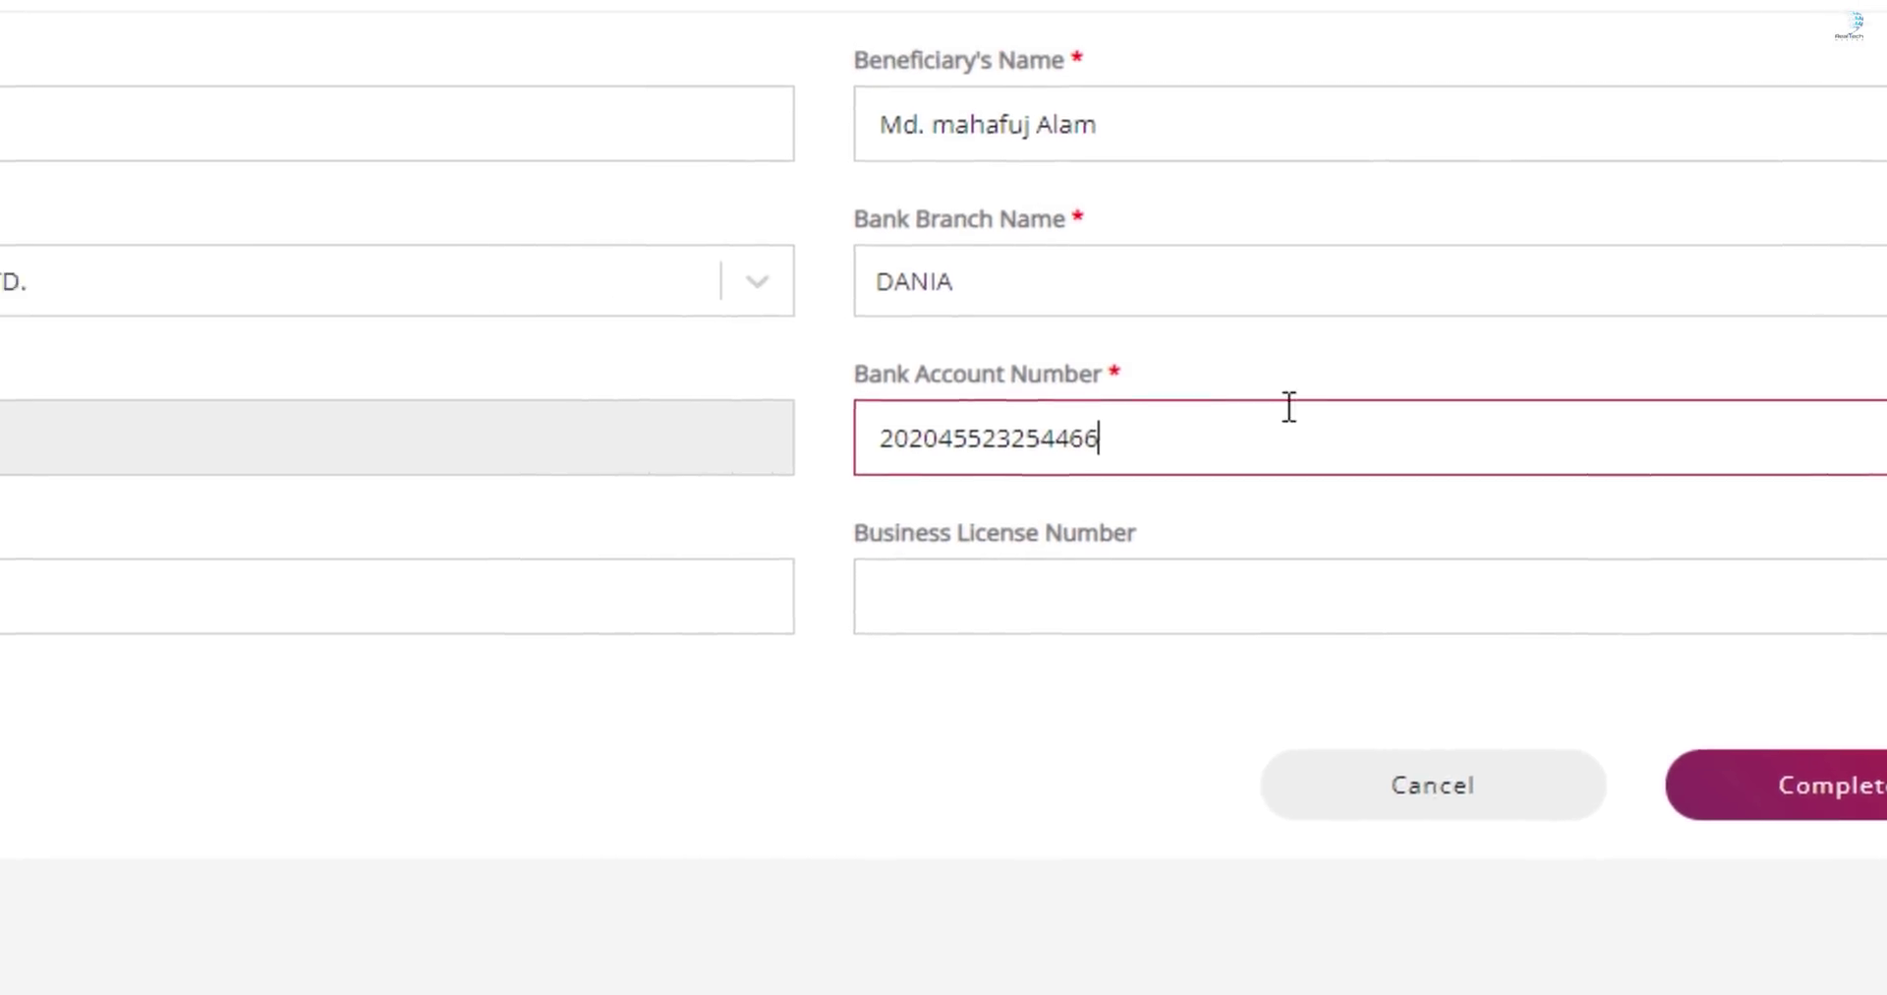
left_click(649, 573)
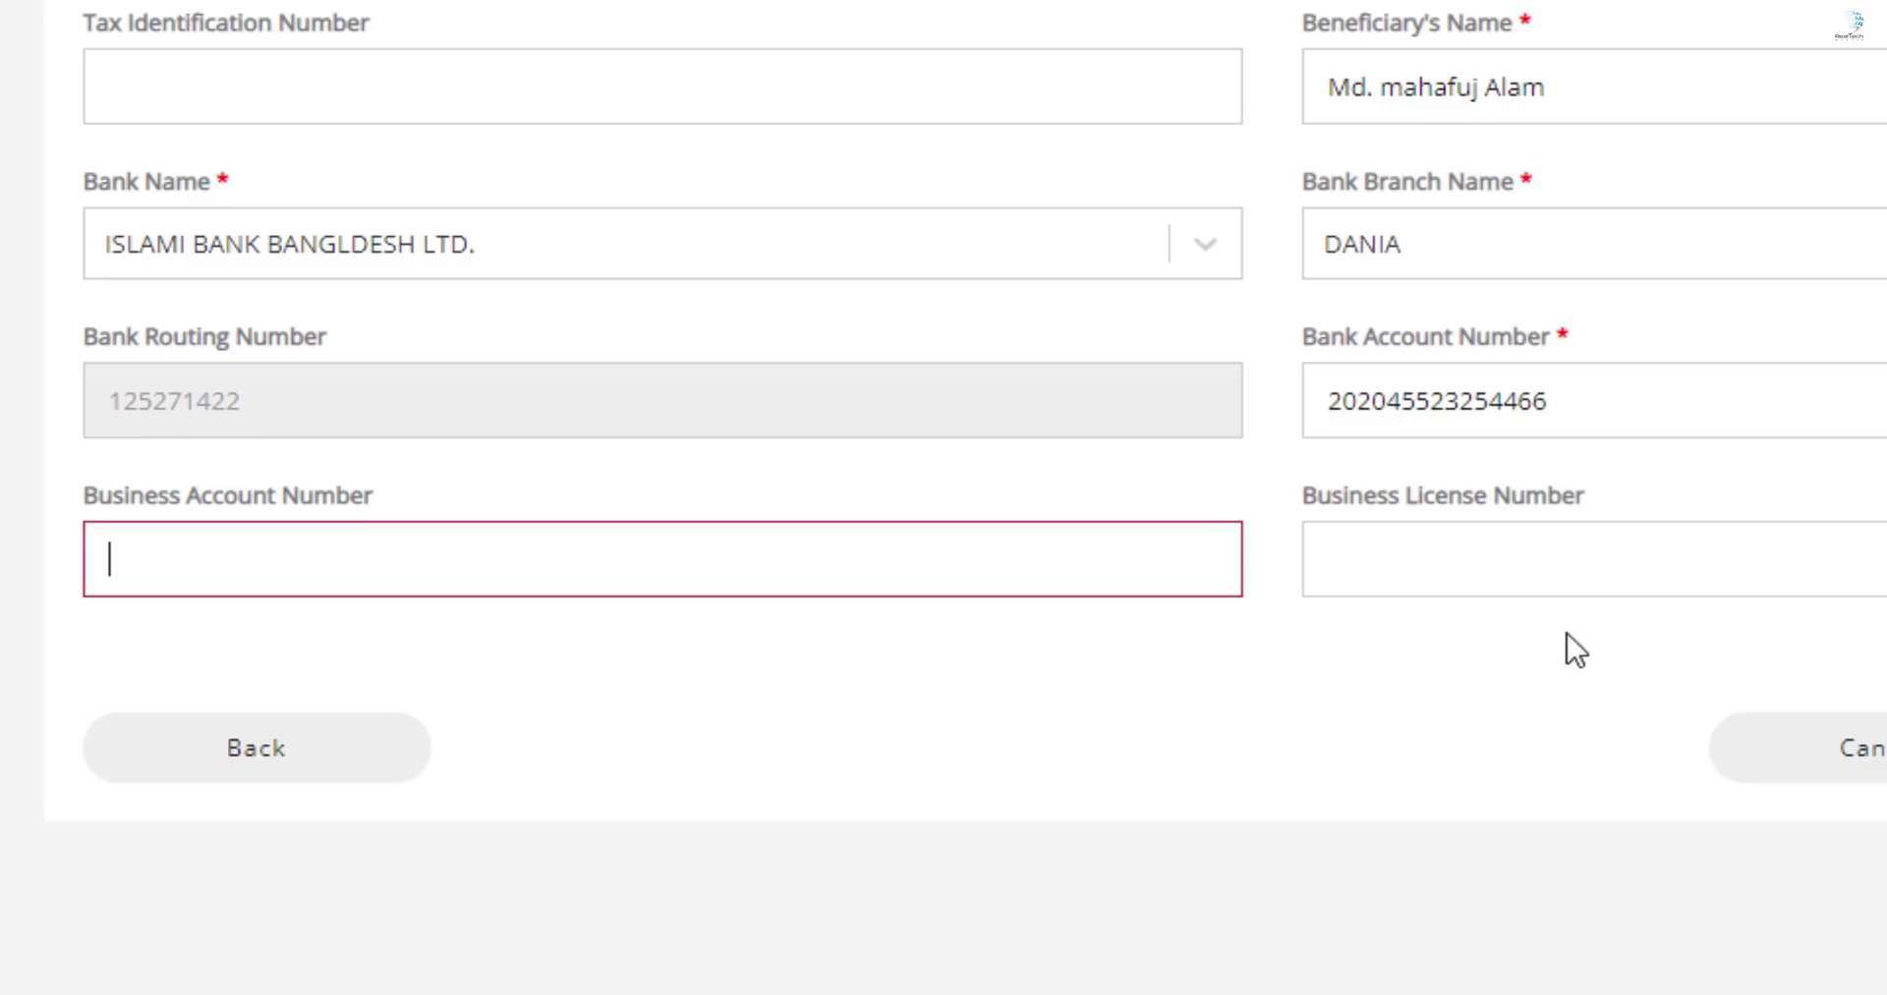
left_click(1541, 562)
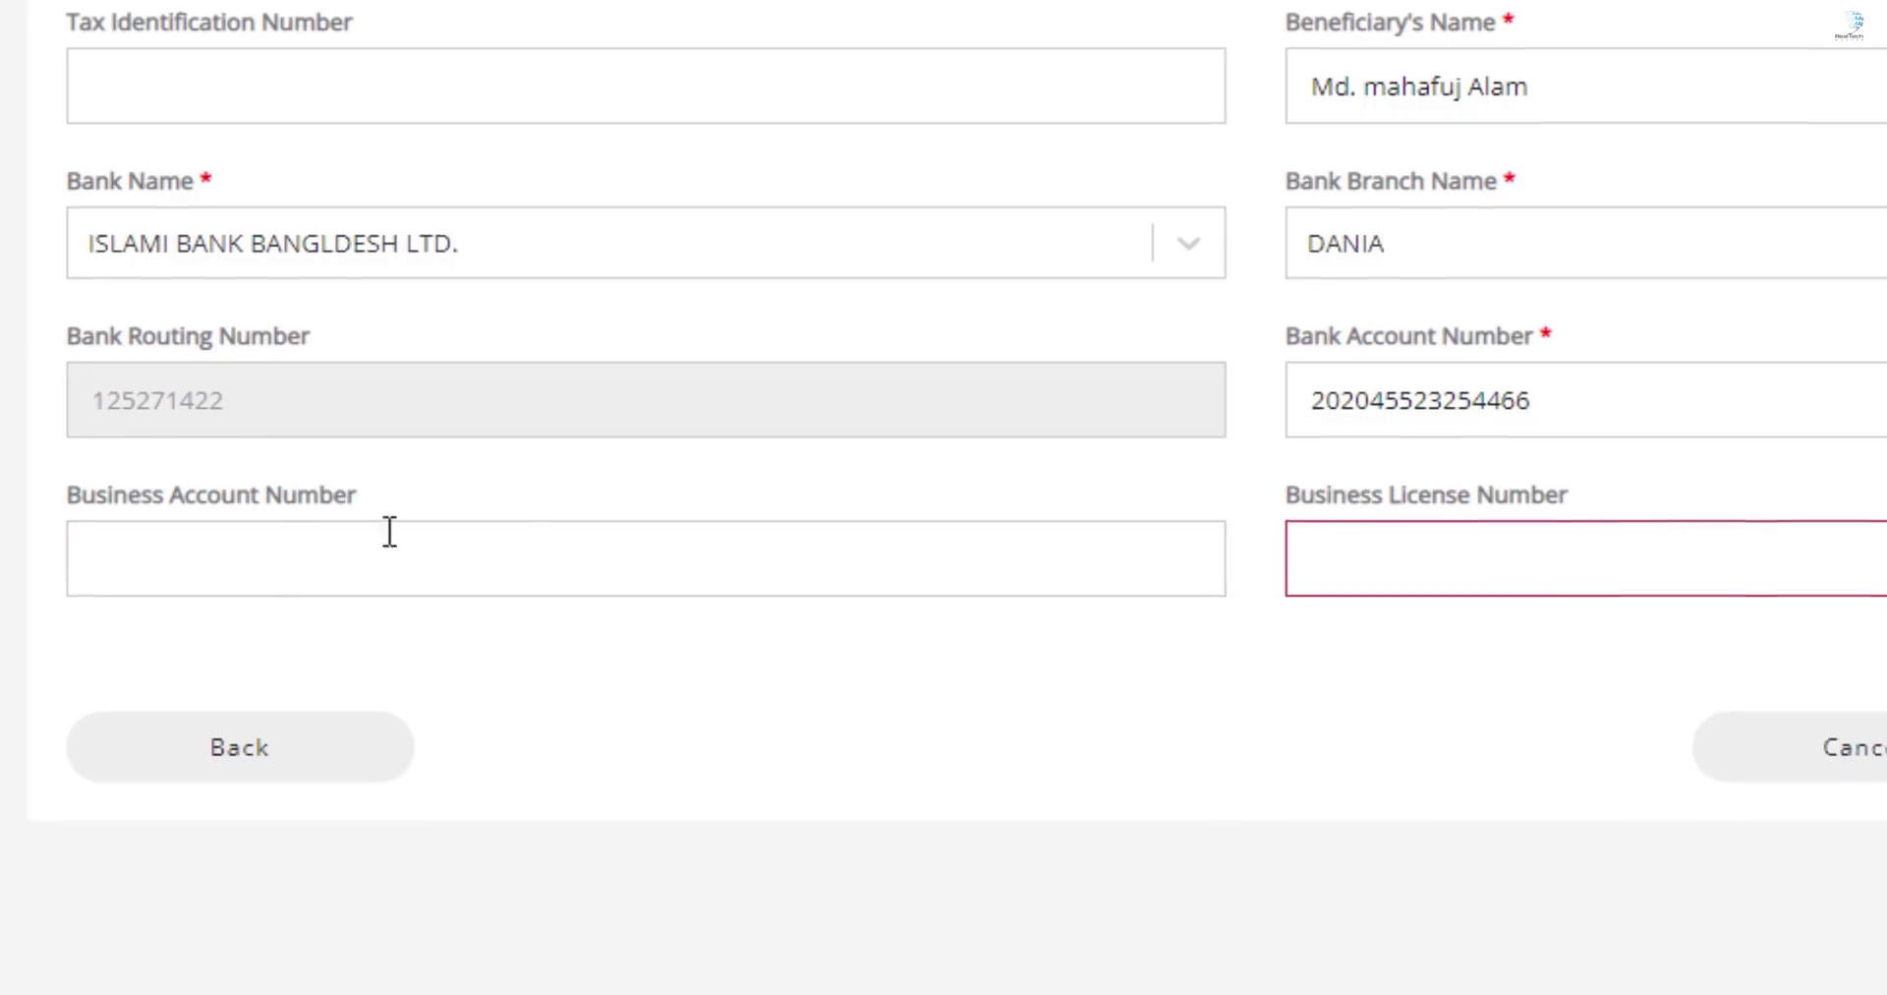
left_click(1470, 750)
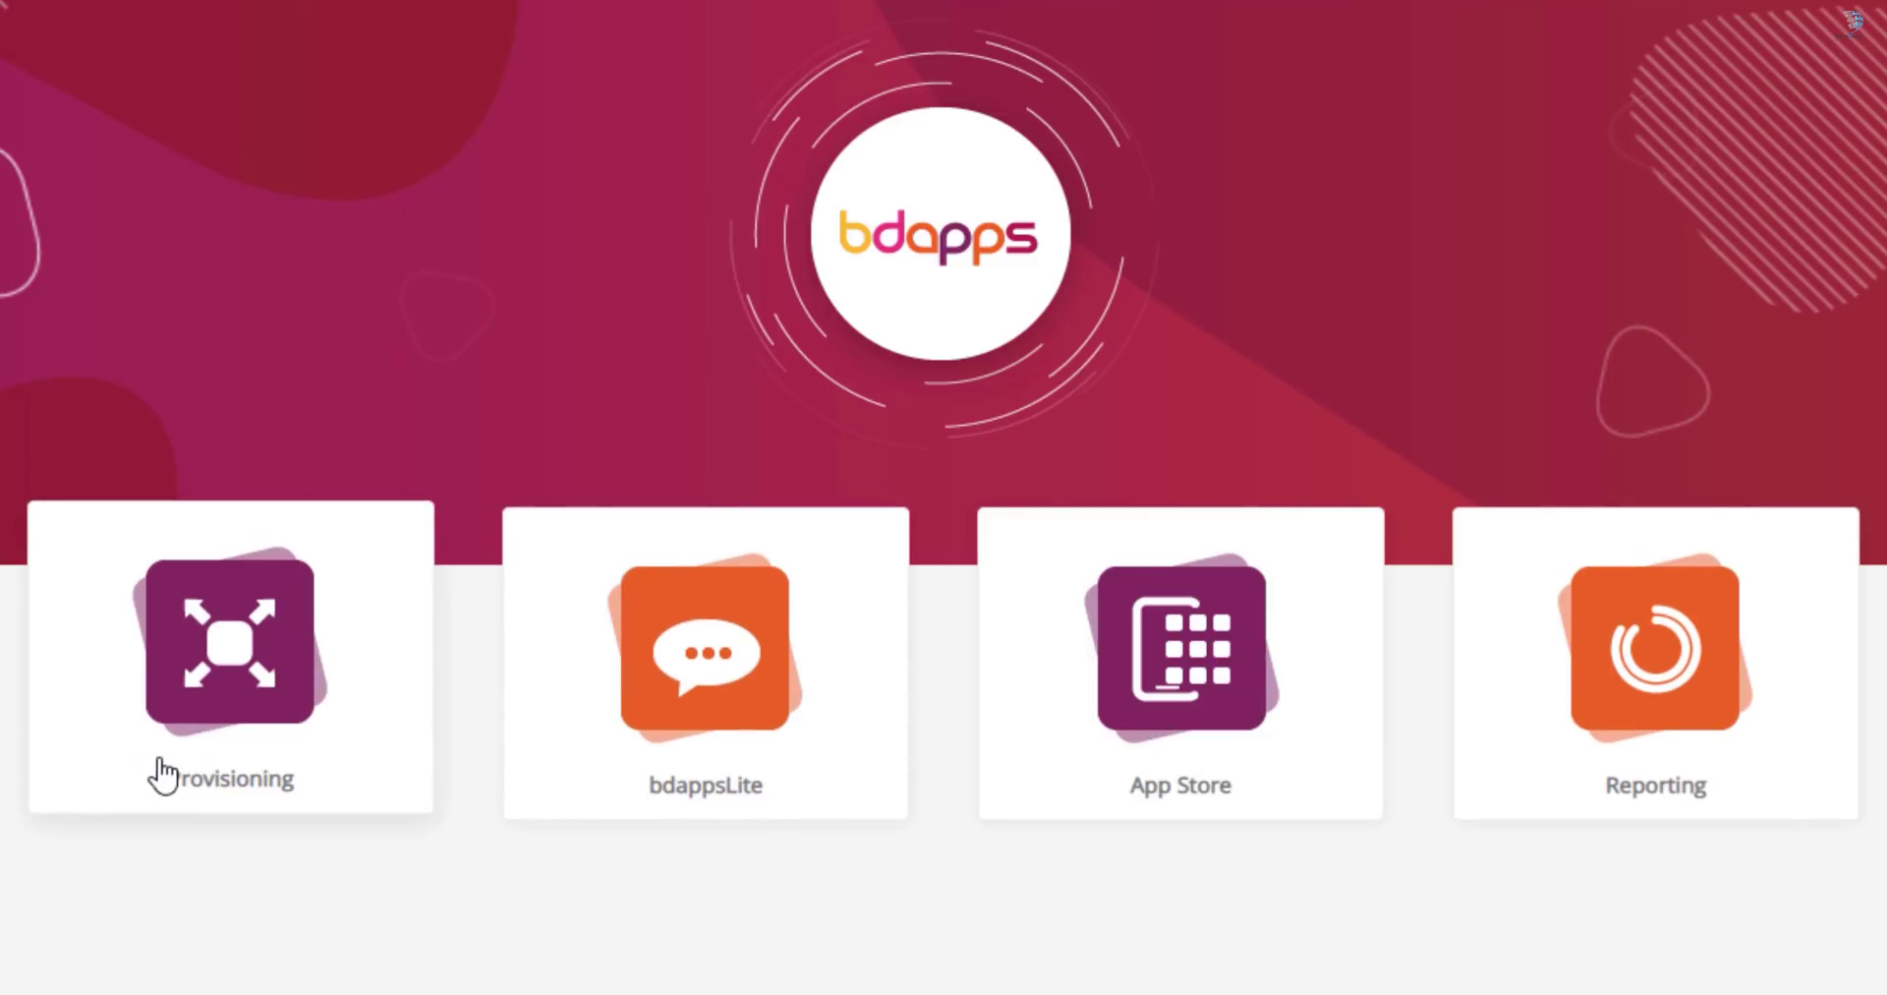
- Open the bdappsLite card from the portal home page
left_click(710, 661)
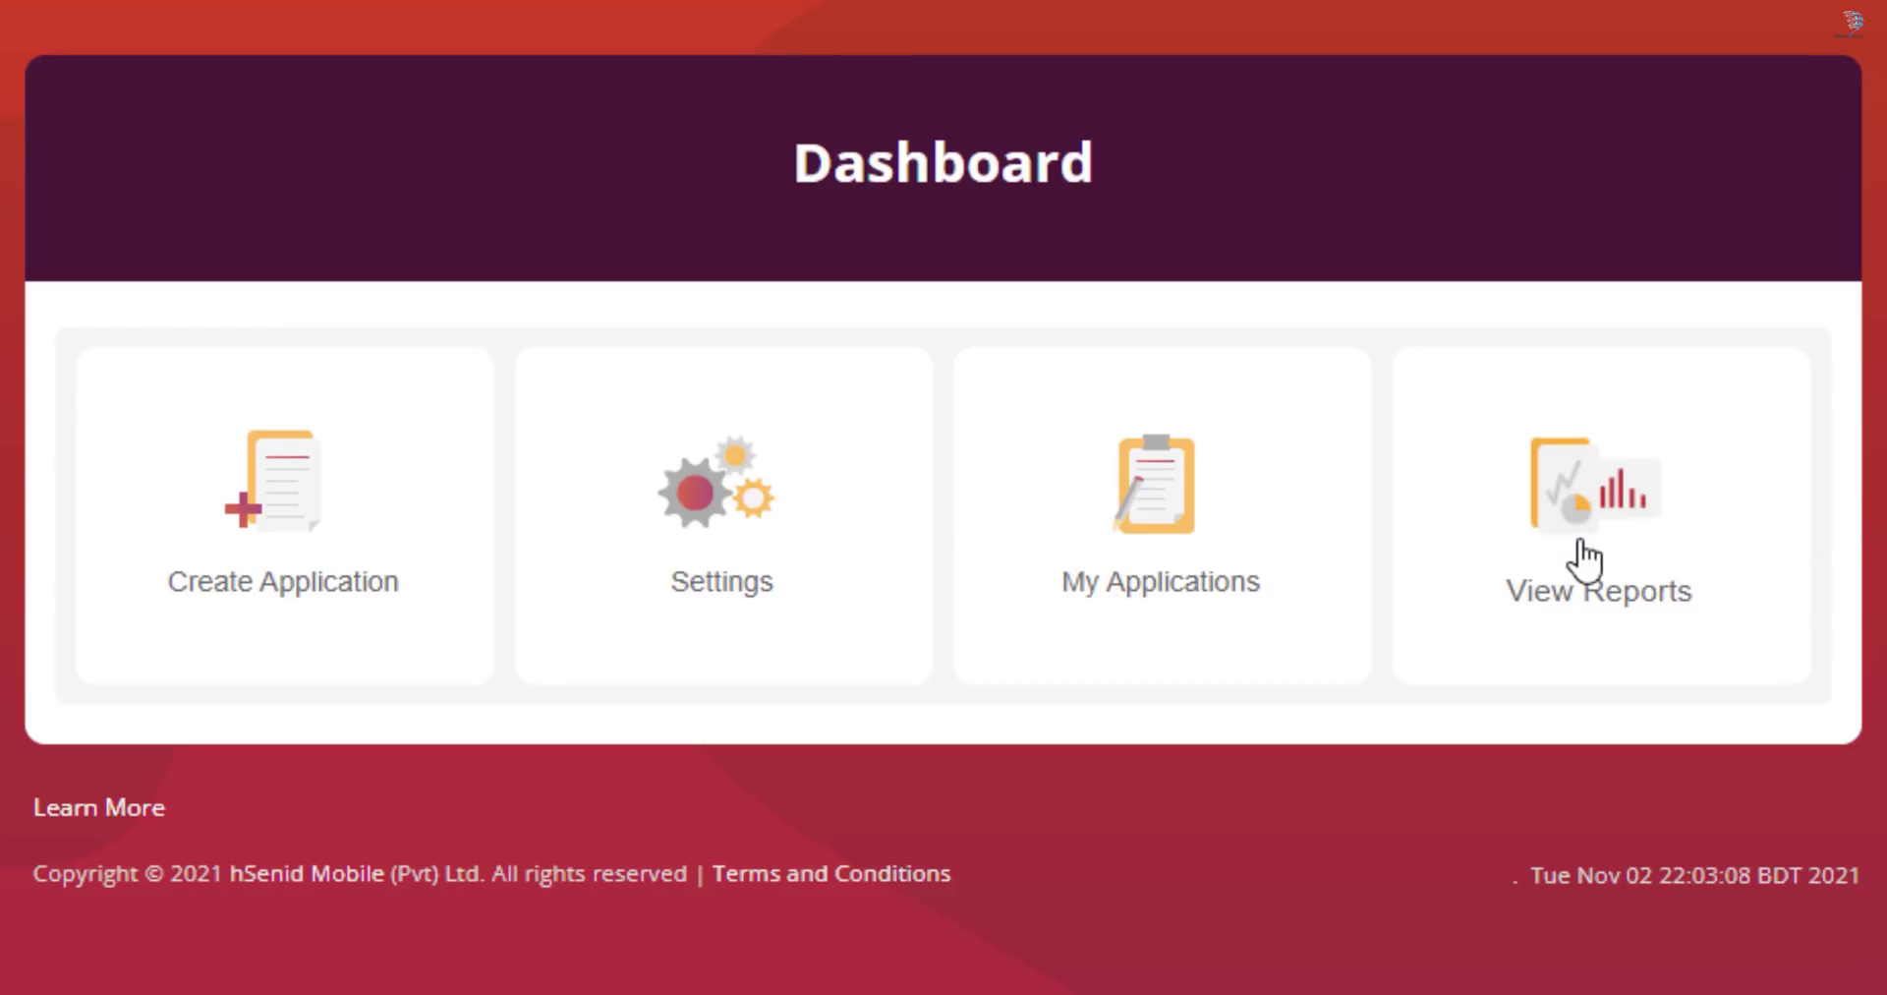
- Create a new application and choose the Alert (Send Alerts and Updates) category
left_click(325, 595)
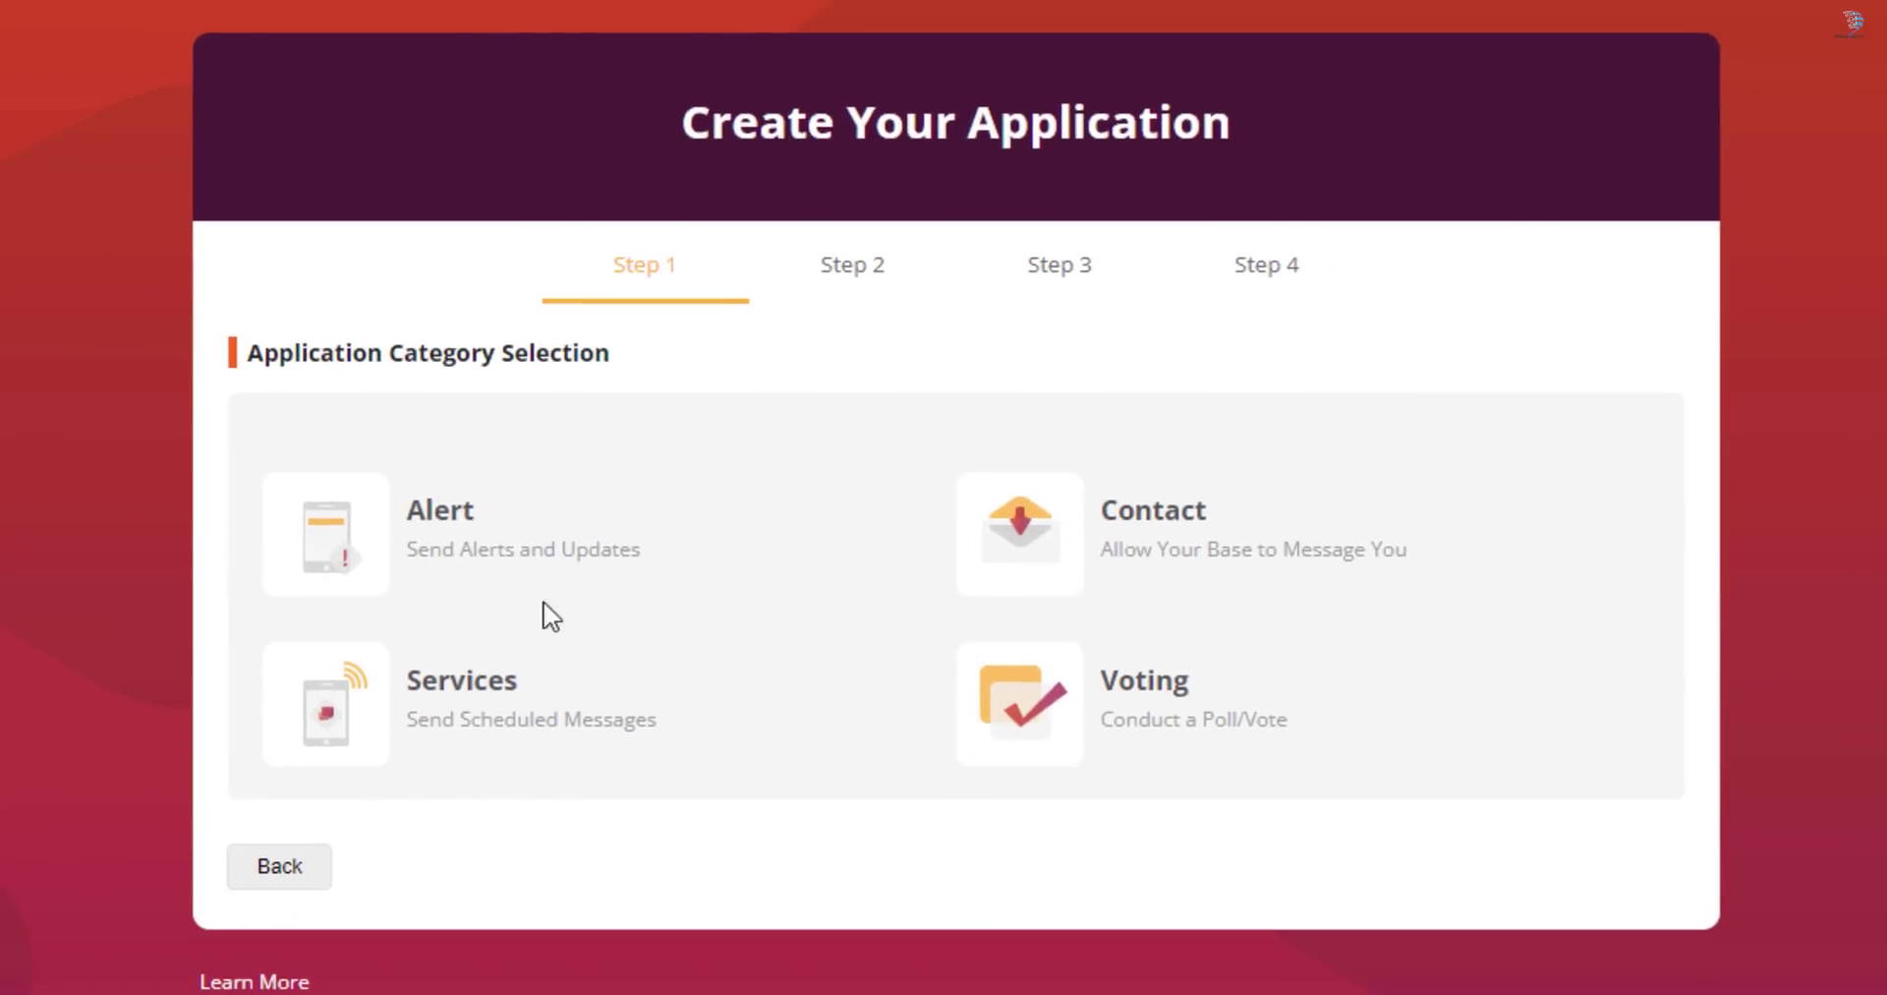
mouse_move(507, 557)
left_click(551, 562)
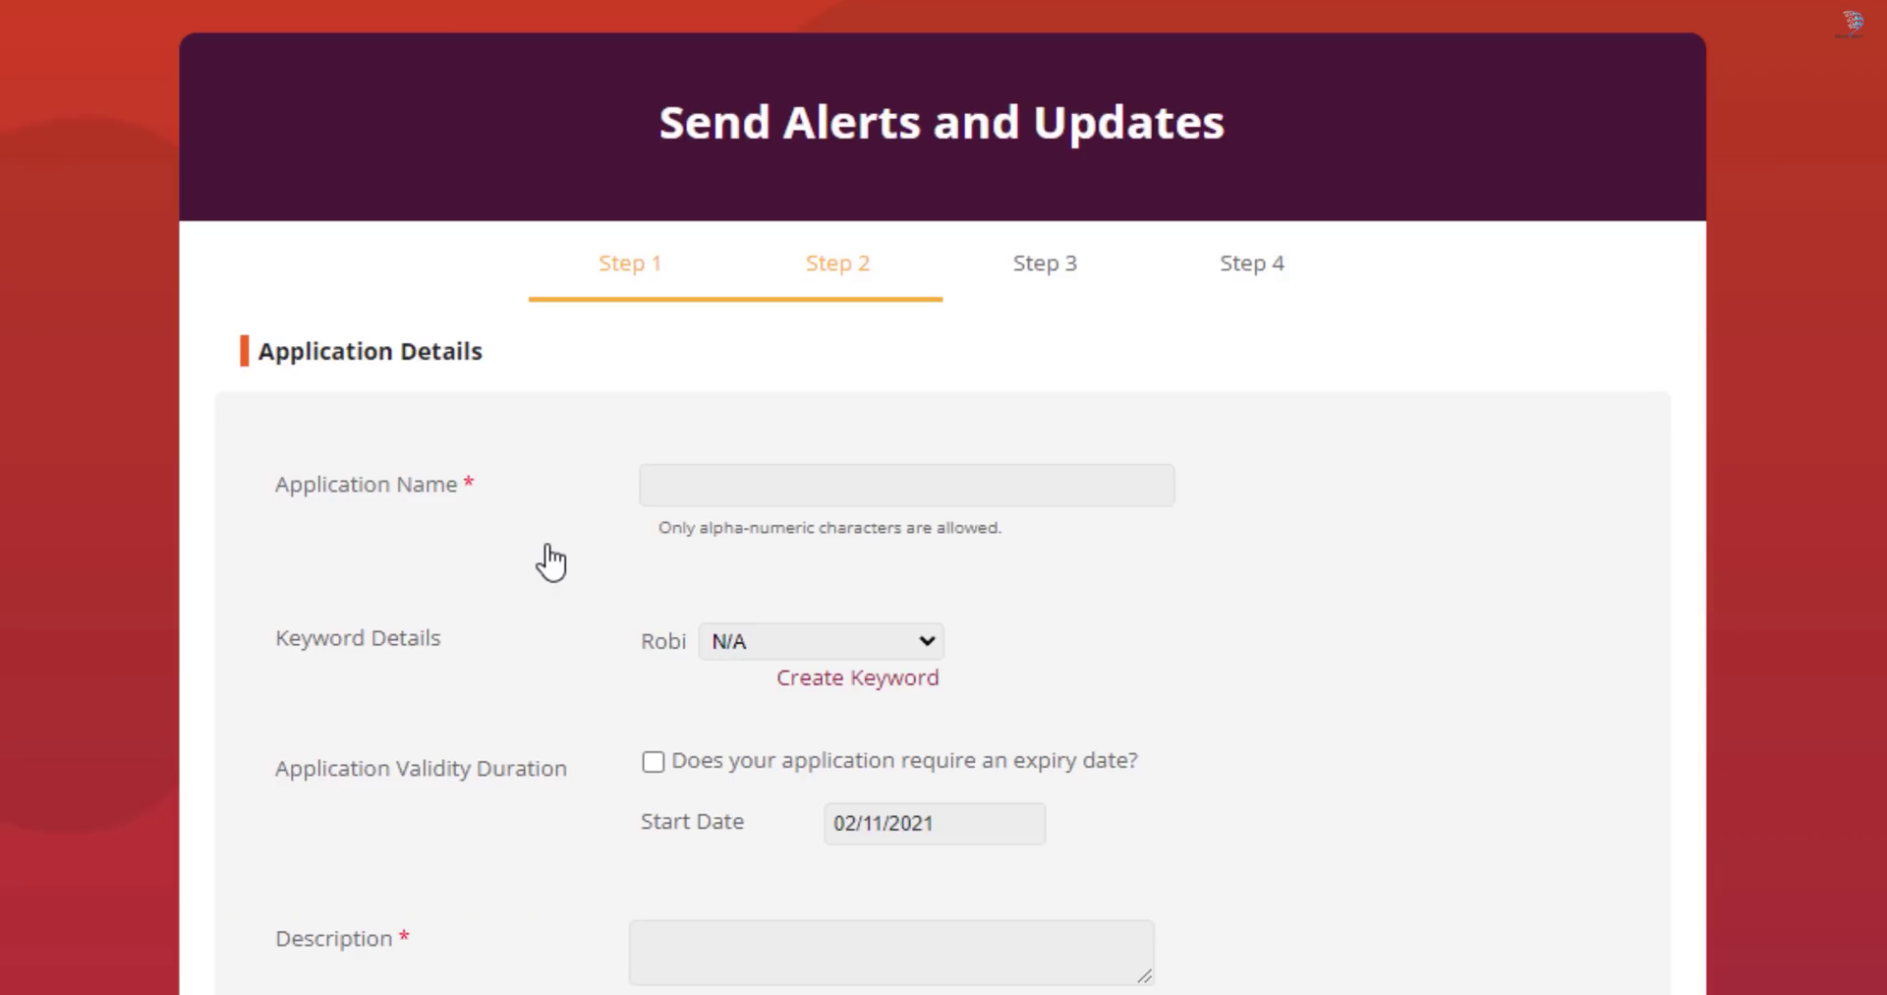
- Replace the taken name Test with Test99, leave the keyword at N/A, and go to Create Keyword
left_click(836, 488)
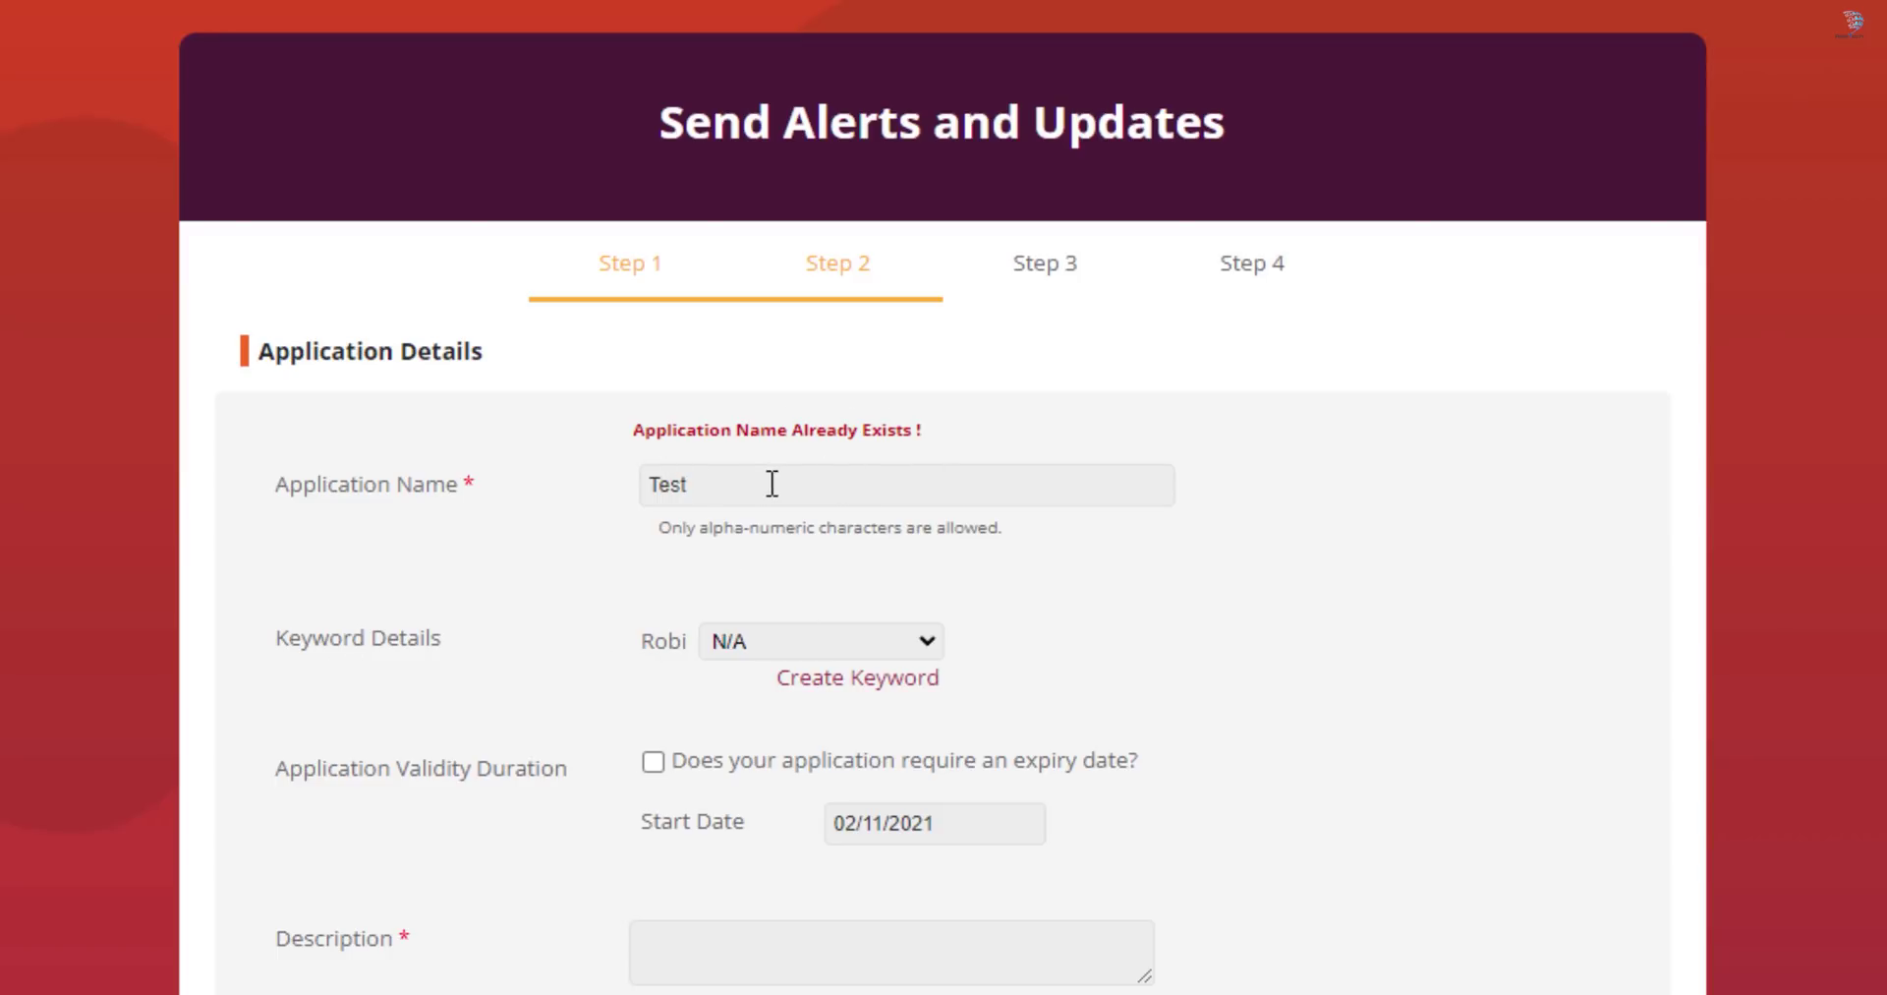
left_click(703, 485)
double_click(703, 485)
key("BackSpace")
type("Test99")
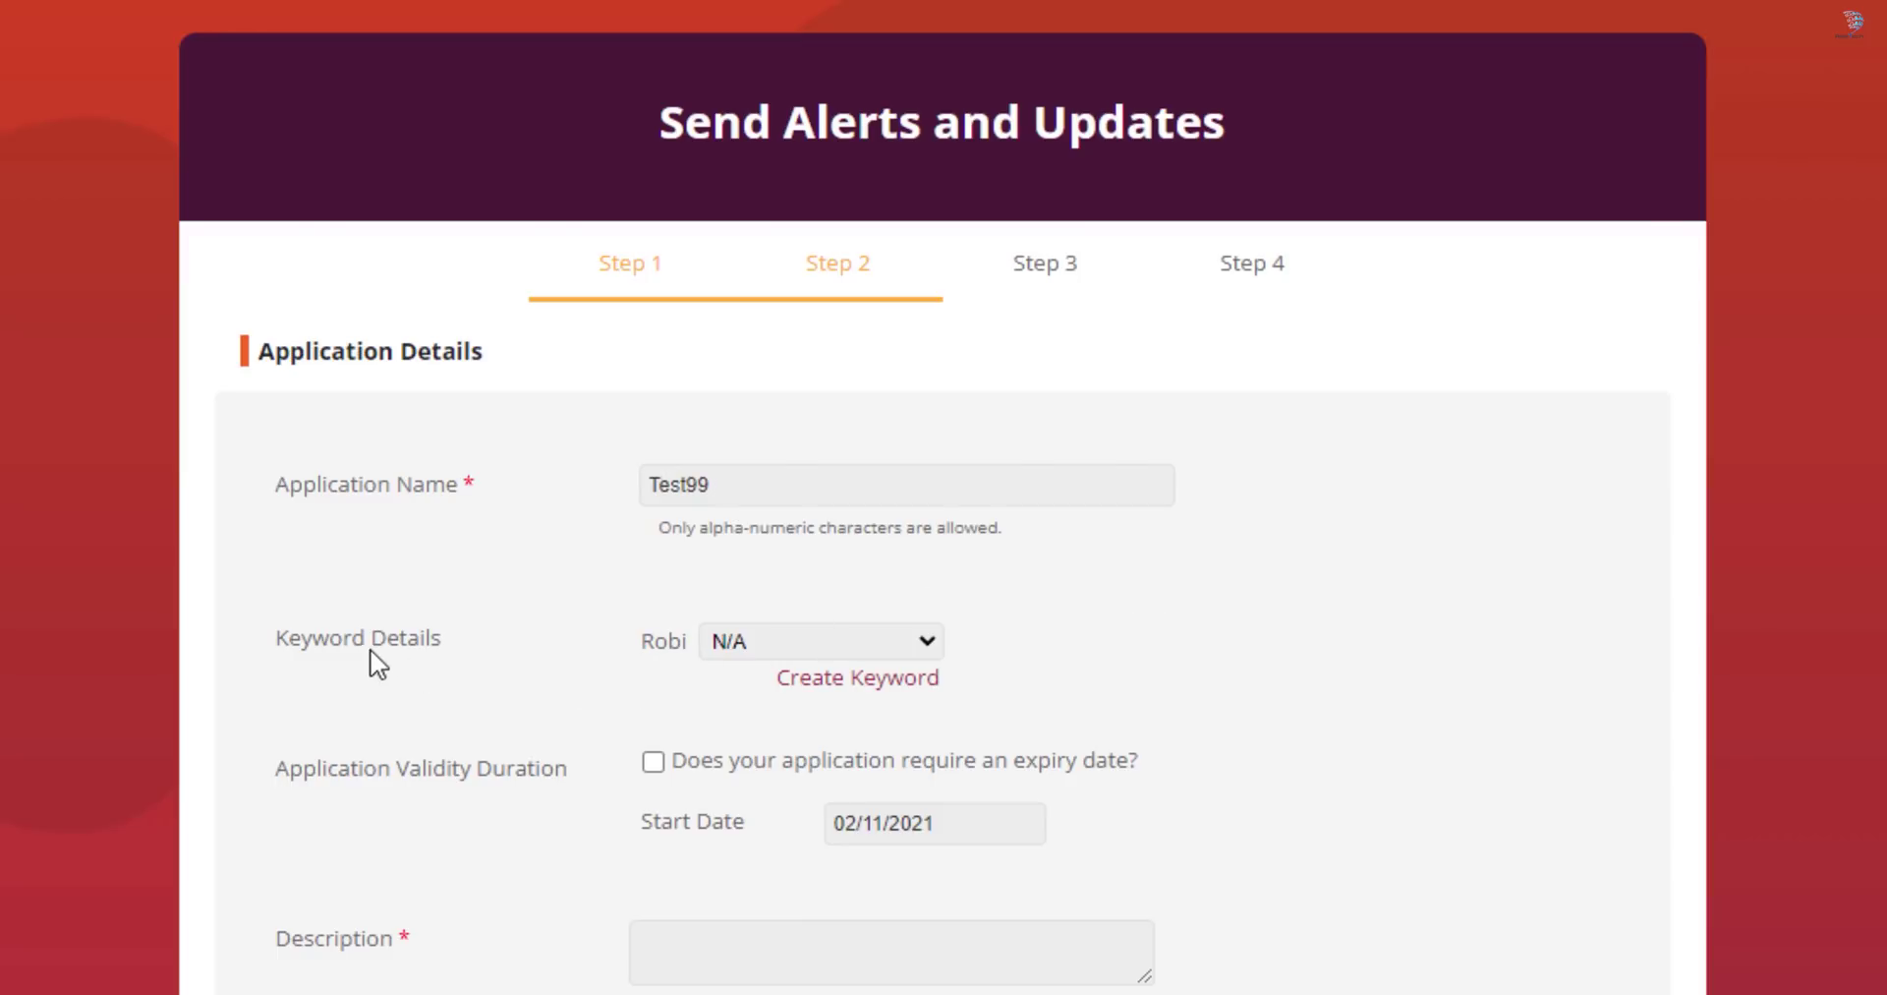
left_click(812, 645)
left_click(815, 670)
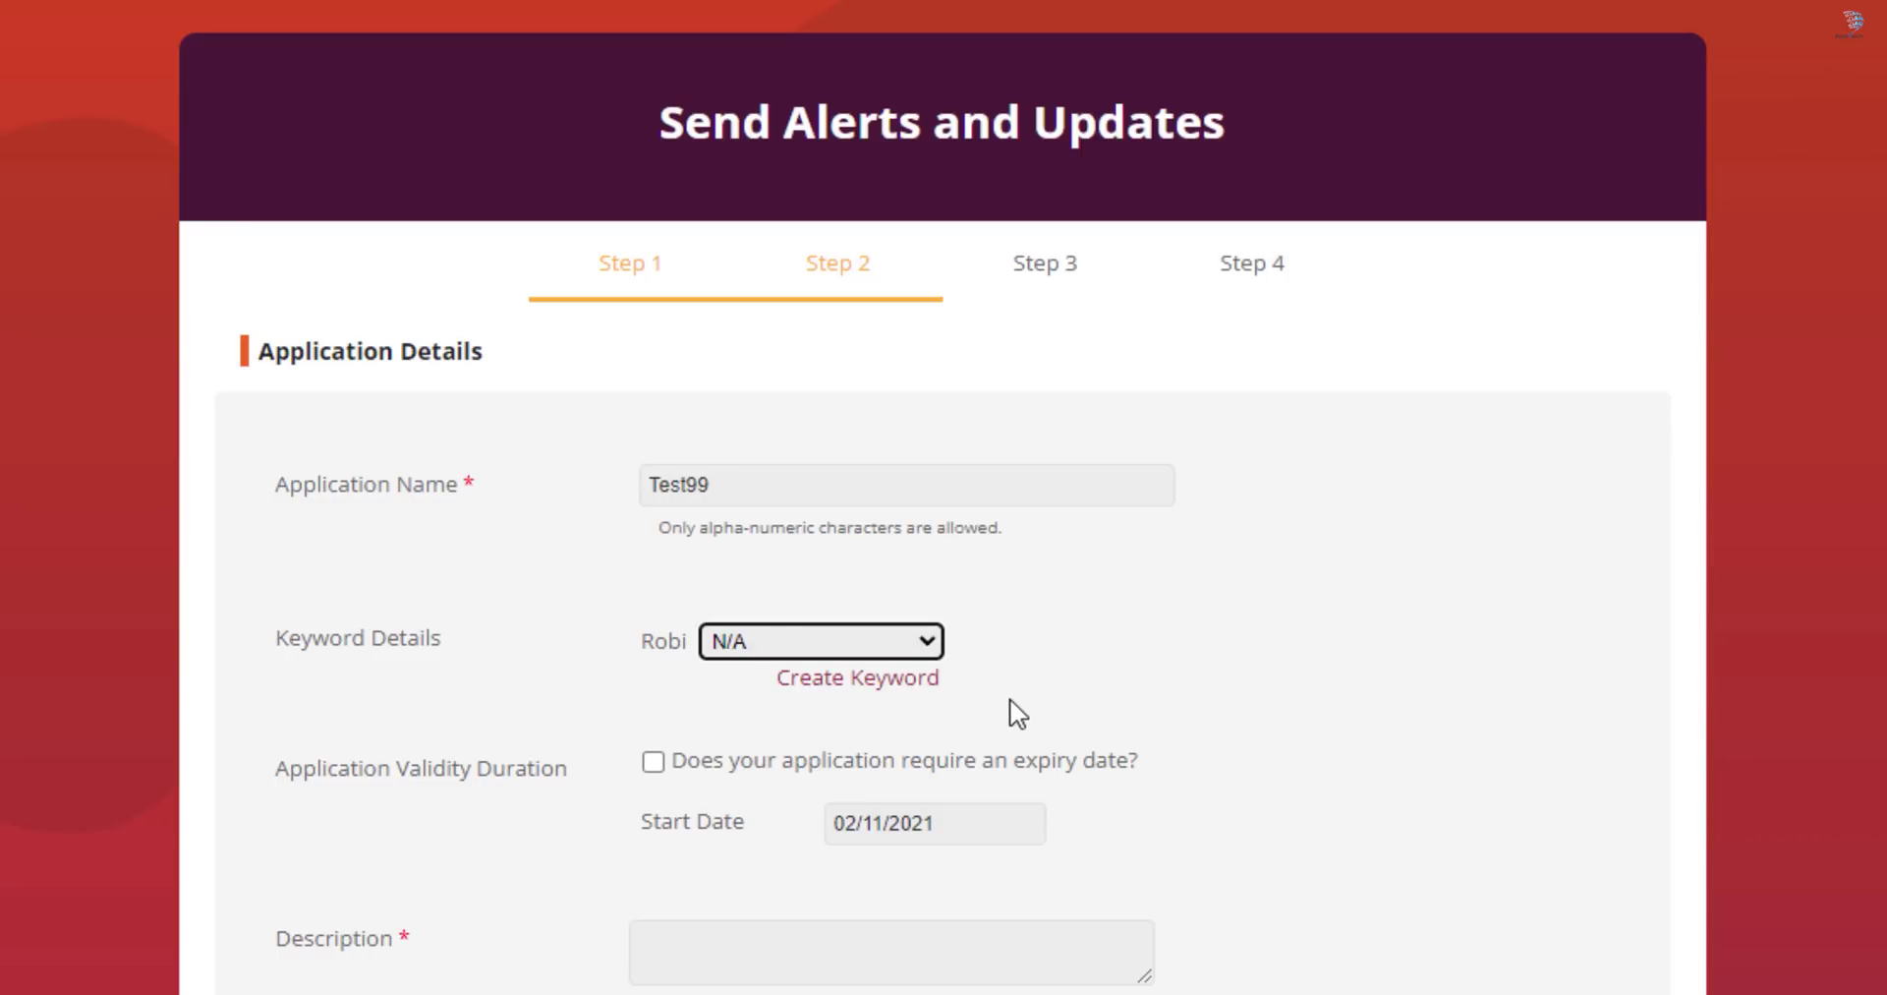
scroll(983, 697, "down", 3)
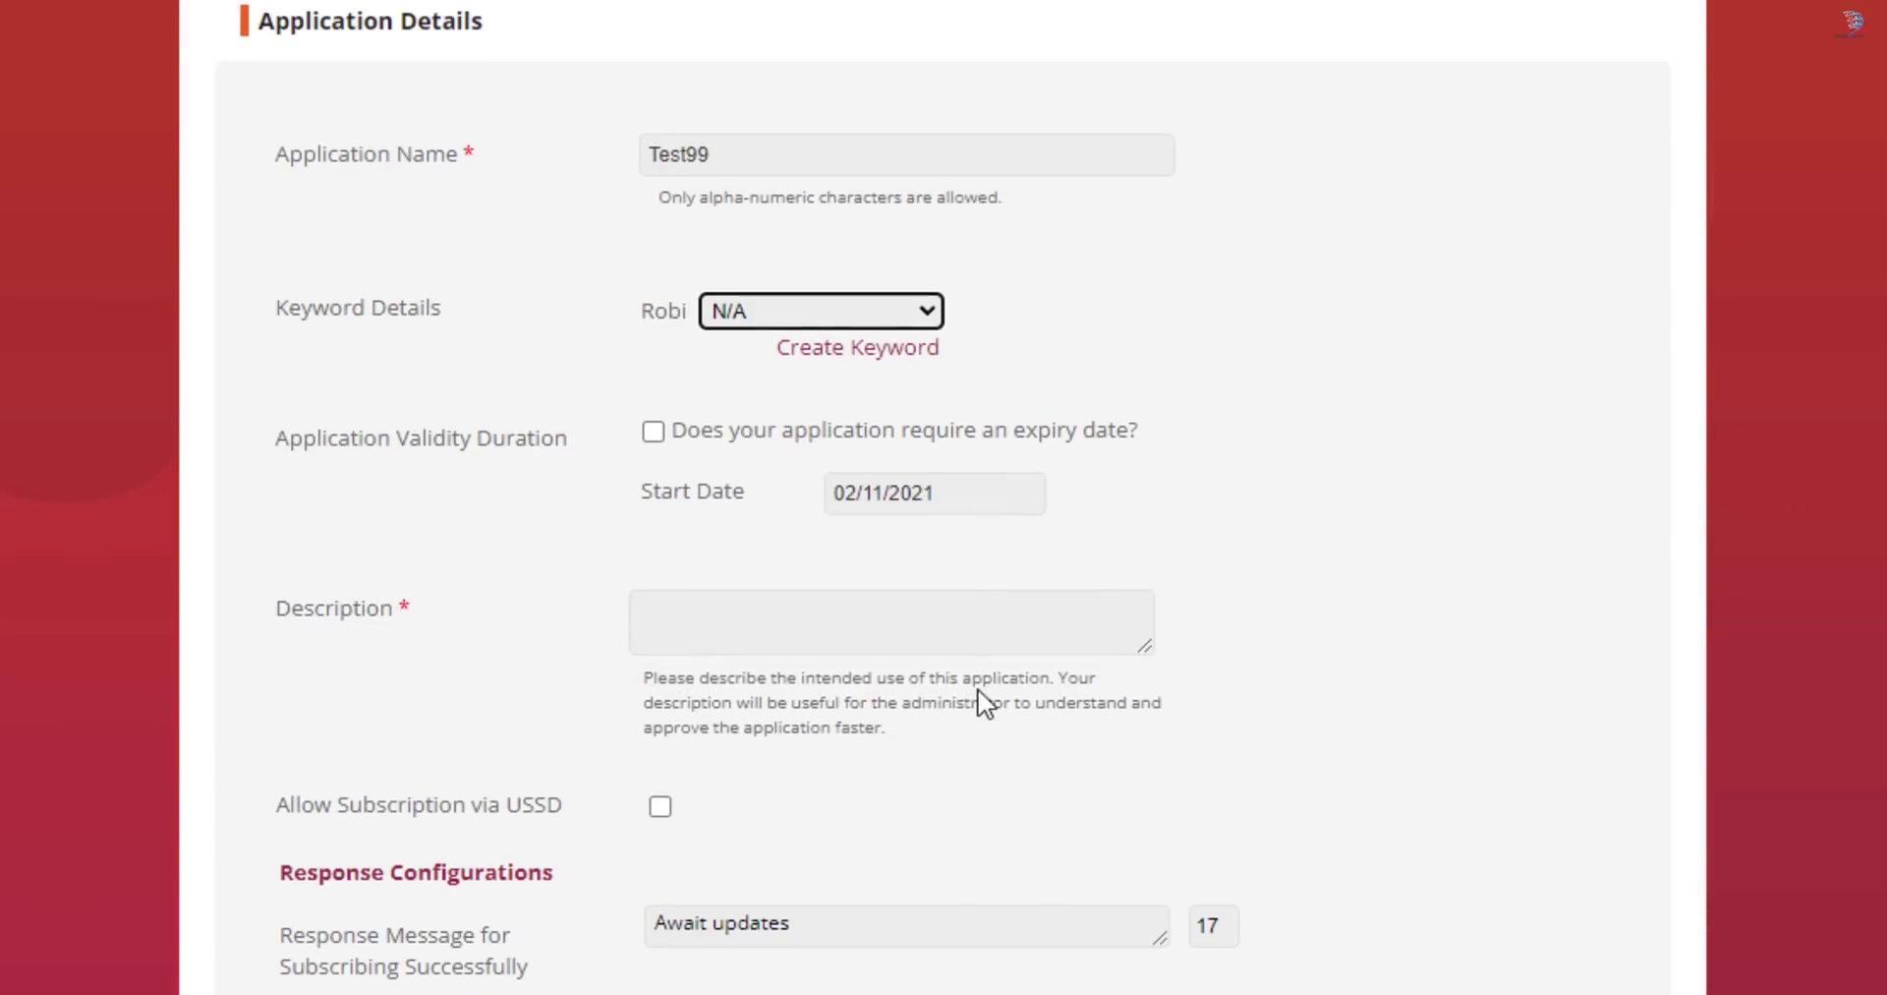
left_click(813, 352)
- Create keyword 757 on short code 21213 - robi, since 808 is taken, and acknowledge the confirmation
left_click(751, 401)
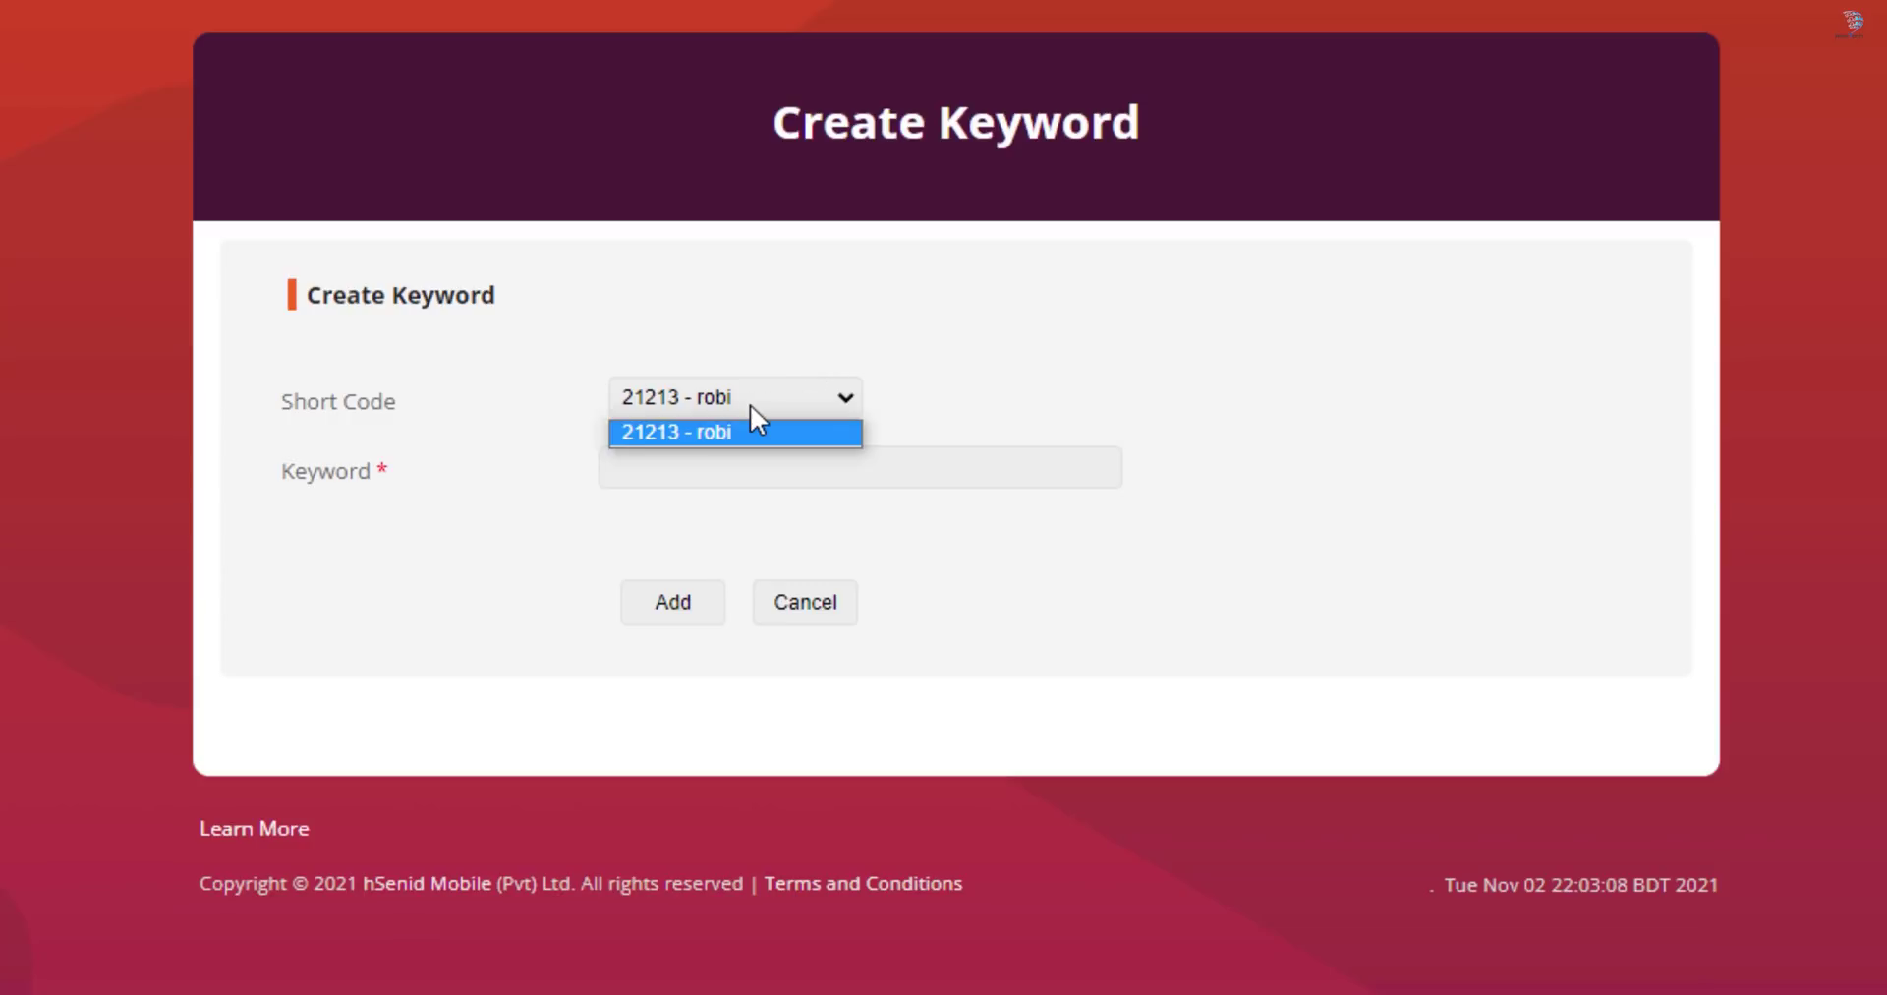
left_click(724, 437)
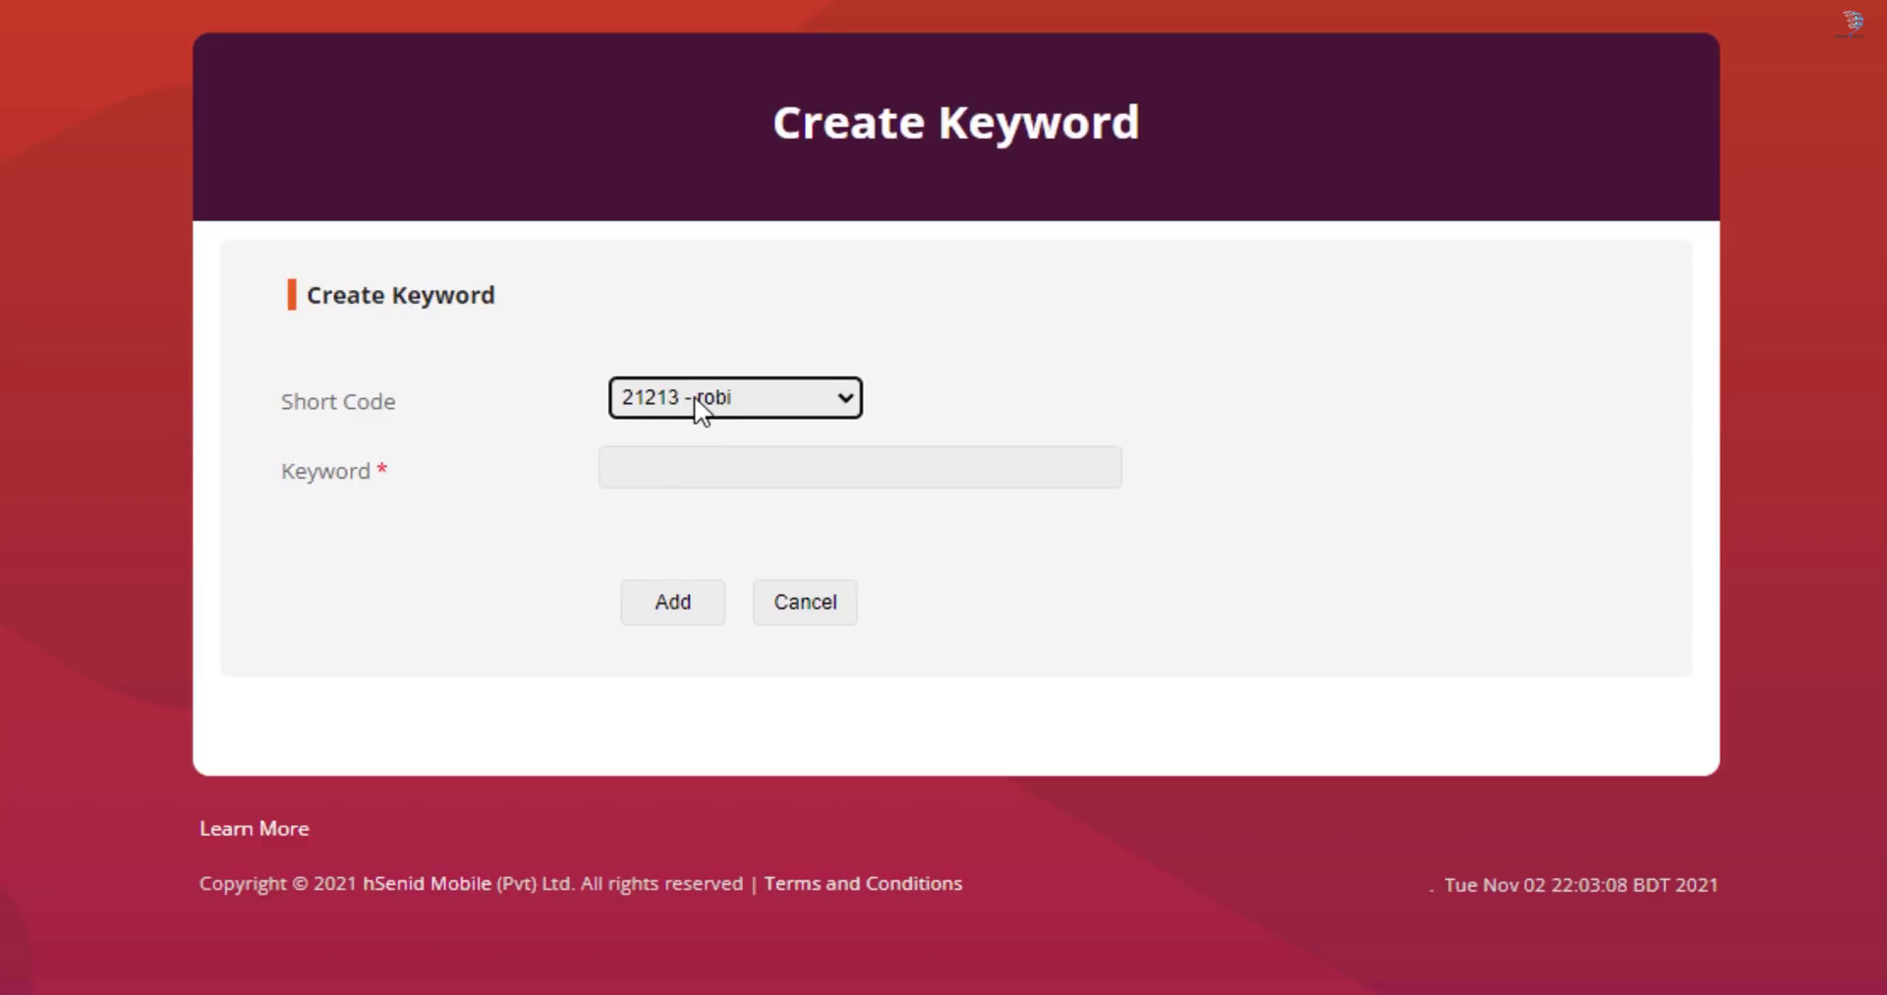
left_click(747, 452)
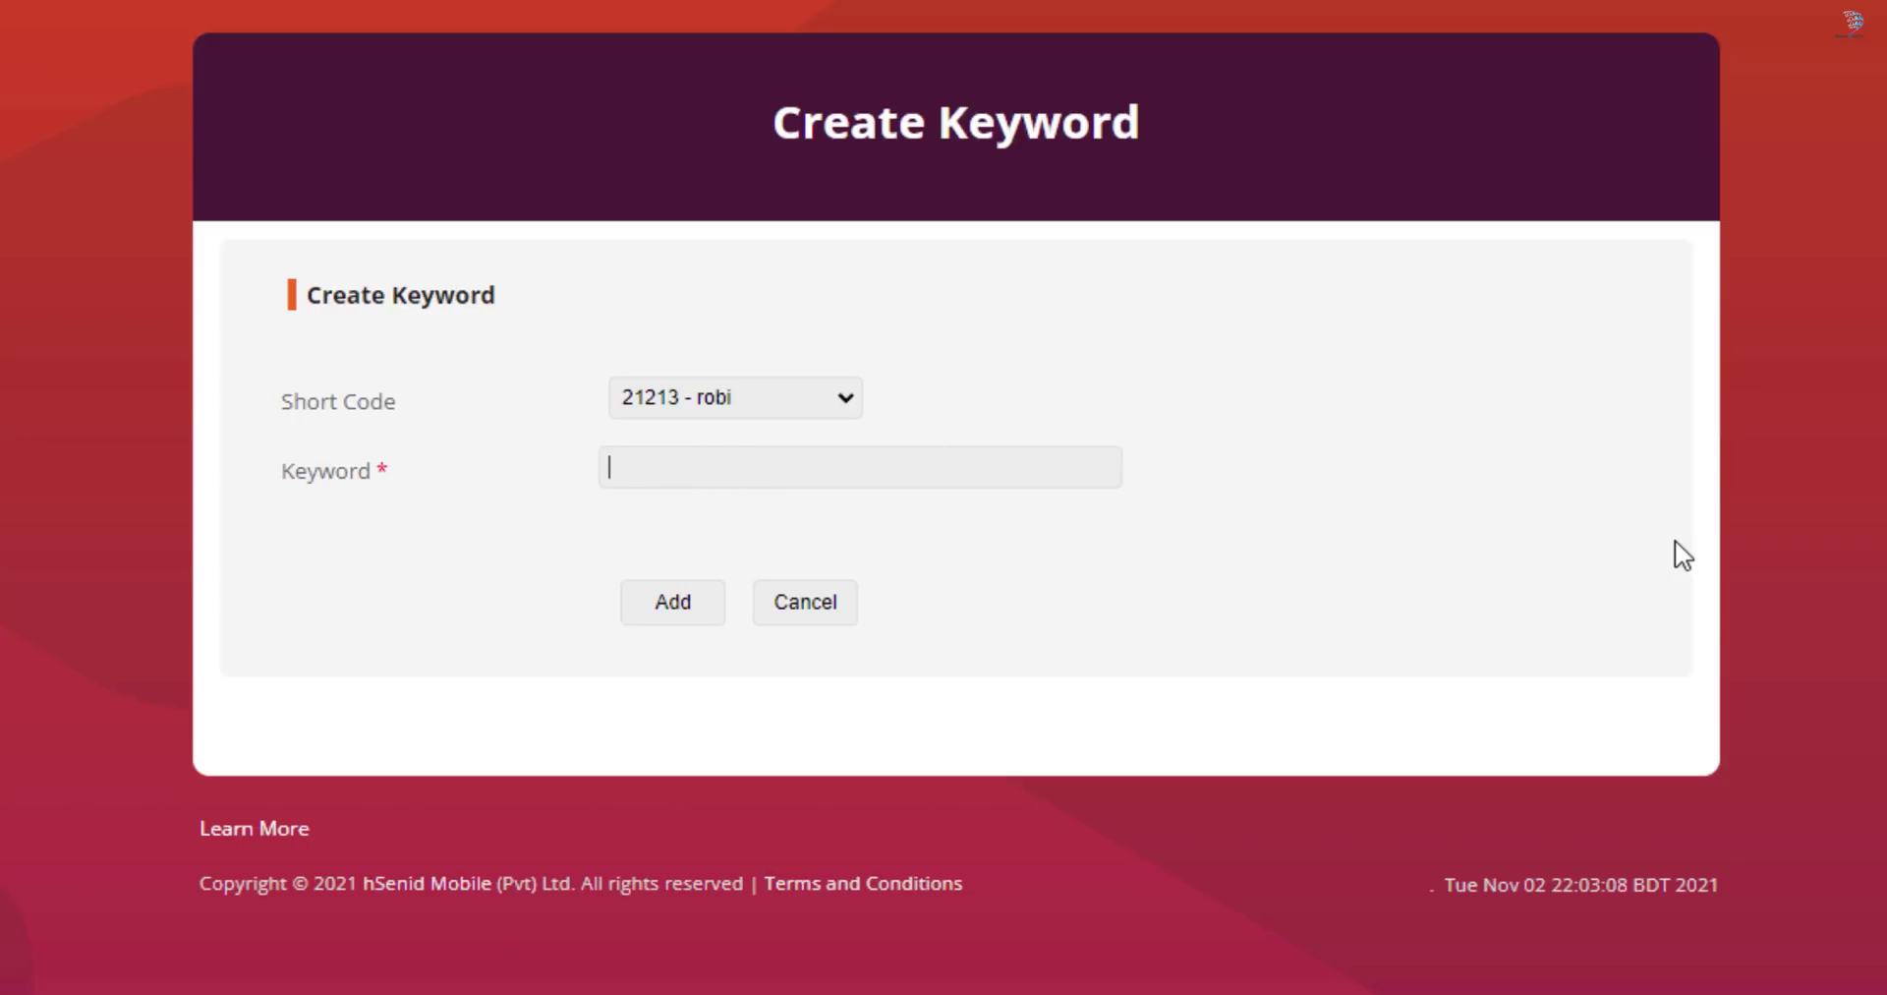
type("808")
left_click(656, 617)
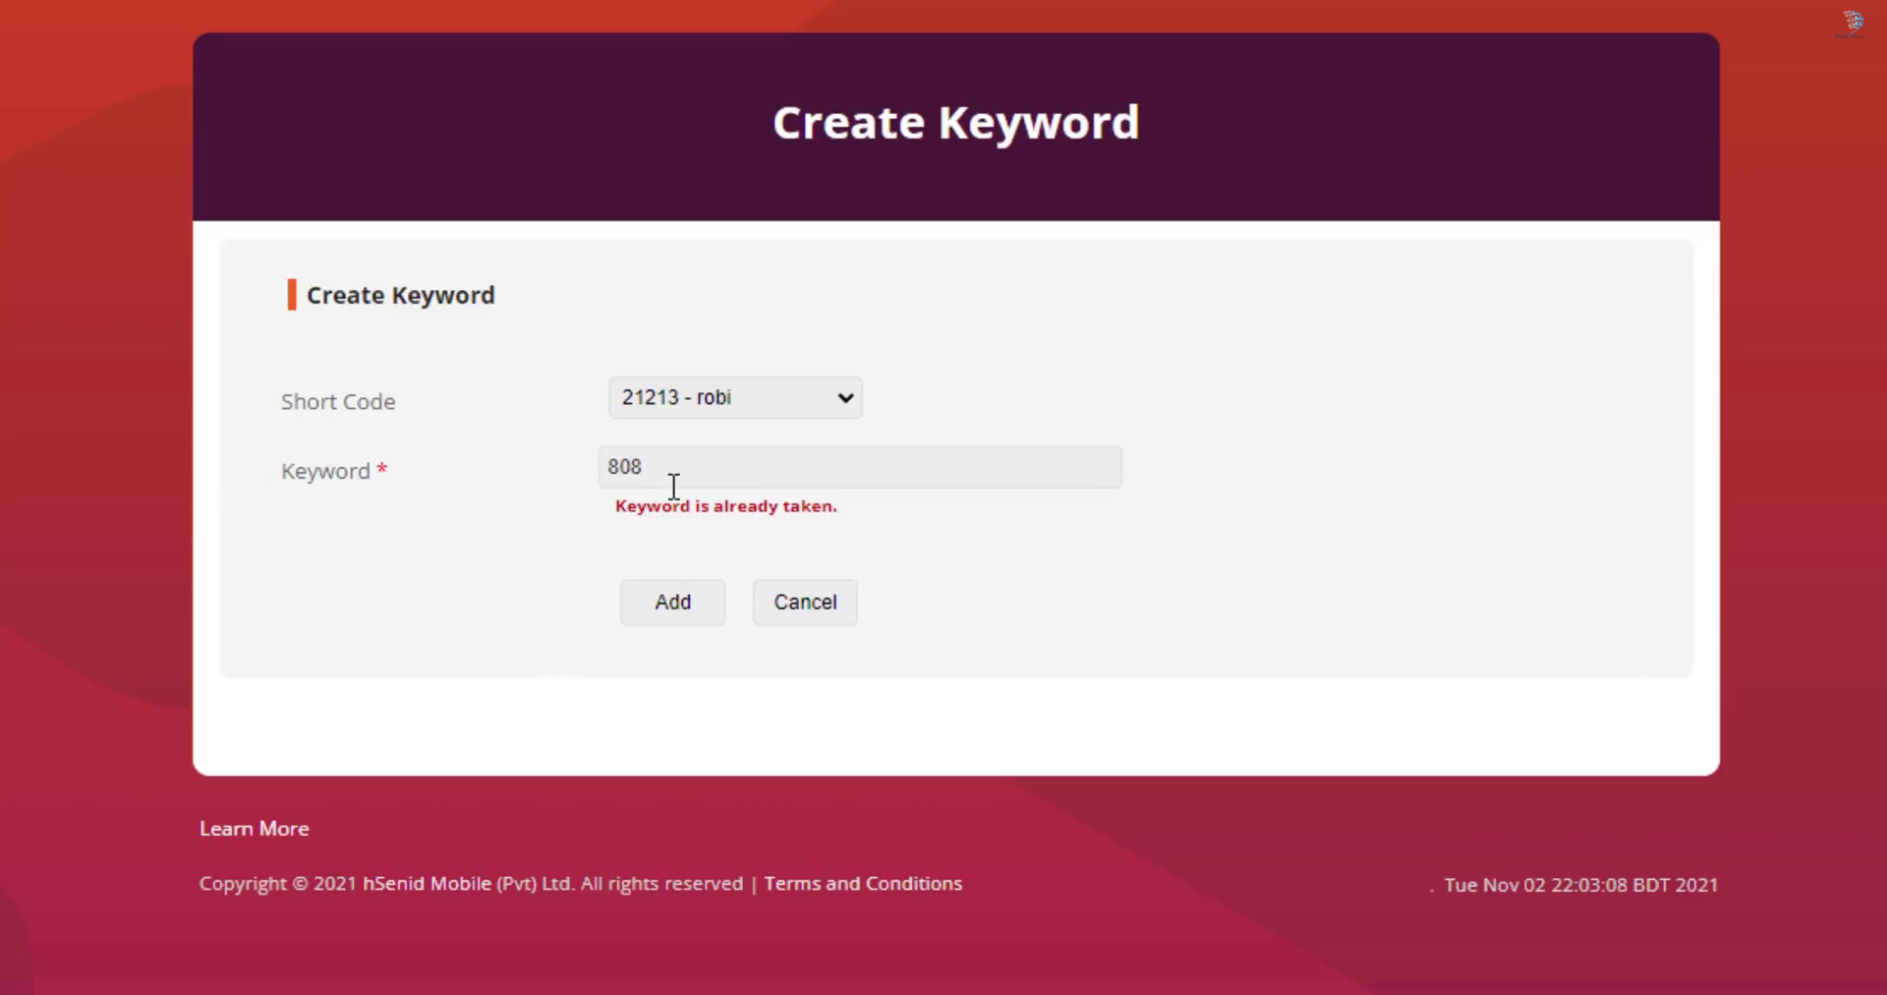
left_click_drag(666, 470, 409, 470)
type("757")
left_click(657, 614)
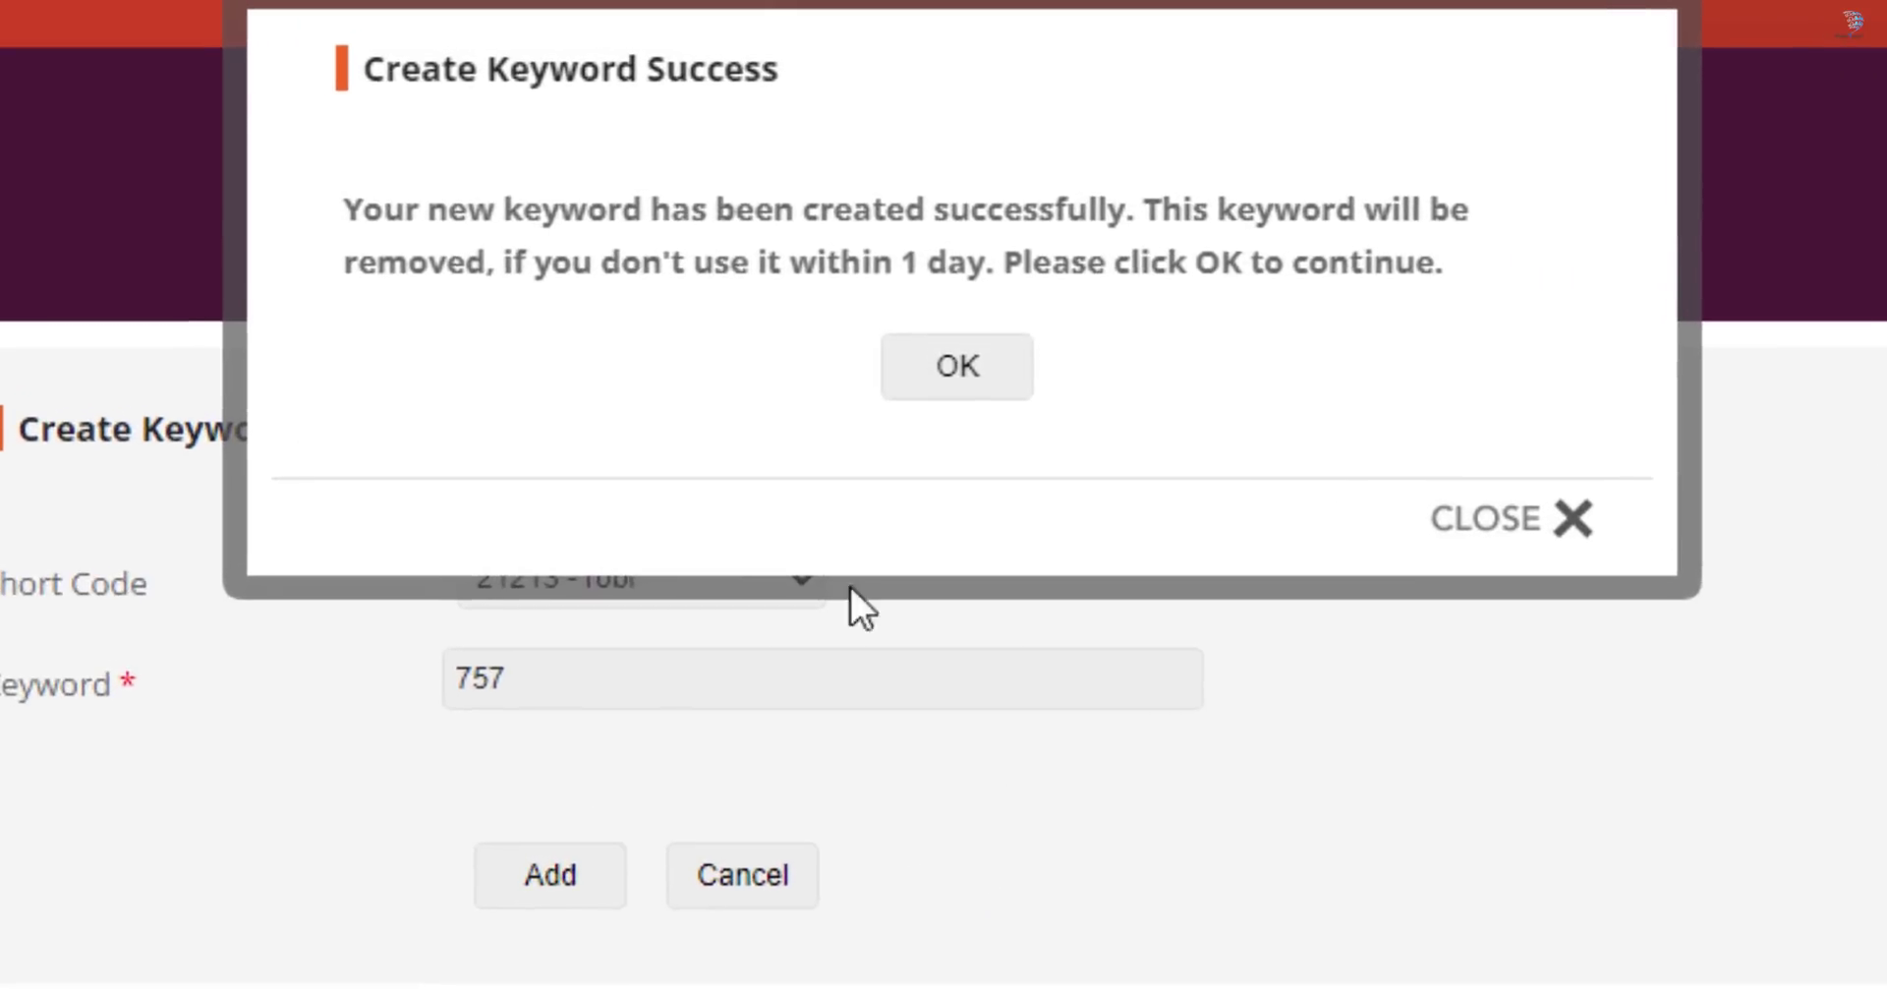
left_click_drag(344, 209, 1365, 216)
left_click(1489, 251)
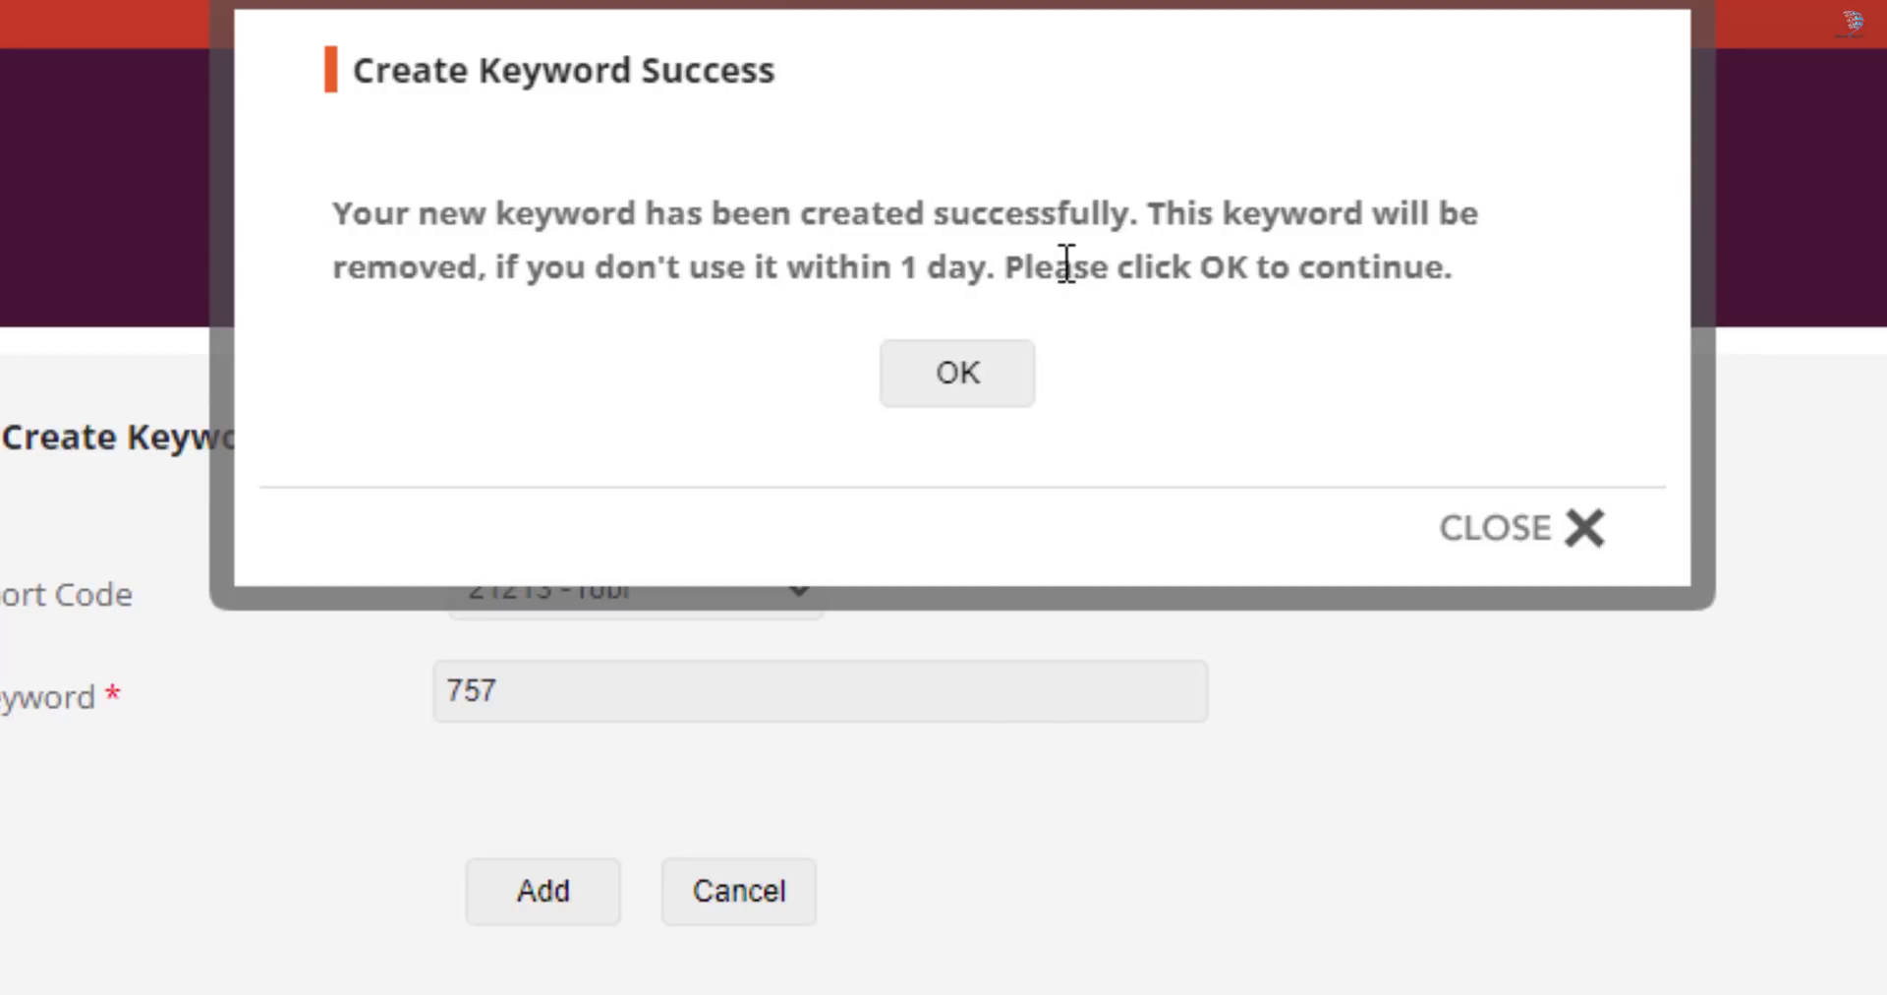
left_click(960, 371)
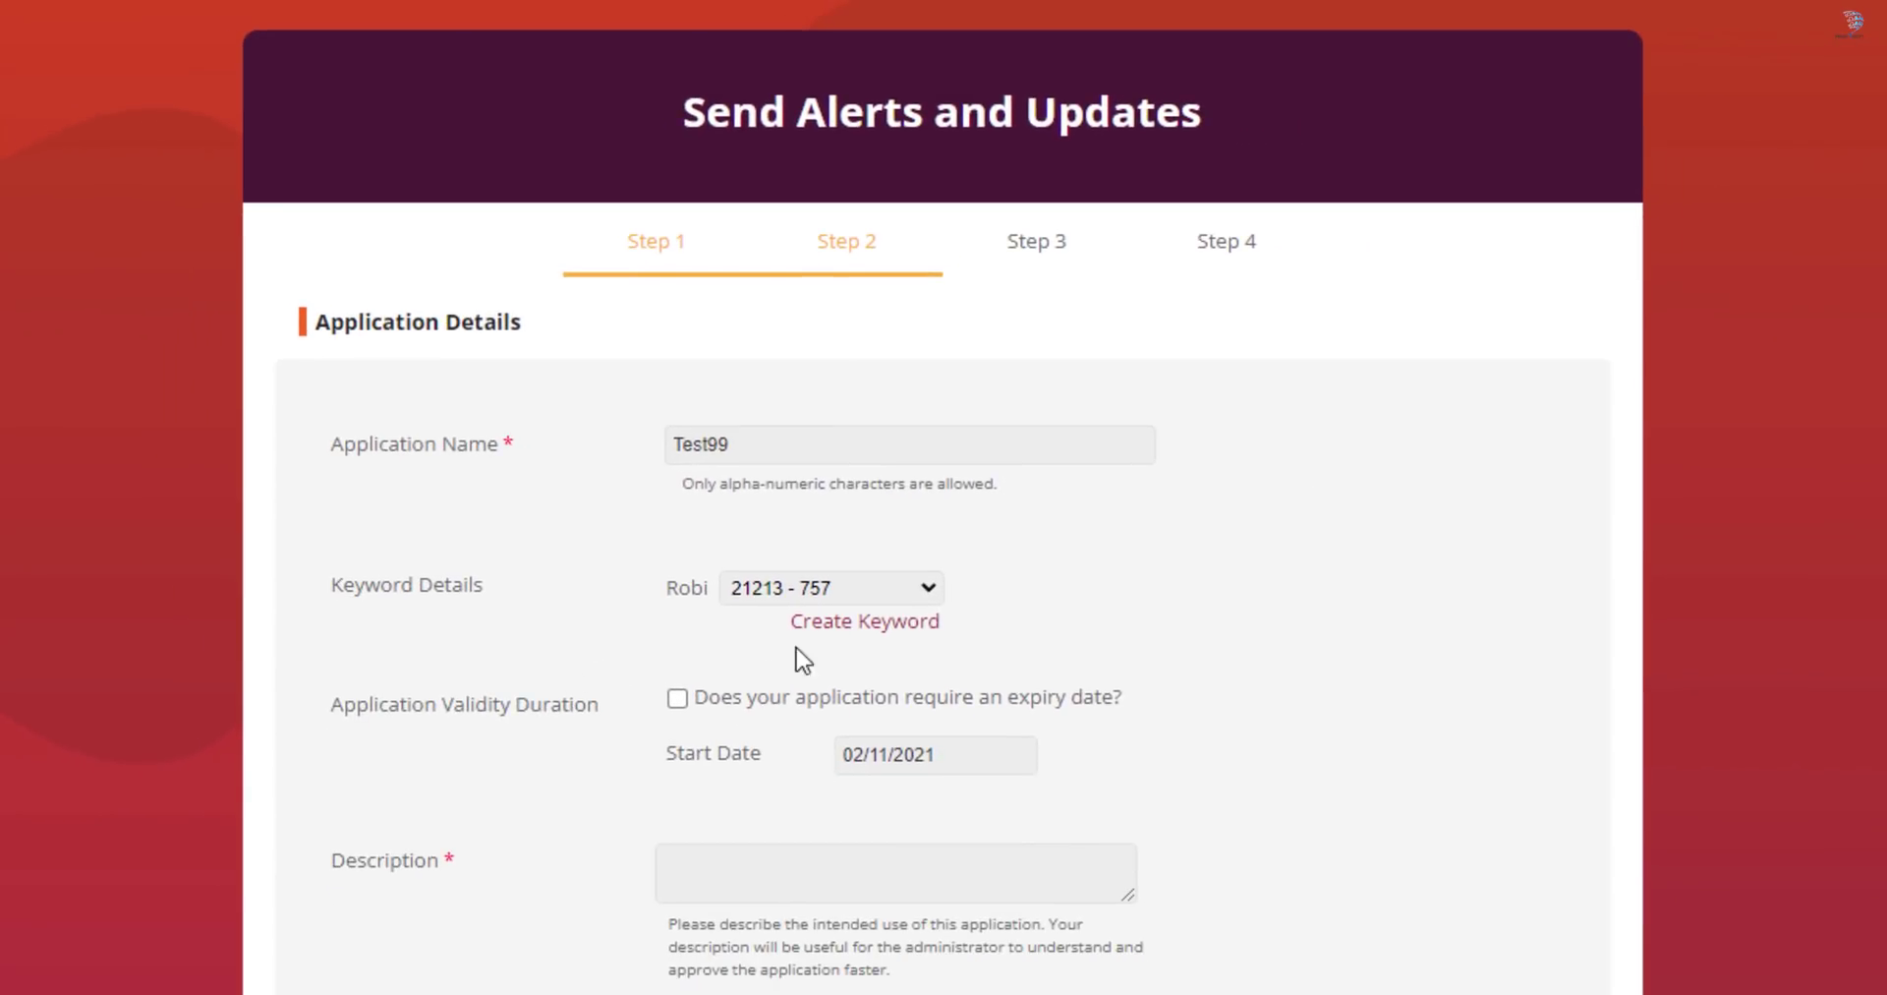
- Enter 'test only' as the application description and tick Allow Subscription via USSD
scroll(1201, 700, "down", 2)
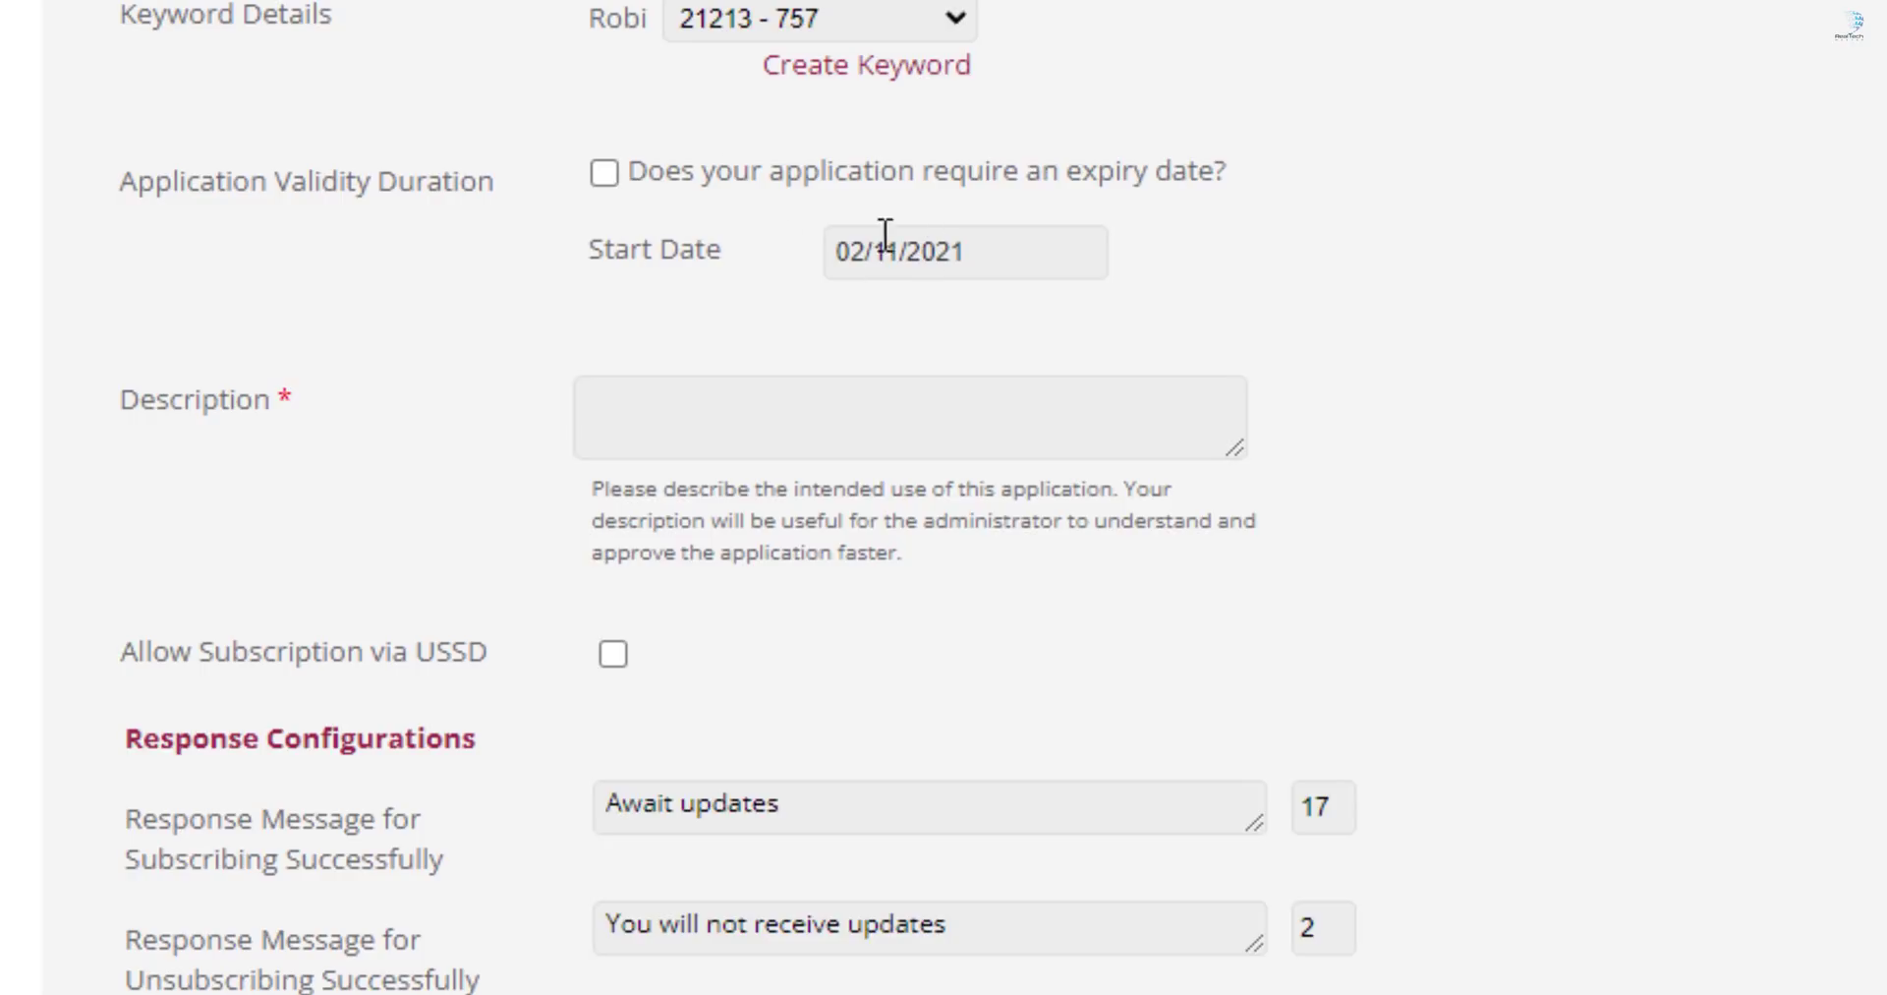
scroll(393, 295, "down", 2)
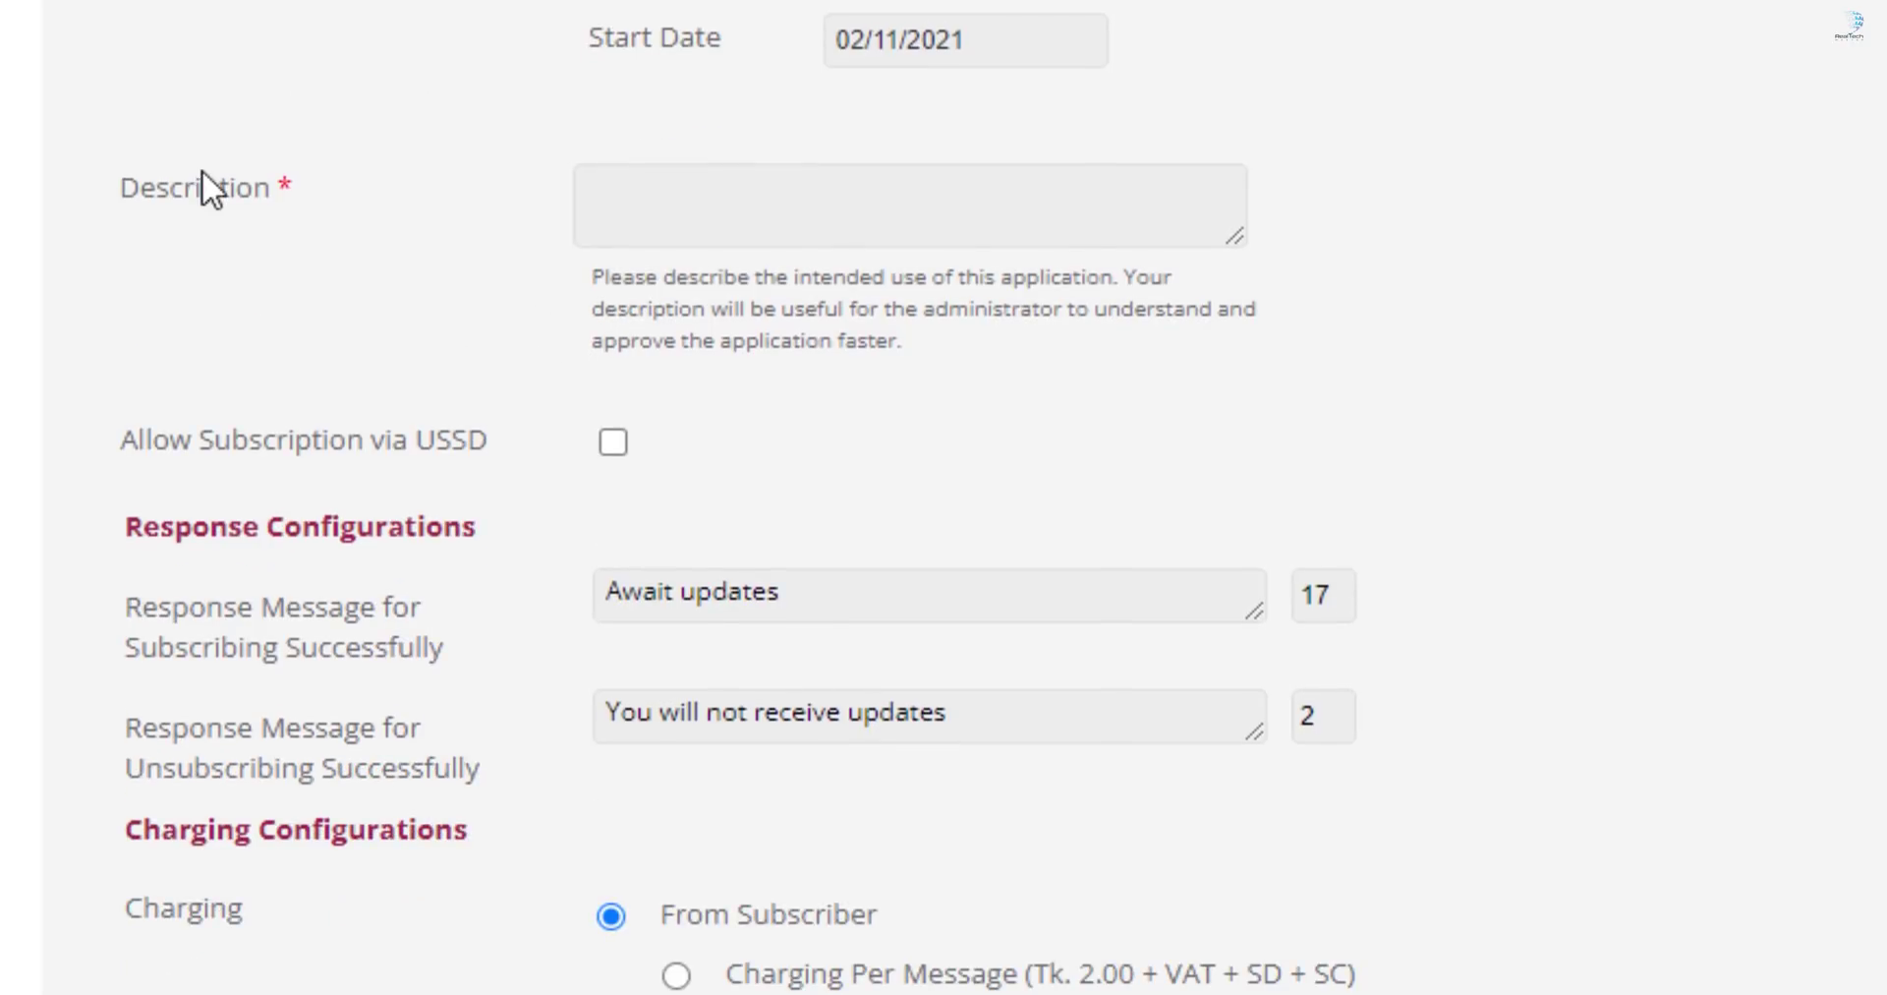
left_click(735, 187)
type("test only")
left_click(612, 443)
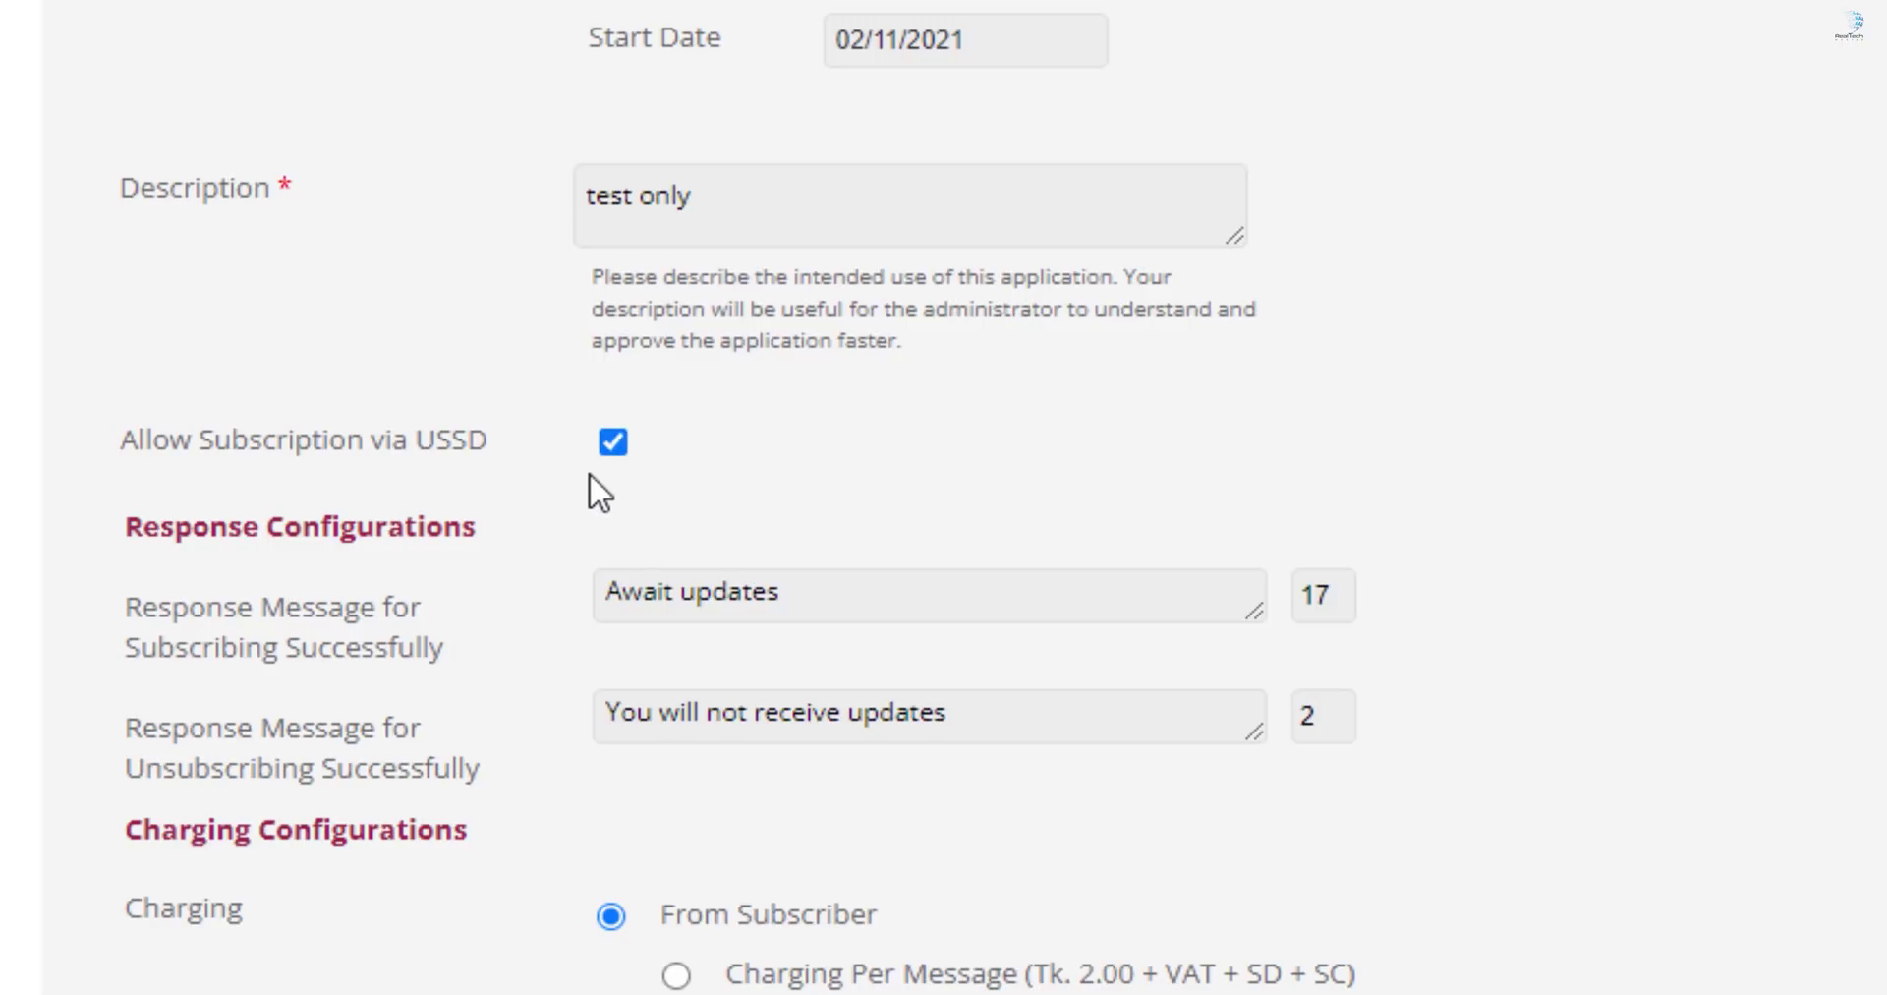
scroll(588, 468, "down", 4)
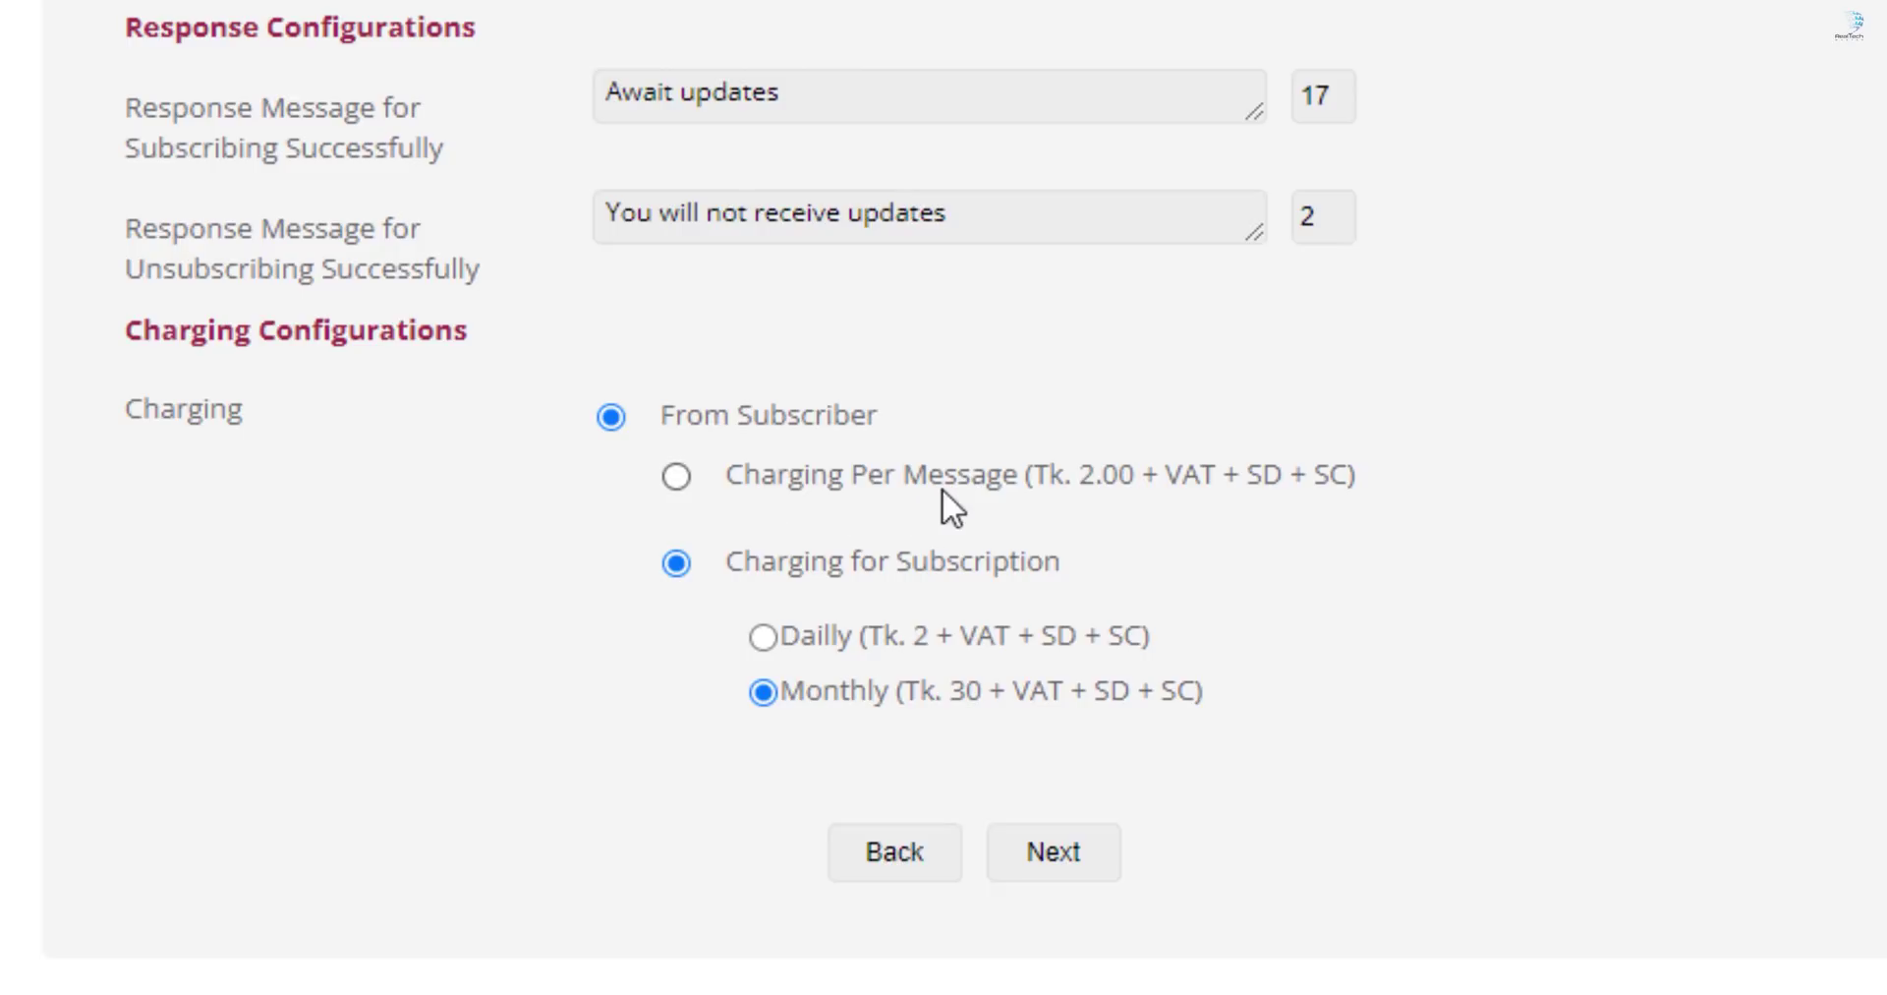
left_click(685, 473)
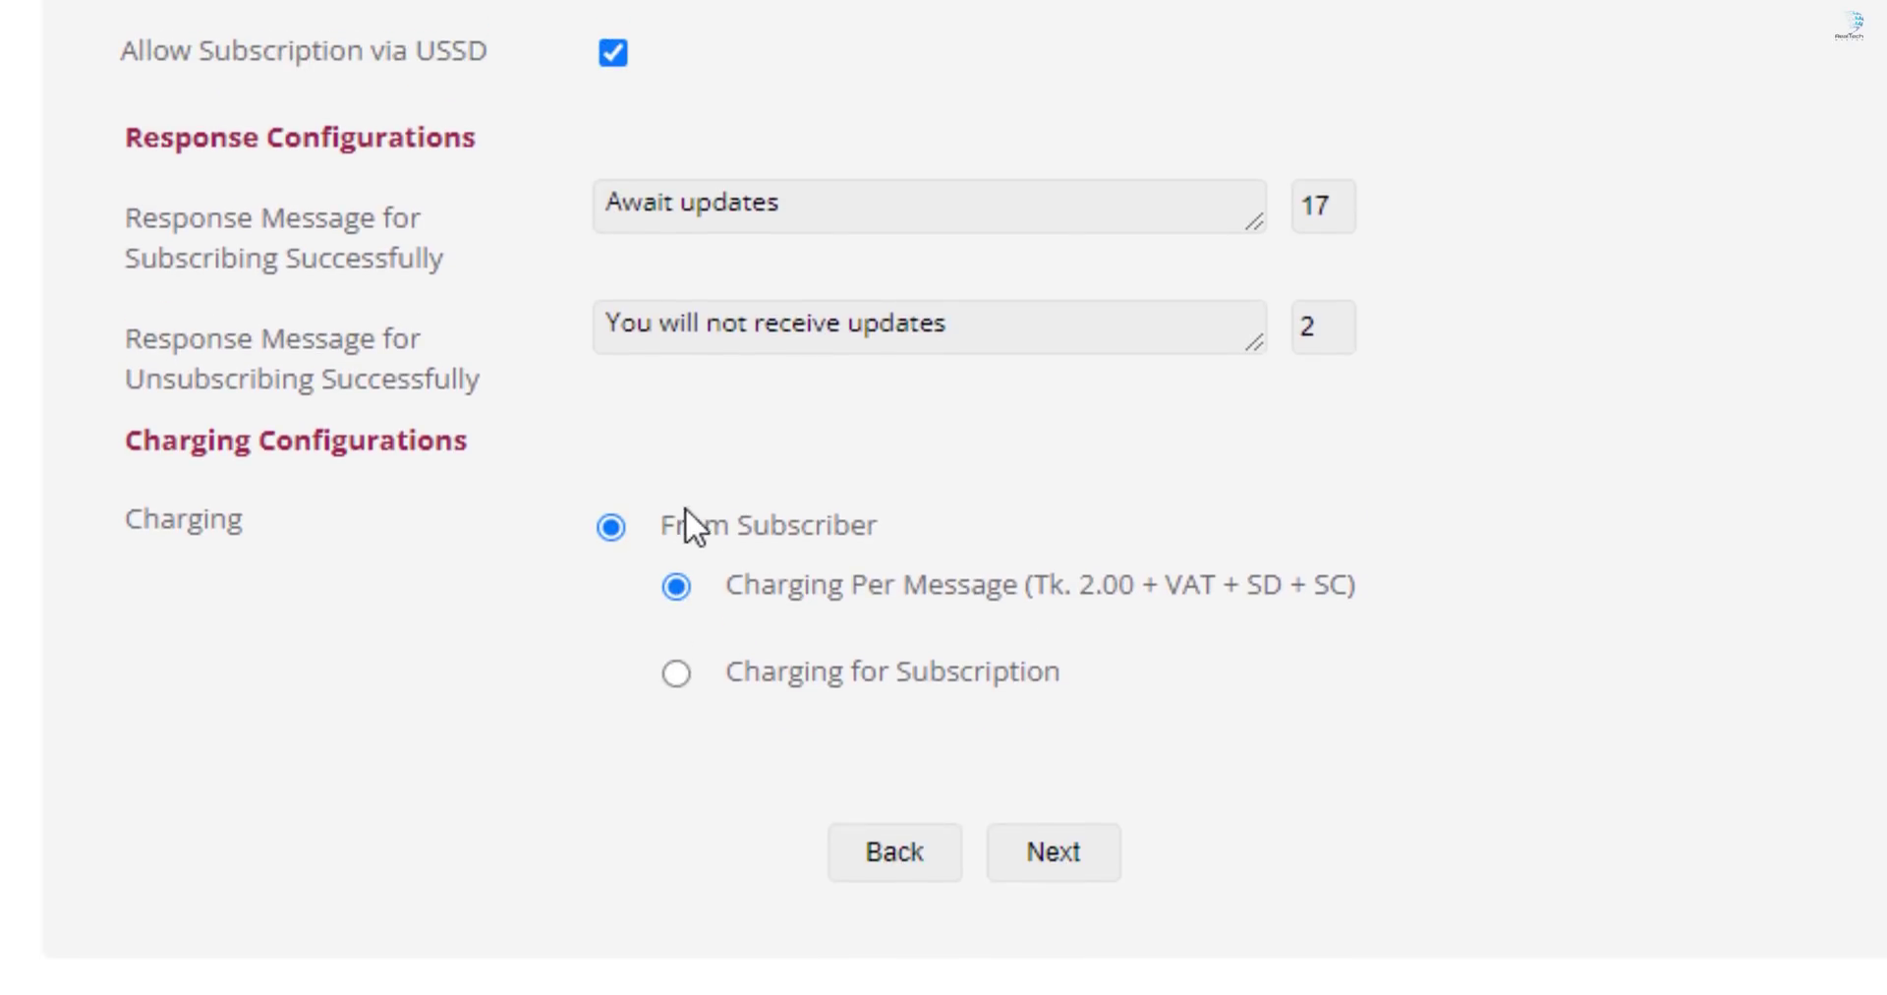
left_click(677, 672)
scroll(1327, 683, "down", 2)
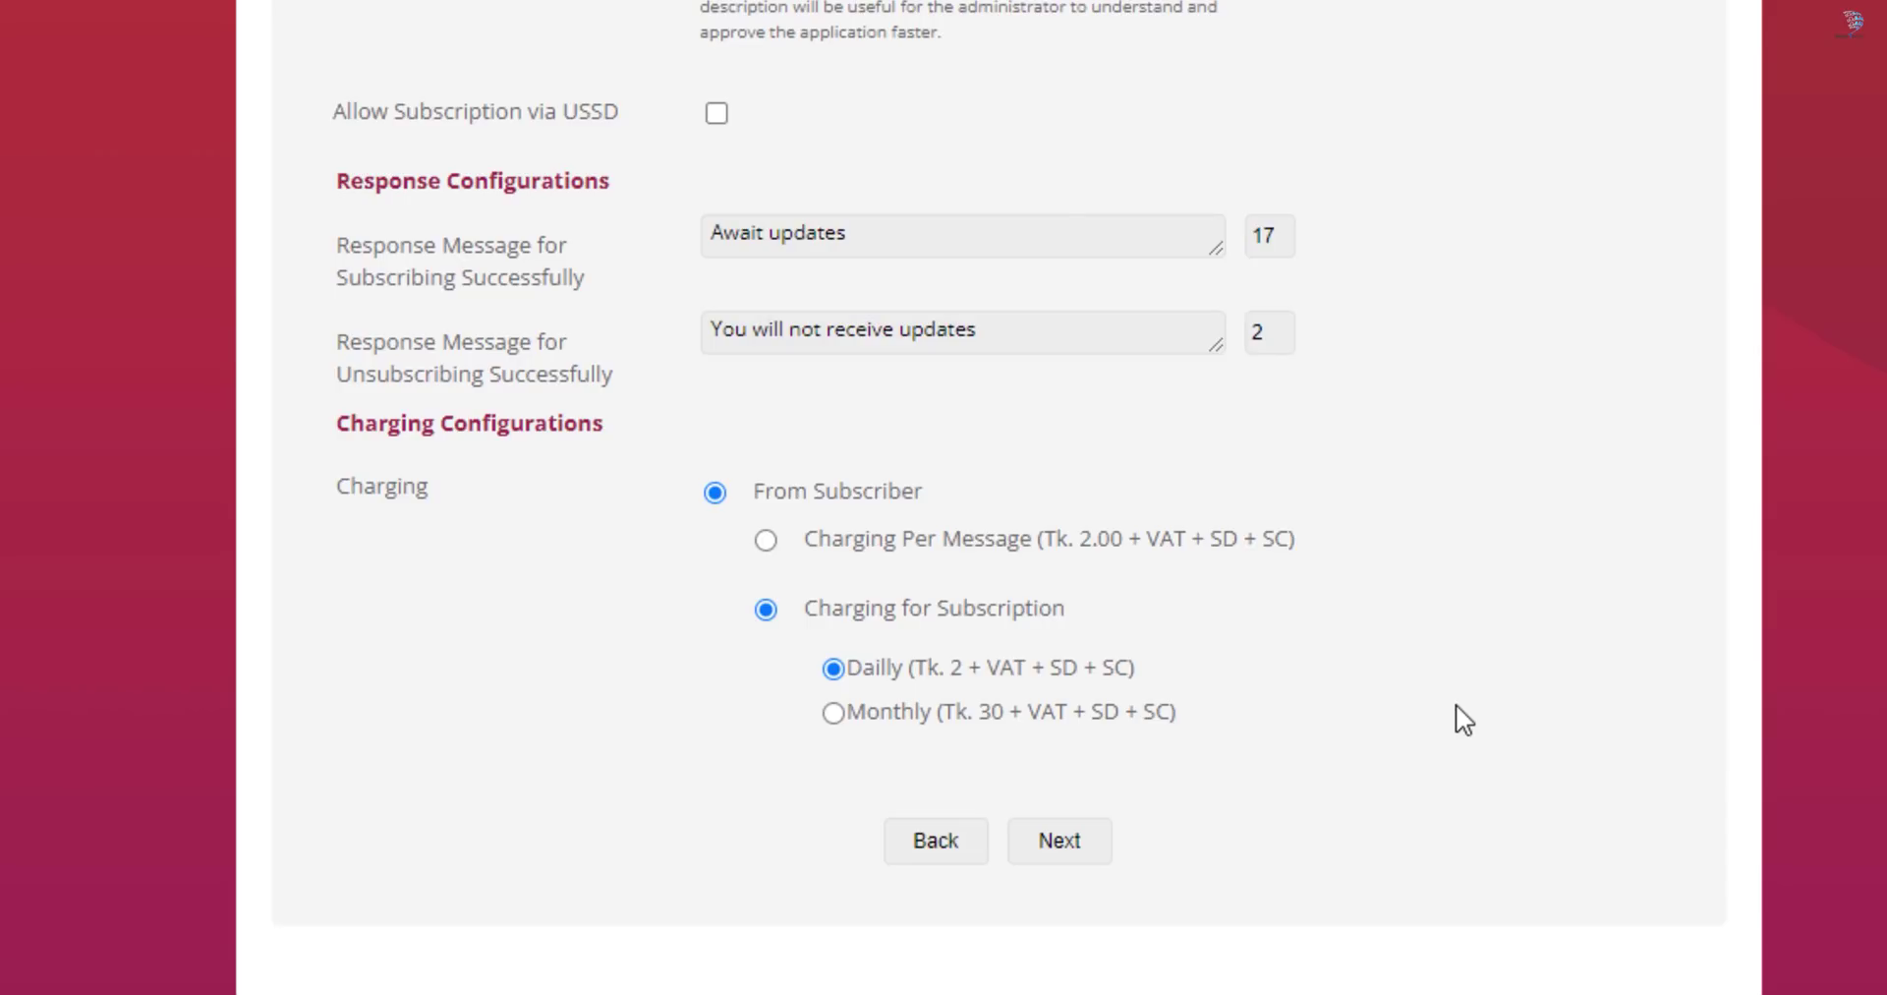
left_click(1044, 854)
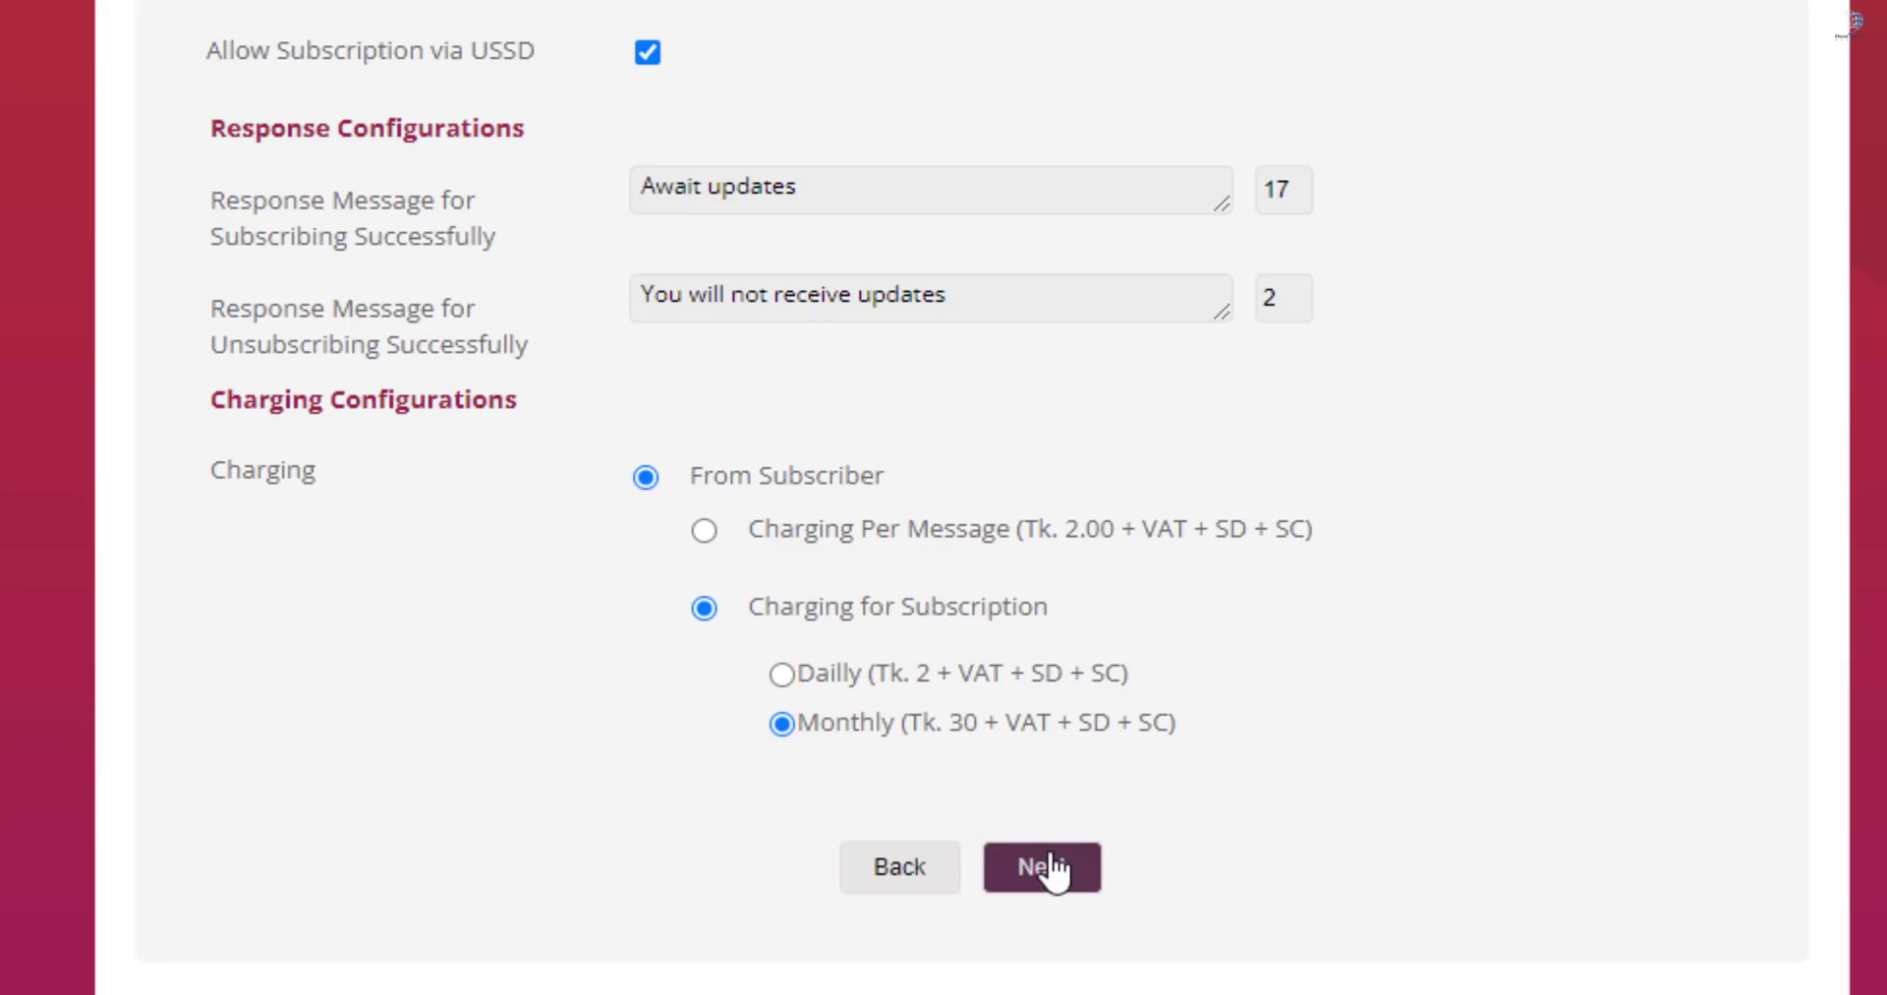
- After the form rejects Test99 as too long, rename the application to Te8st
left_click(1049, 872)
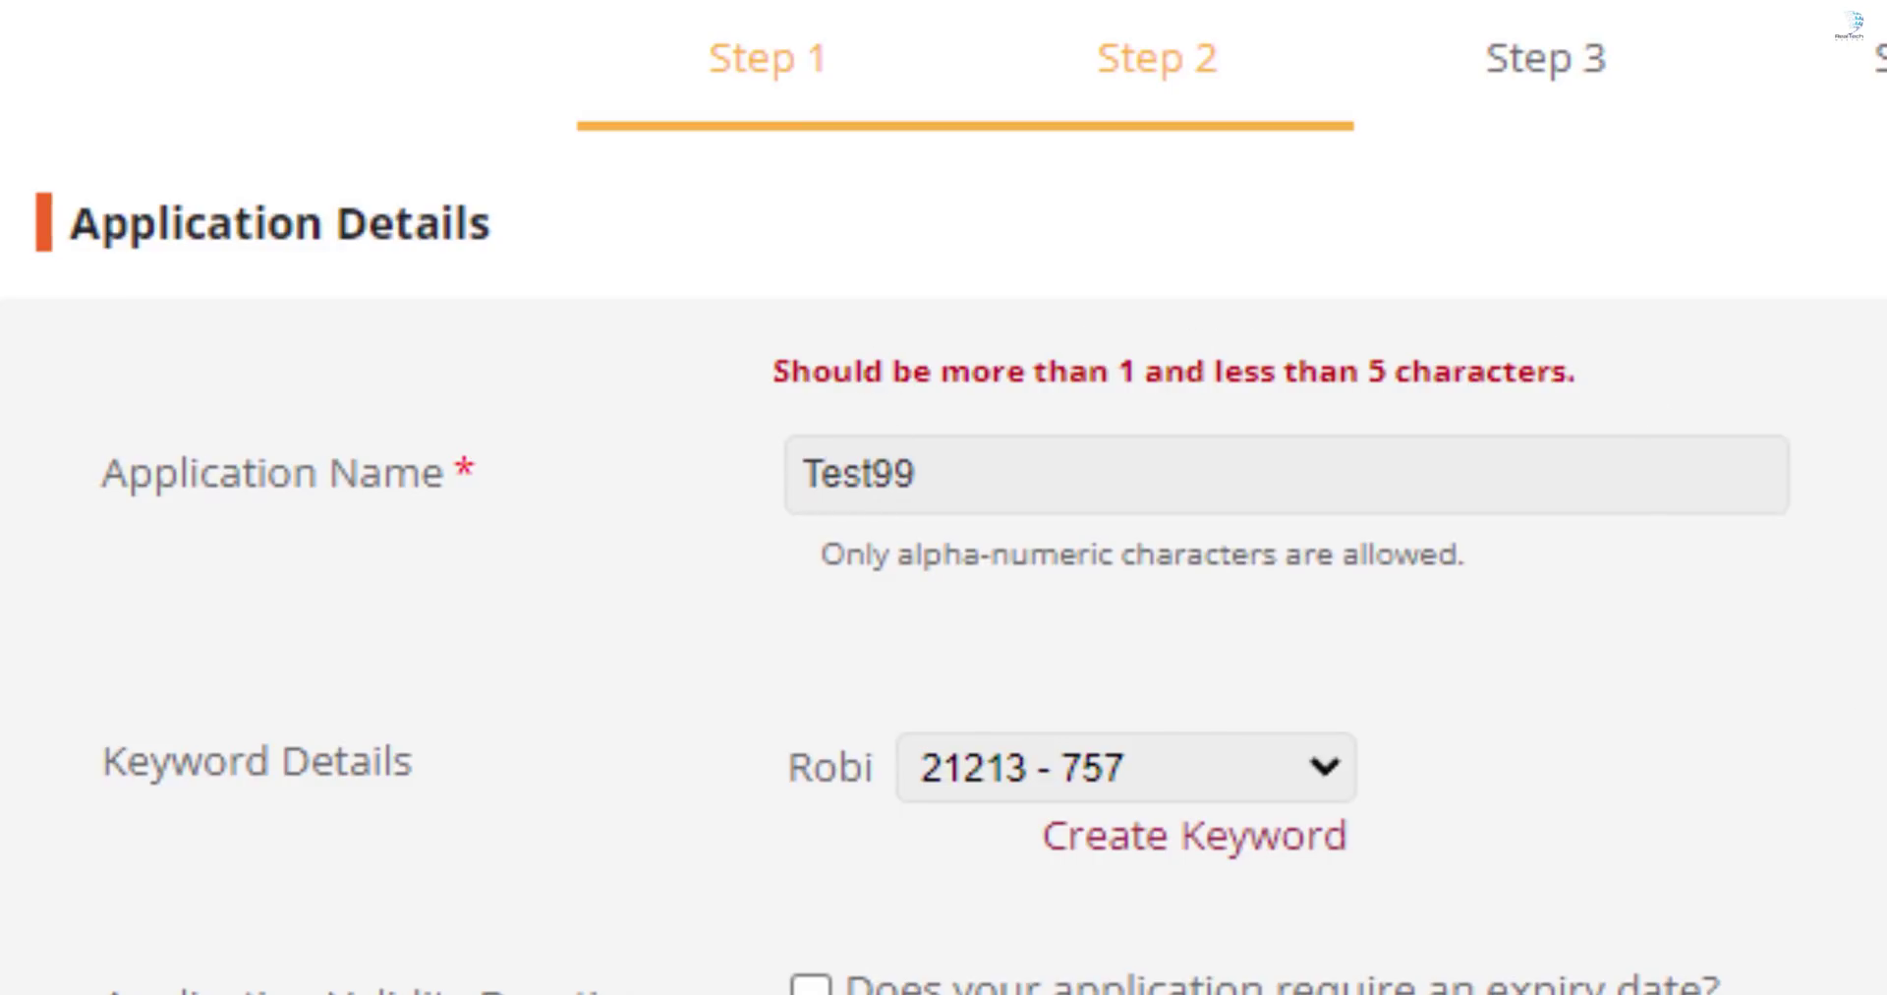
left_click_drag(893, 474, 1027, 455)
key("BackSpace")
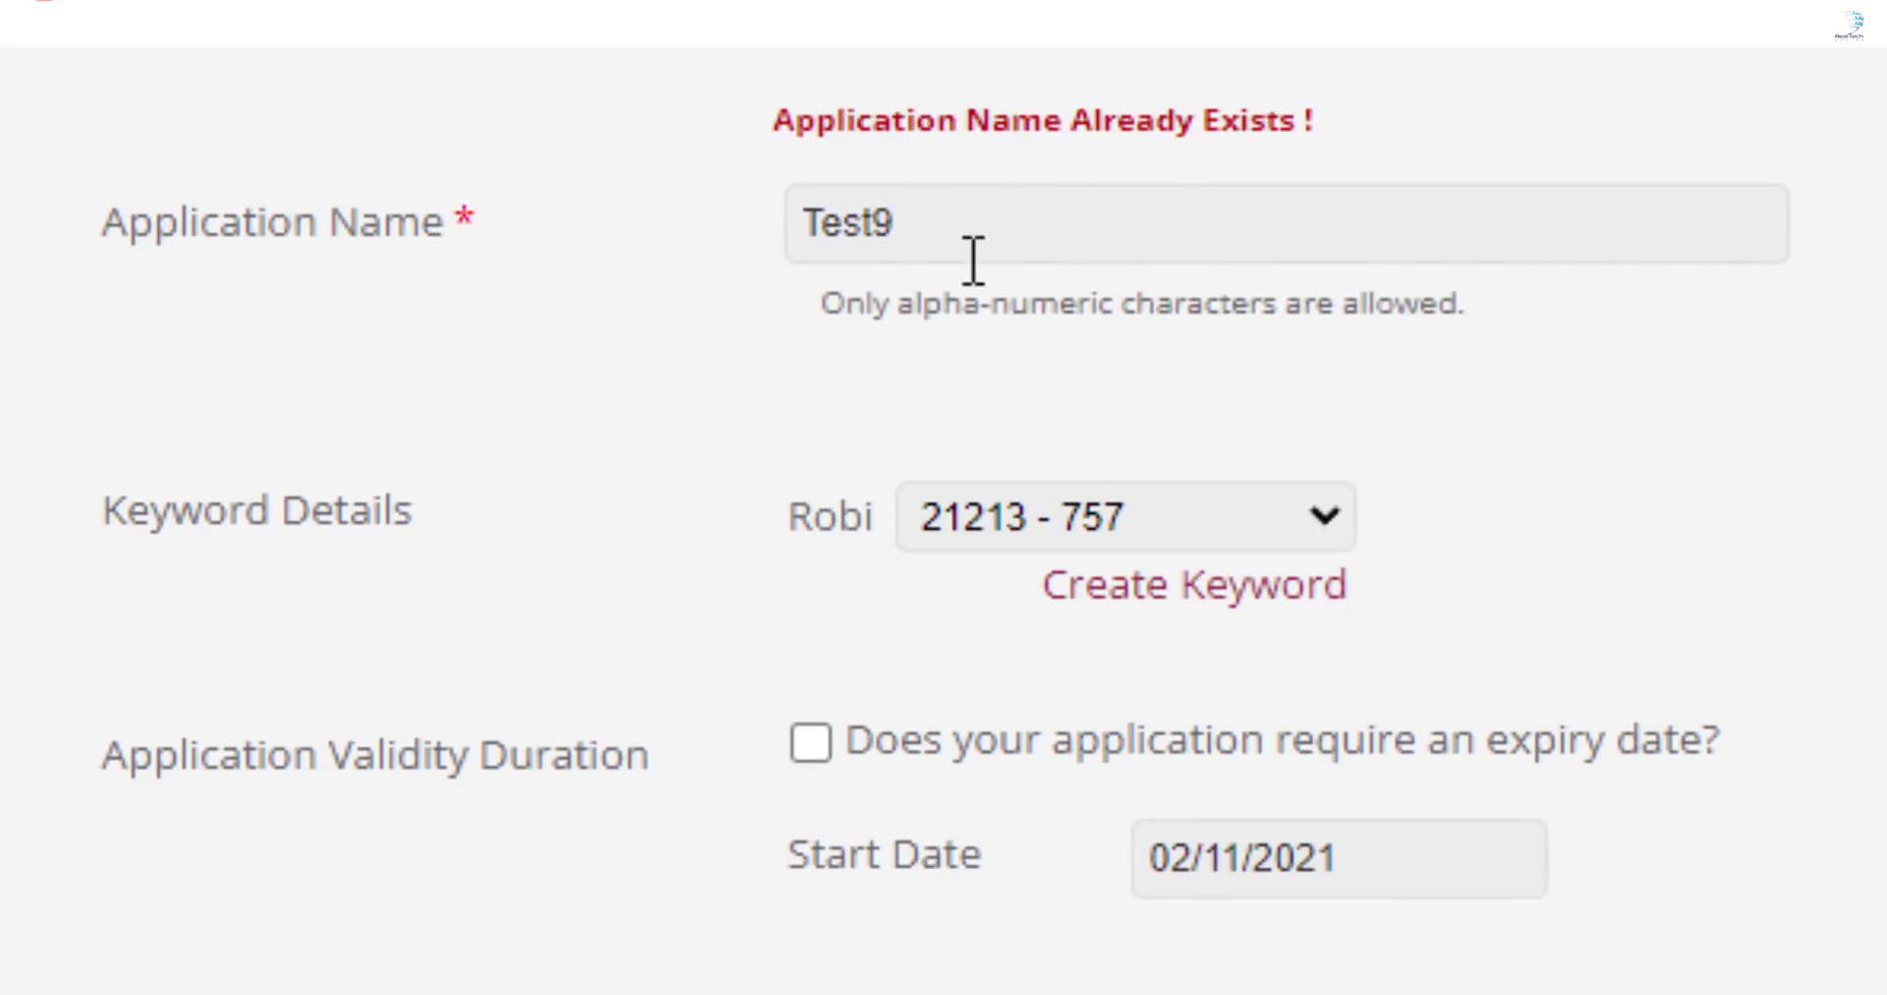
left_click(855, 225)
left_click(843, 221)
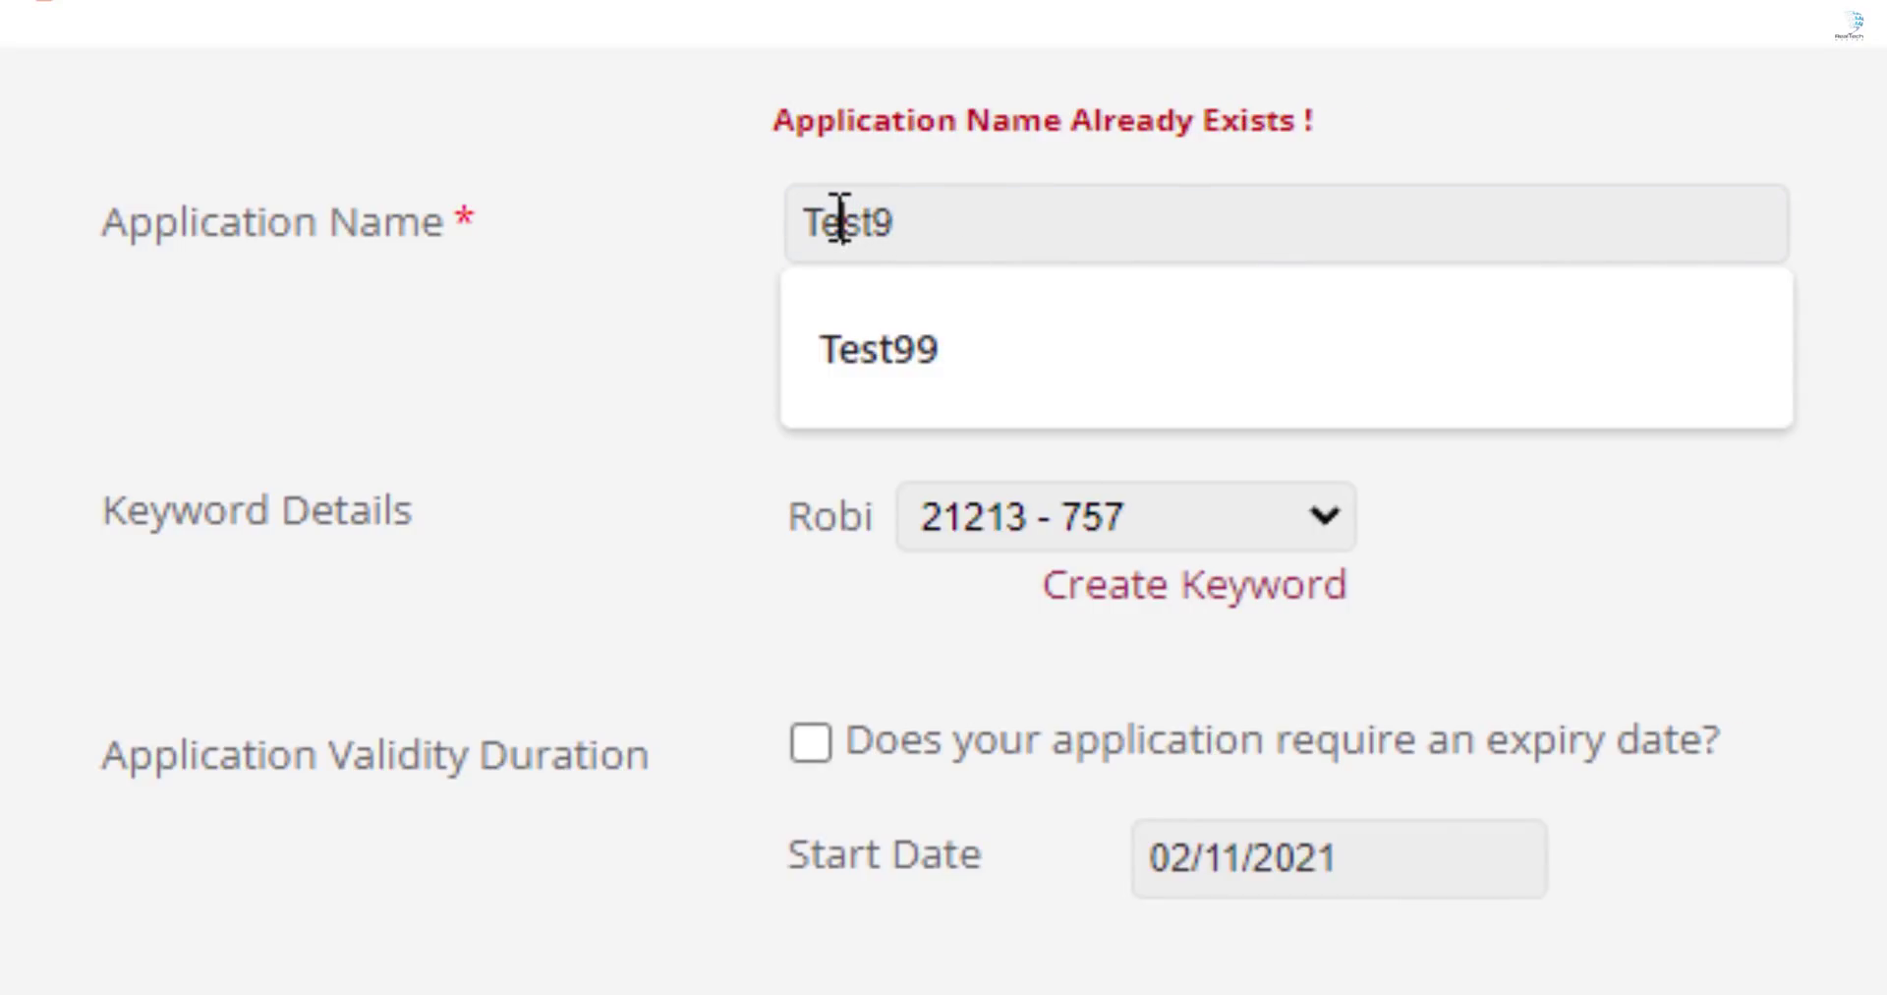
type("8")
left_click(912, 220)
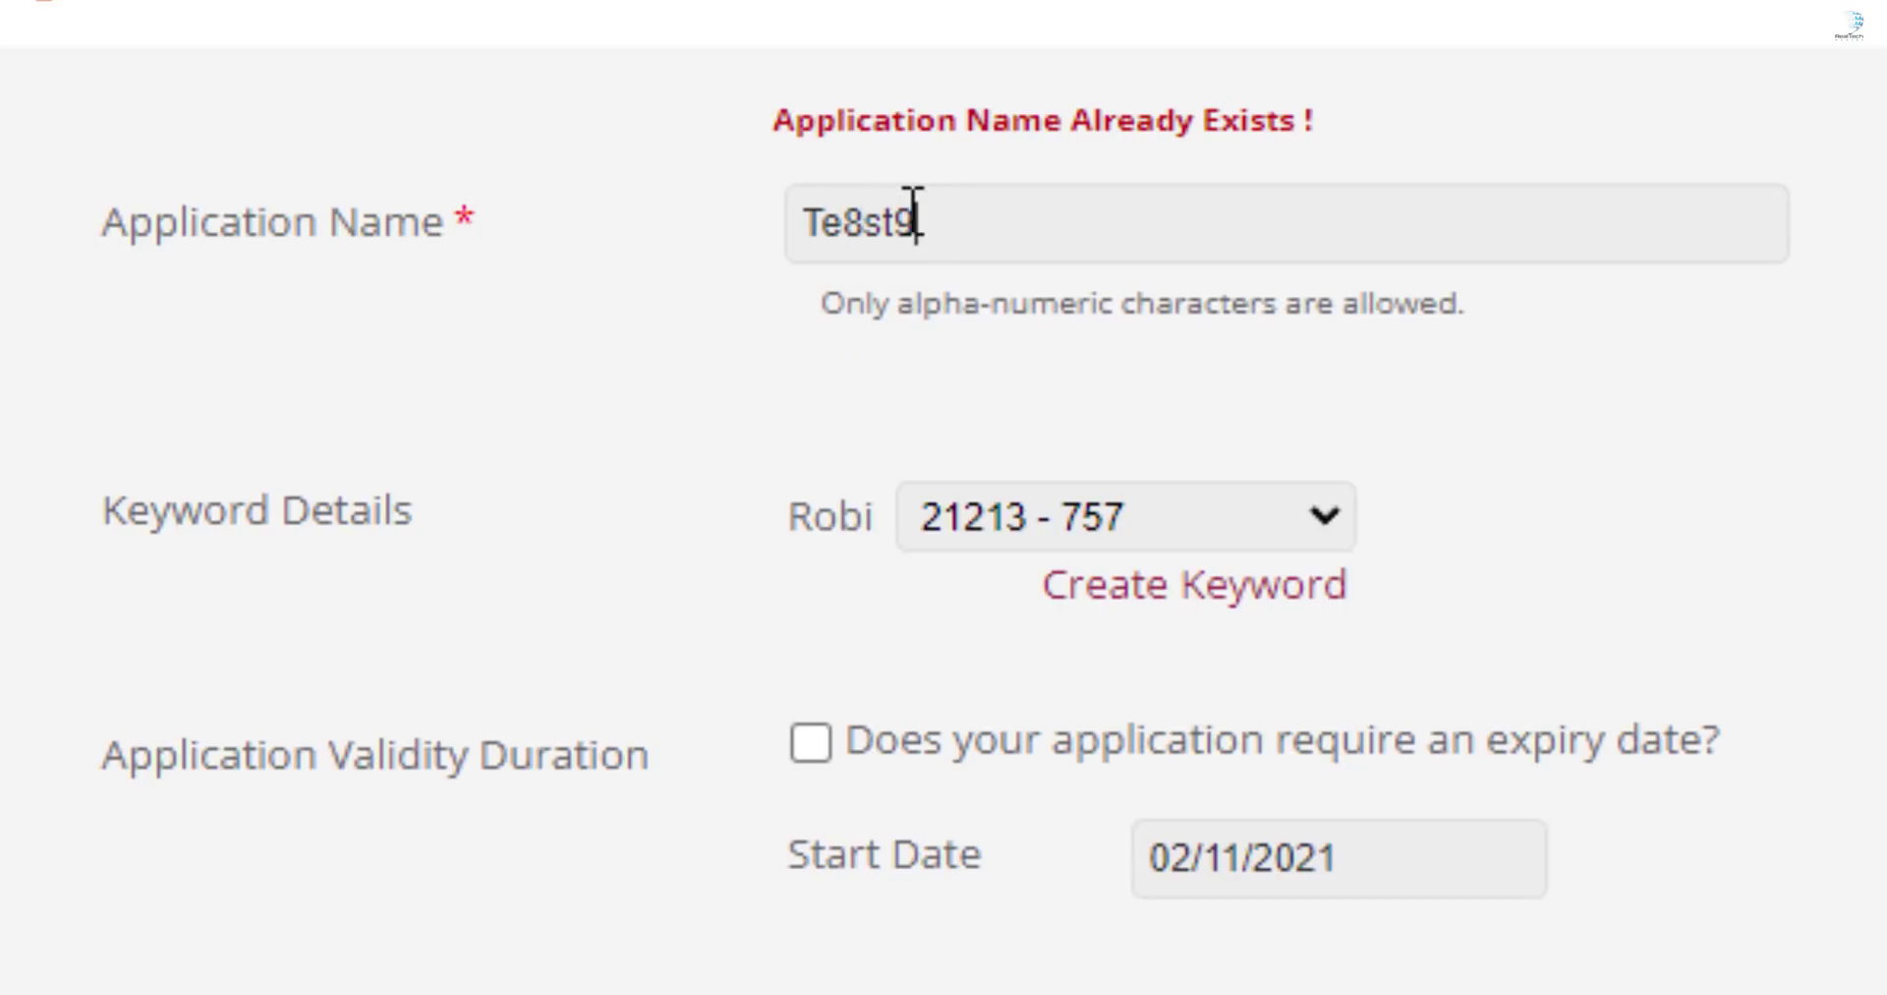
key("BackSpace")
left_click(1645, 510)
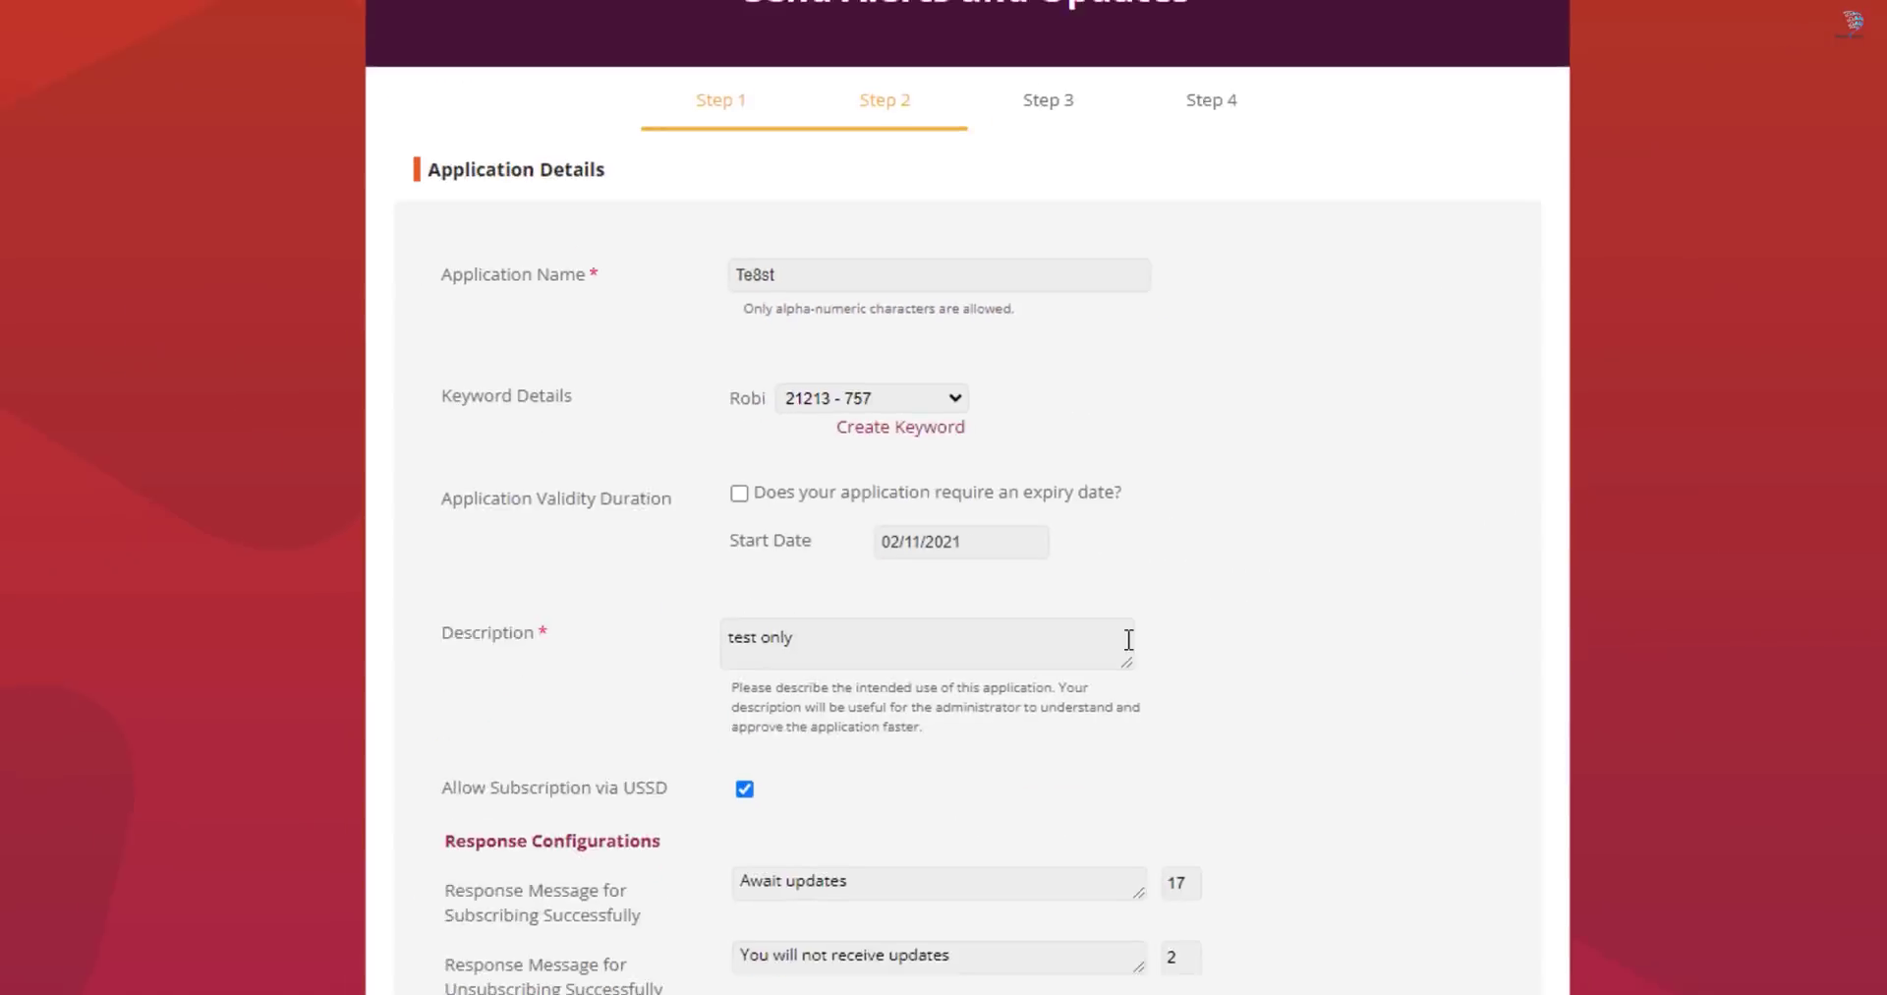
scroll(1095, 809, "down", 5)
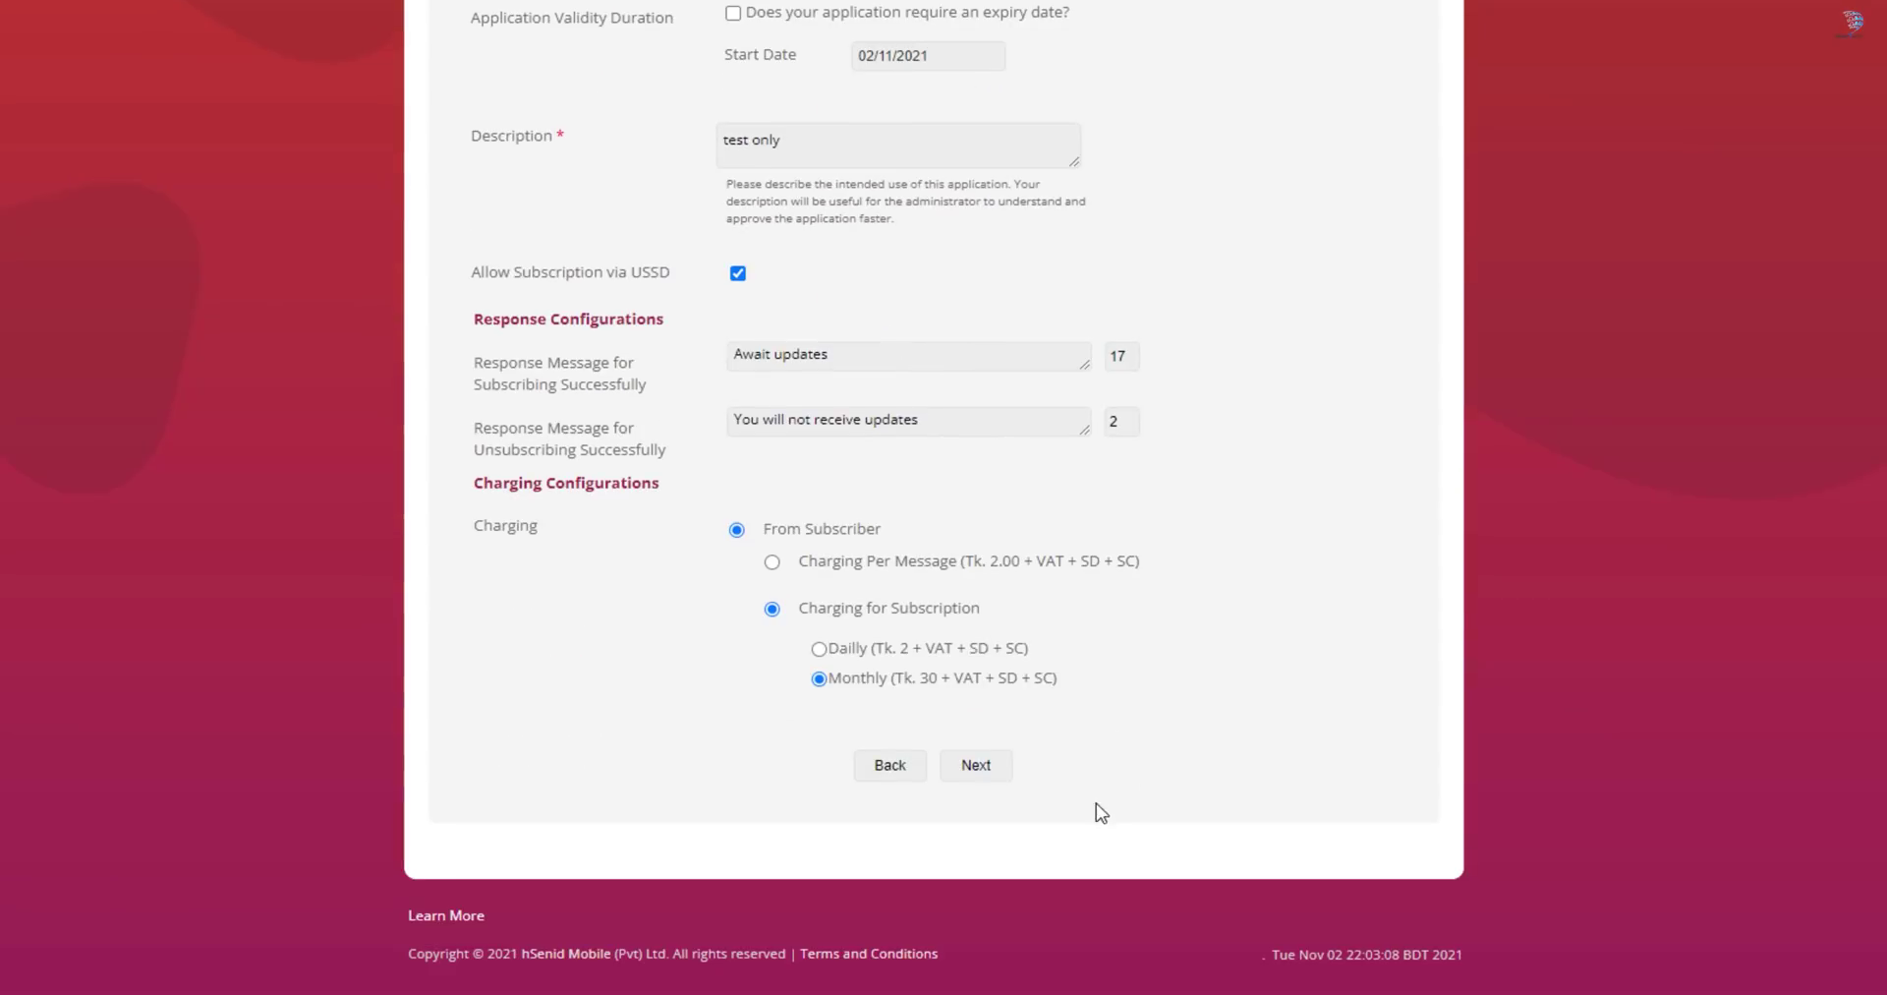
- Review the application summary on the verification page and confirm it to submit the app for approval
left_click(989, 768)
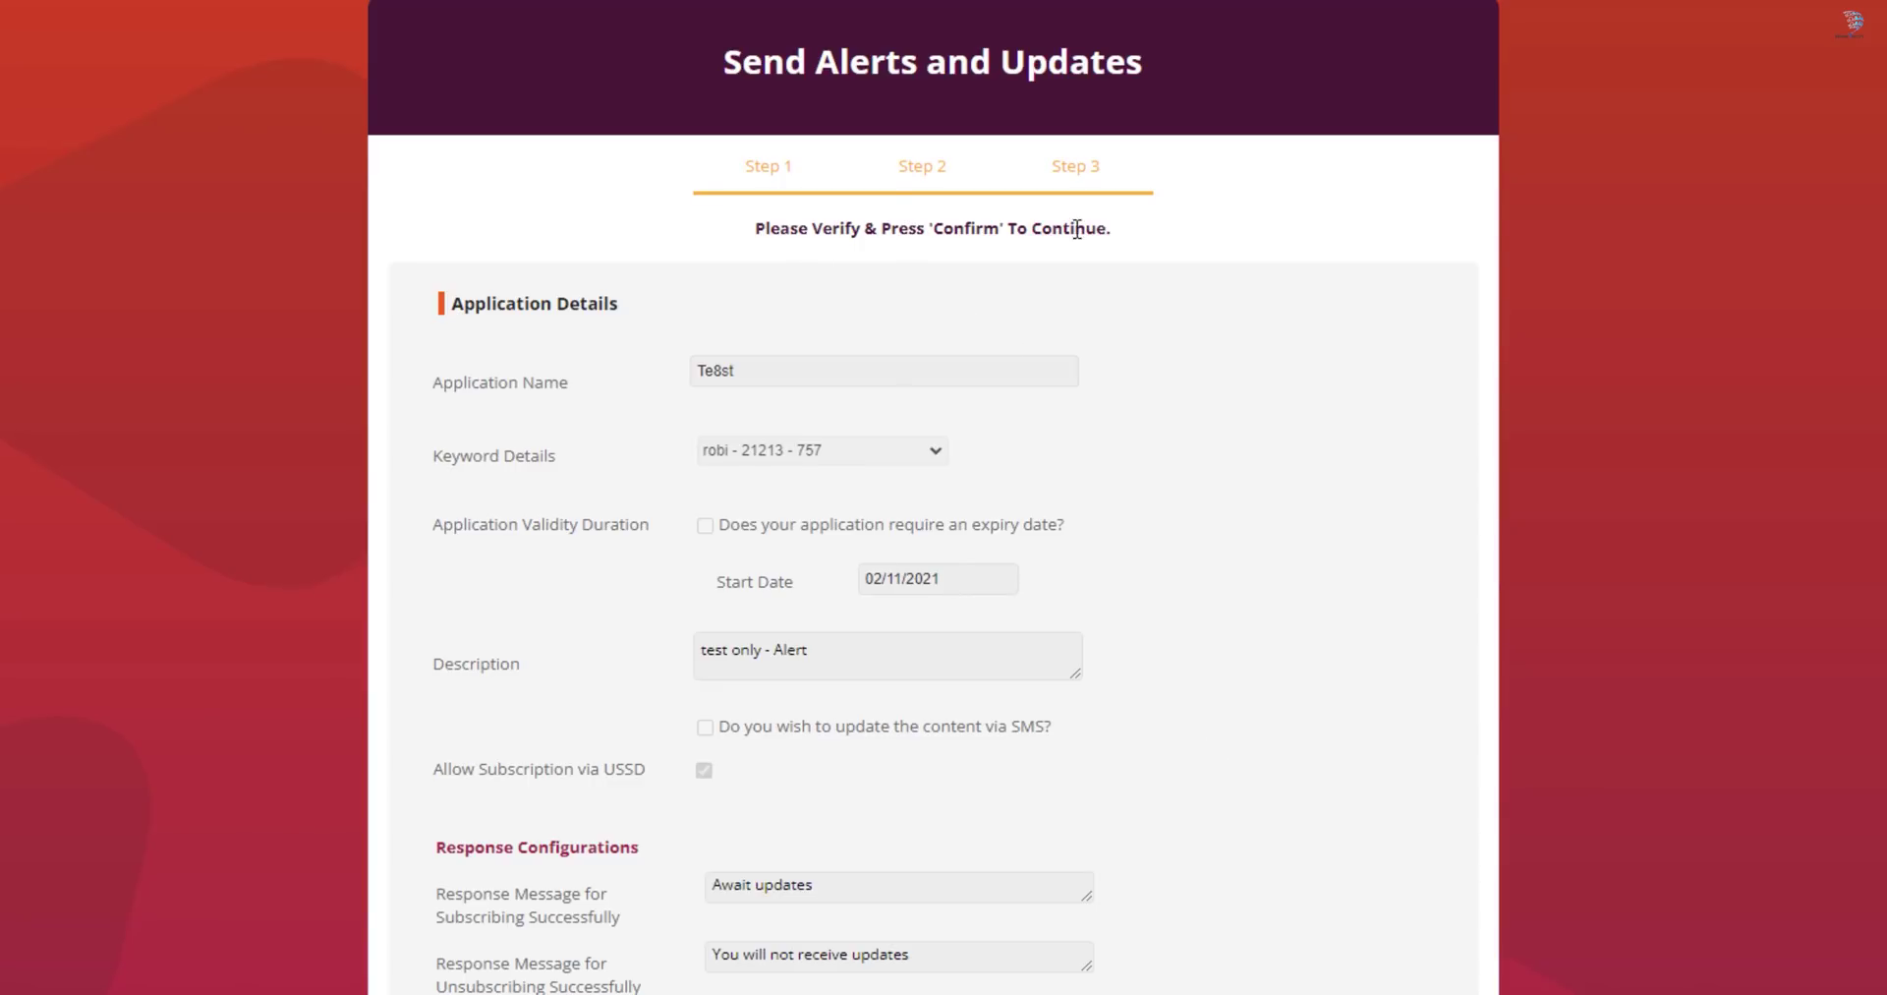
scroll(1199, 450, "down", 4)
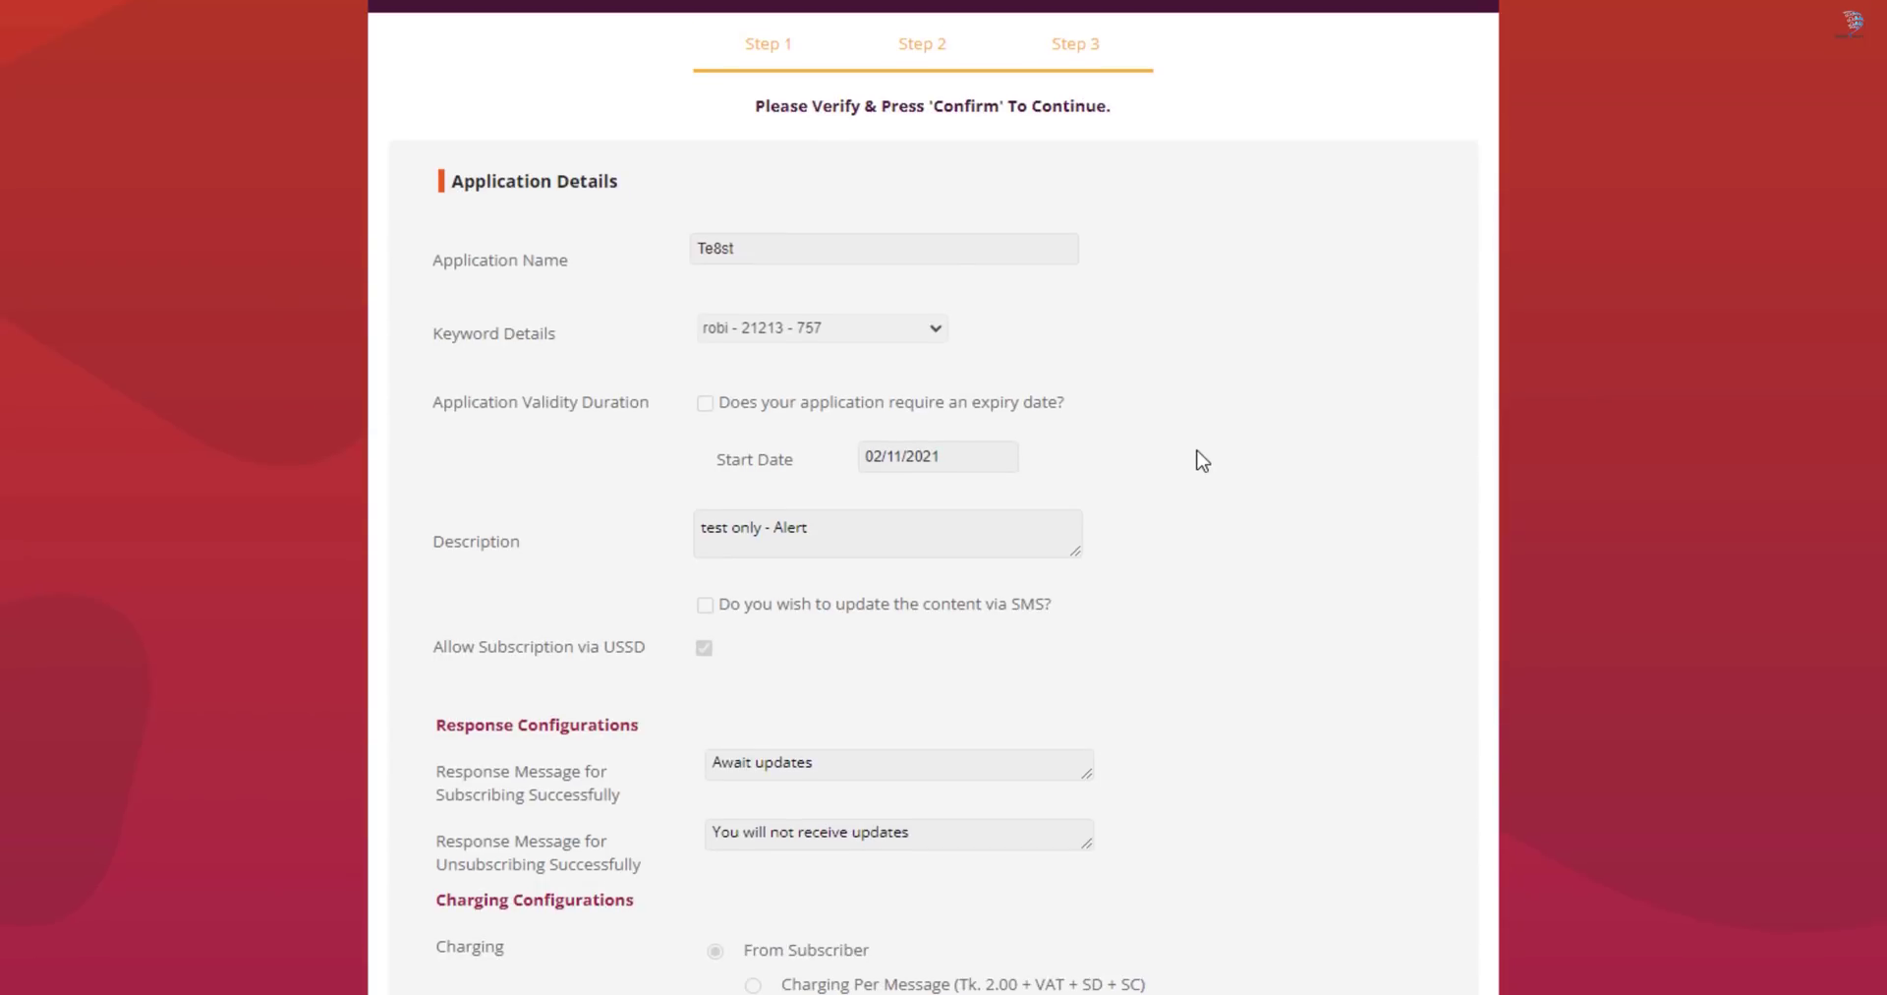
scroll(1204, 453, "down", 2)
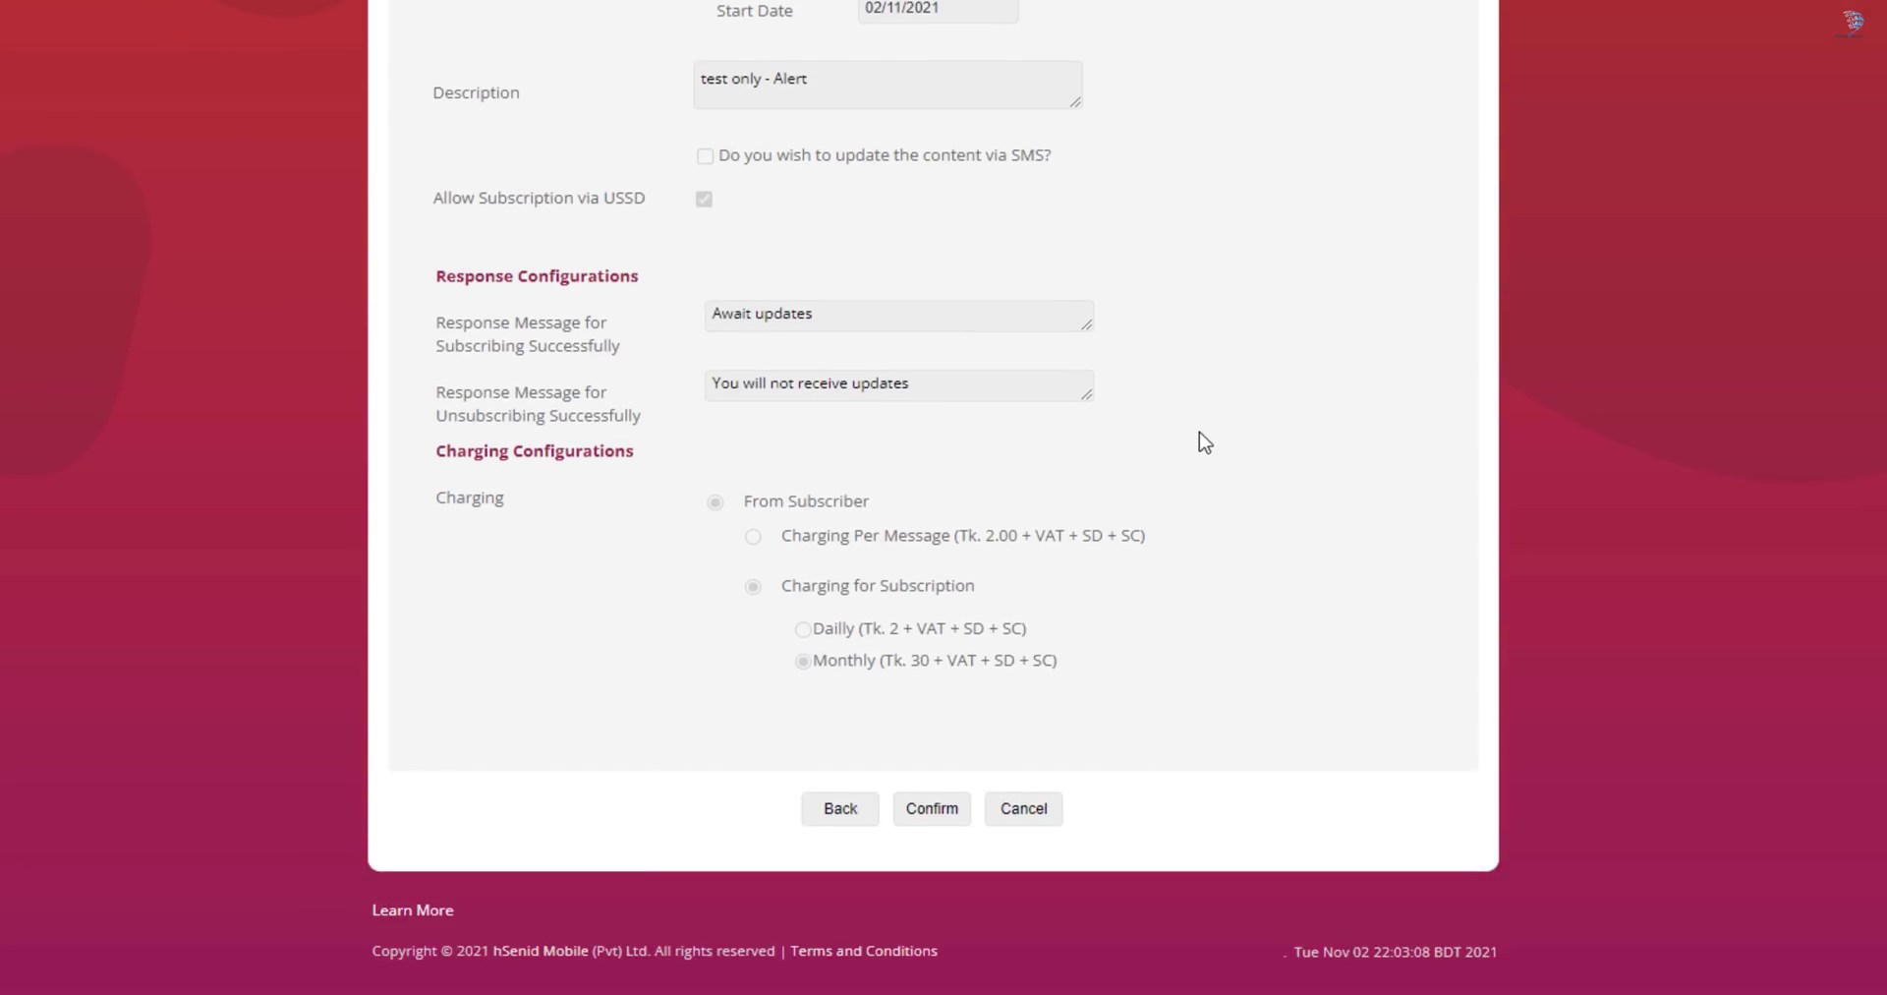
scroll(952, 781, "up", 5)
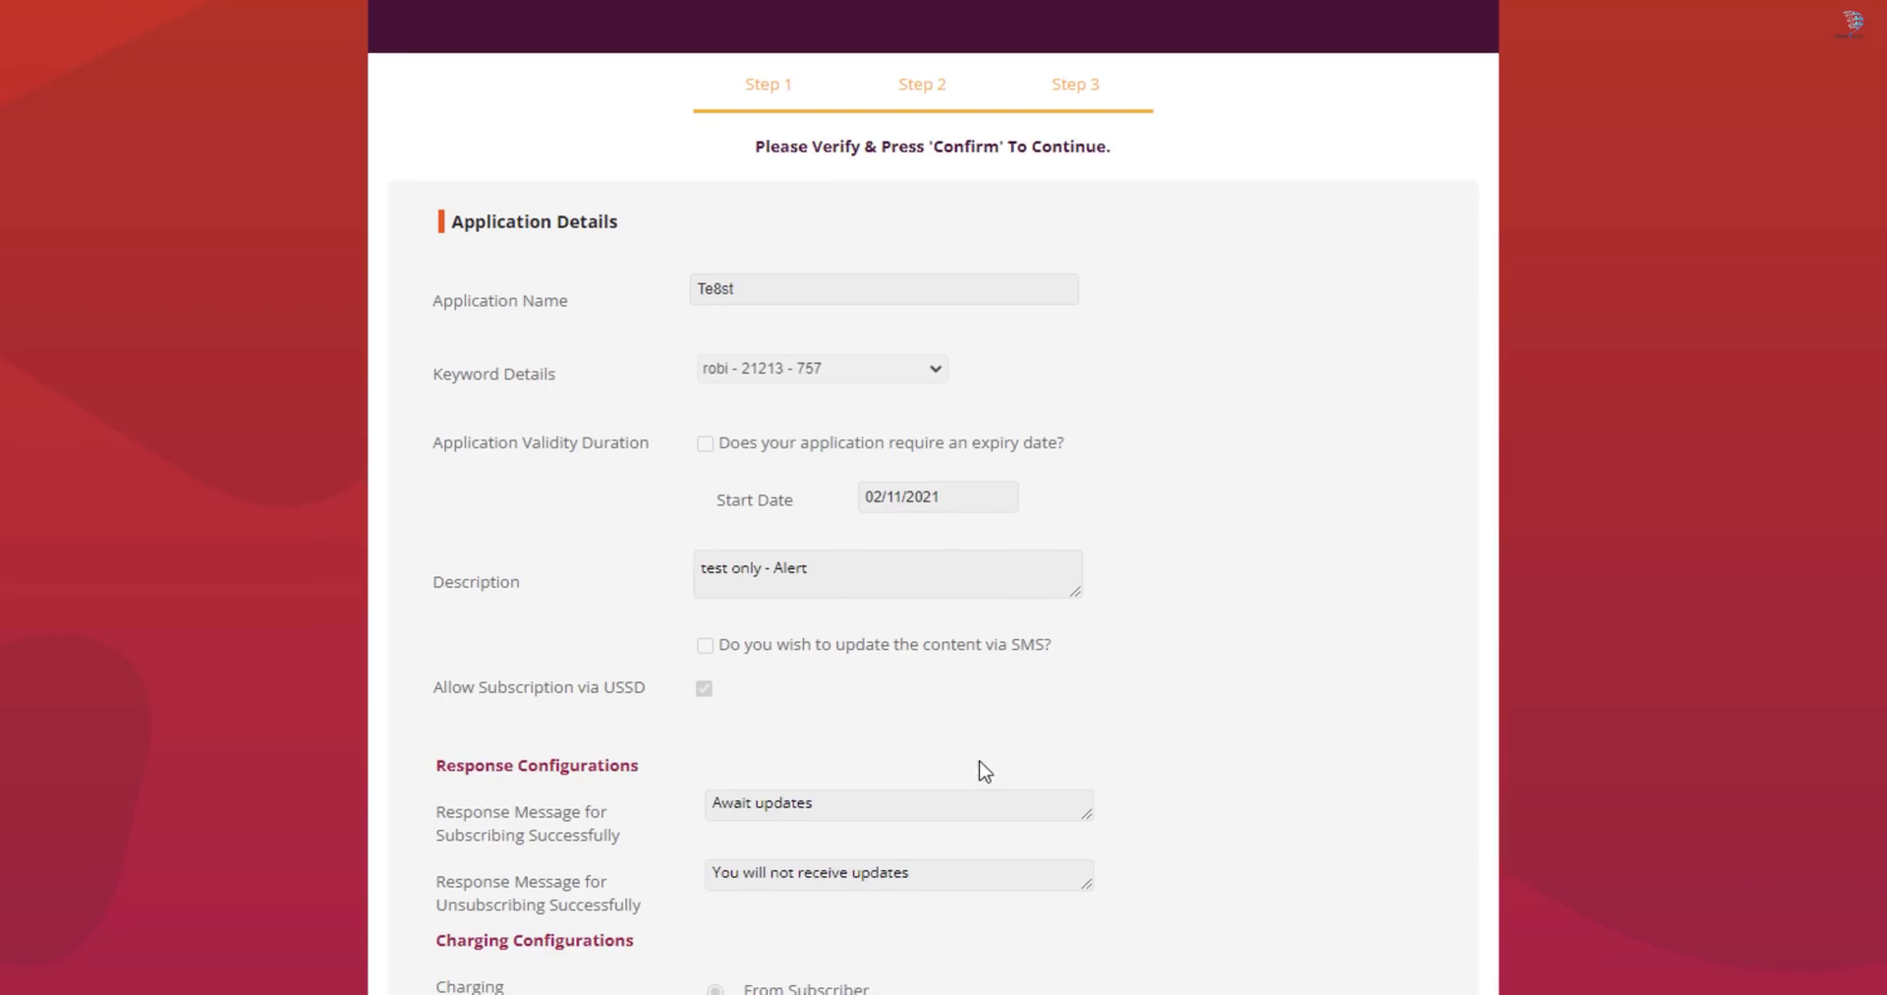
scroll(1224, 619, "down", 5)
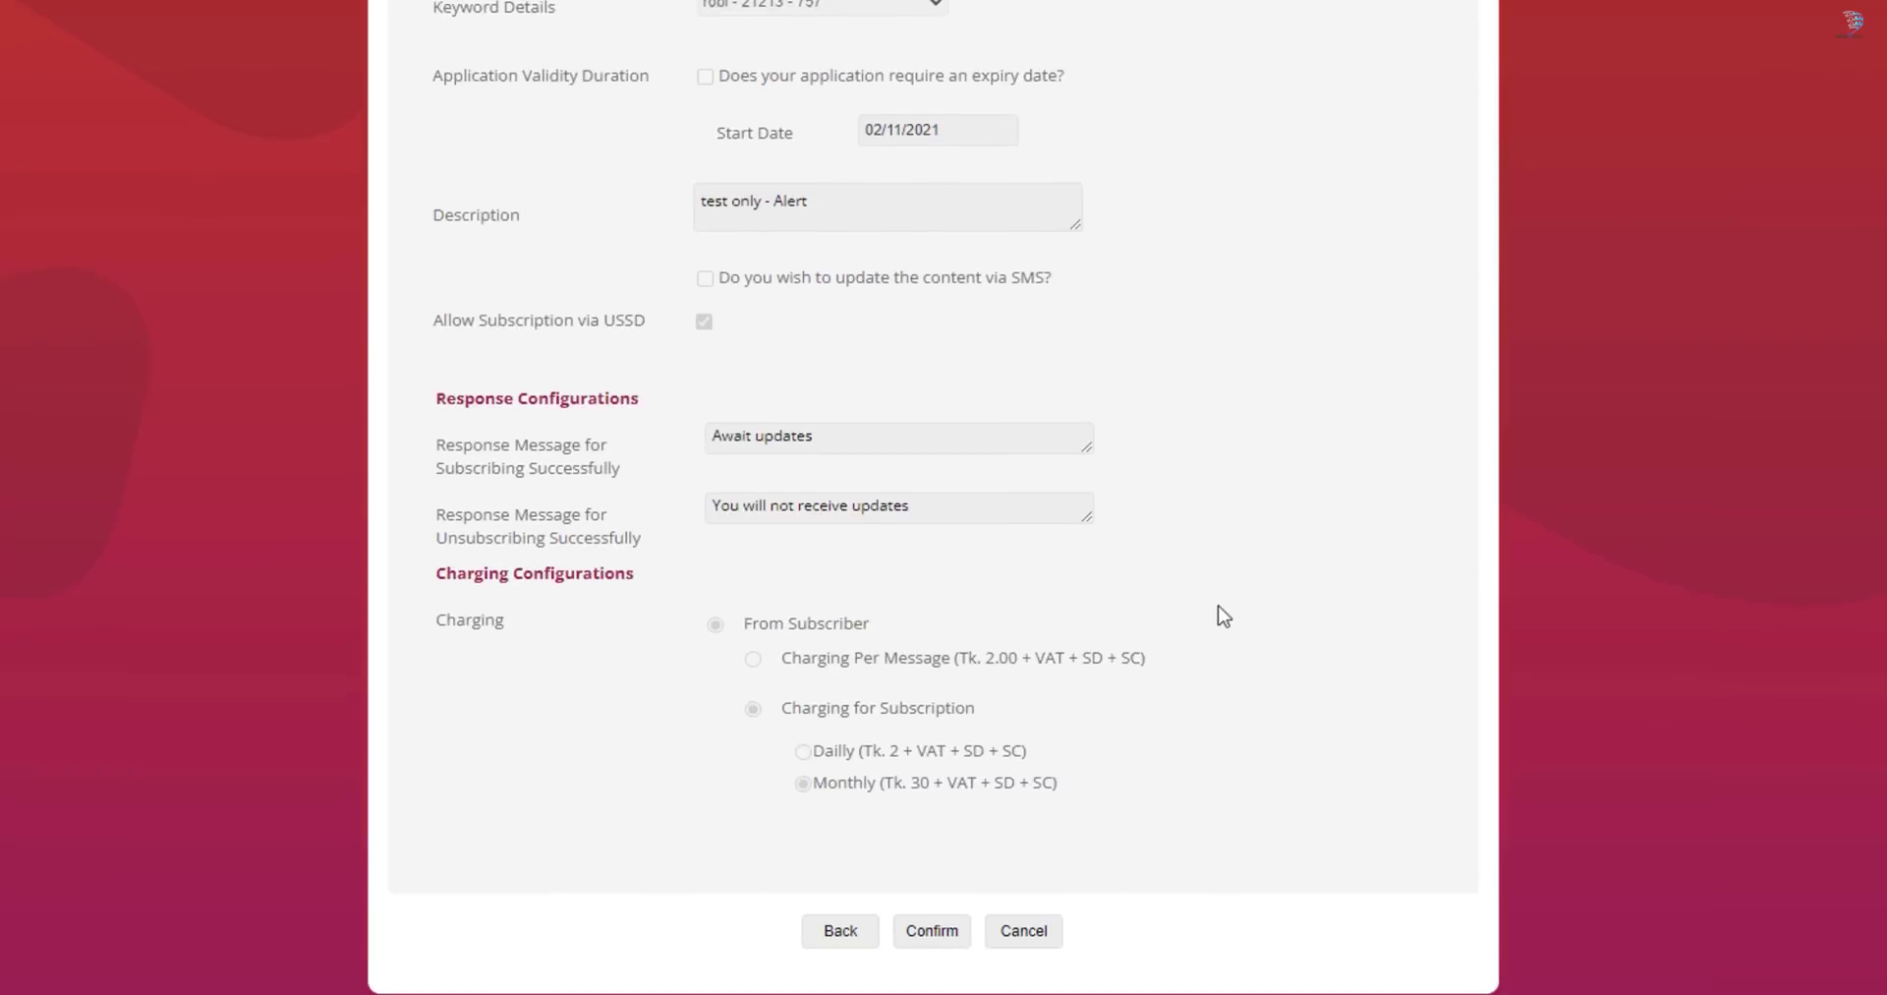
left_click(944, 812)
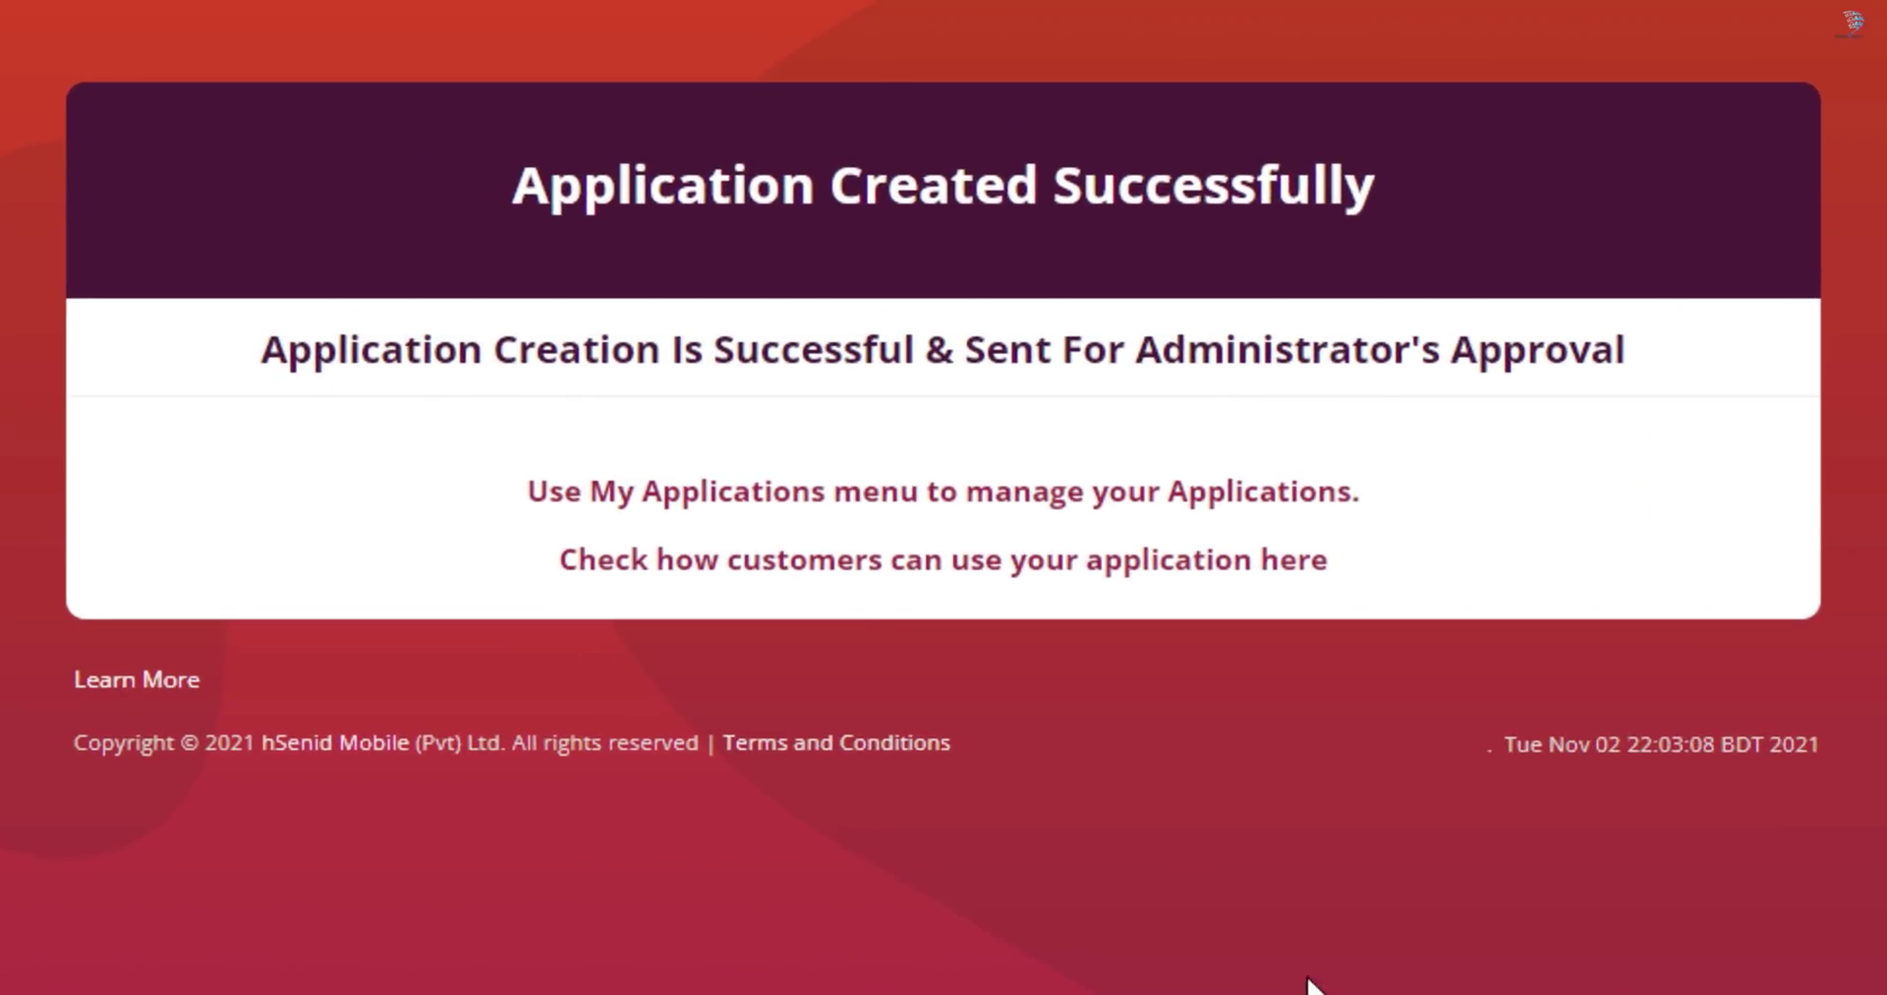
left_click_drag(337, 350, 1676, 348)
left_click(1698, 398)
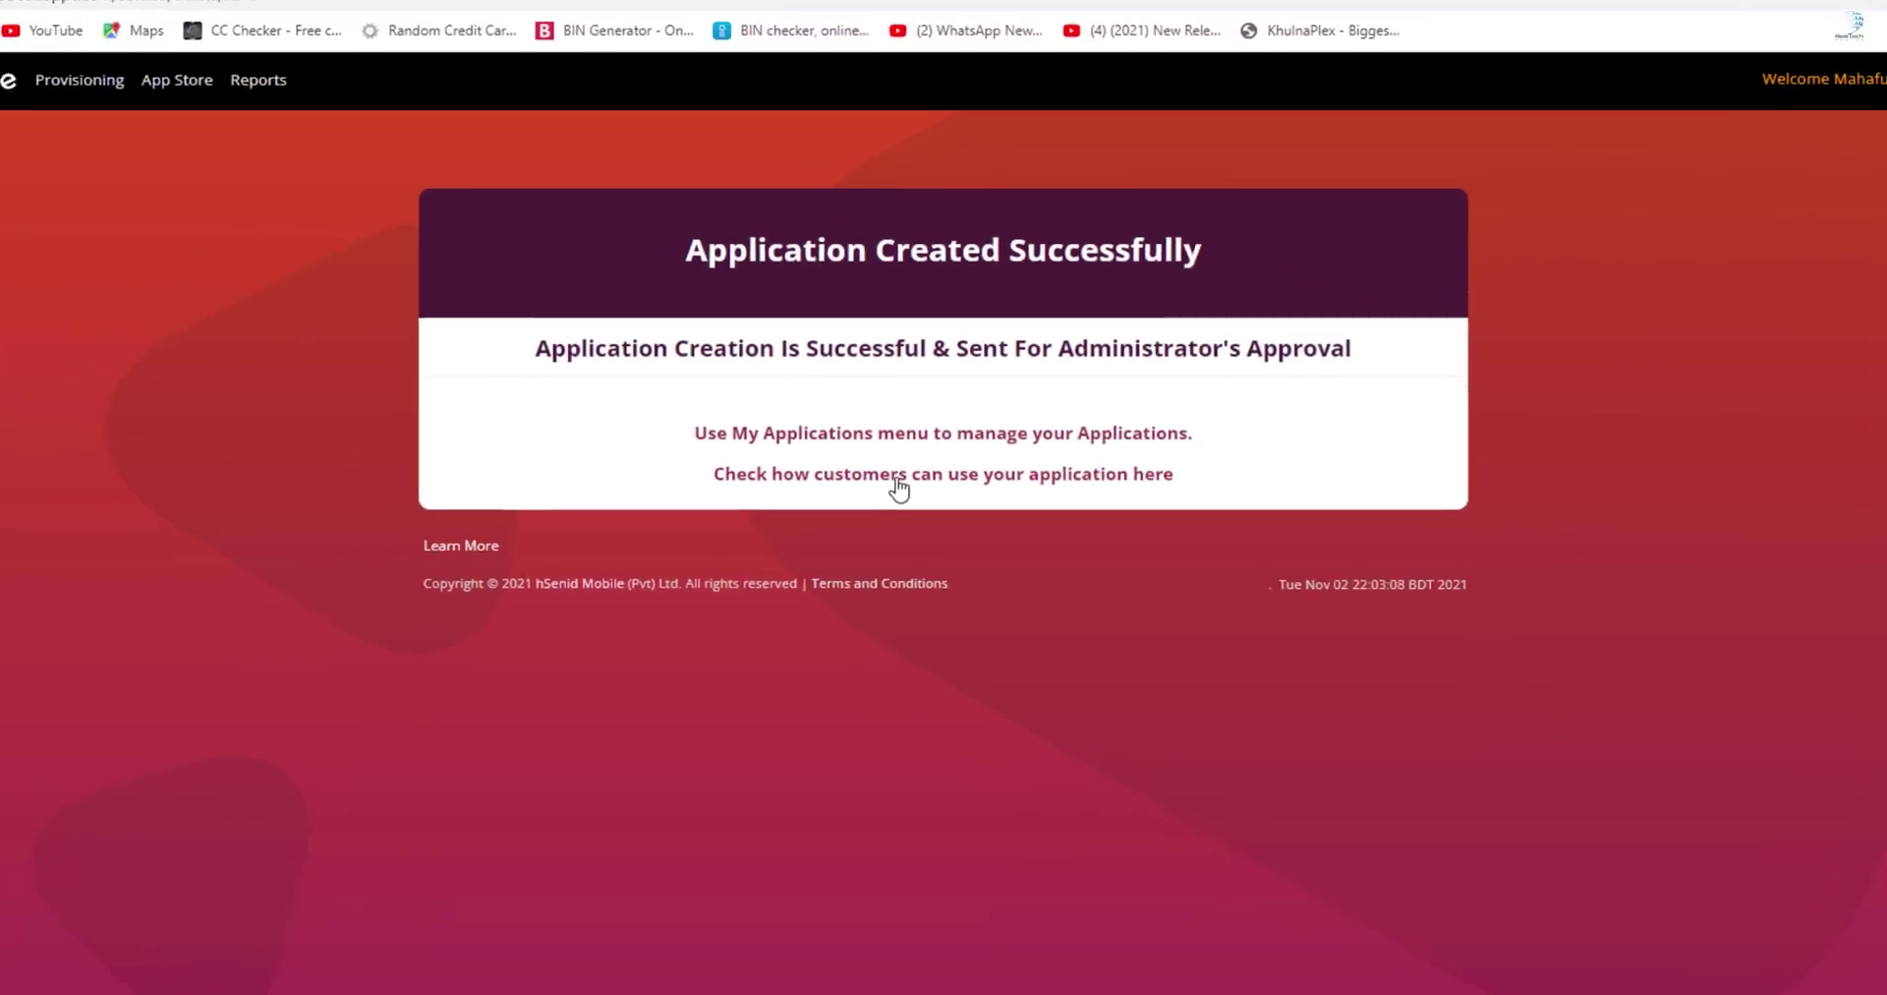
- Read the User Guide on how customers subscribe to the app, then return to the provisioning applications page
left_click(920, 560)
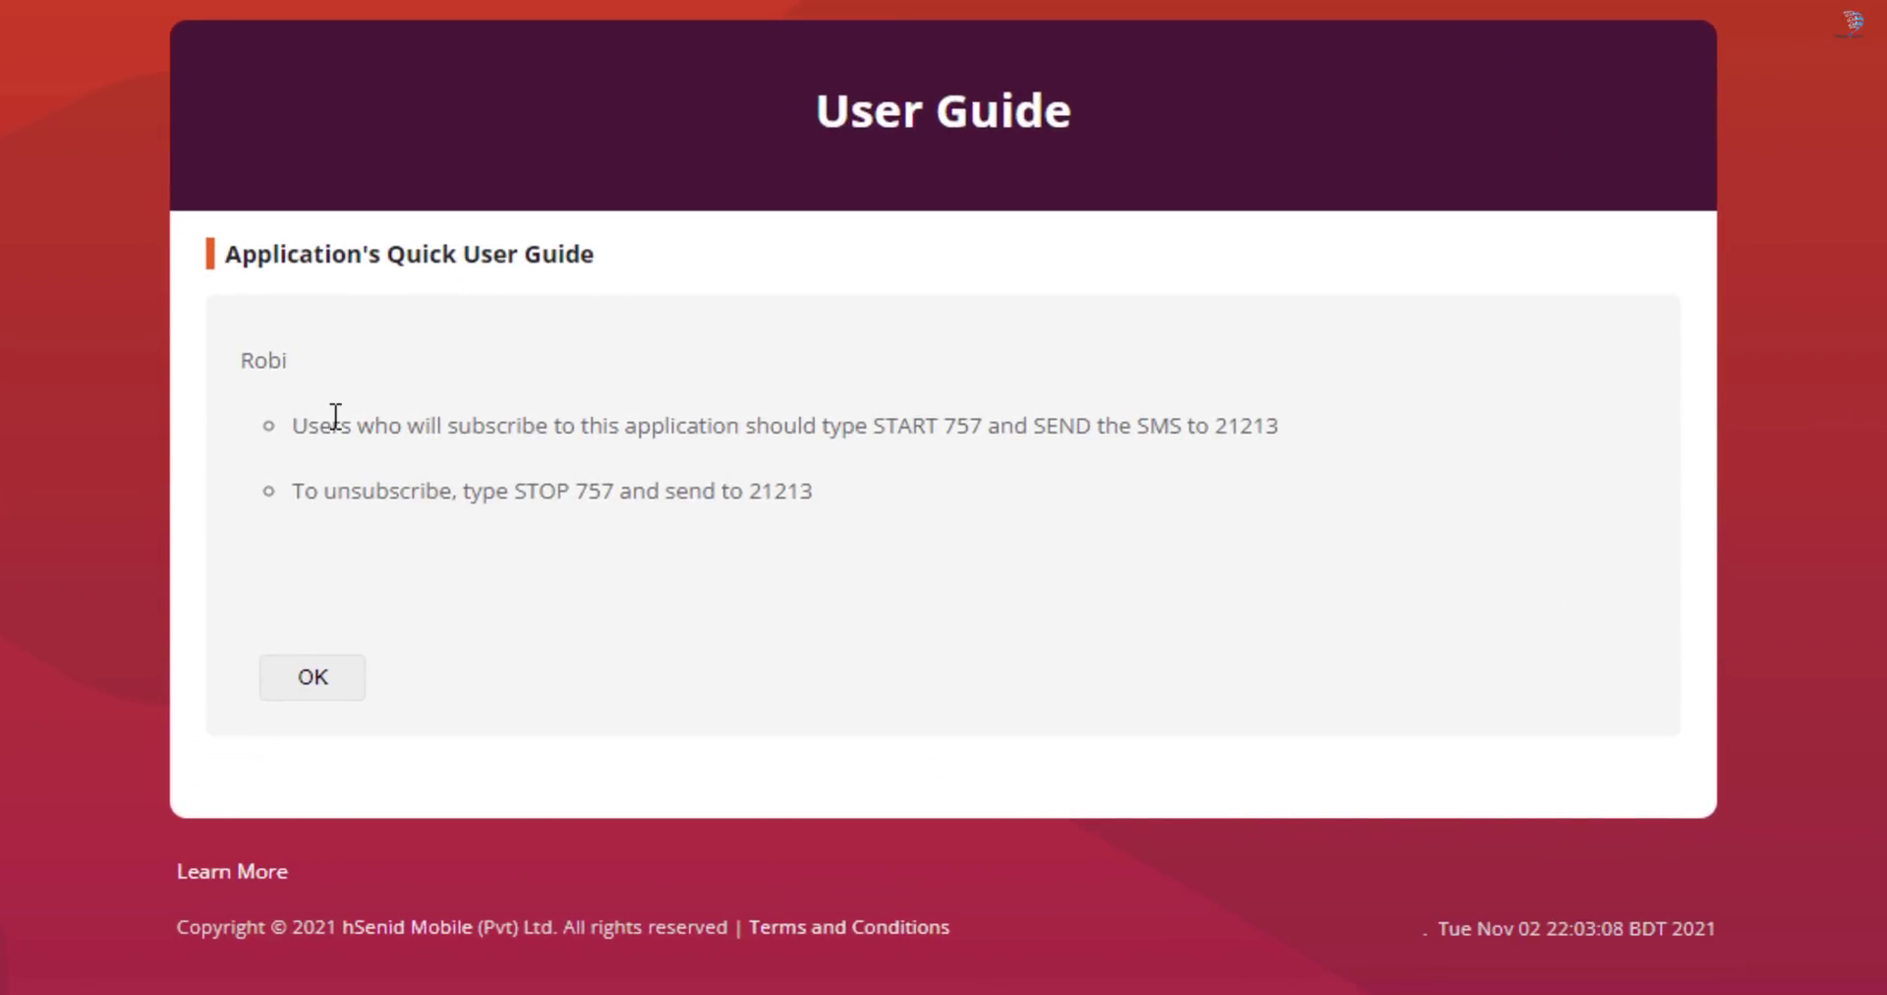
left_click_drag(293, 433, 1349, 431)
left_click(1179, 594)
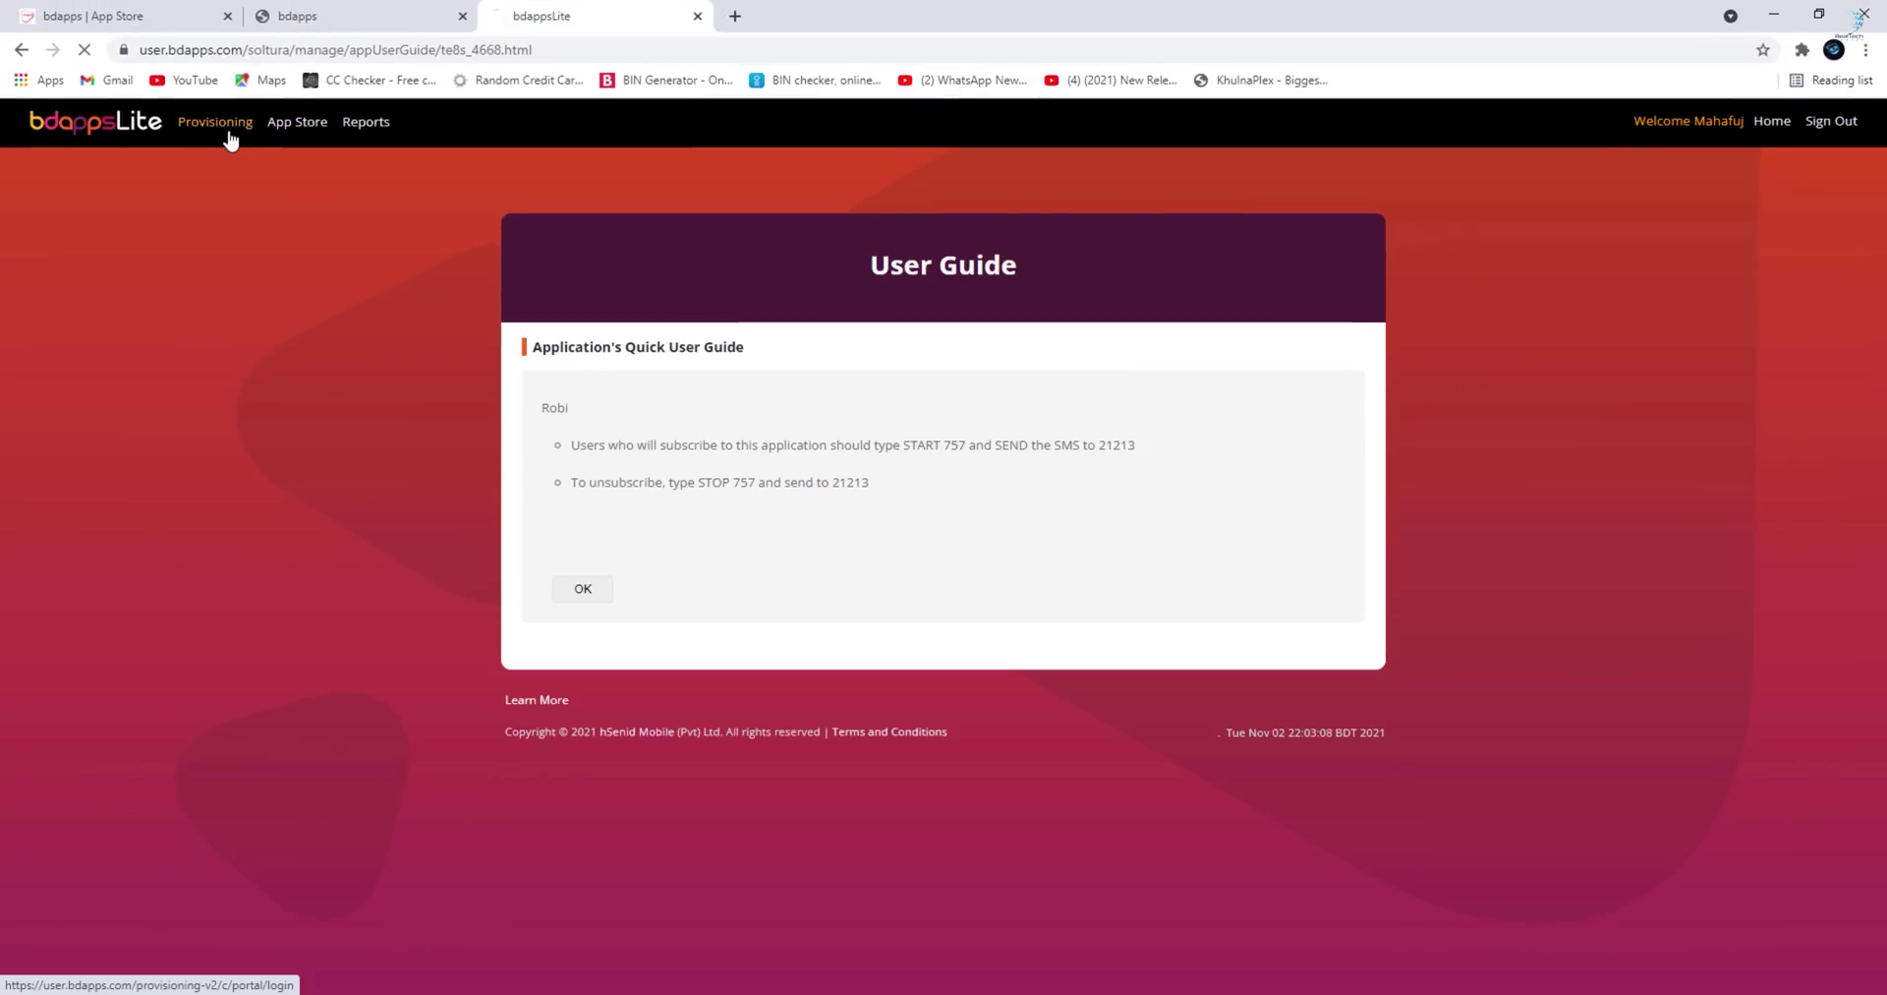
left_click(272, 188)
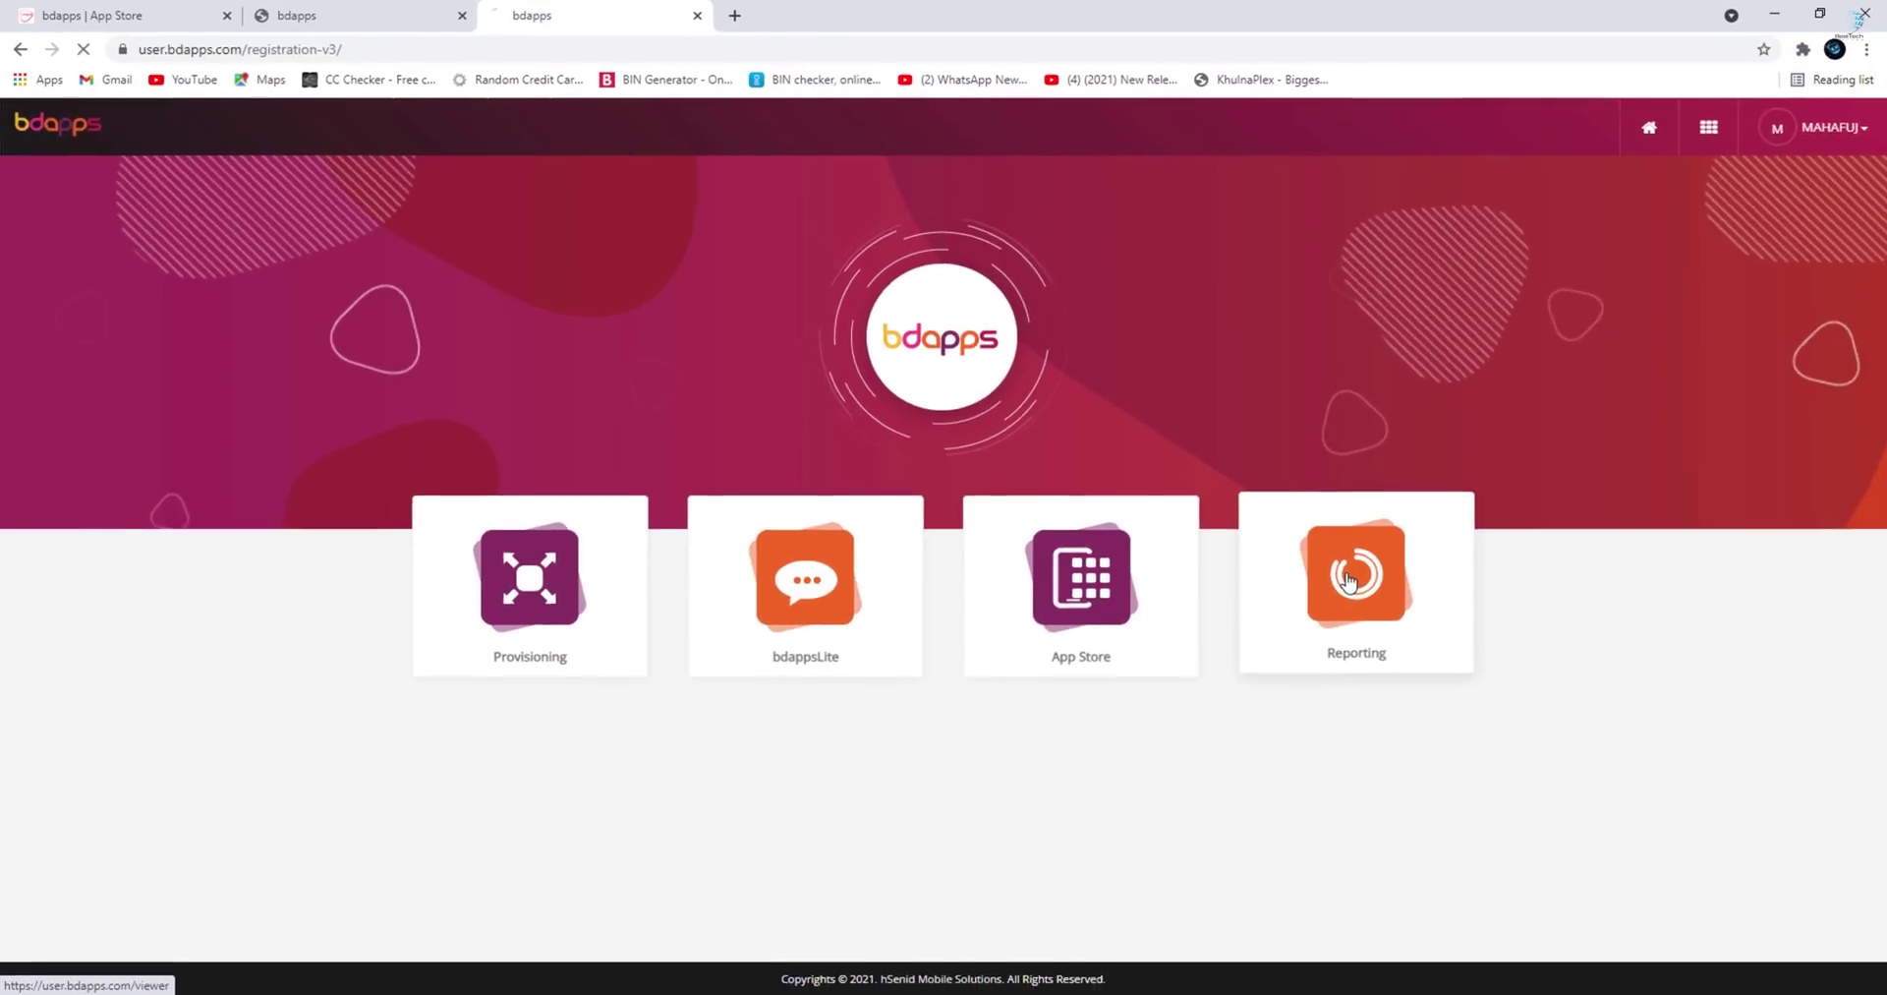
- Generate the Monthly Revenue/Traffic report for November 2021 under Overall Reports
left_click(1527, 603)
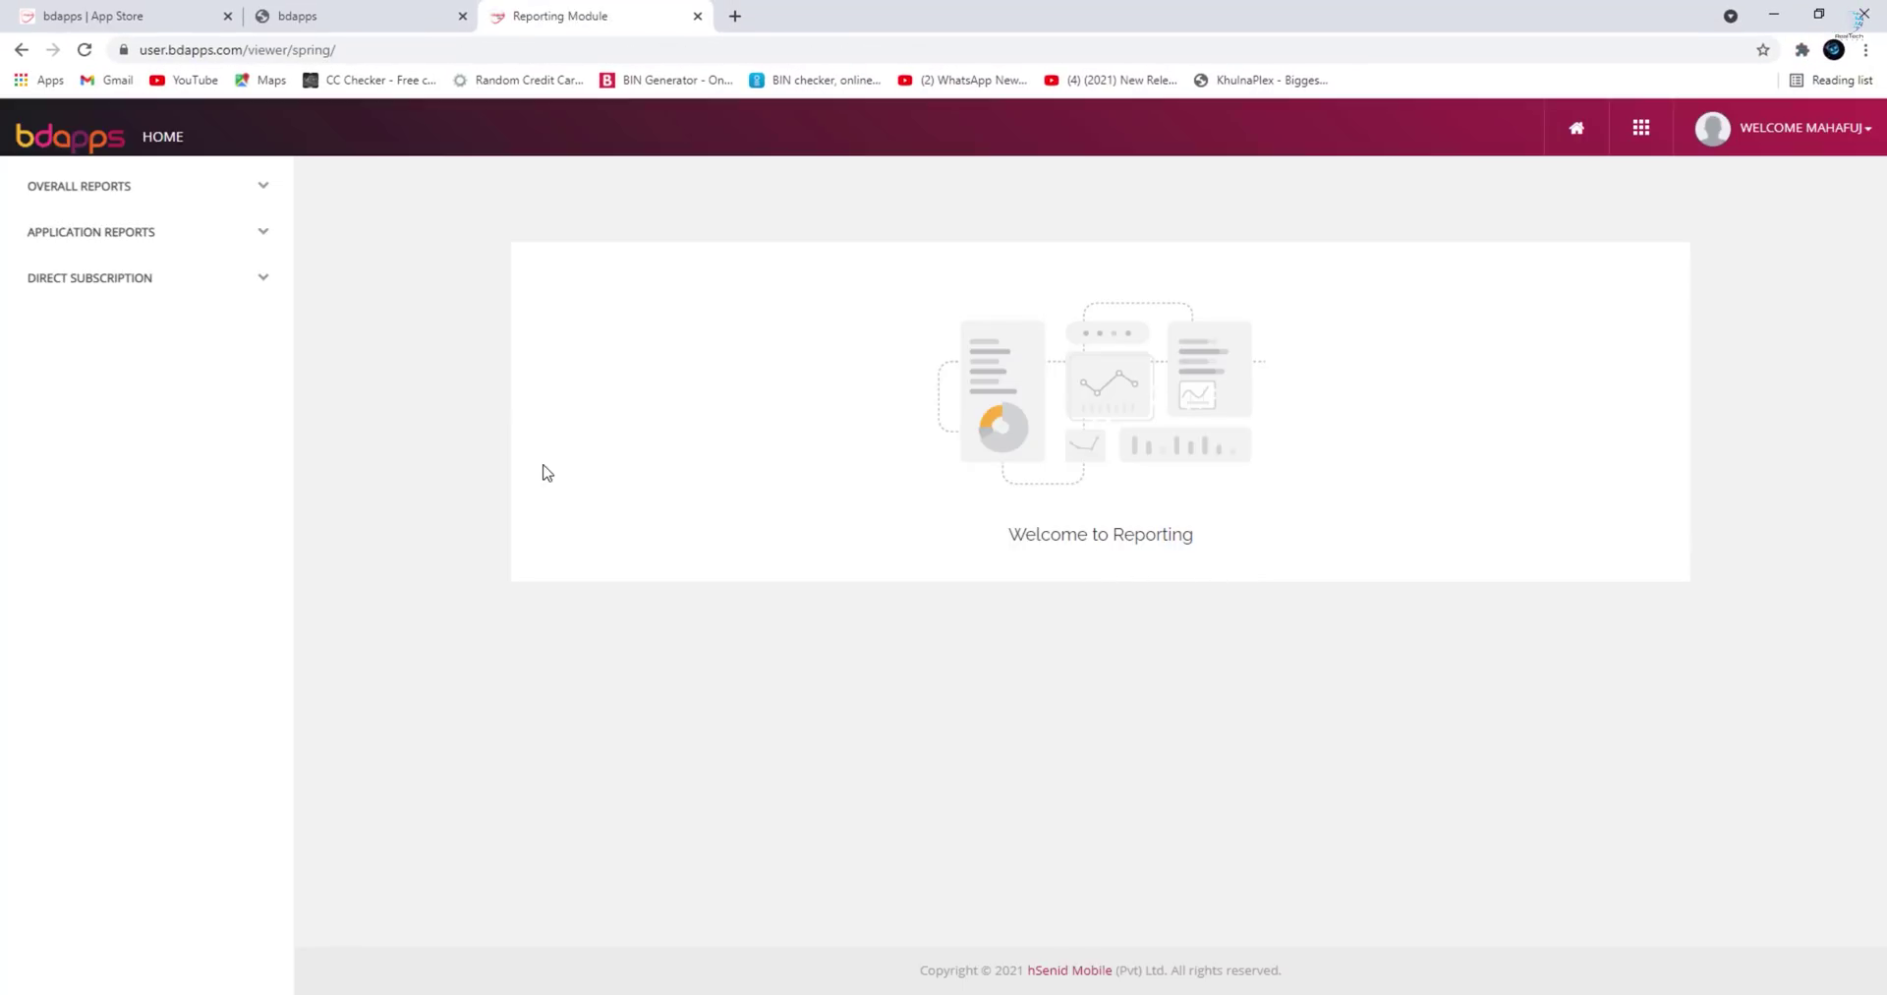
left_click(145, 187)
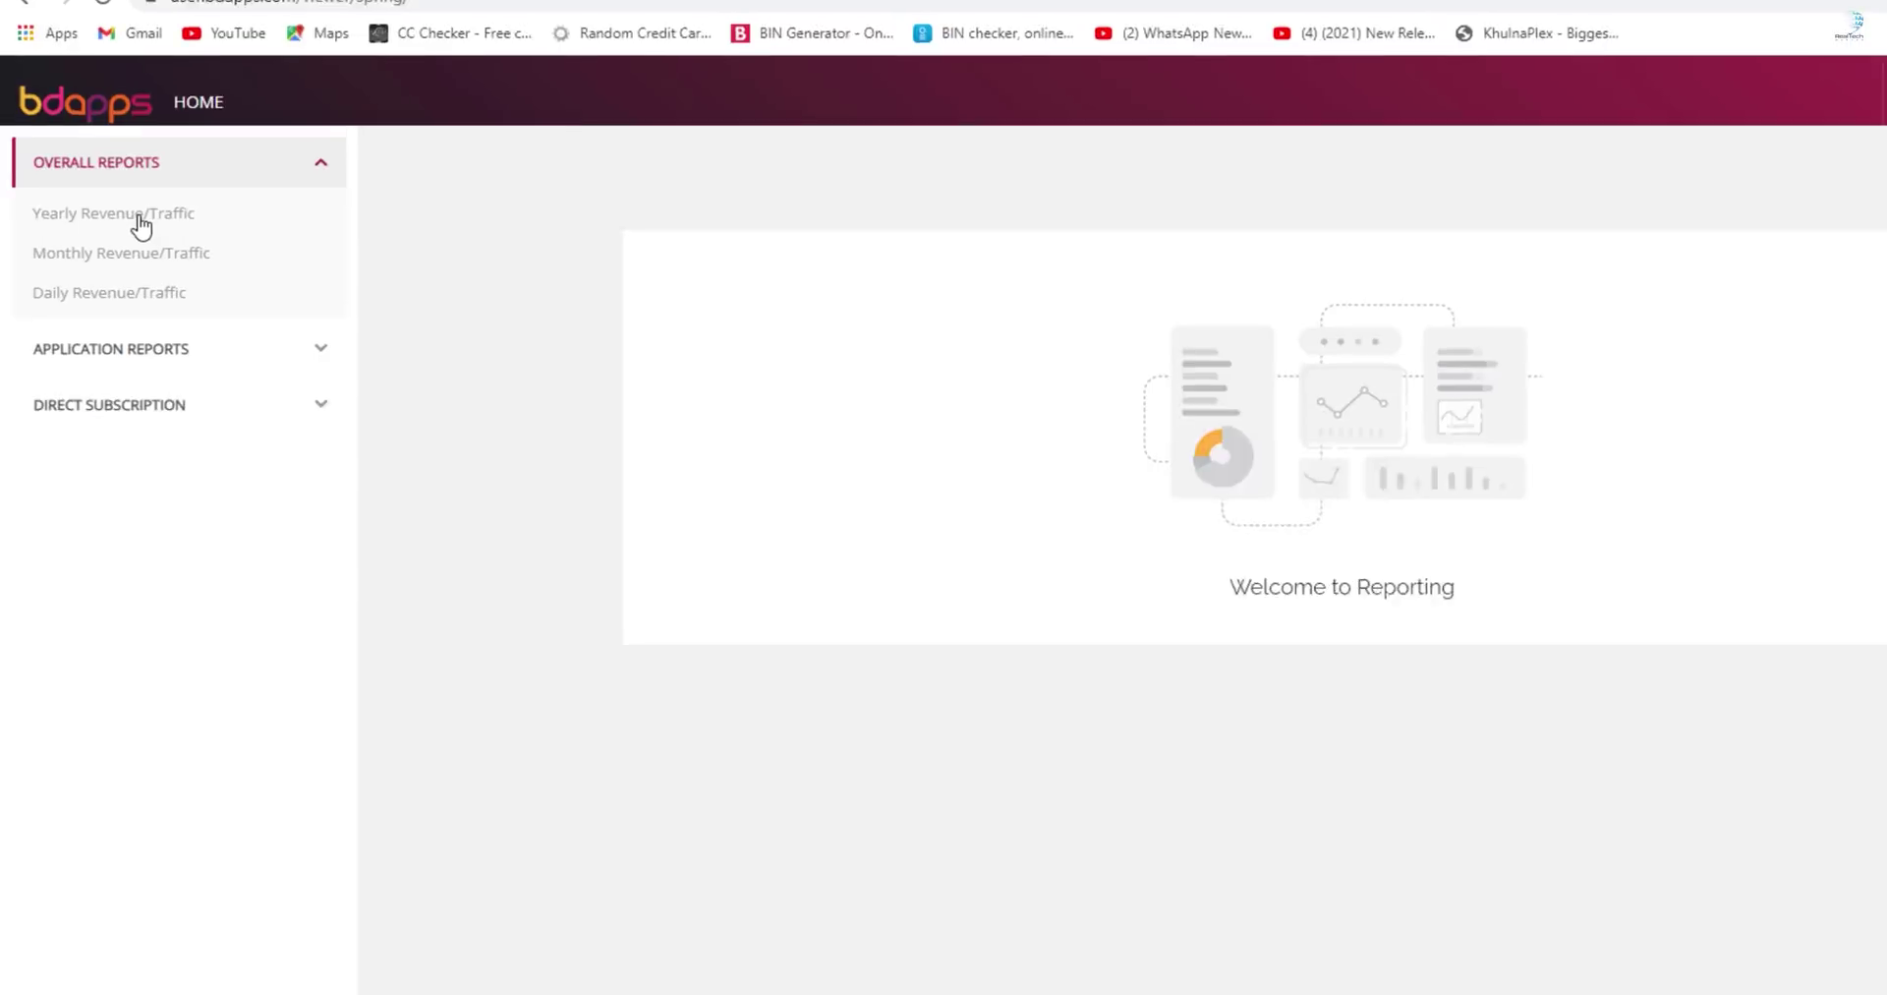
left_click(114, 229)
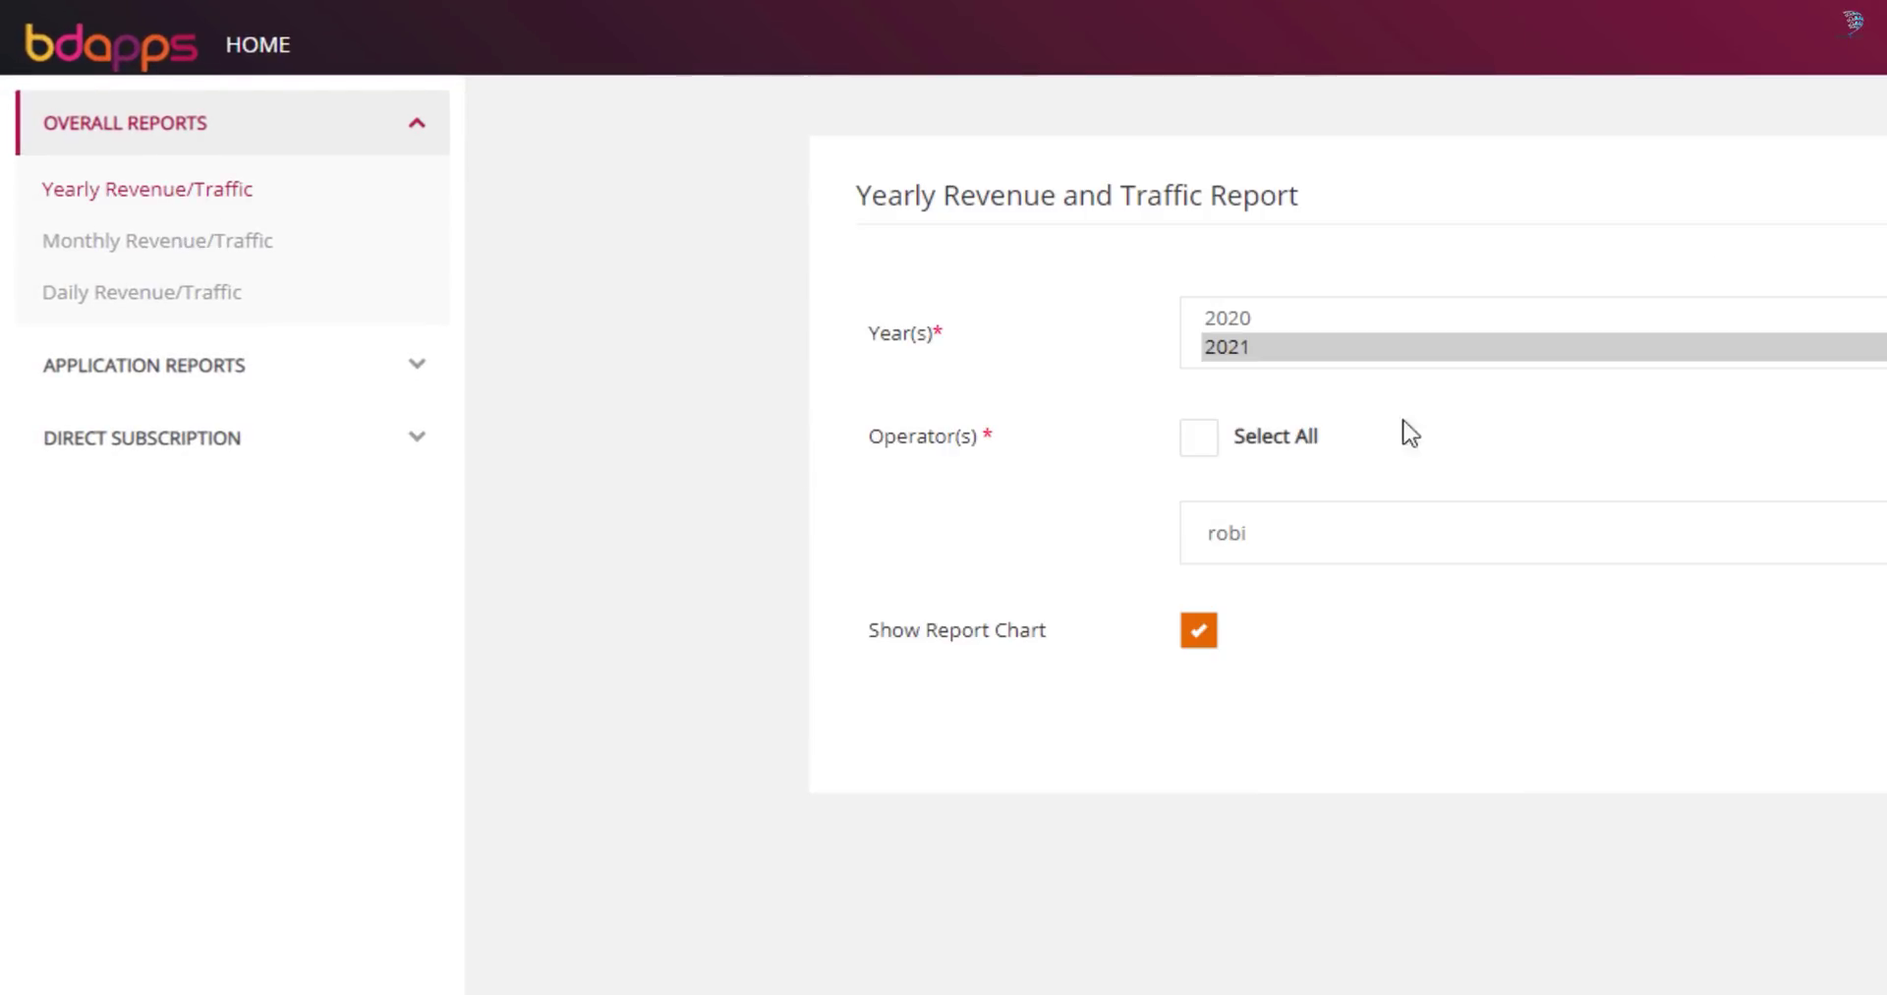
left_click(188, 126)
left_click(189, 133)
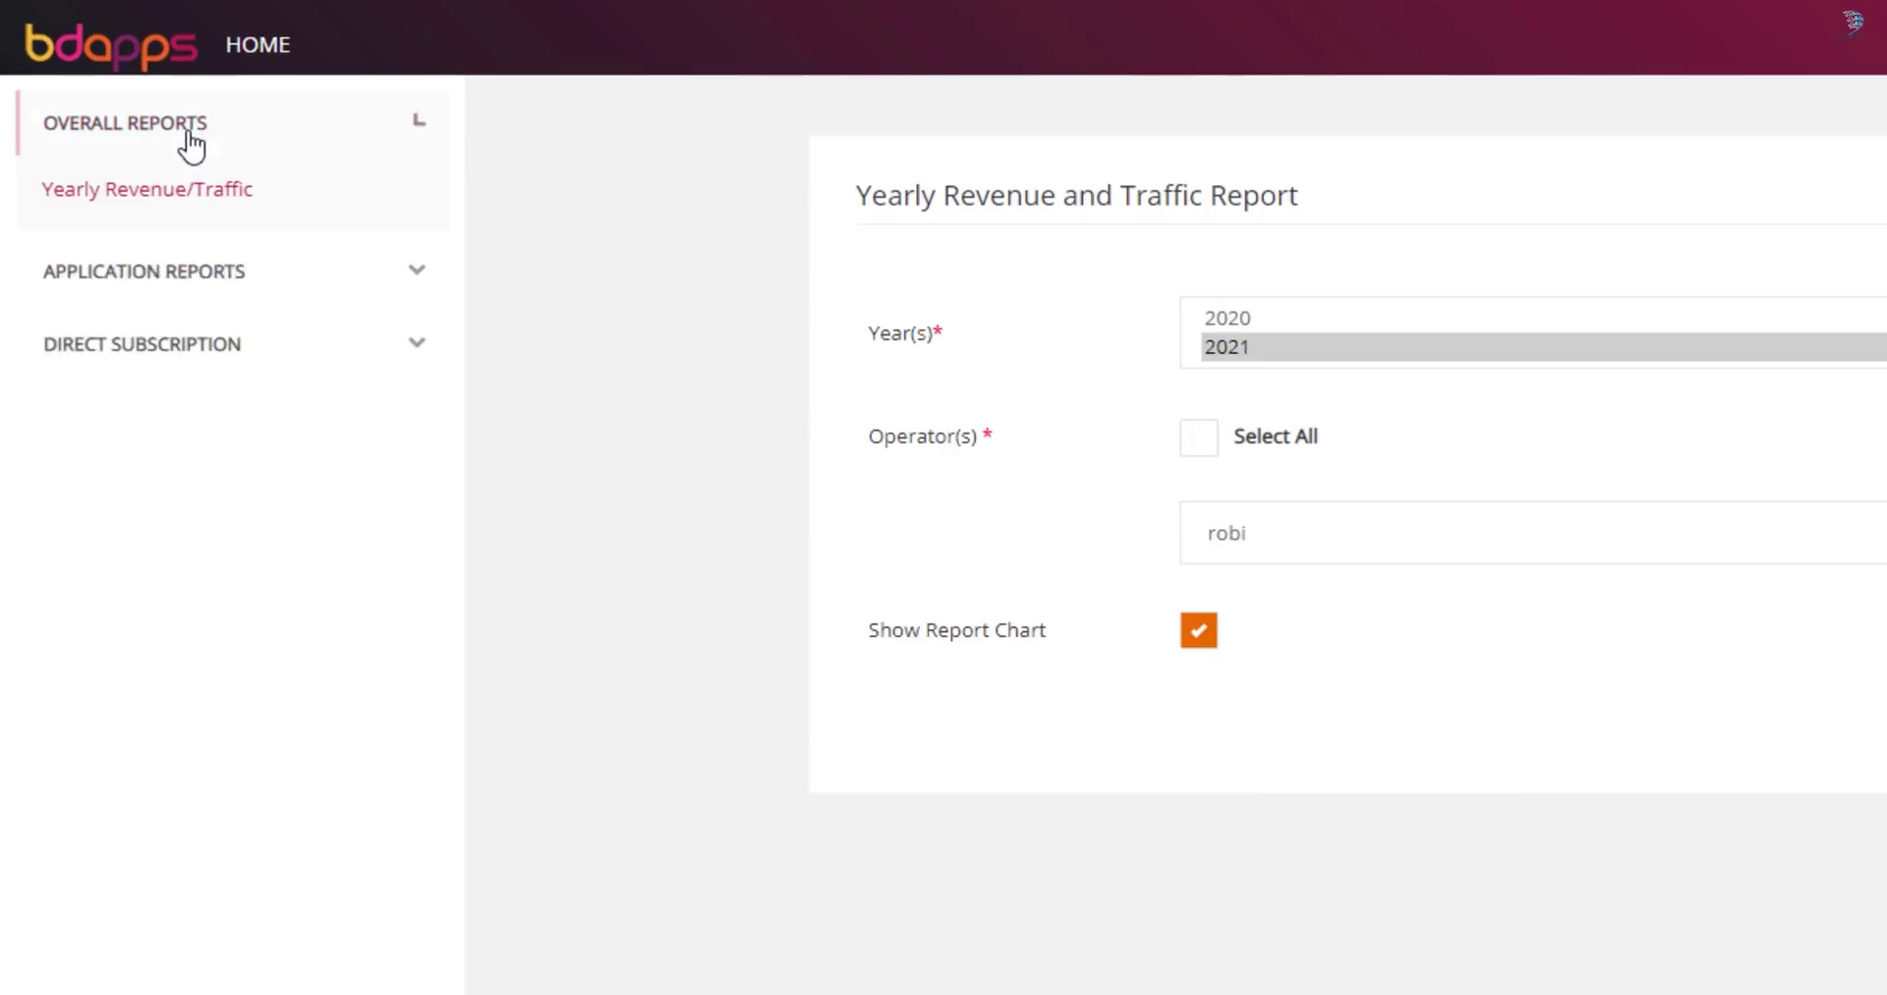
left_click(181, 251)
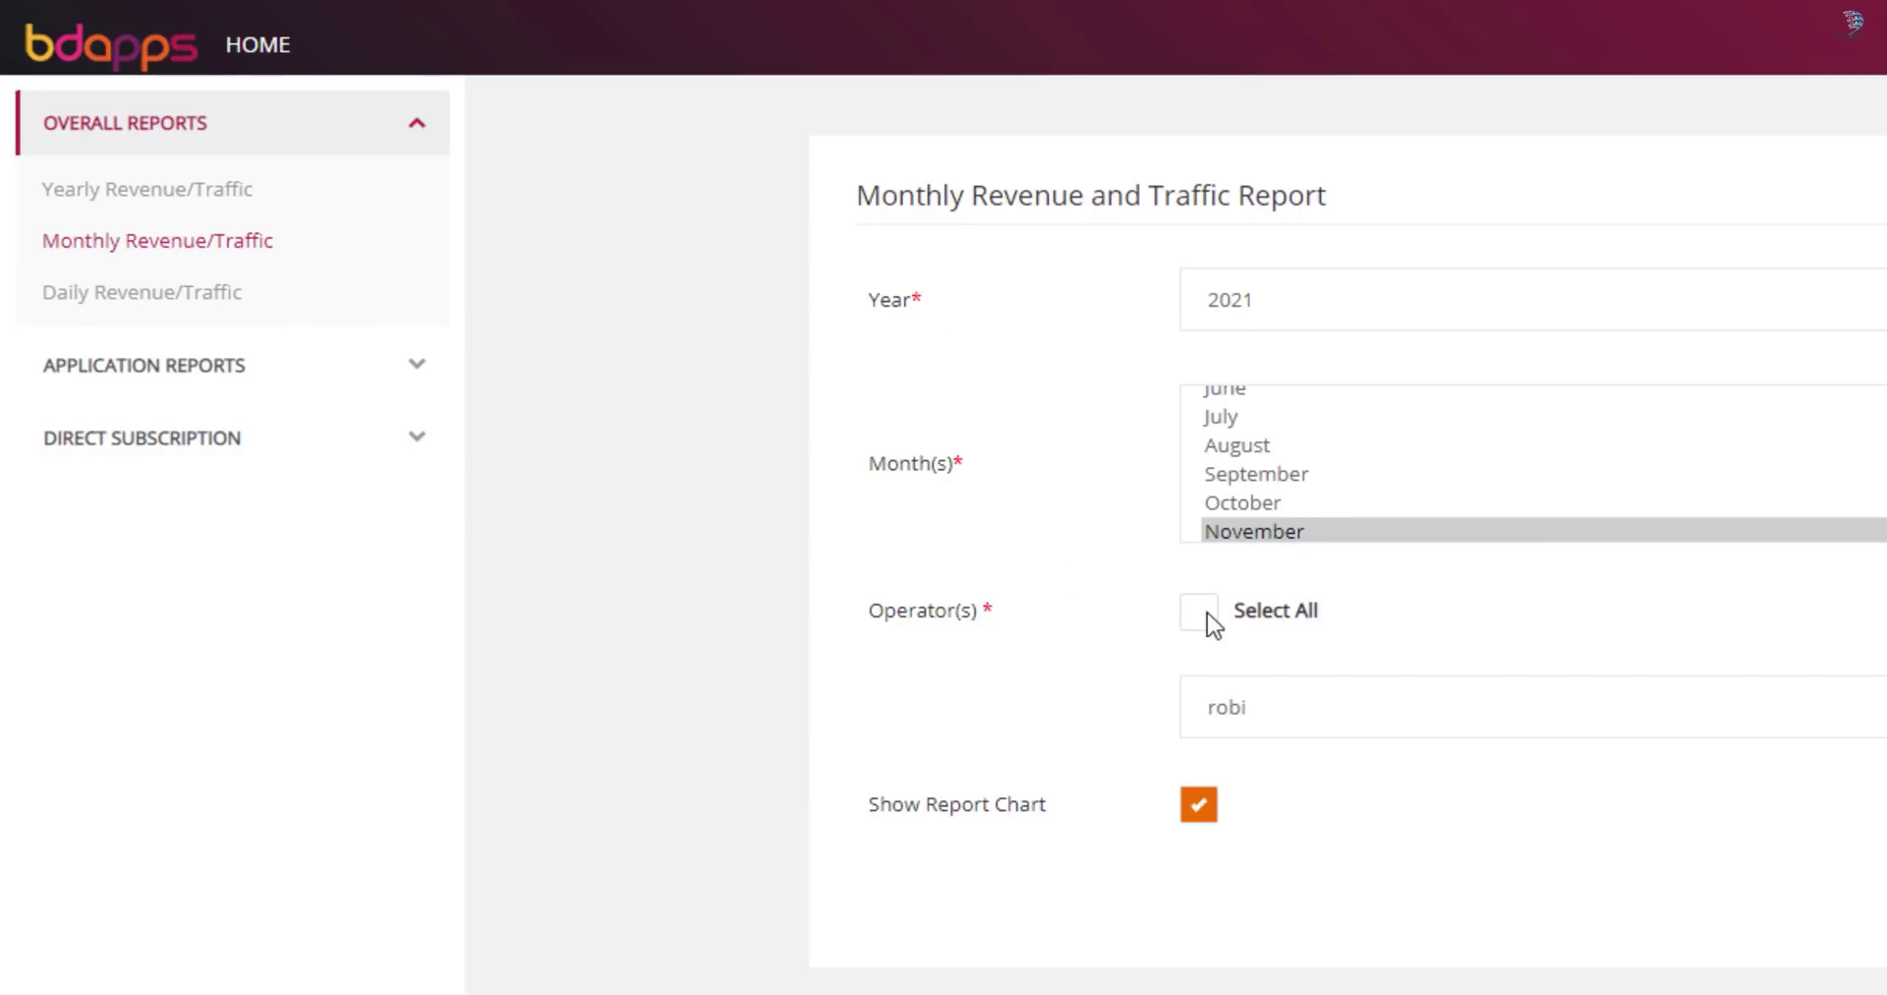
left_click(1782, 754)
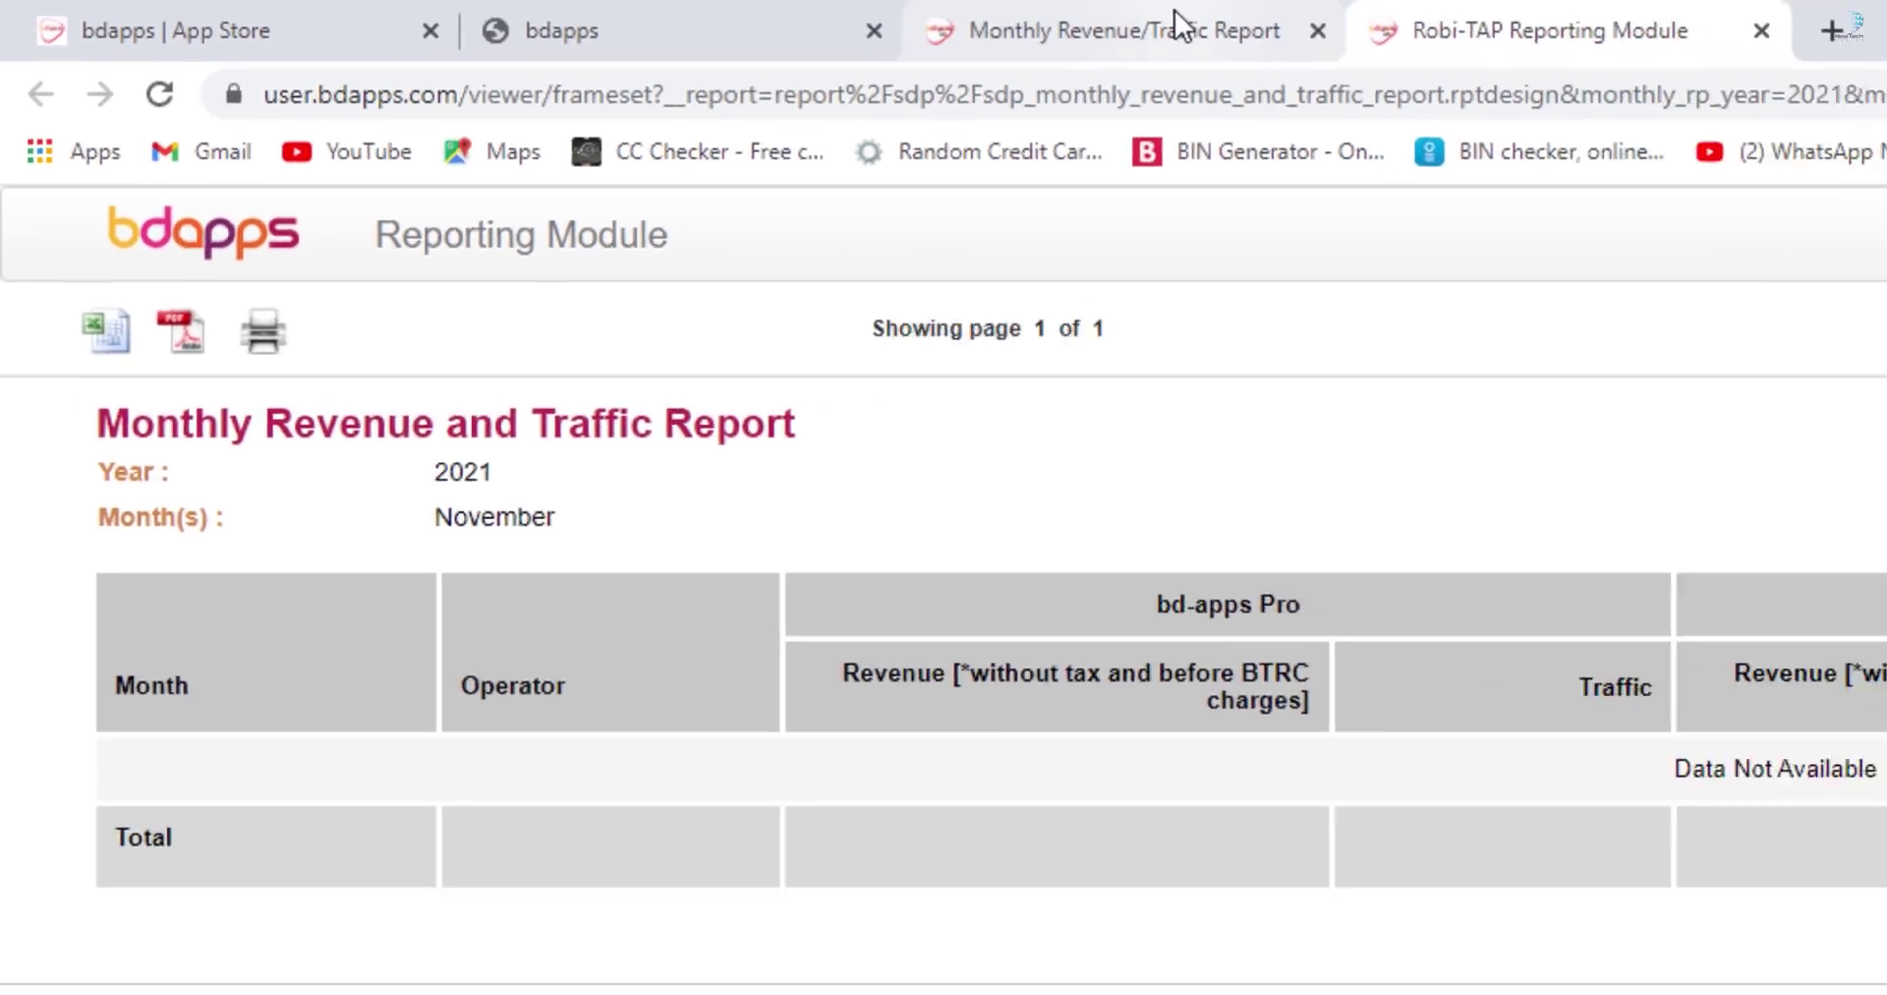
- Browse the application-based yearly revenue report, then return to the bdapps home dashboard
left_click(787, 20)
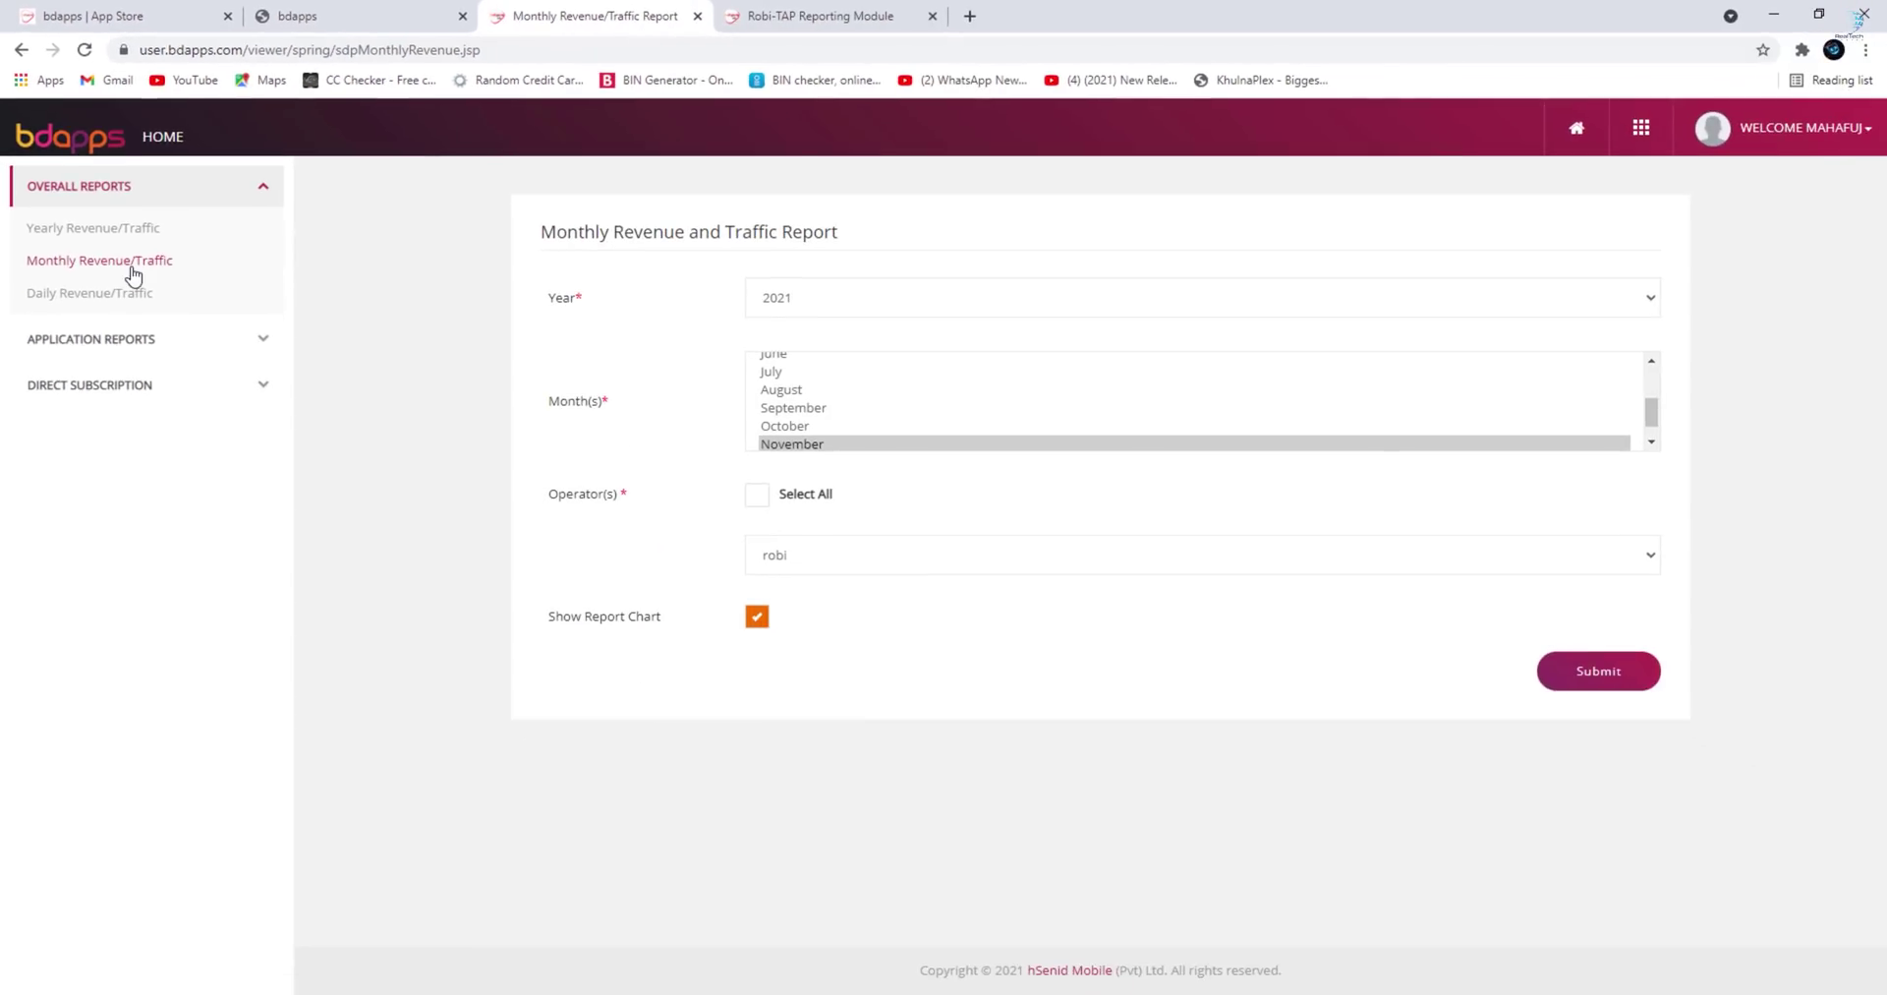
left_click(118, 347)
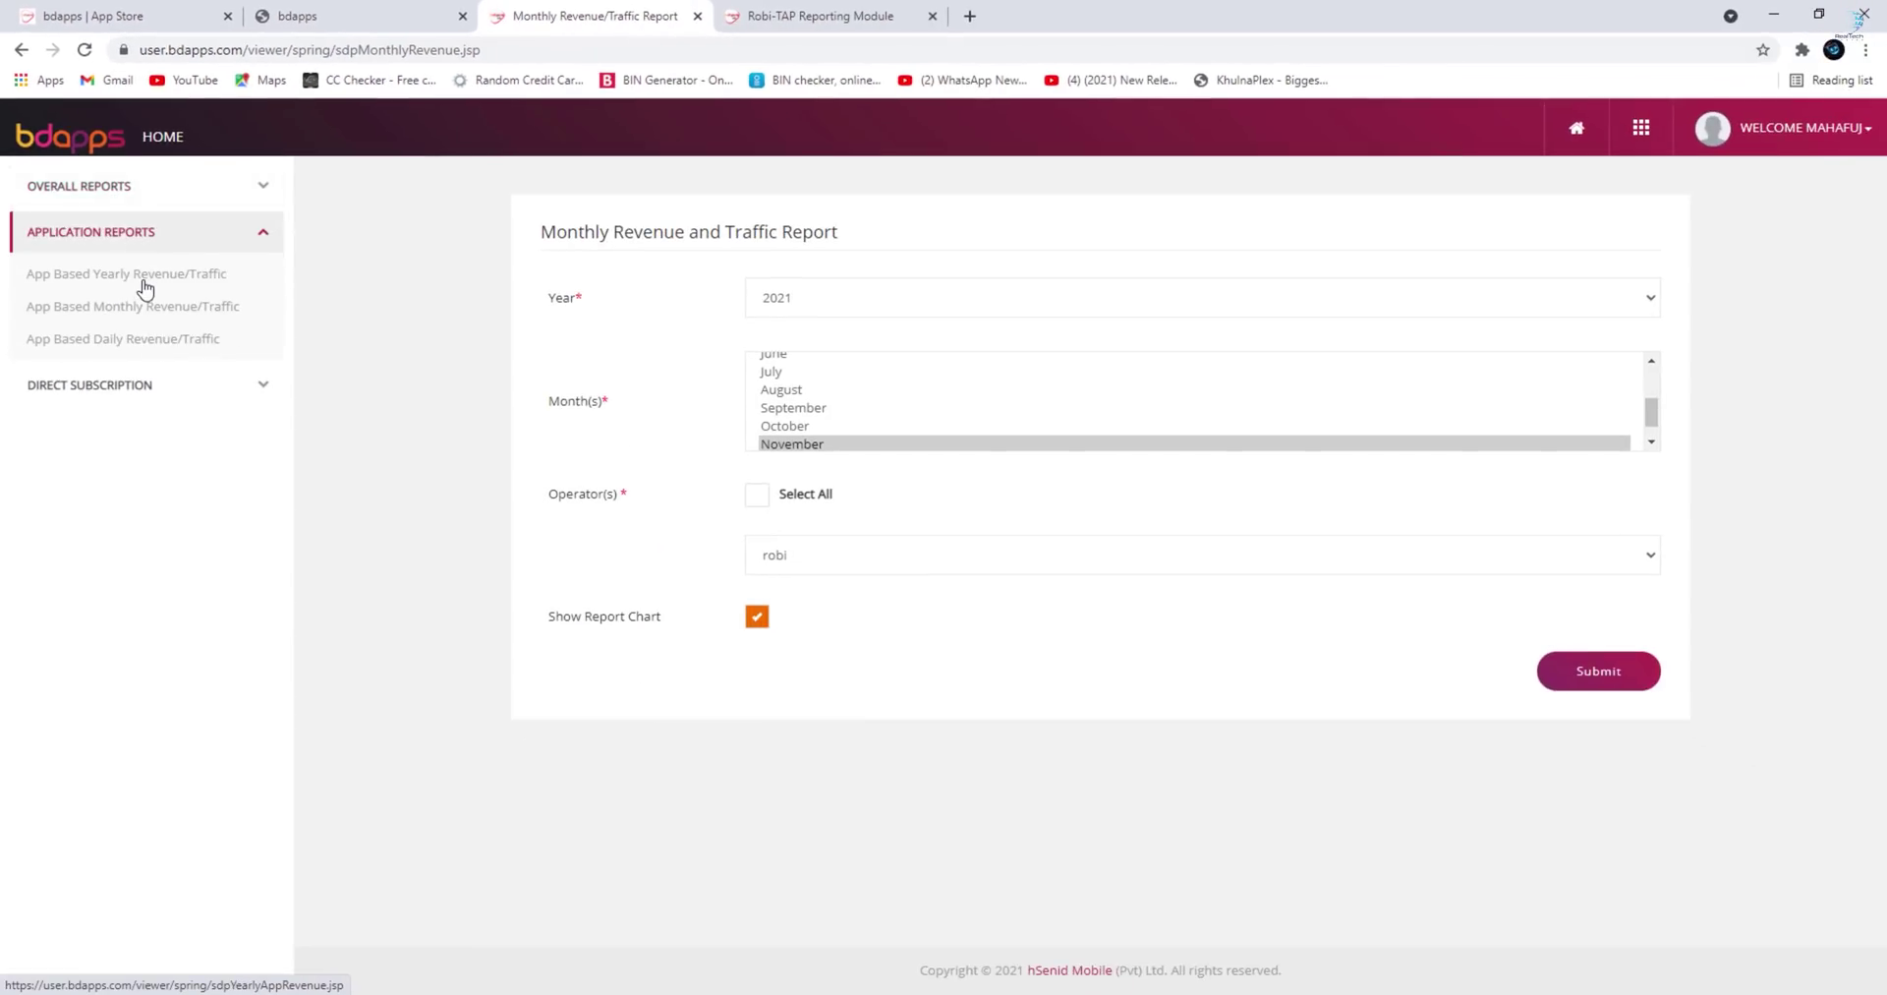
left_click(143, 275)
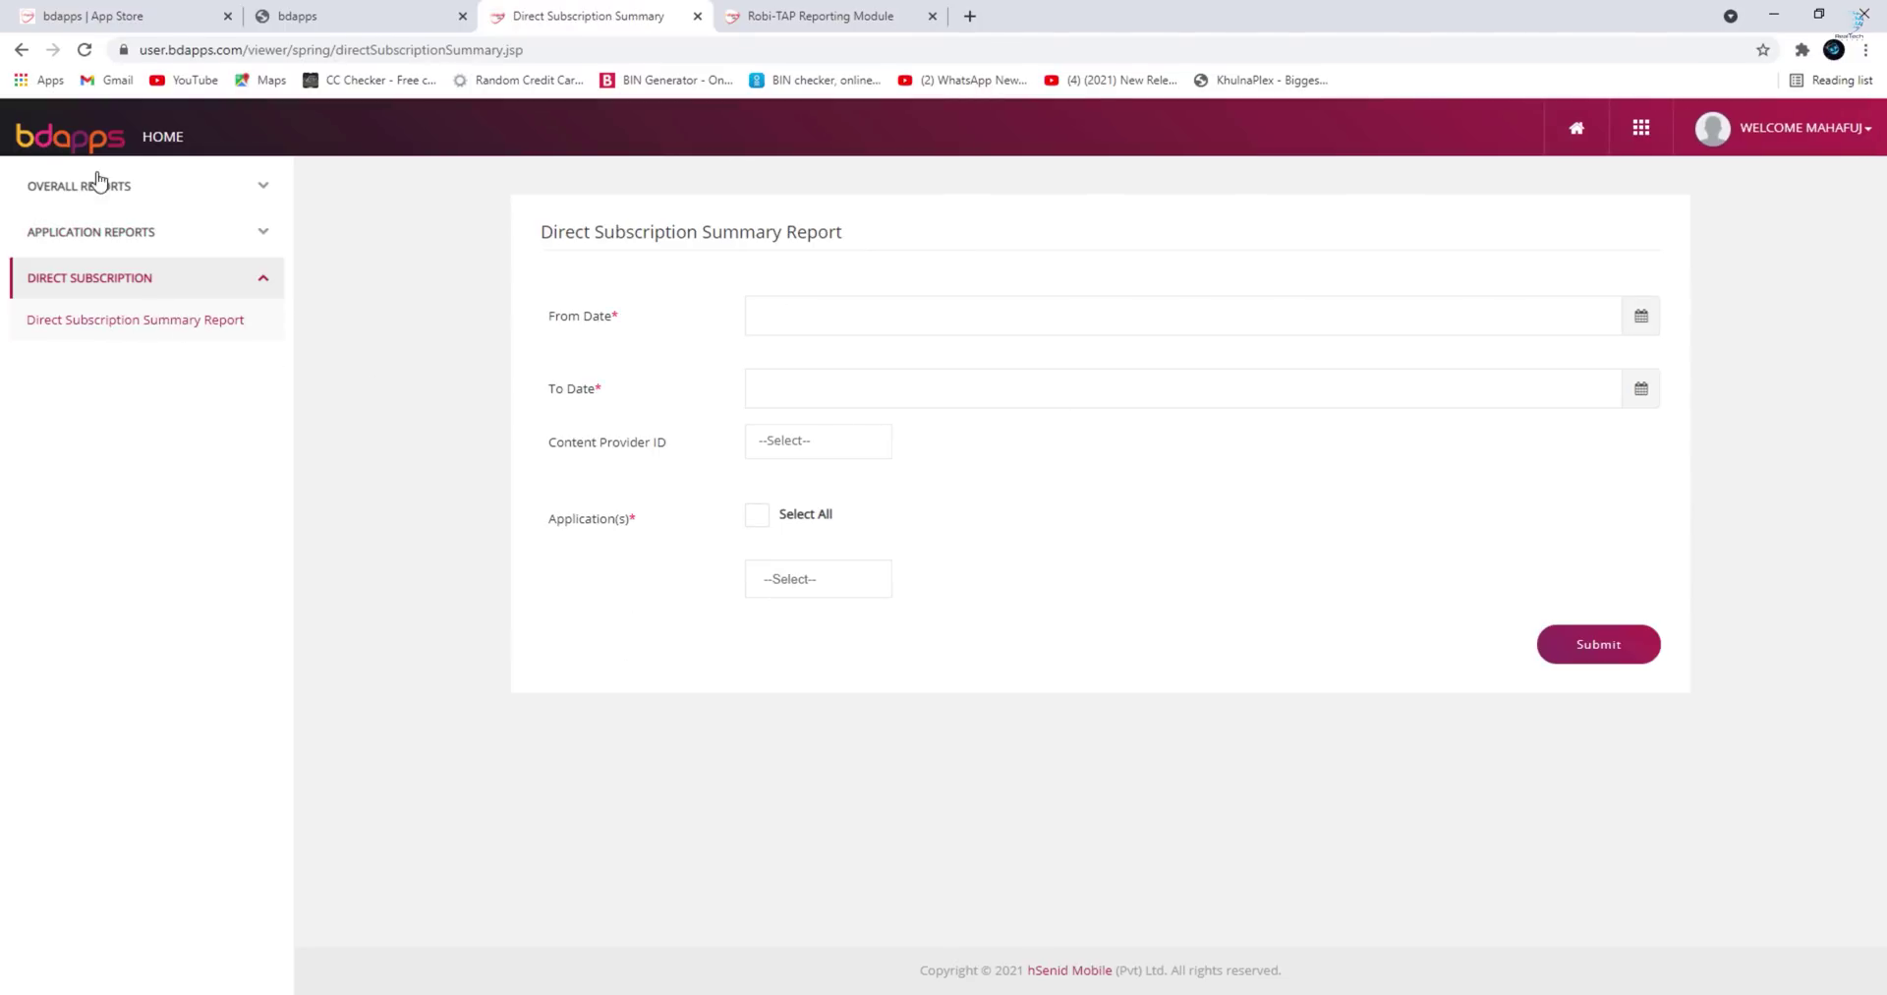
left_click(73, 145)
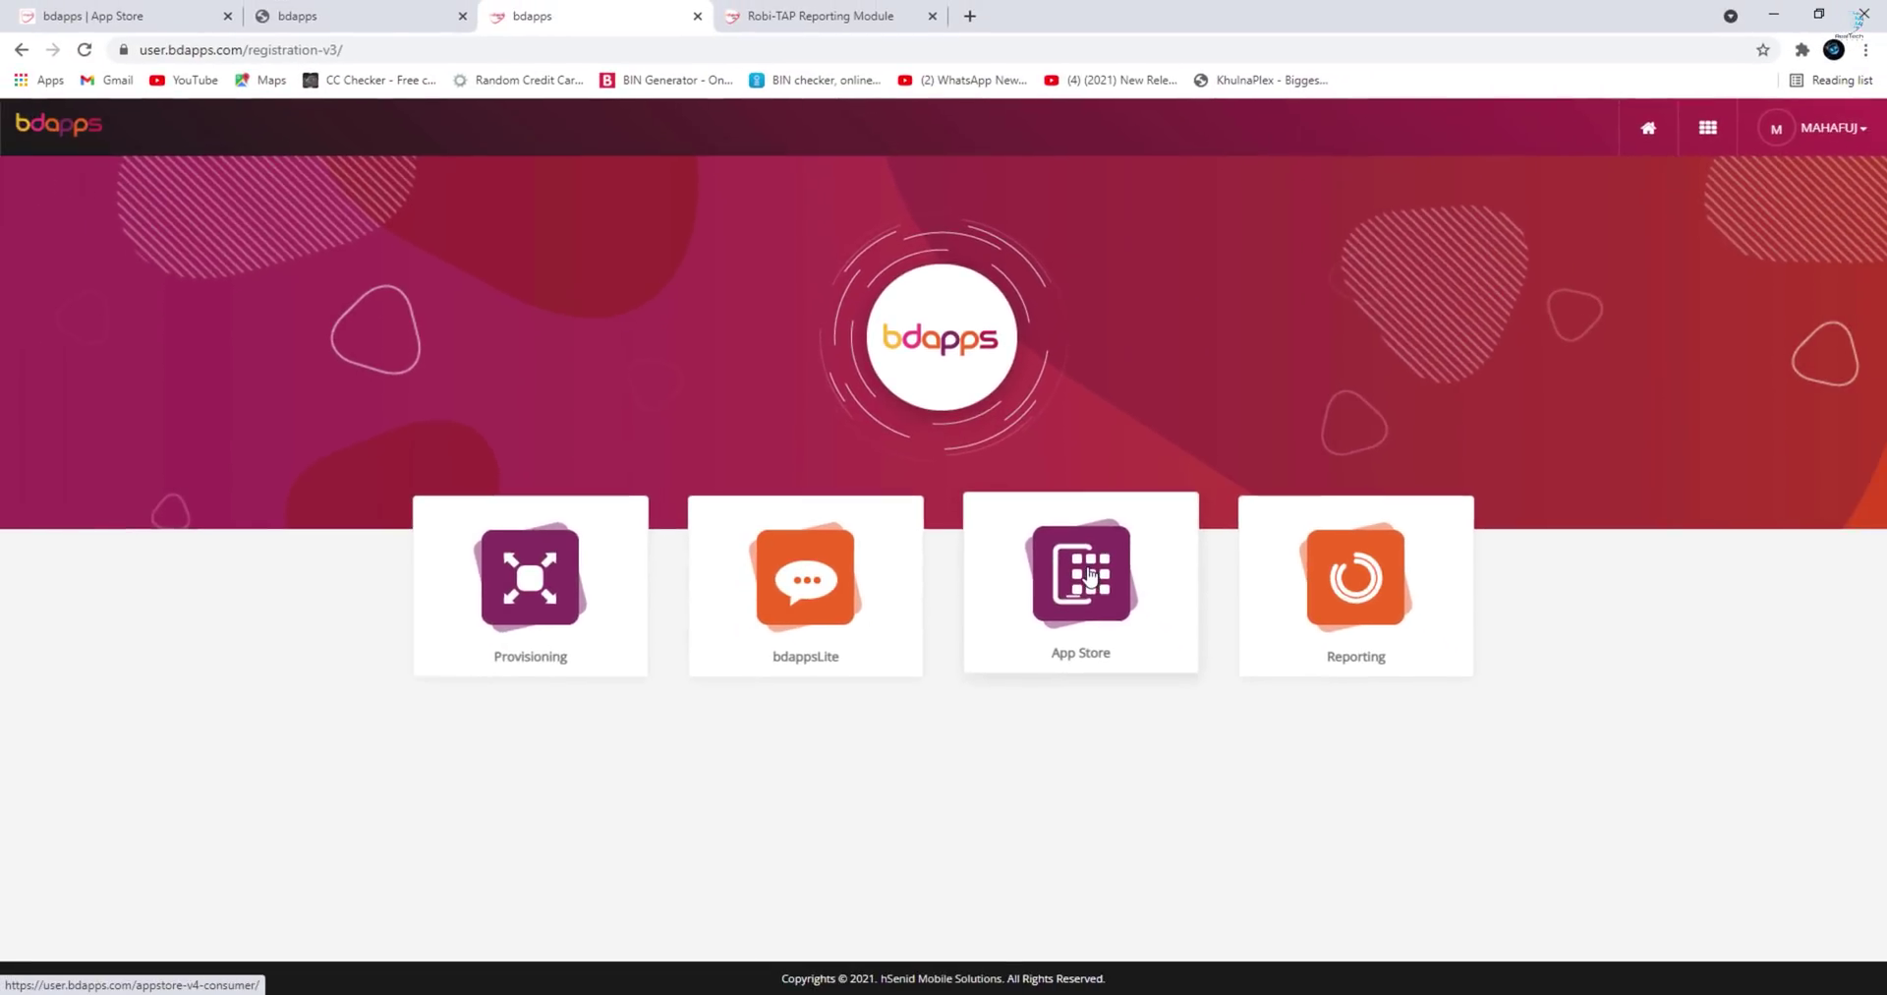
- Glance at the App Store, then open the Te8st app's details in Provisioning via View App
left_click(1157, 644)
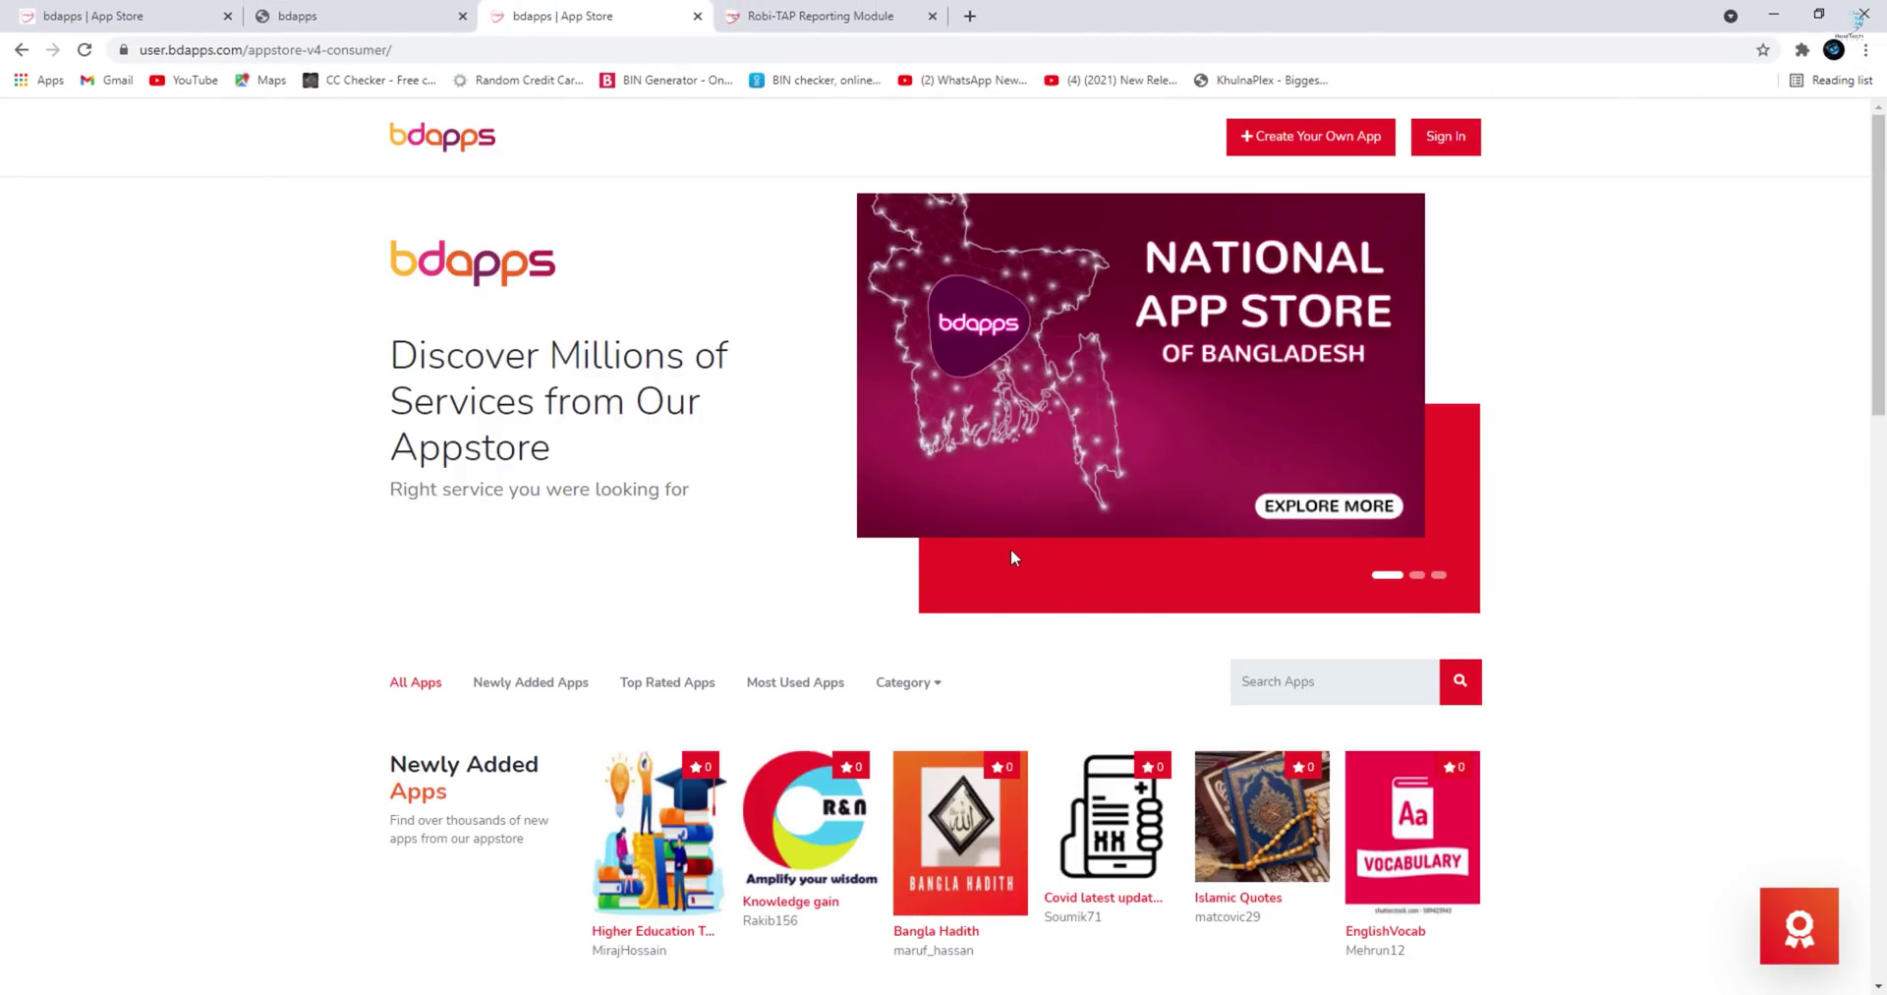
scroll(1012, 551, "down", 5)
key("alt+Left")
left_click(524, 585)
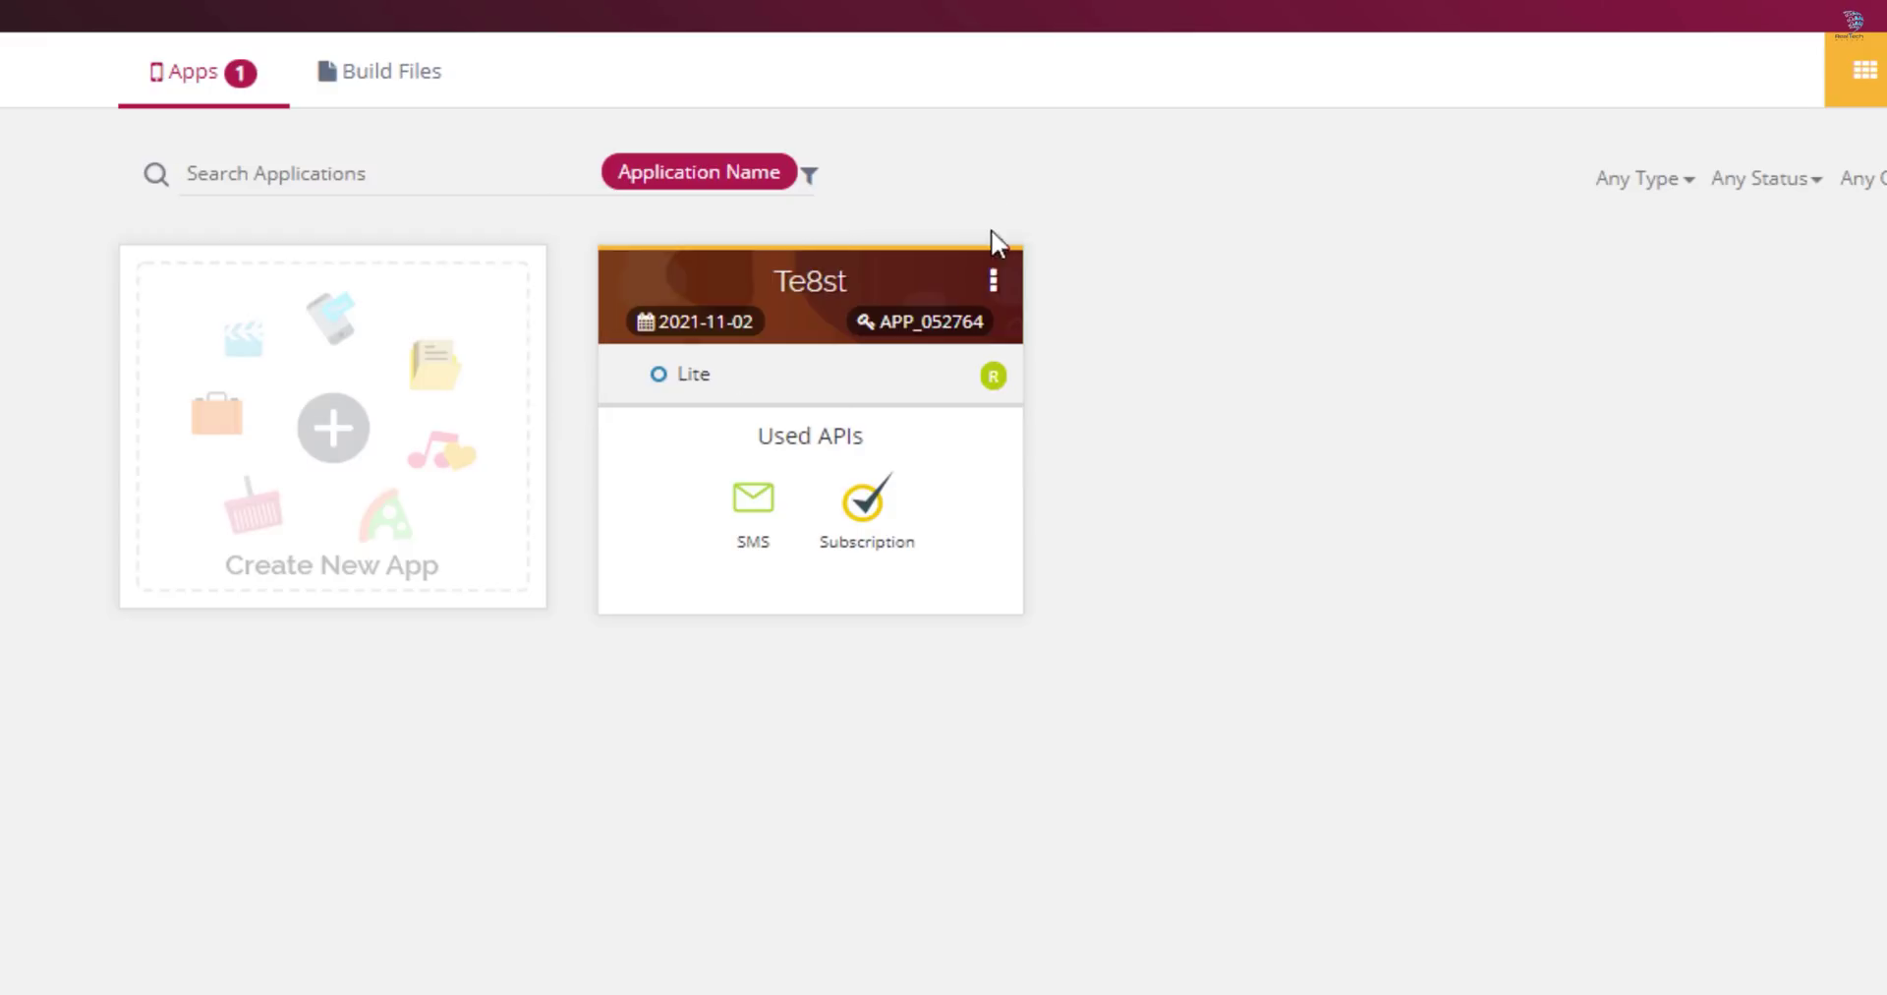
left_click(992, 285)
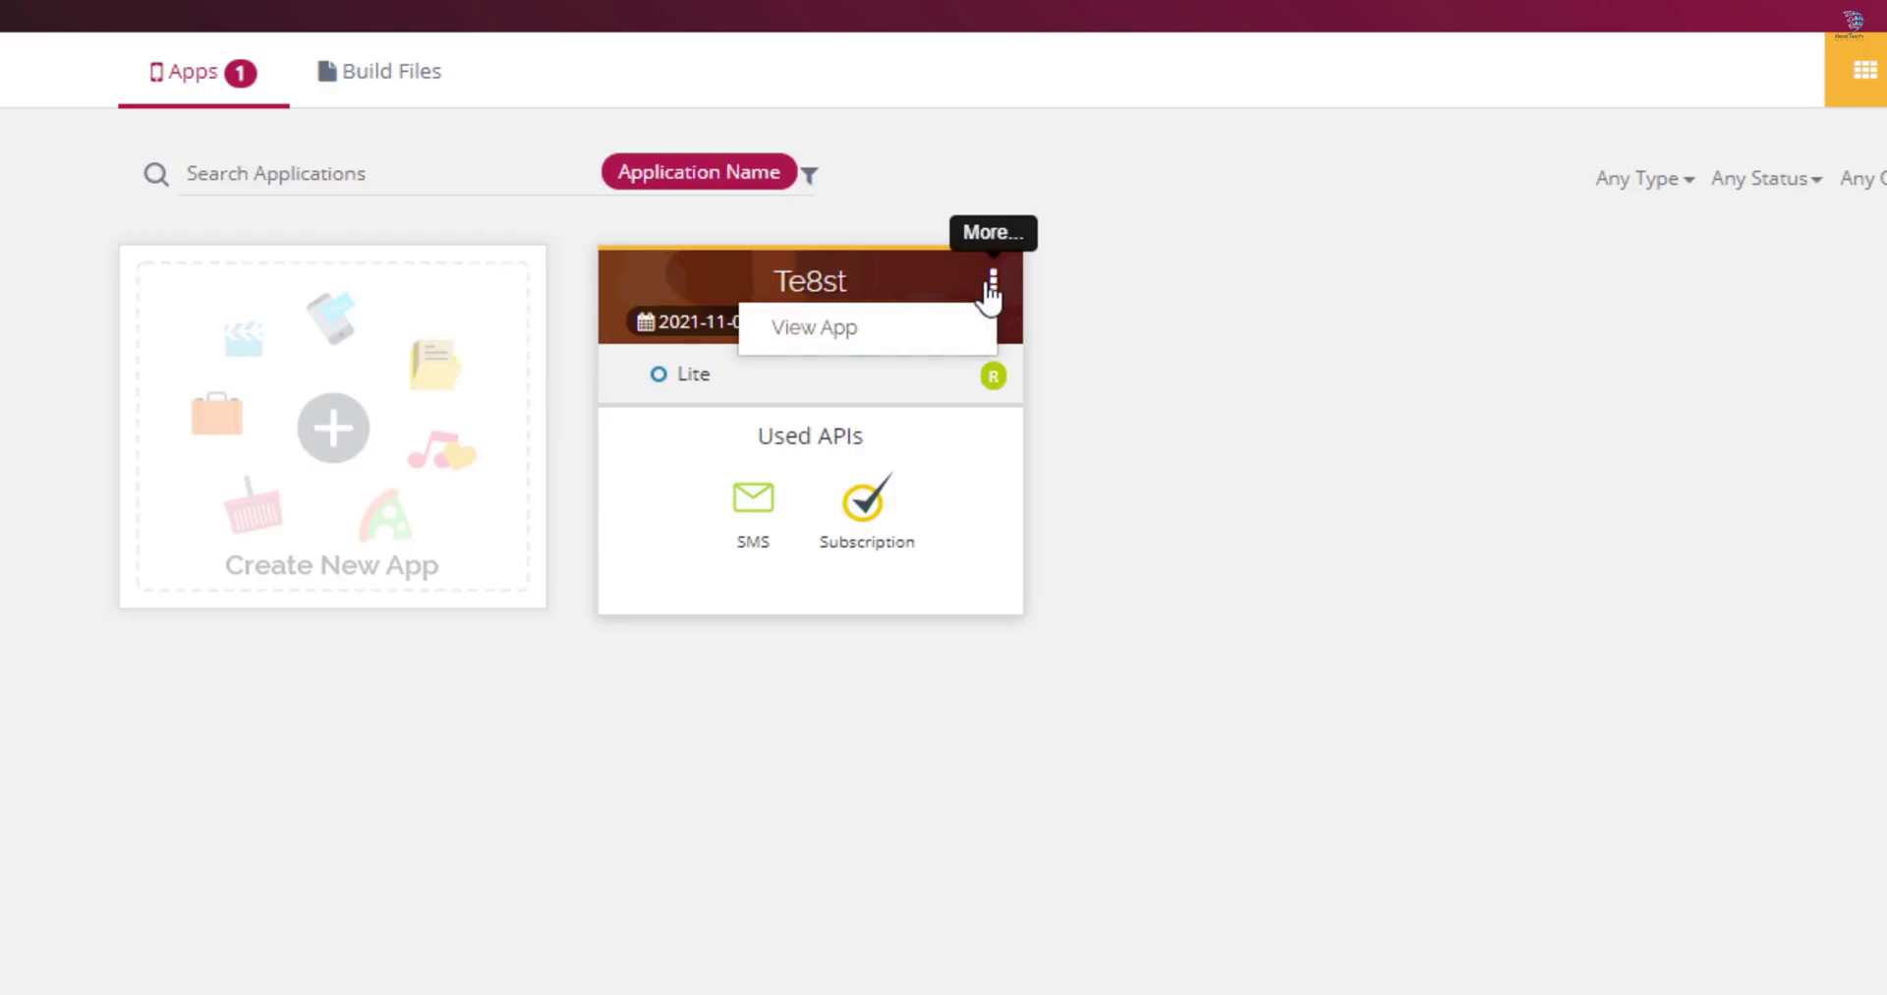
left_click(857, 334)
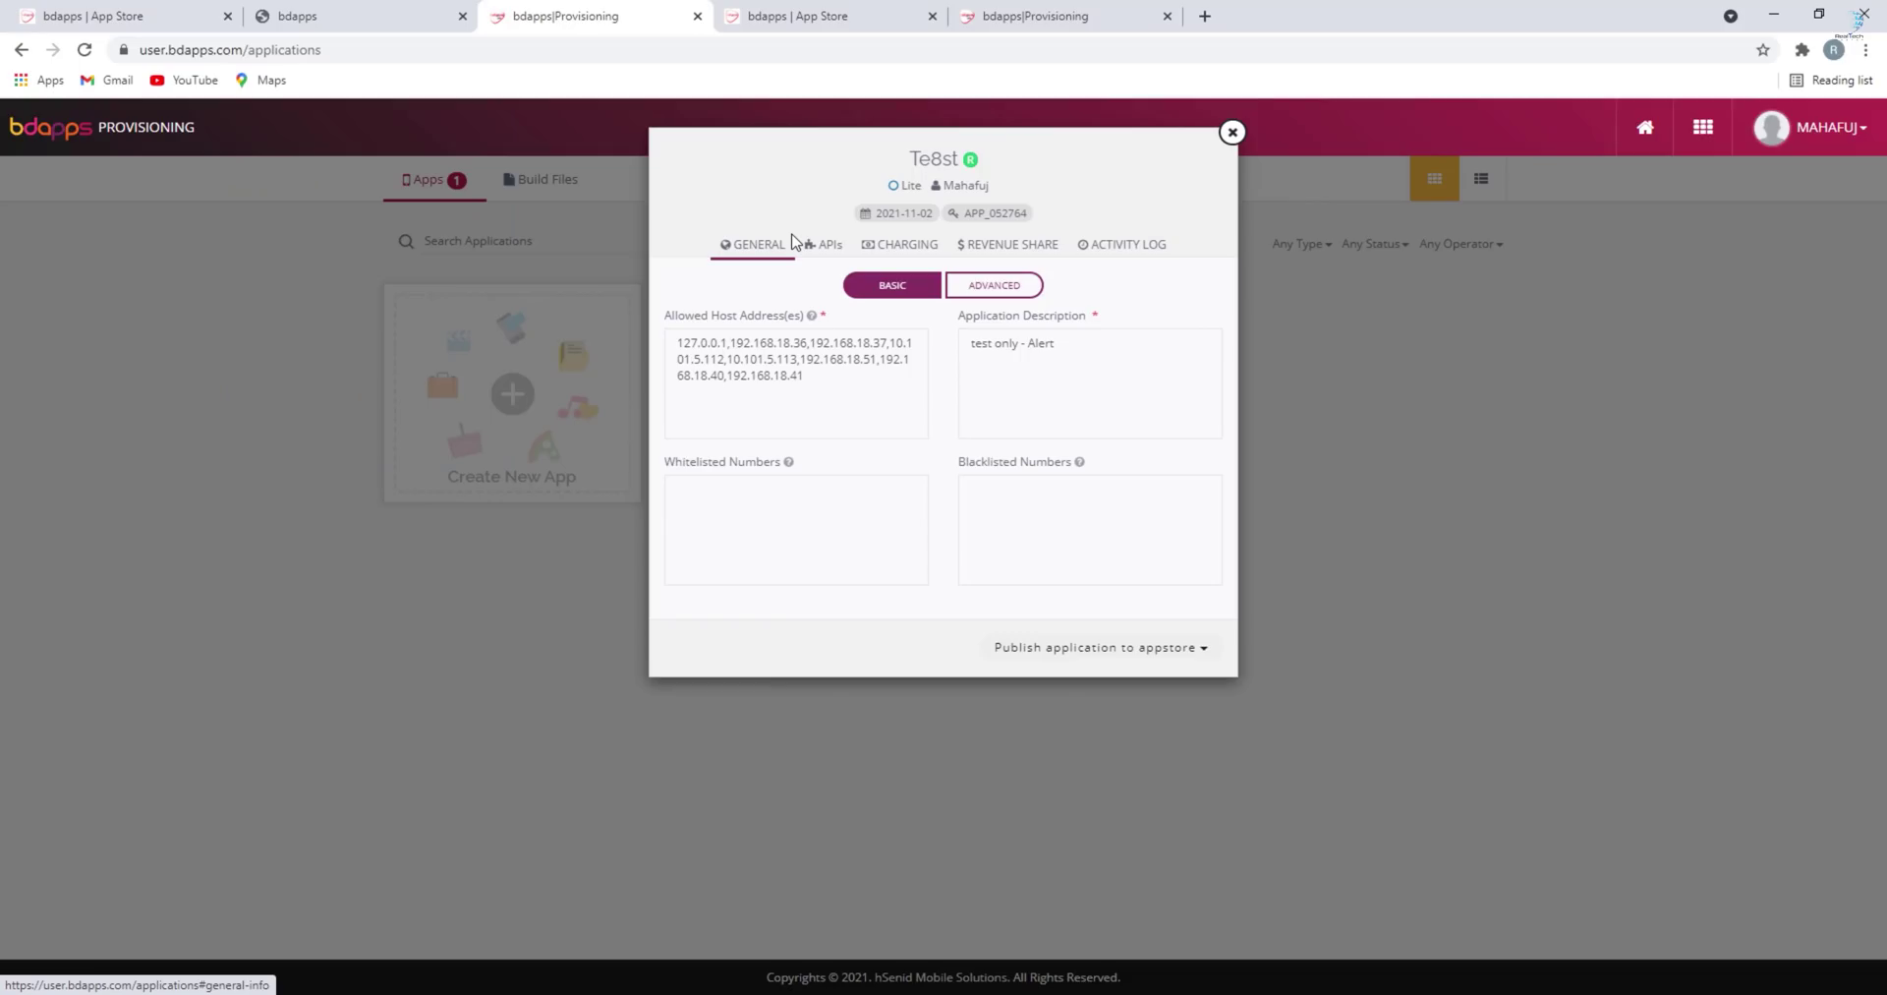
- Check Te8st's activity log for its approval, then its 50 percent revenue share
left_click(1116, 244)
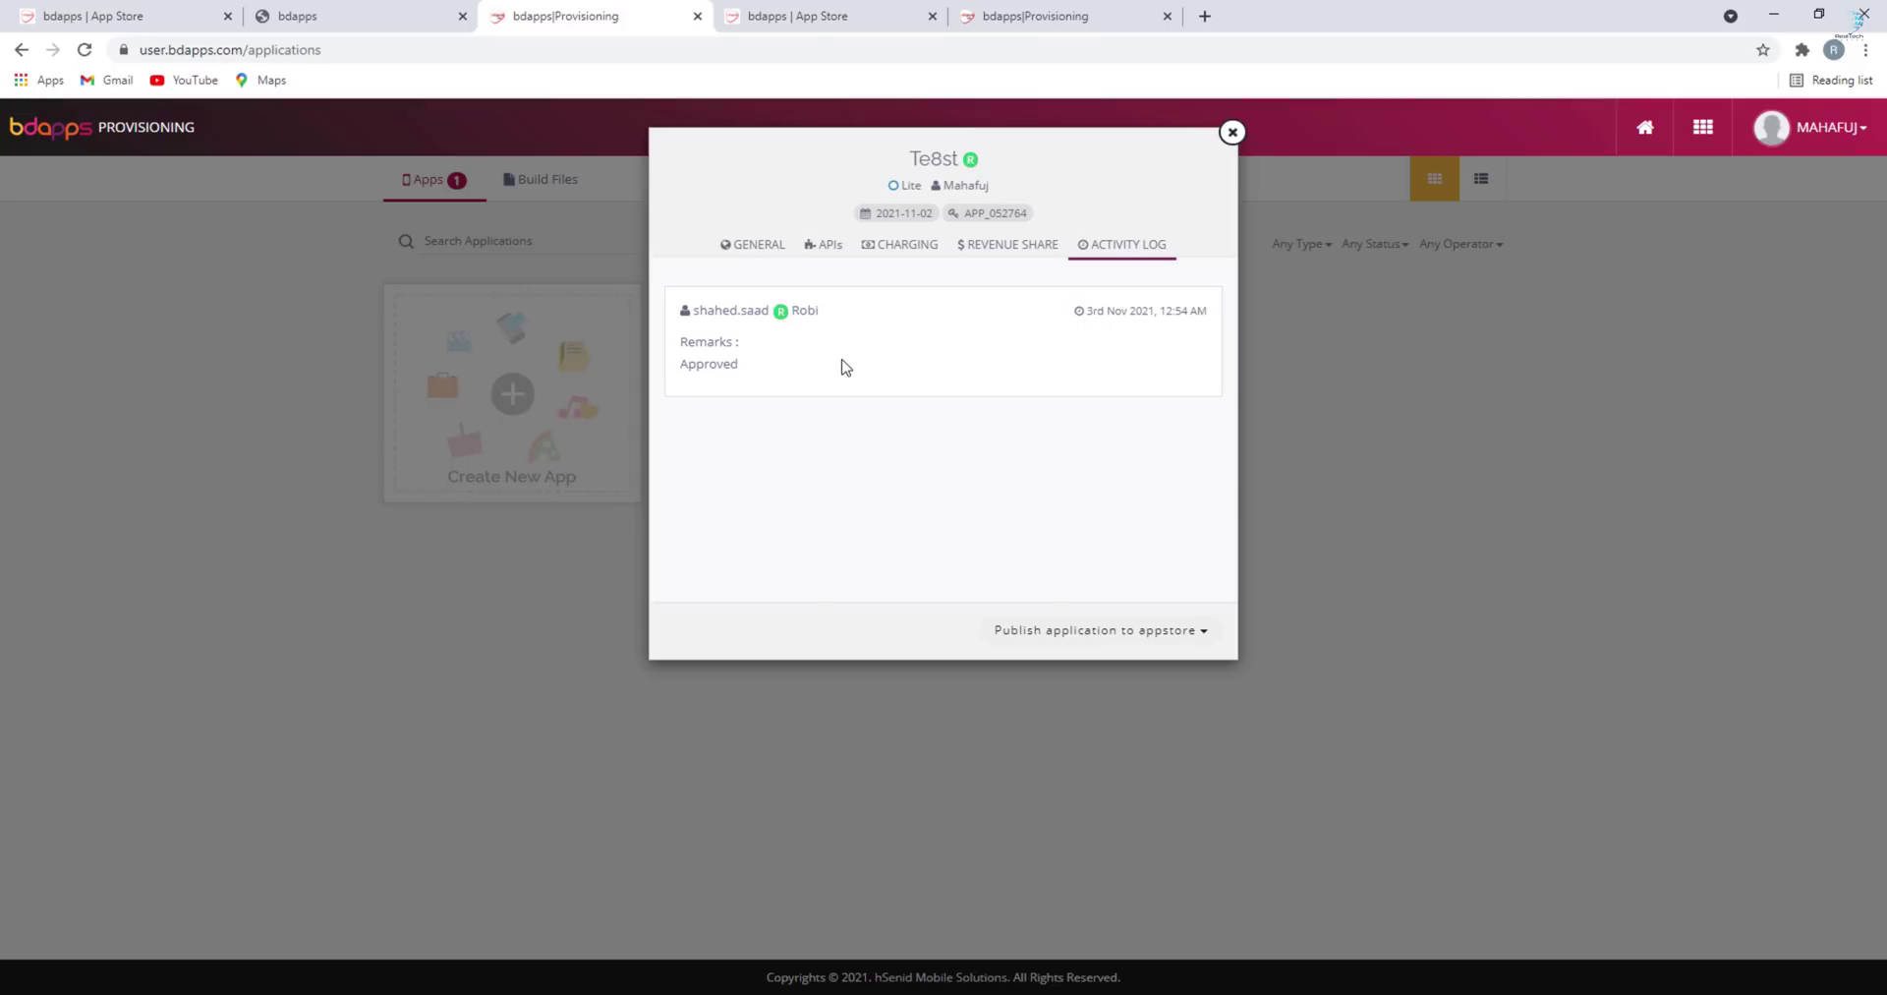
left_click(1010, 248)
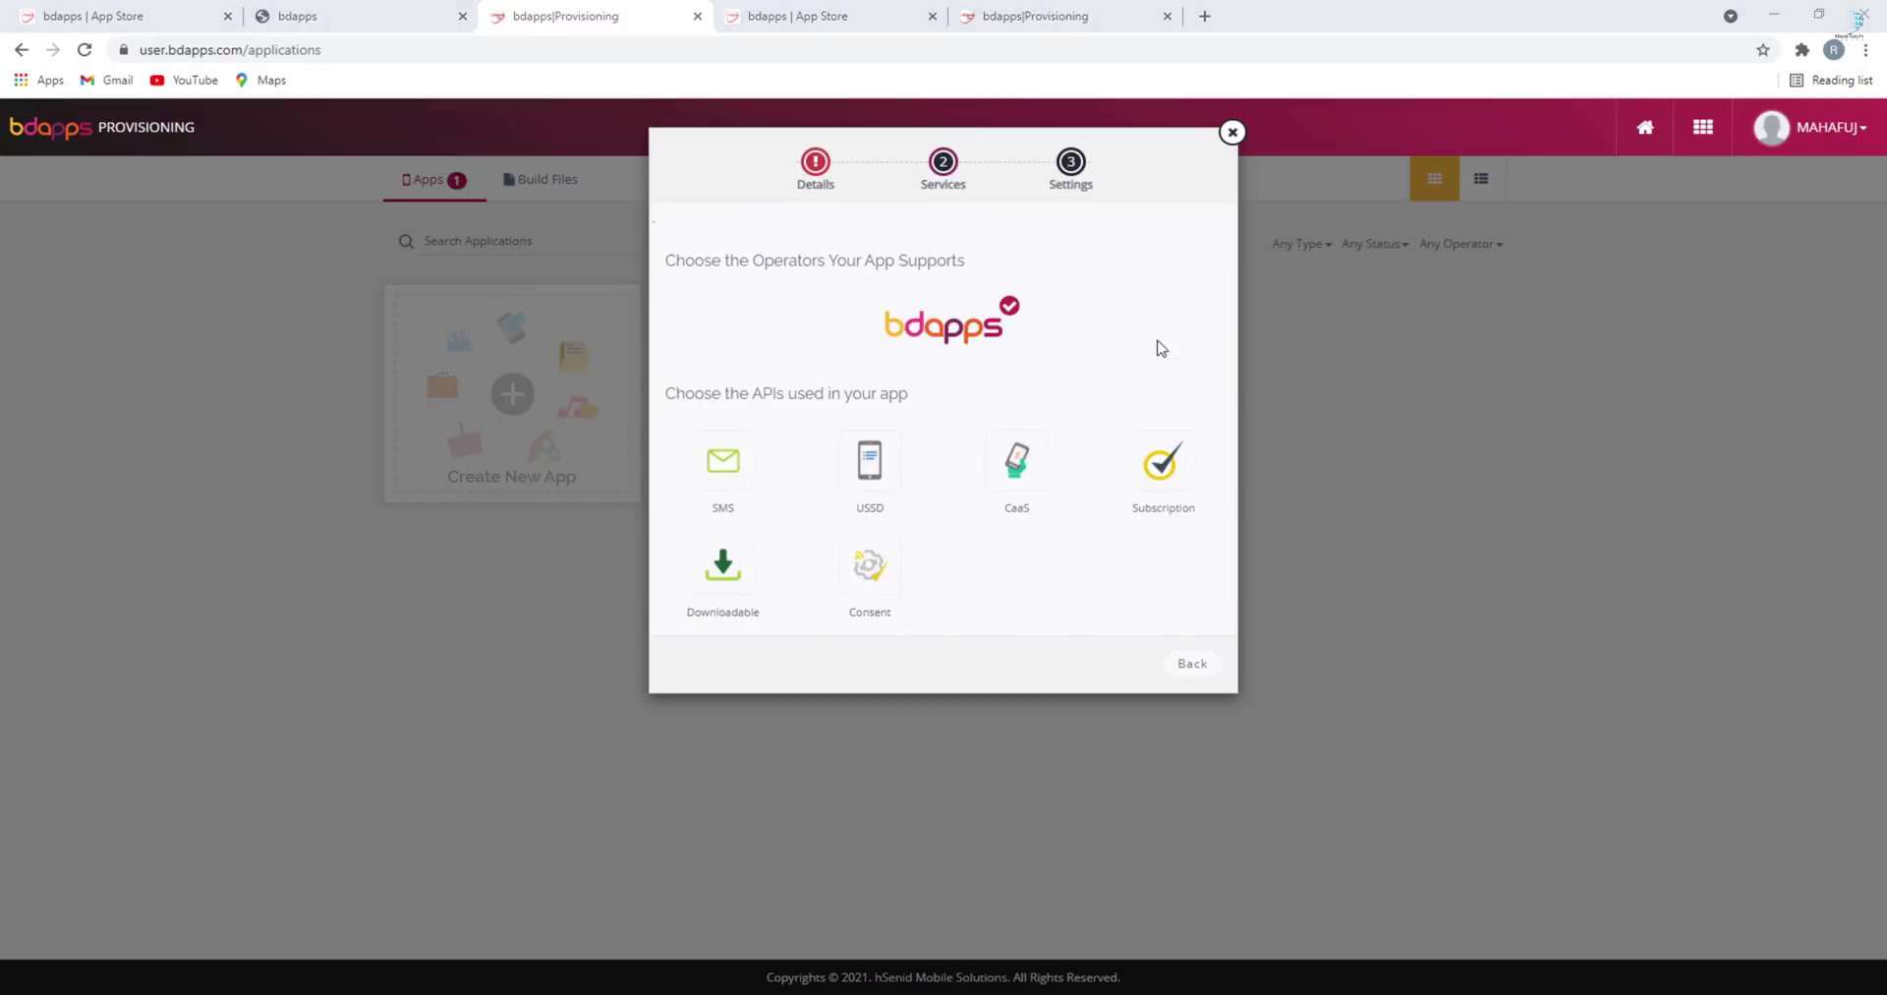
- Select SMS as the app's API and preview its common configuration settings
mouse_move(982, 318)
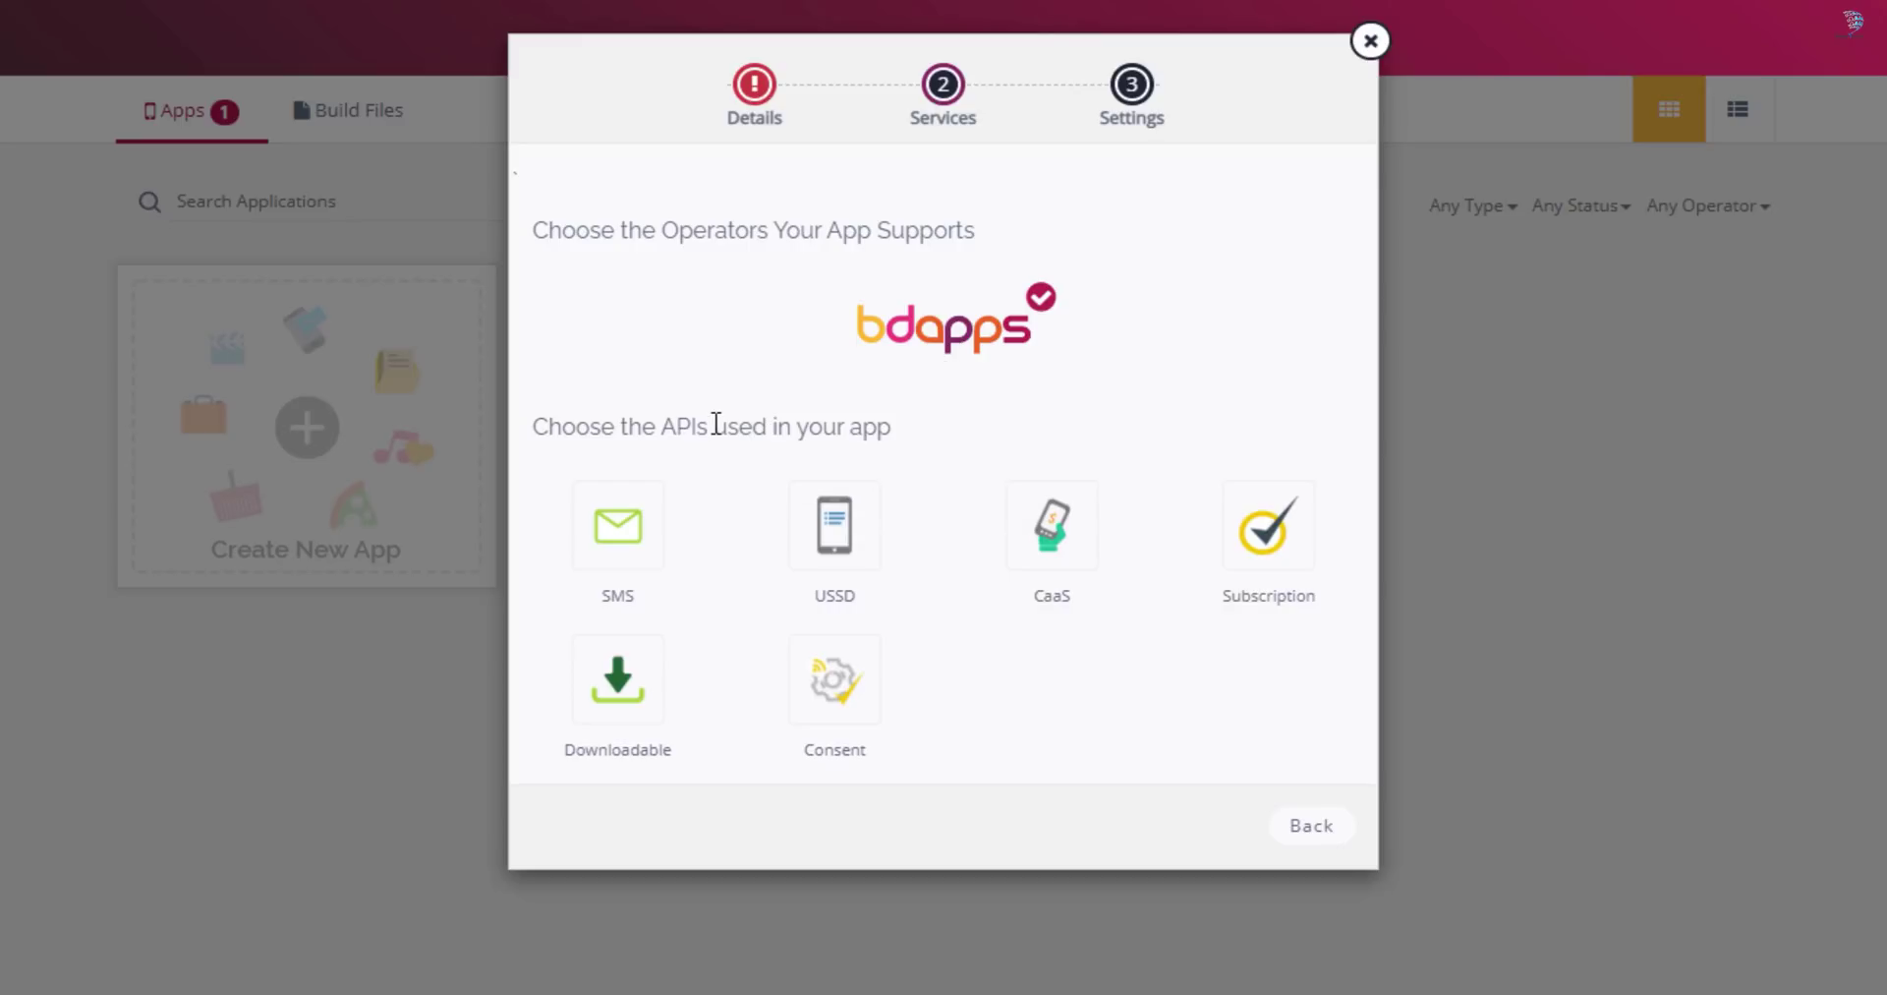
left_click(612, 565)
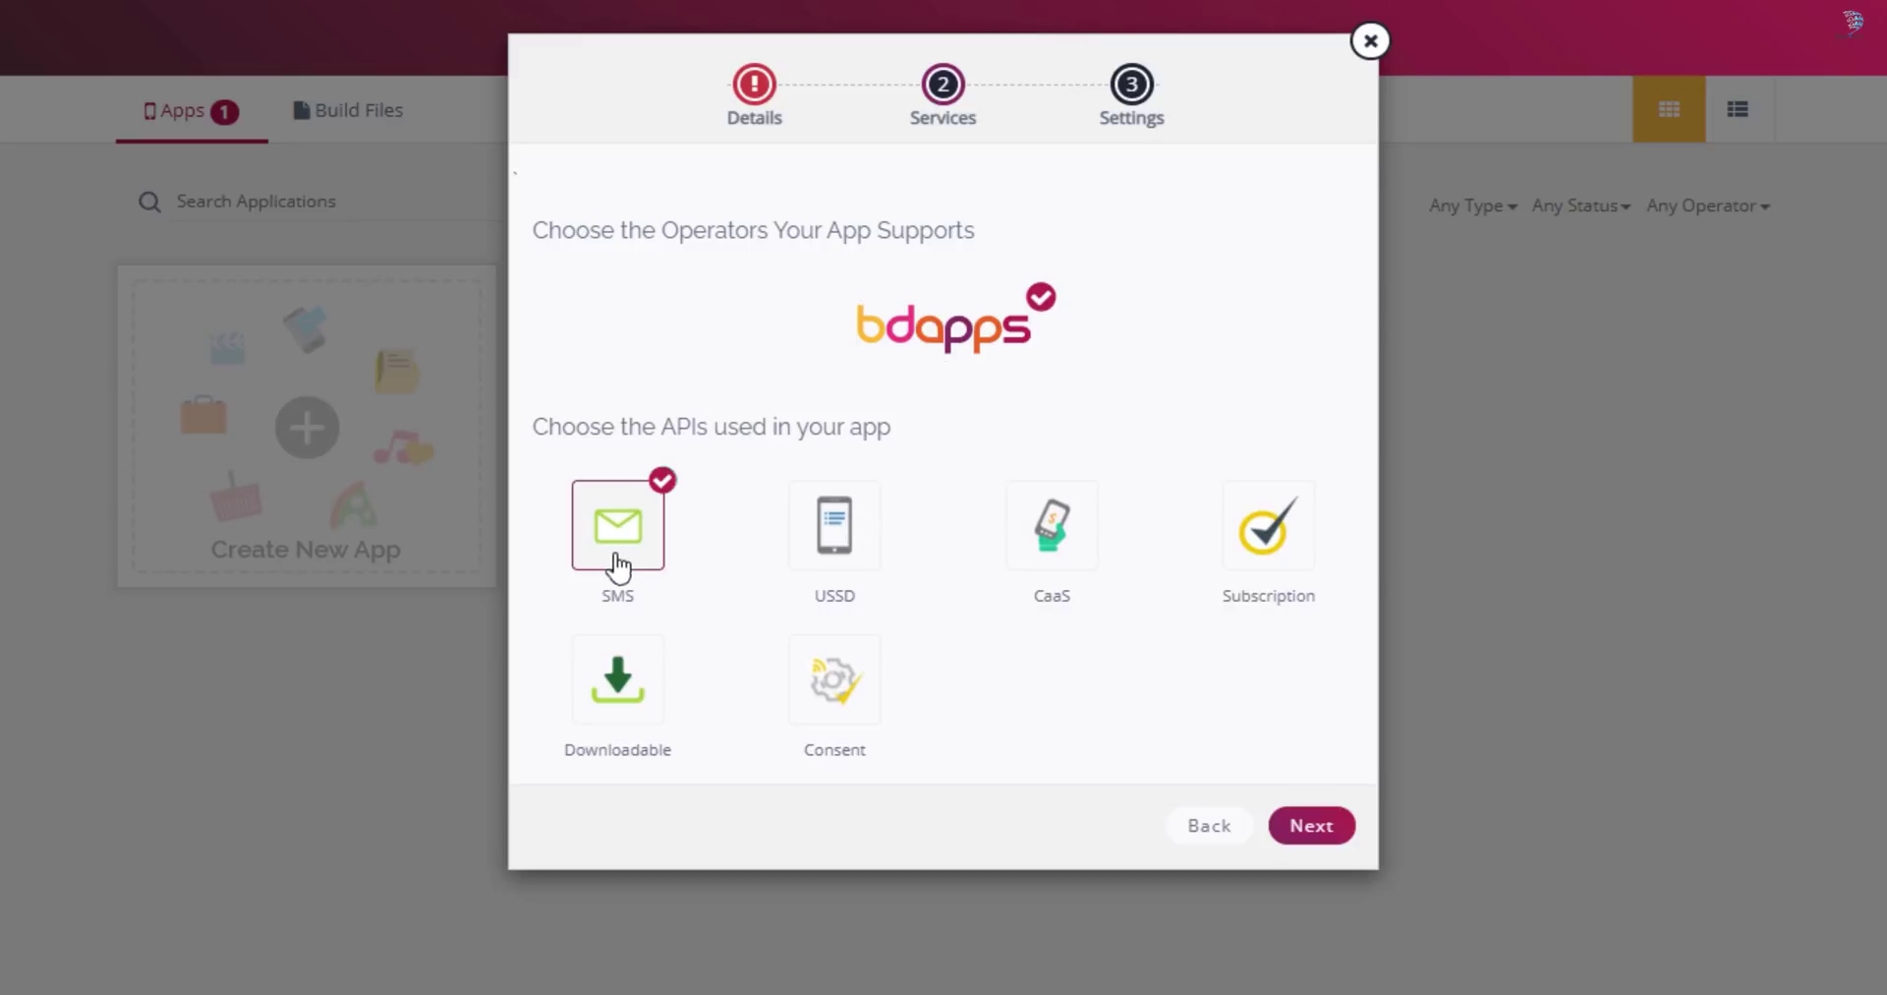
left_click(1327, 829)
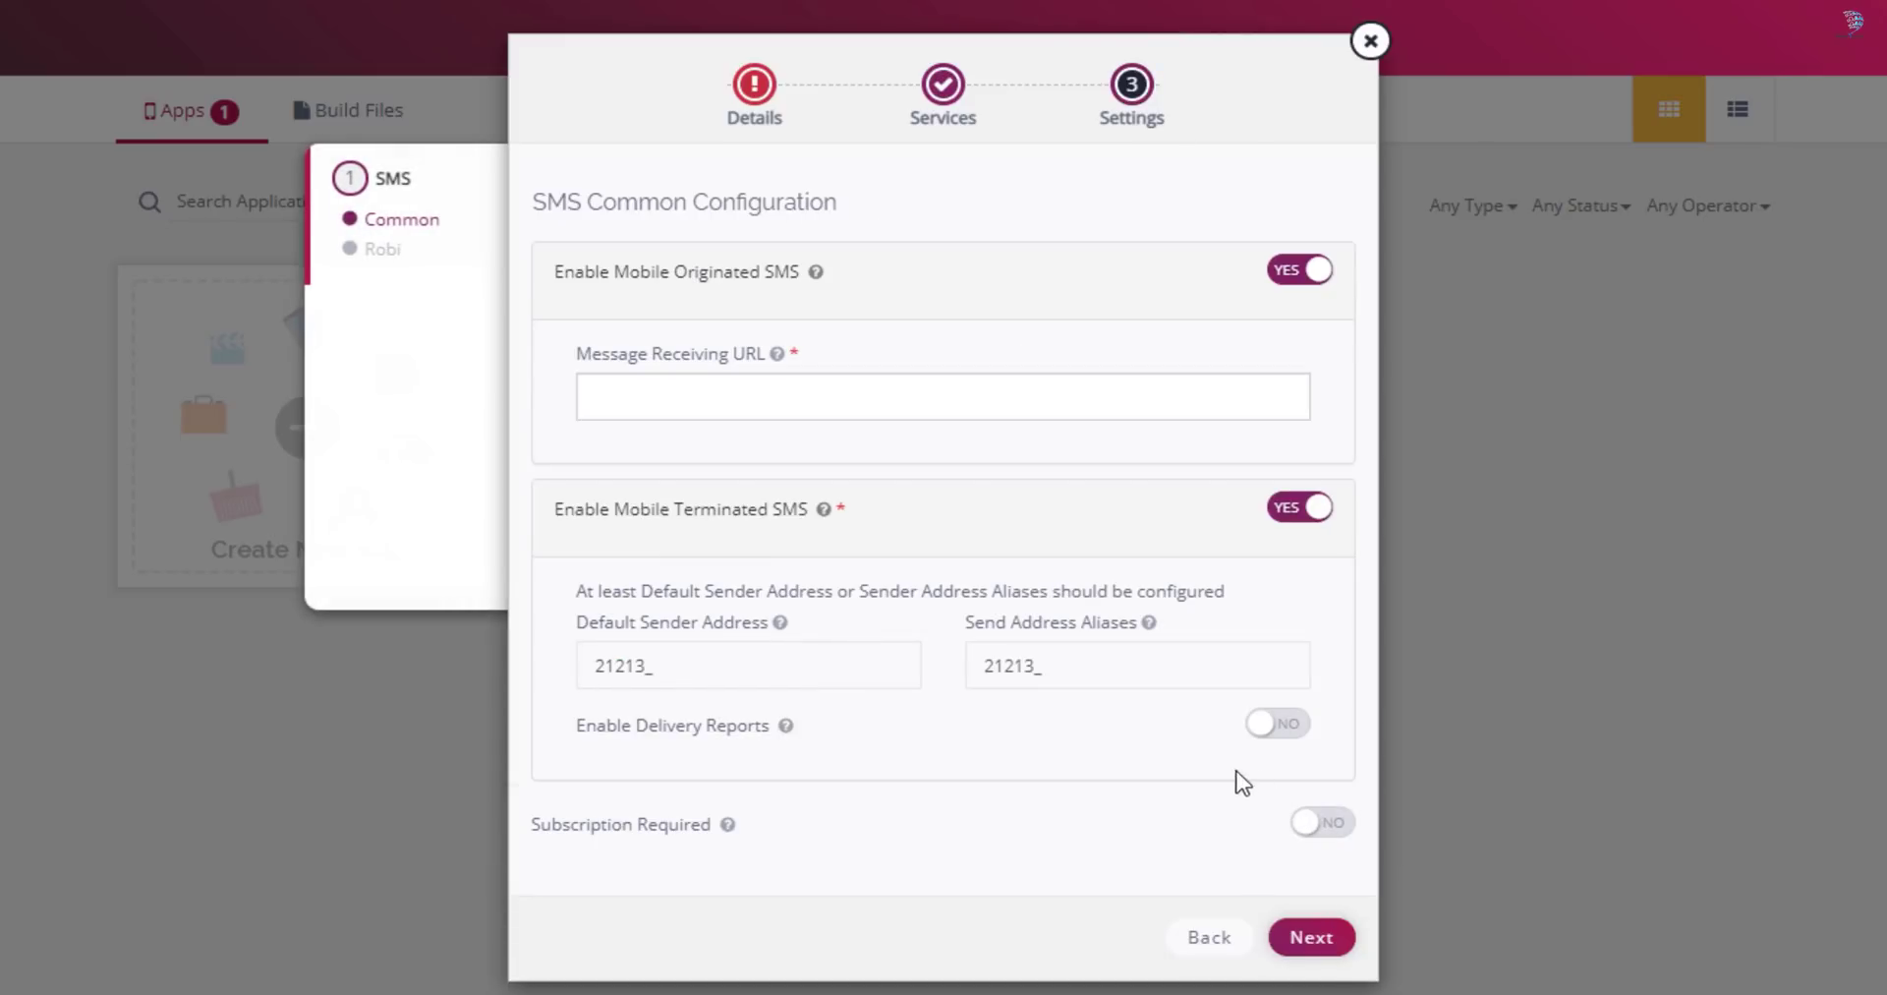
left_click(1215, 938)
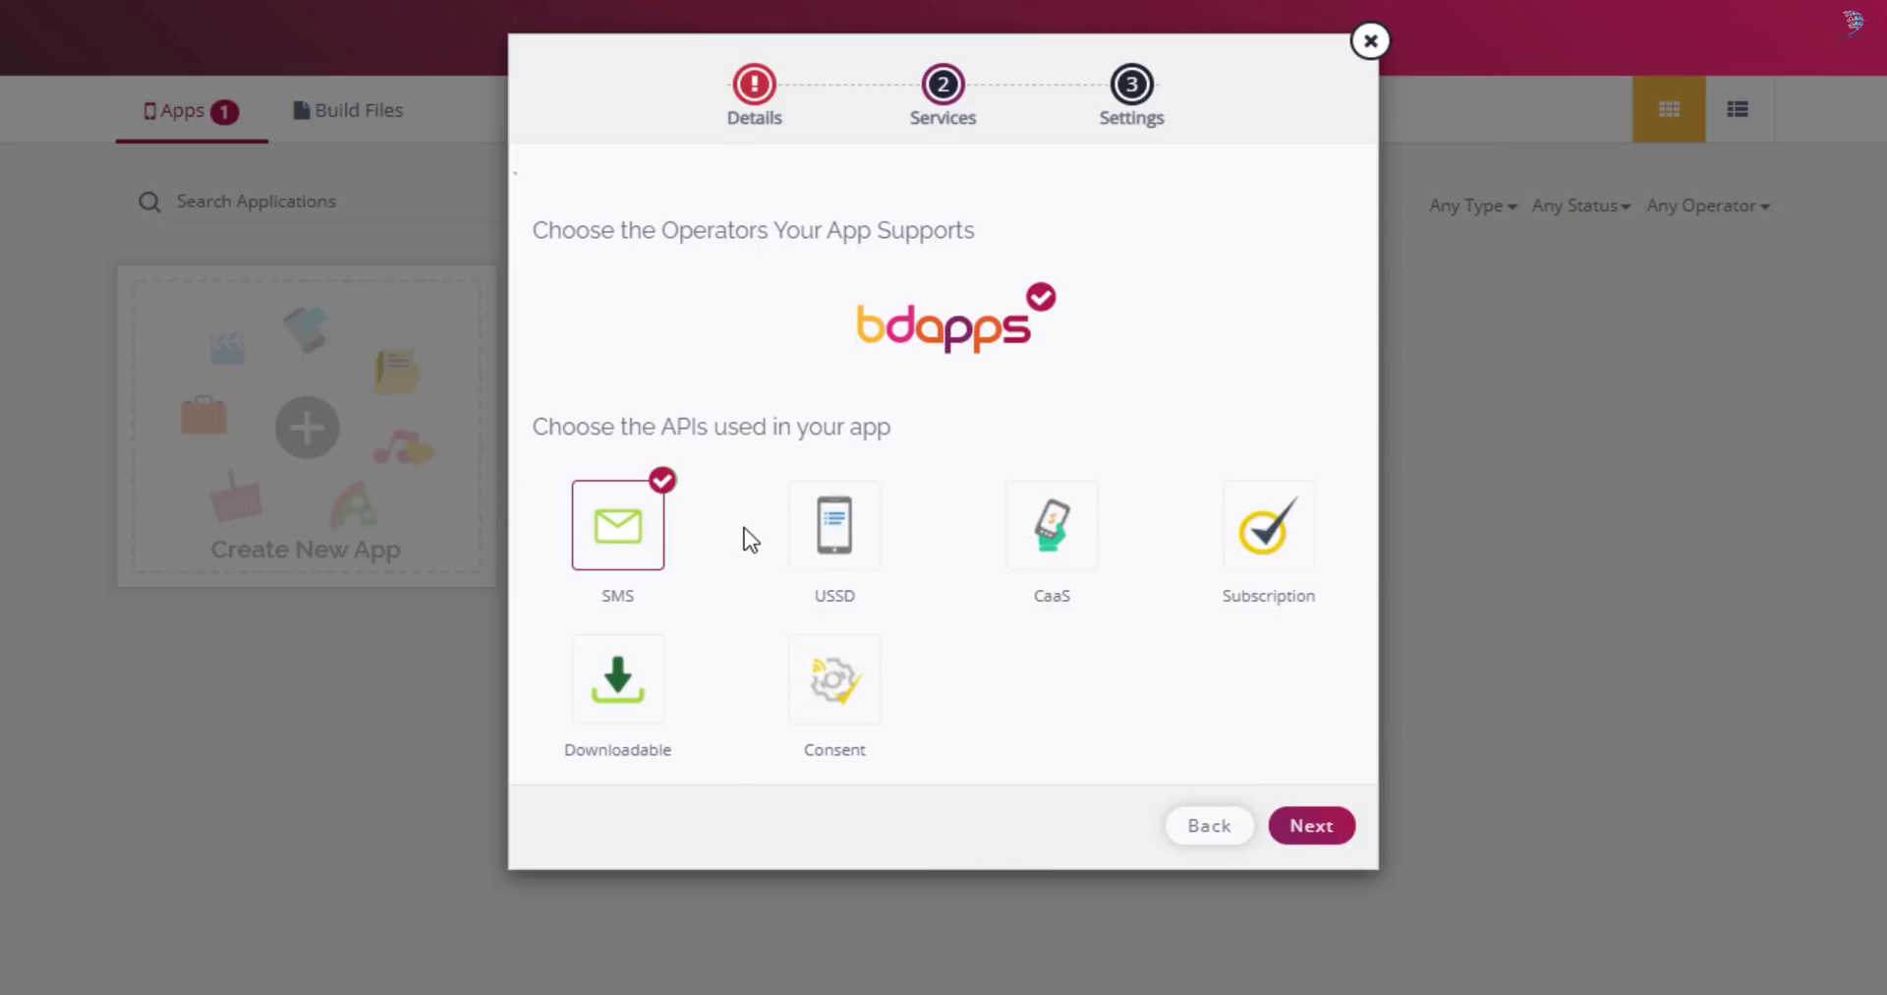
- Try USSD and CaaS, preview the CaaS settings, then settle on Subscription as the API
left_click(865, 536)
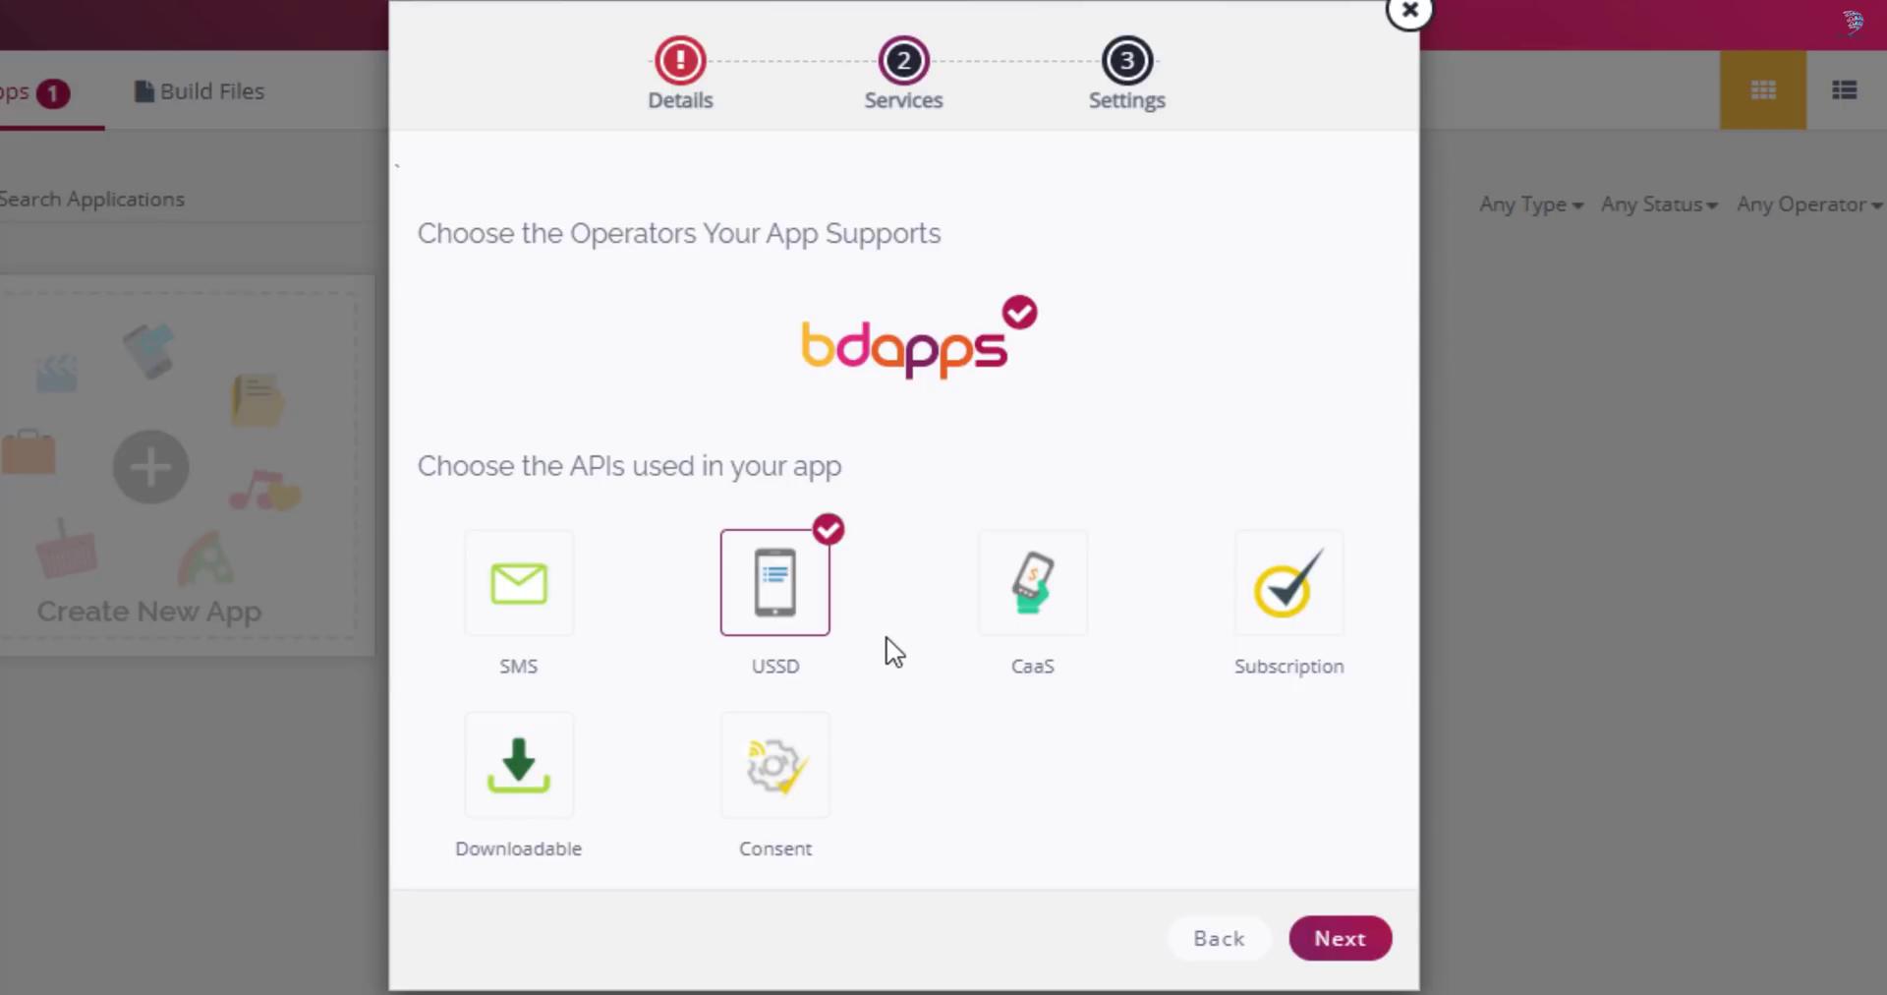
left_click(819, 611)
left_click(1069, 623)
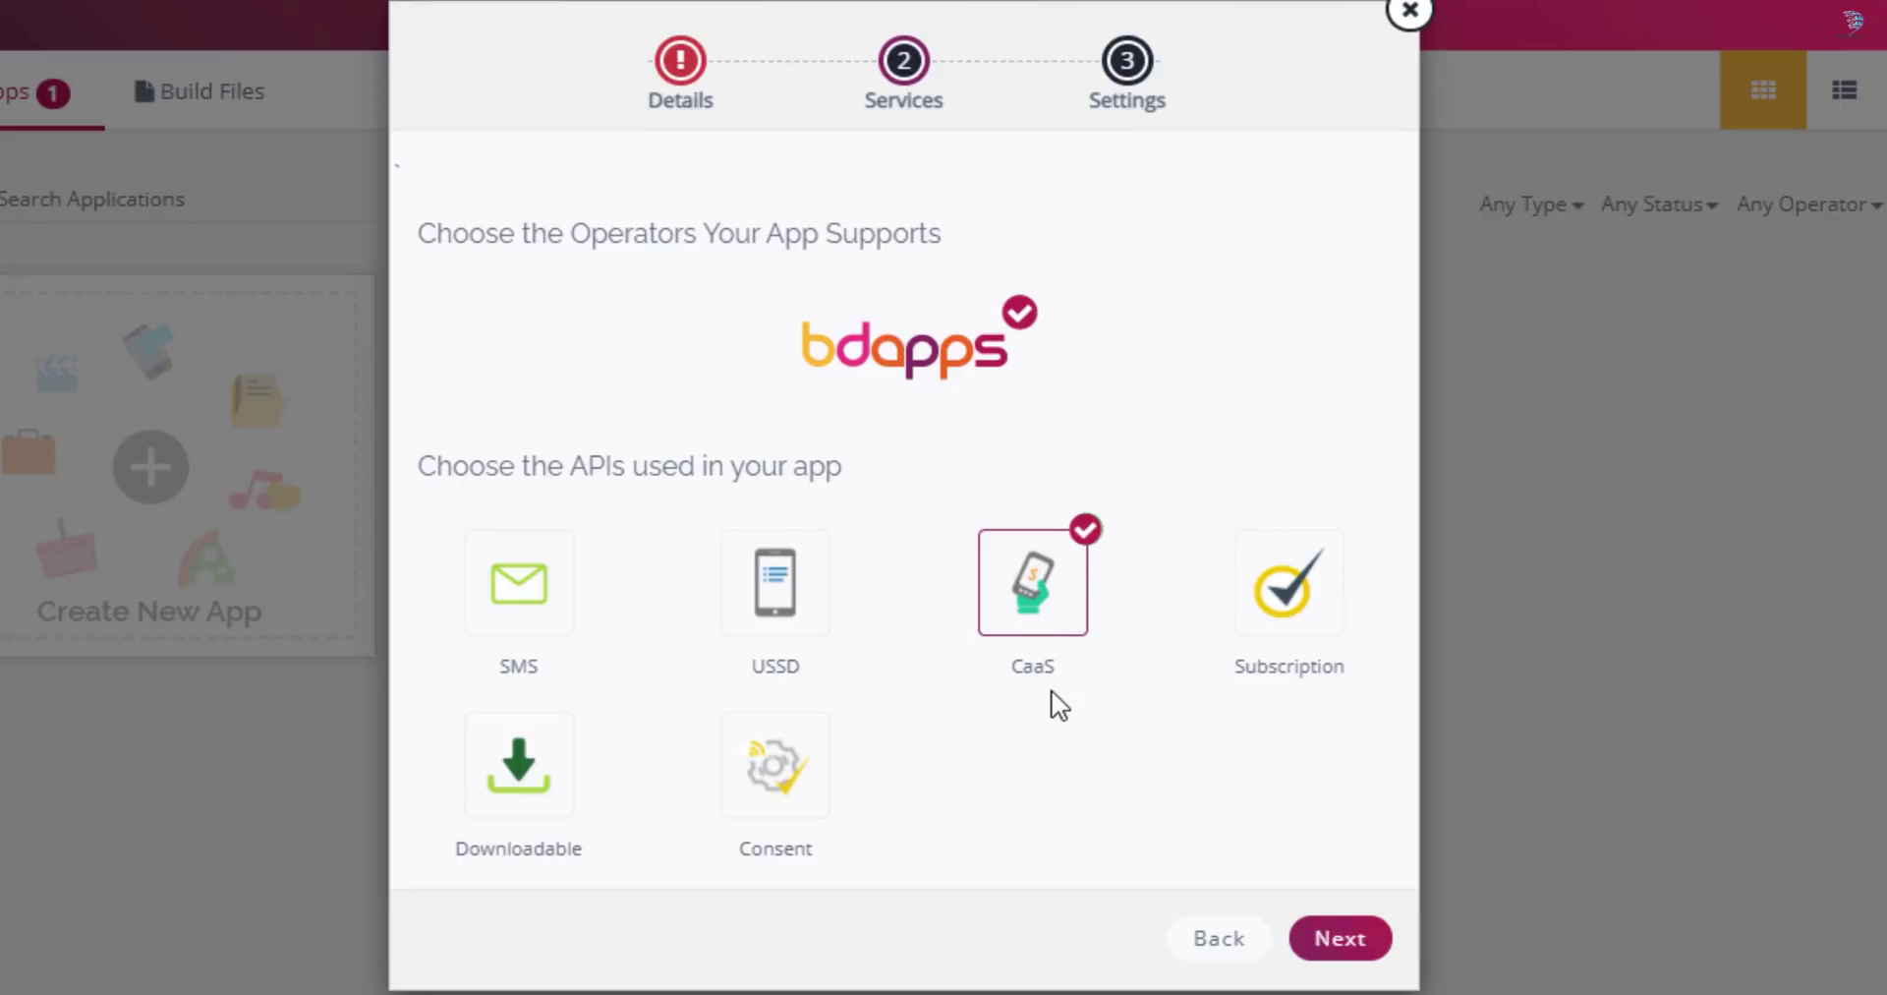
left_click(1340, 938)
left_click(1229, 782)
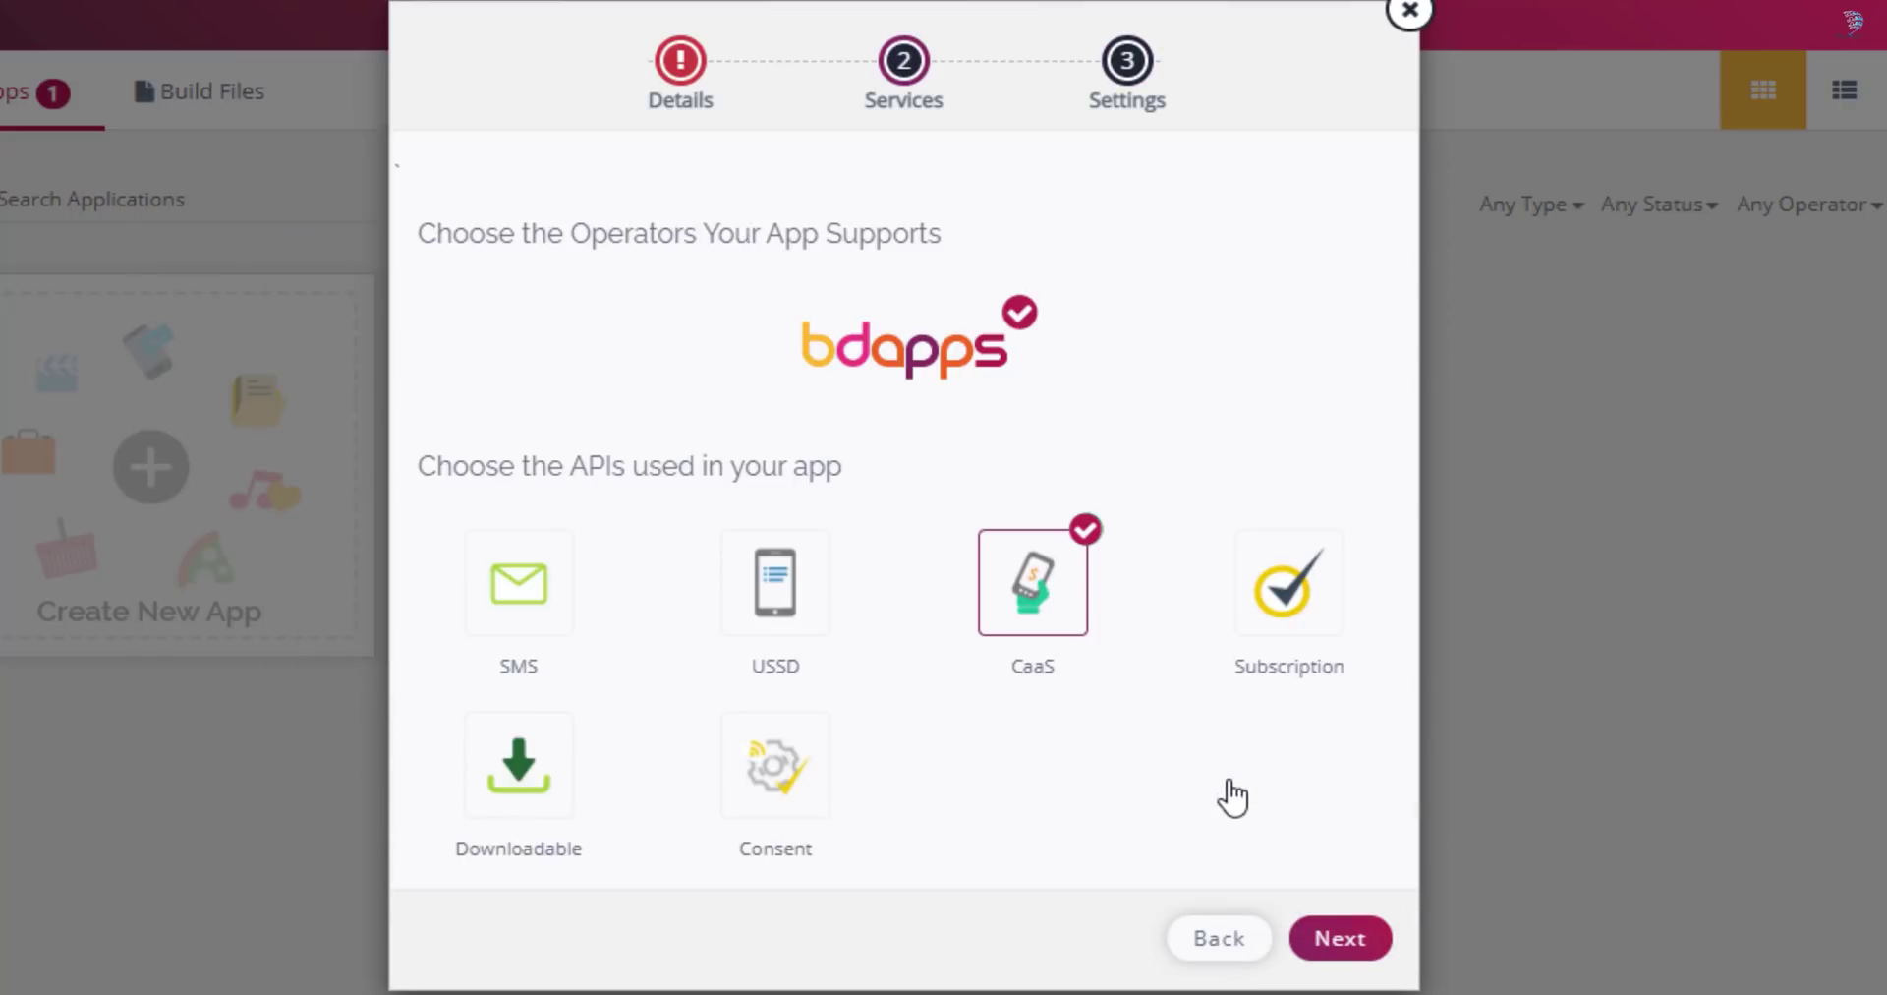
left_click(1293, 590)
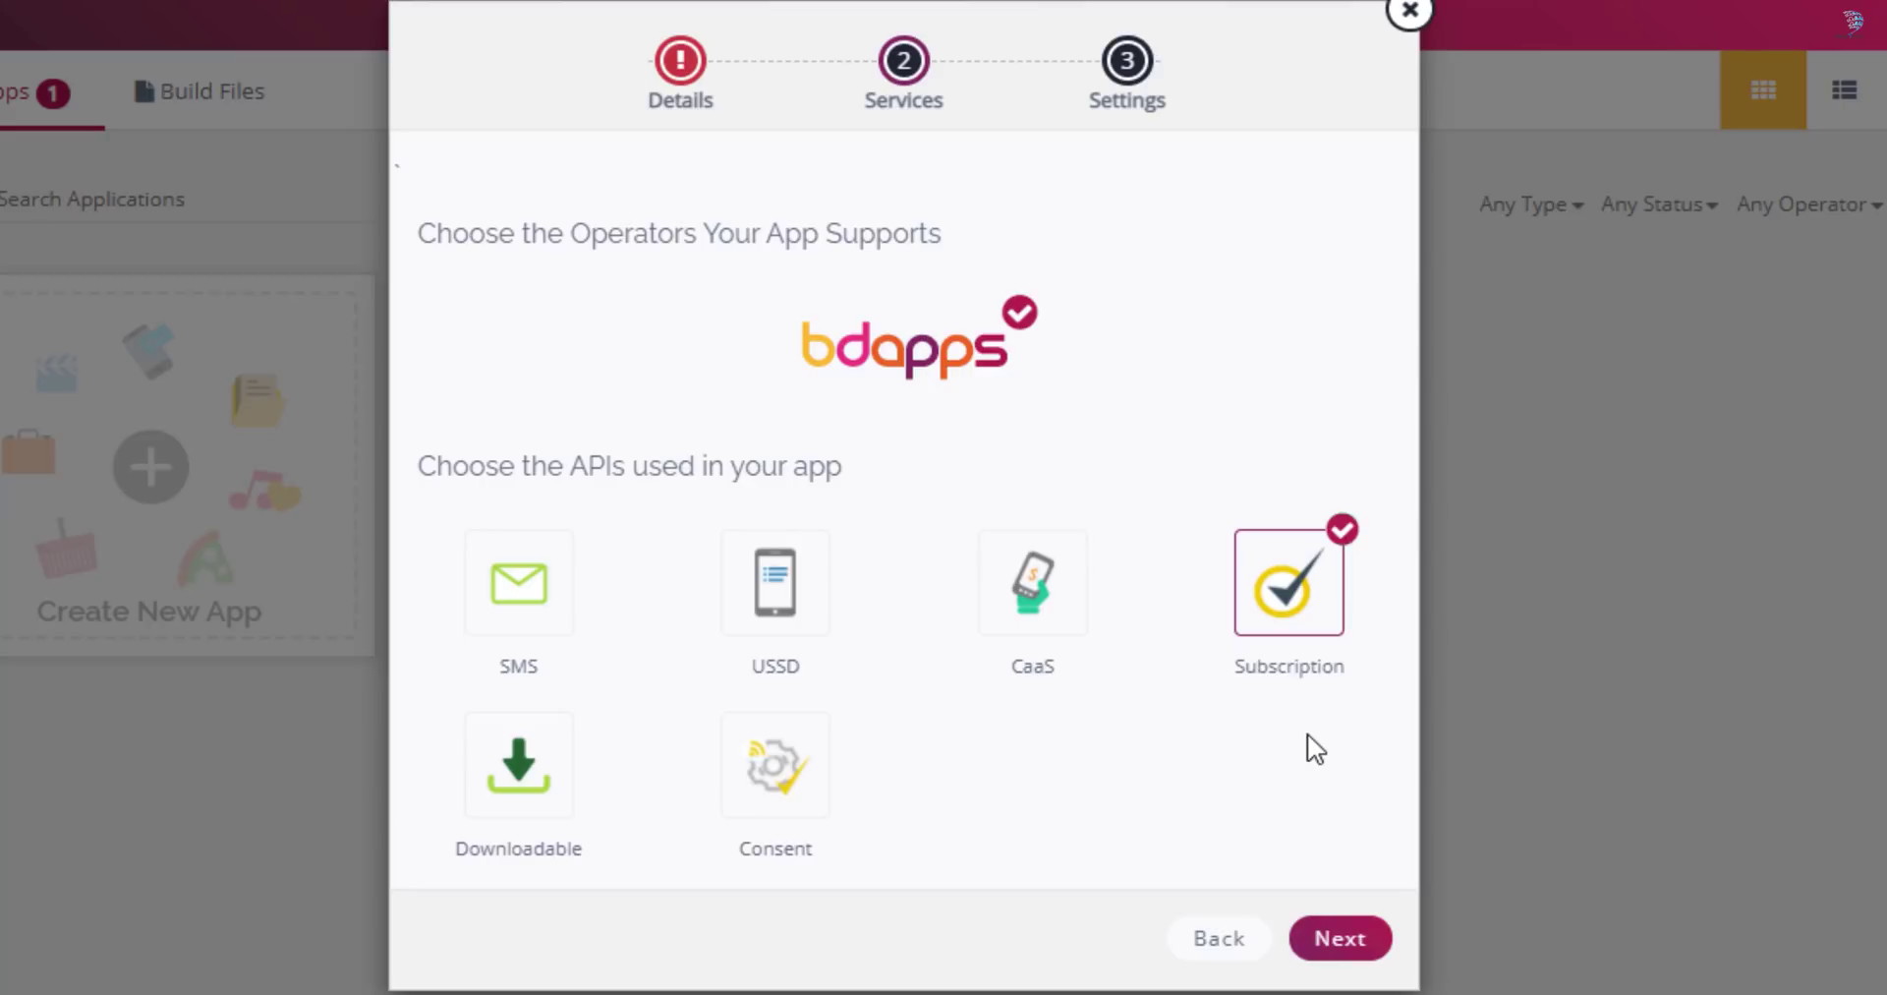
- Replace the Subscription API selection with Consent so the API warning clears
left_click(1307, 629)
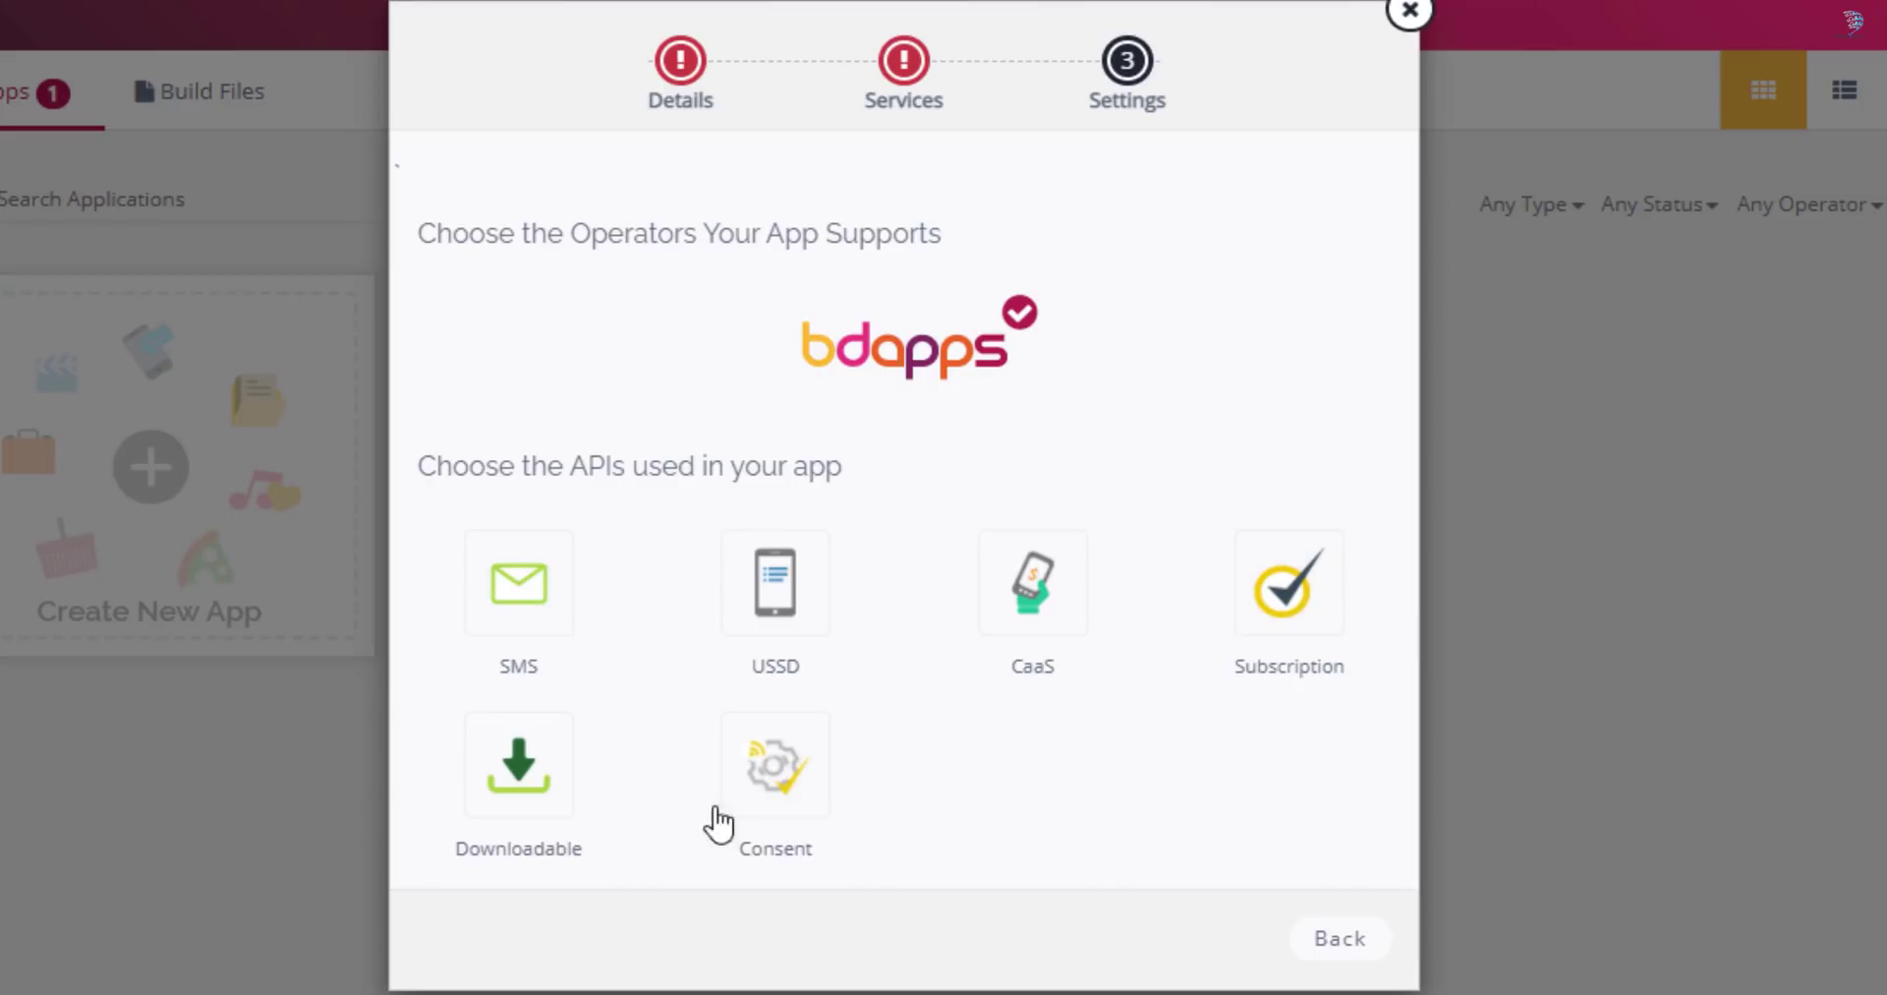
left_click(519, 766)
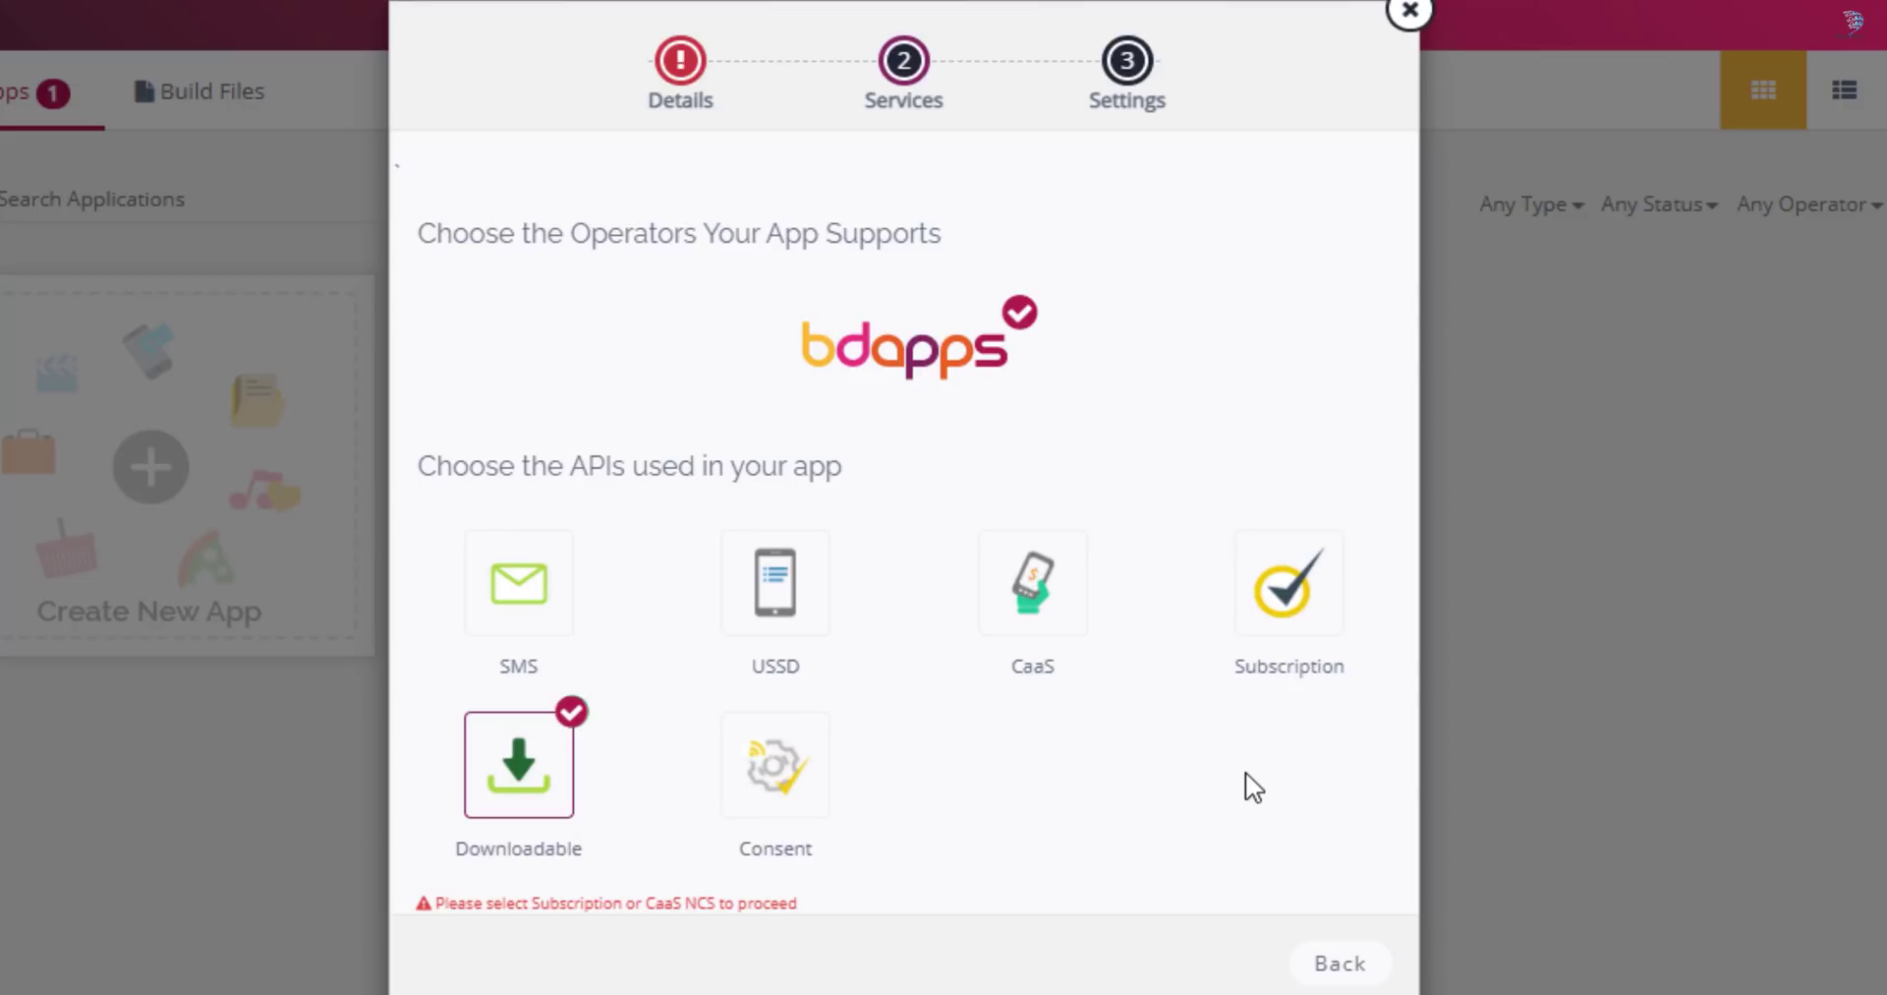
left_click(802, 790)
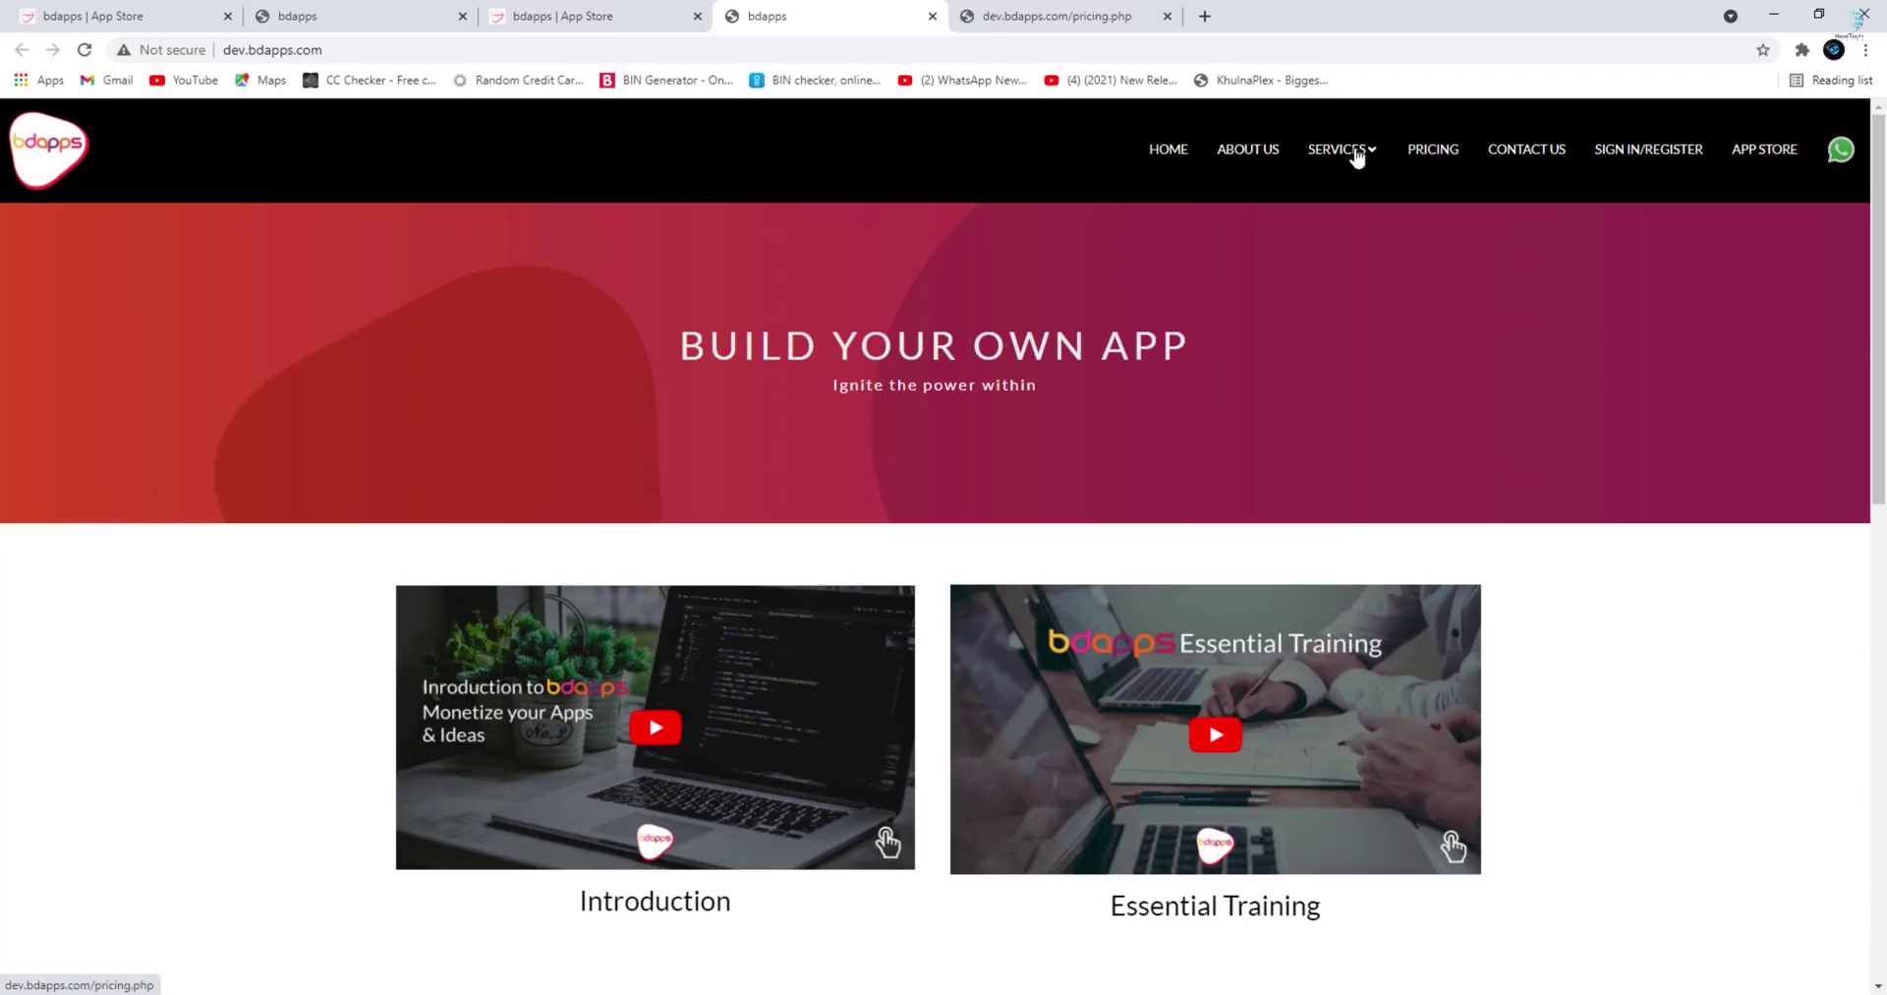
- Open the bdapps Pro developer page from Services and scroll down to its Downloads
mouse_move(1357, 157)
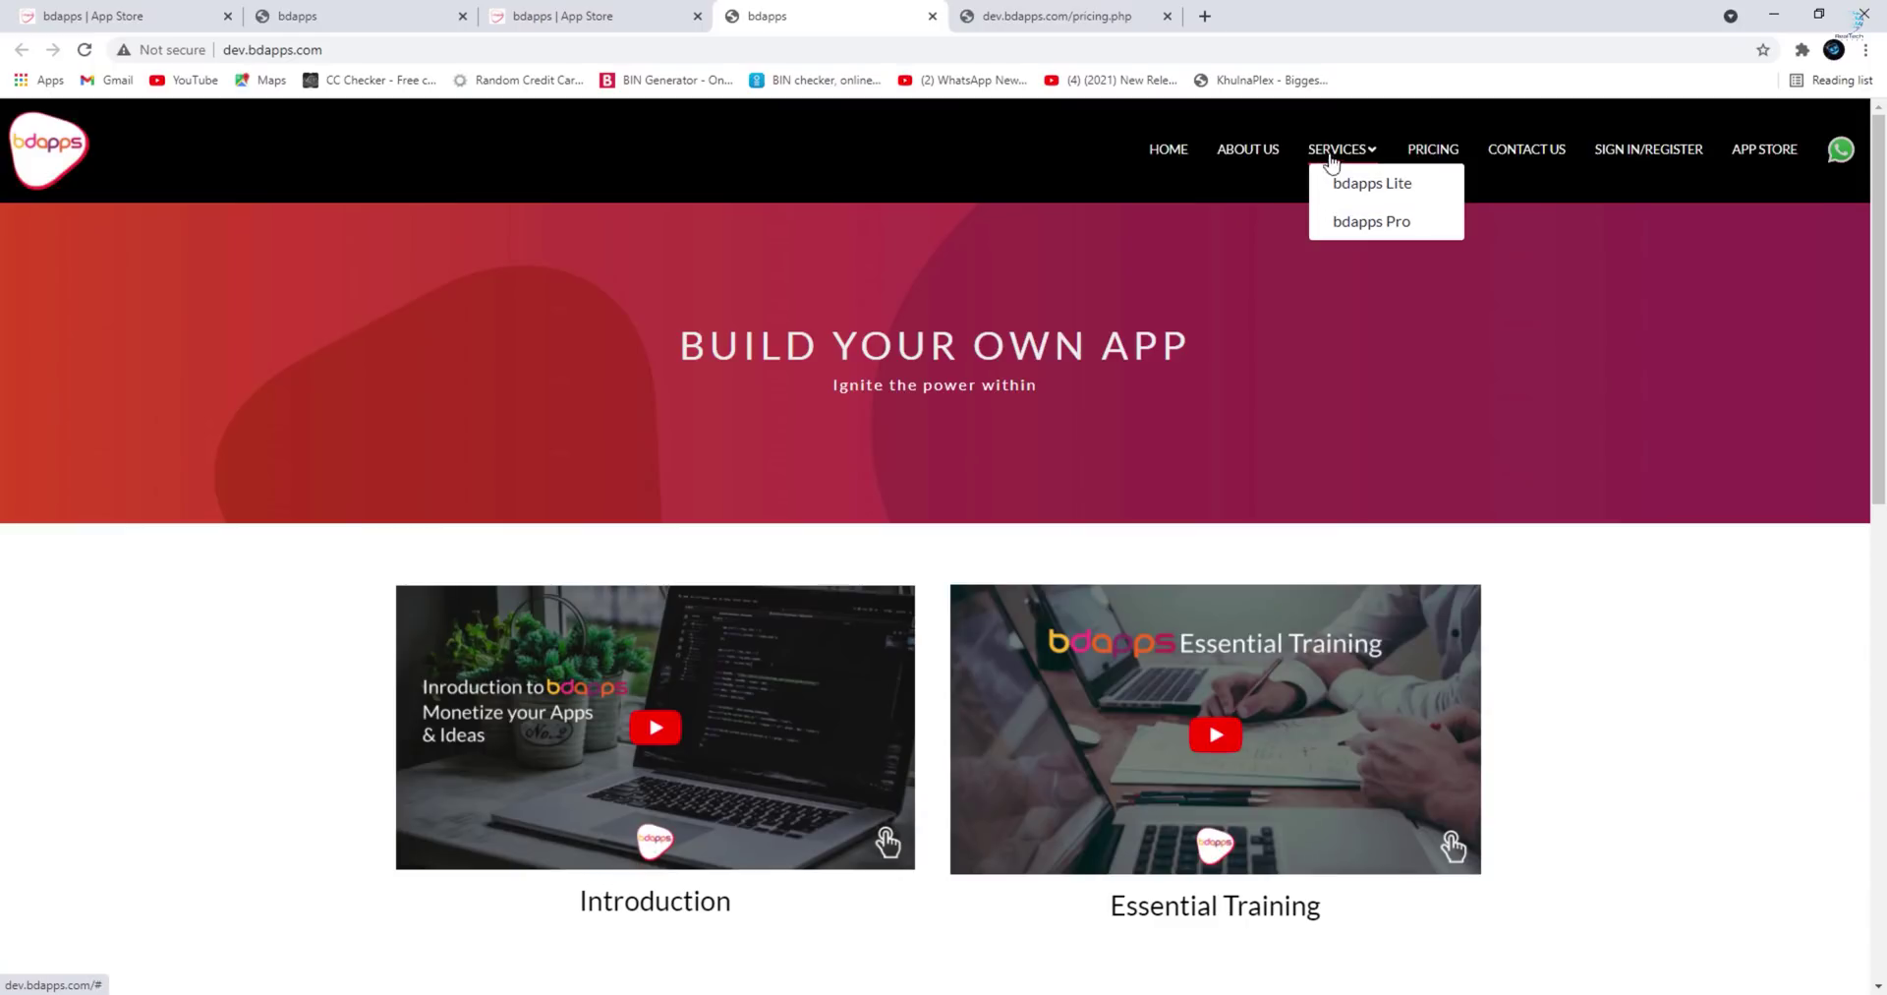
left_click(1344, 222)
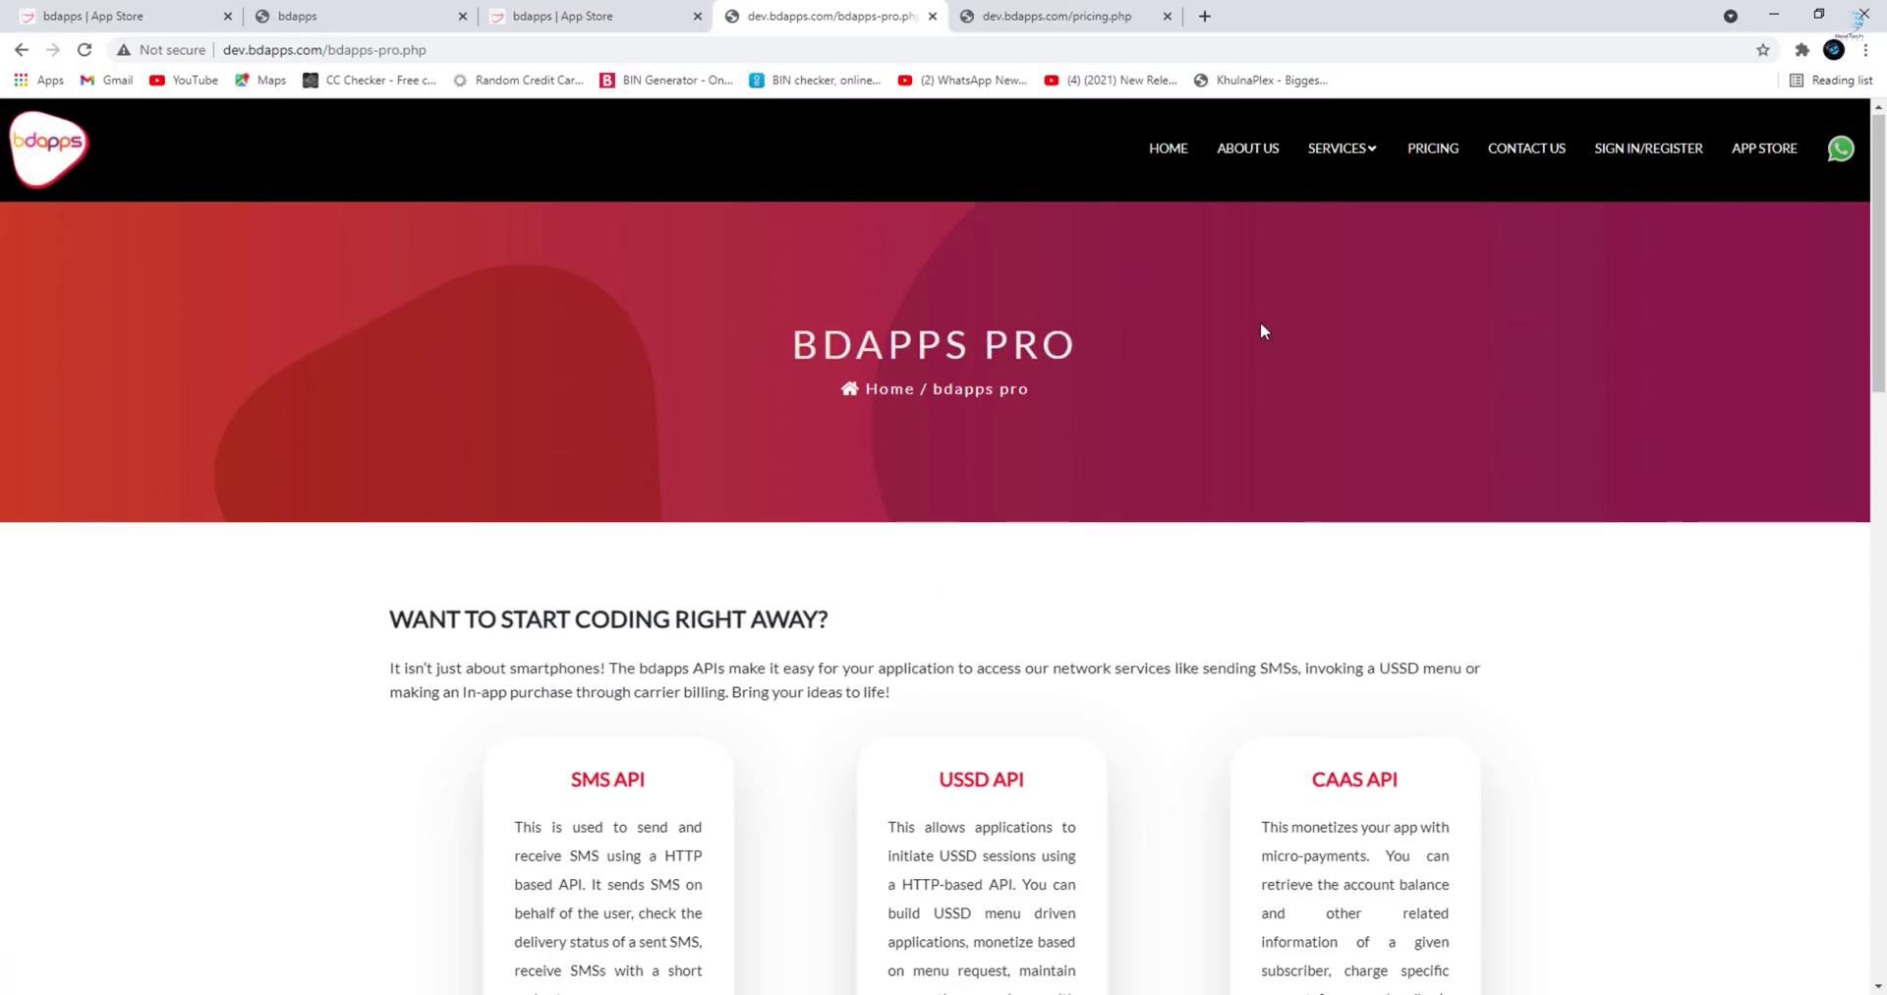
scroll(1261, 331, "down", 3)
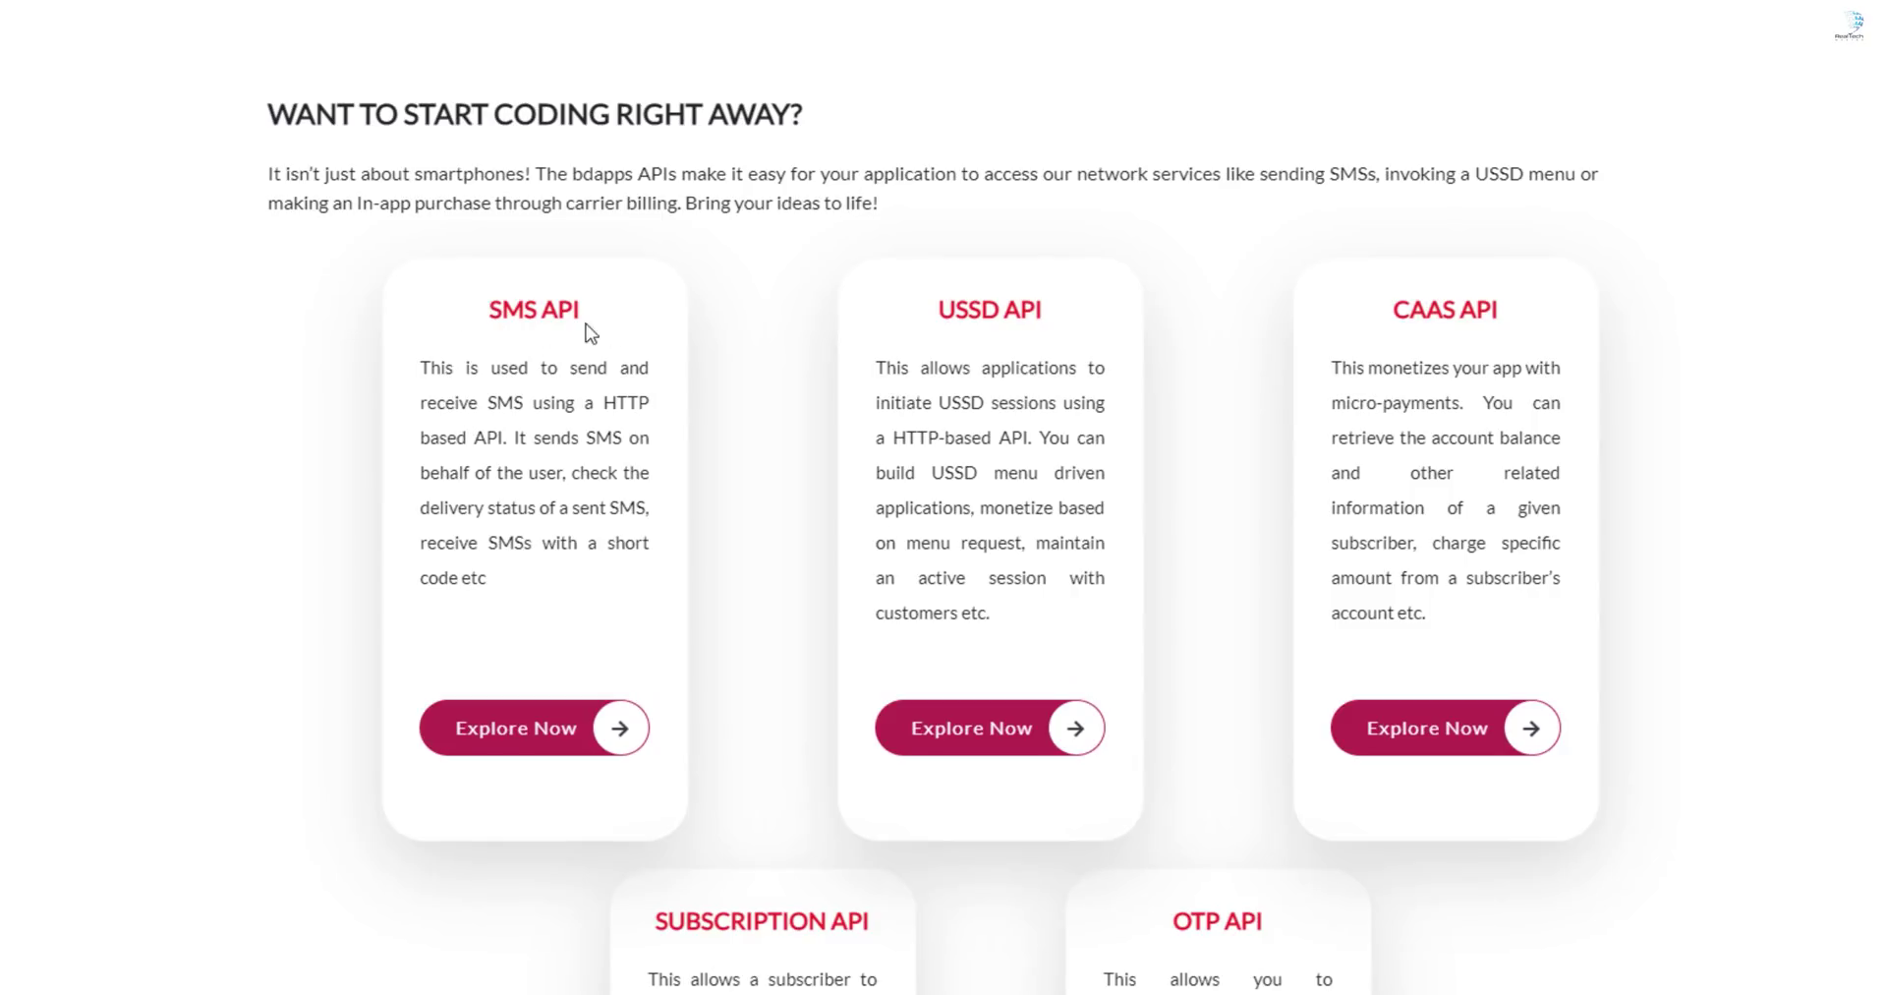
scroll(1539, 418, "down", 3)
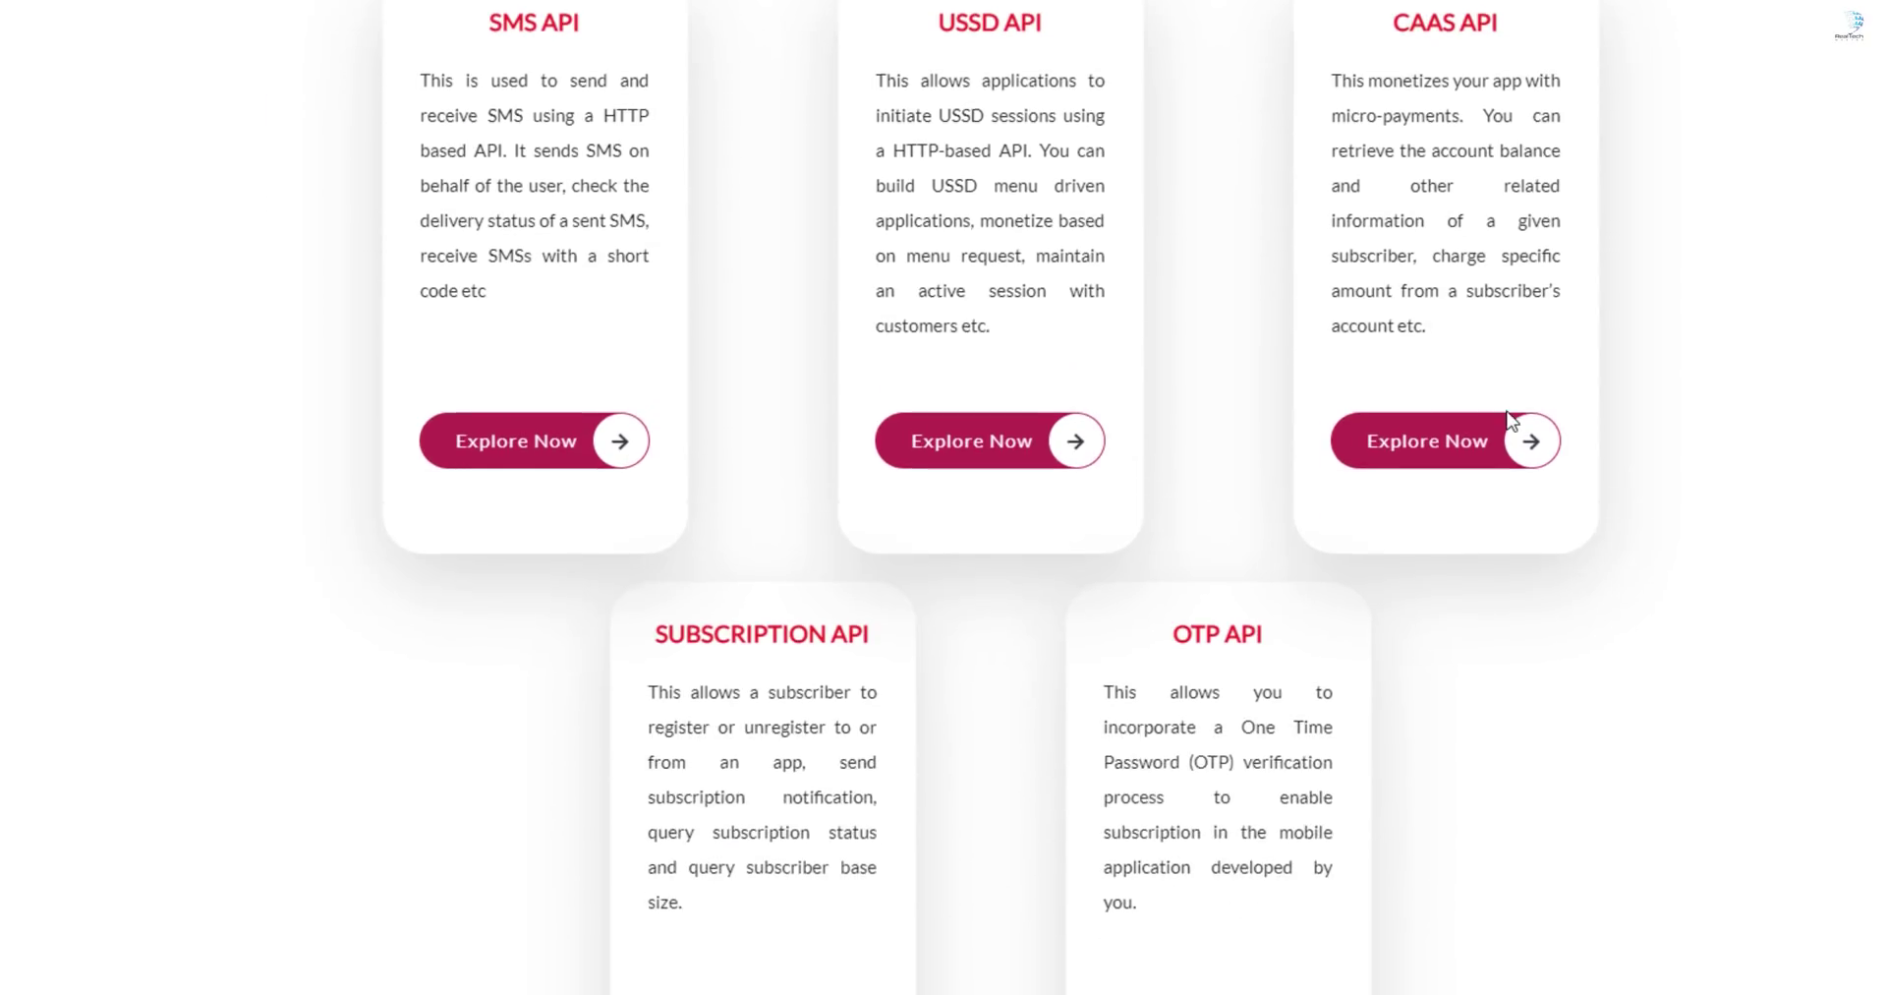
scroll(1511, 420, "down", 8)
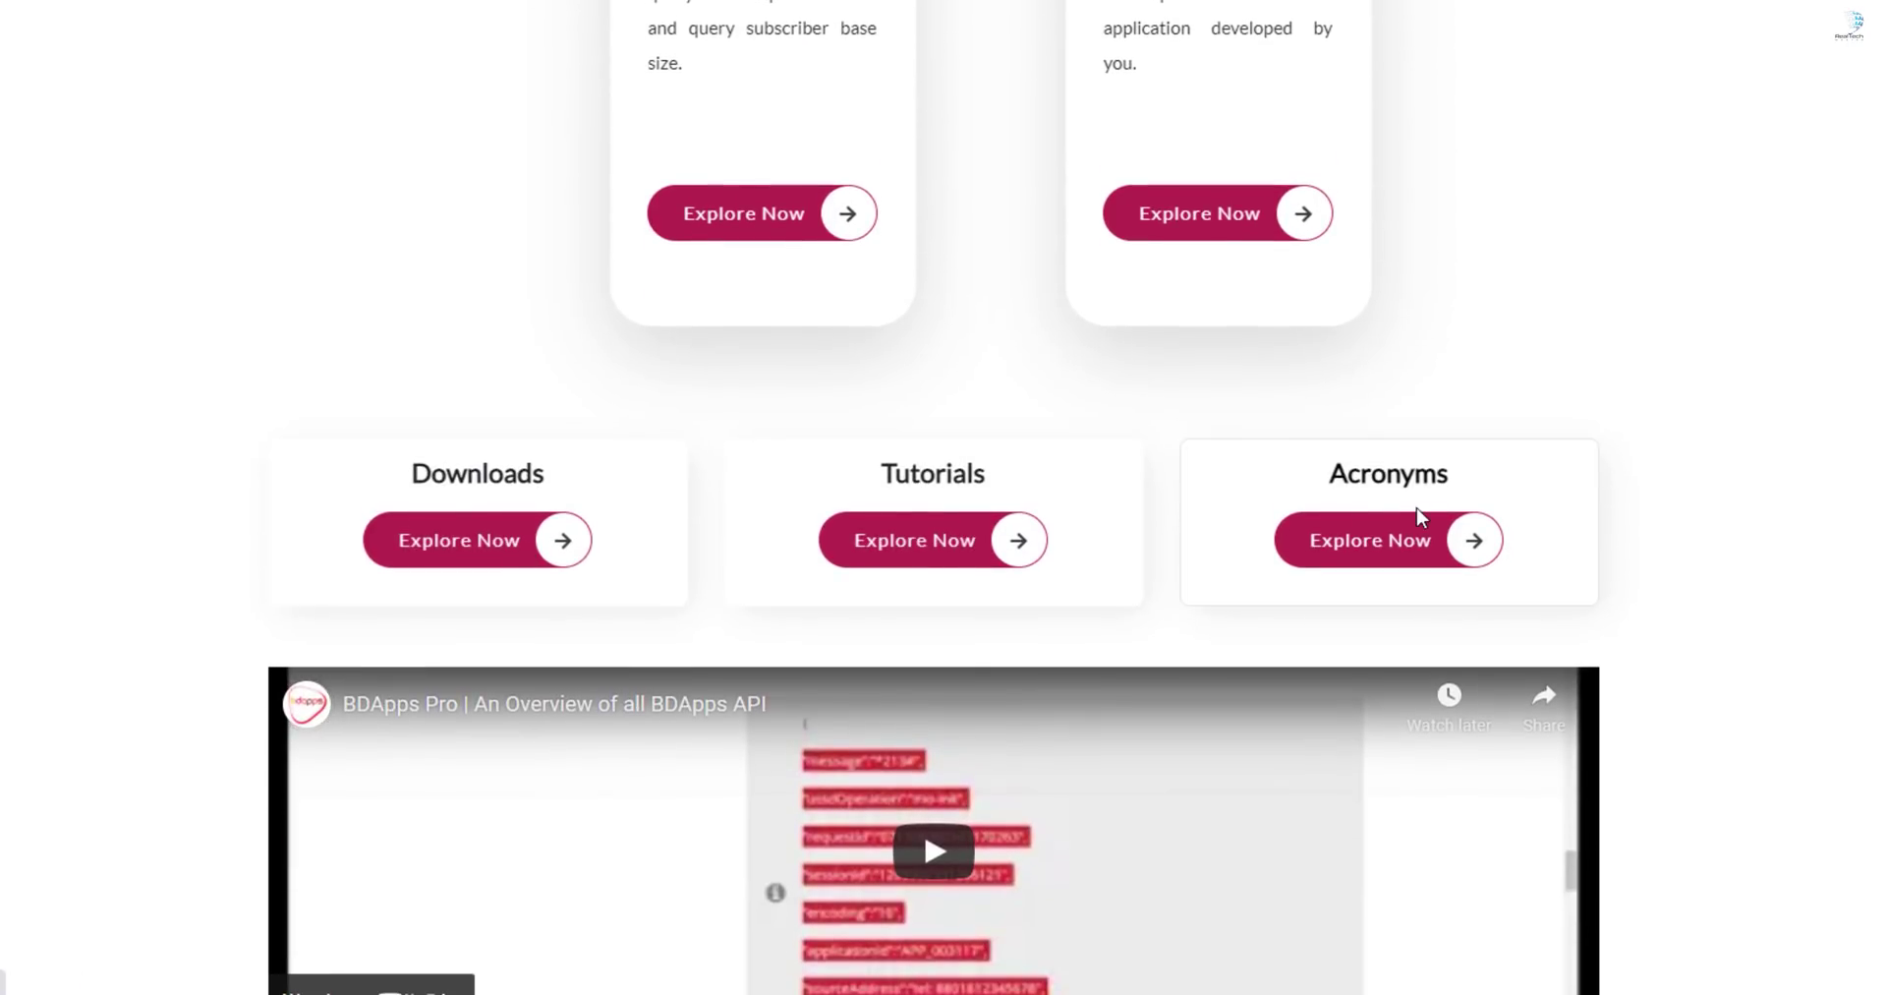
- Open the bdapps Pro downloads and read the Bangla Subscription API Guide document
left_click(450, 539)
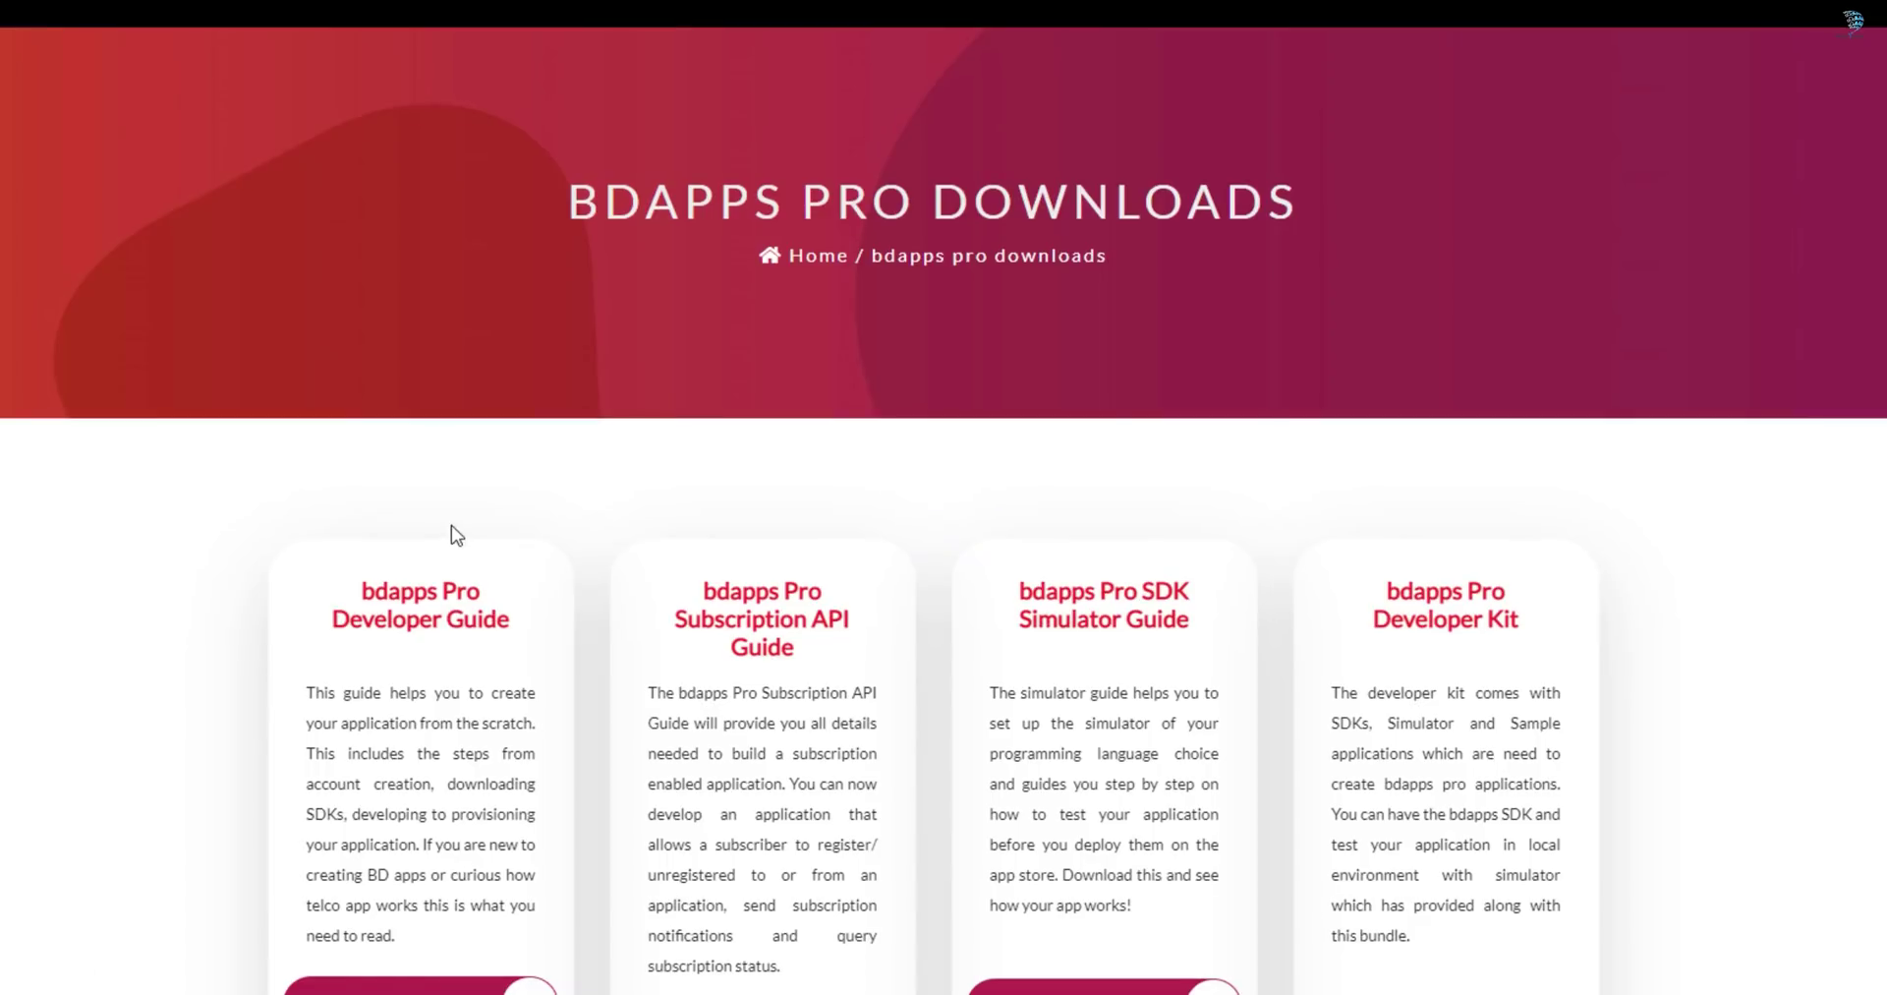
scroll(772, 478, "down", 5)
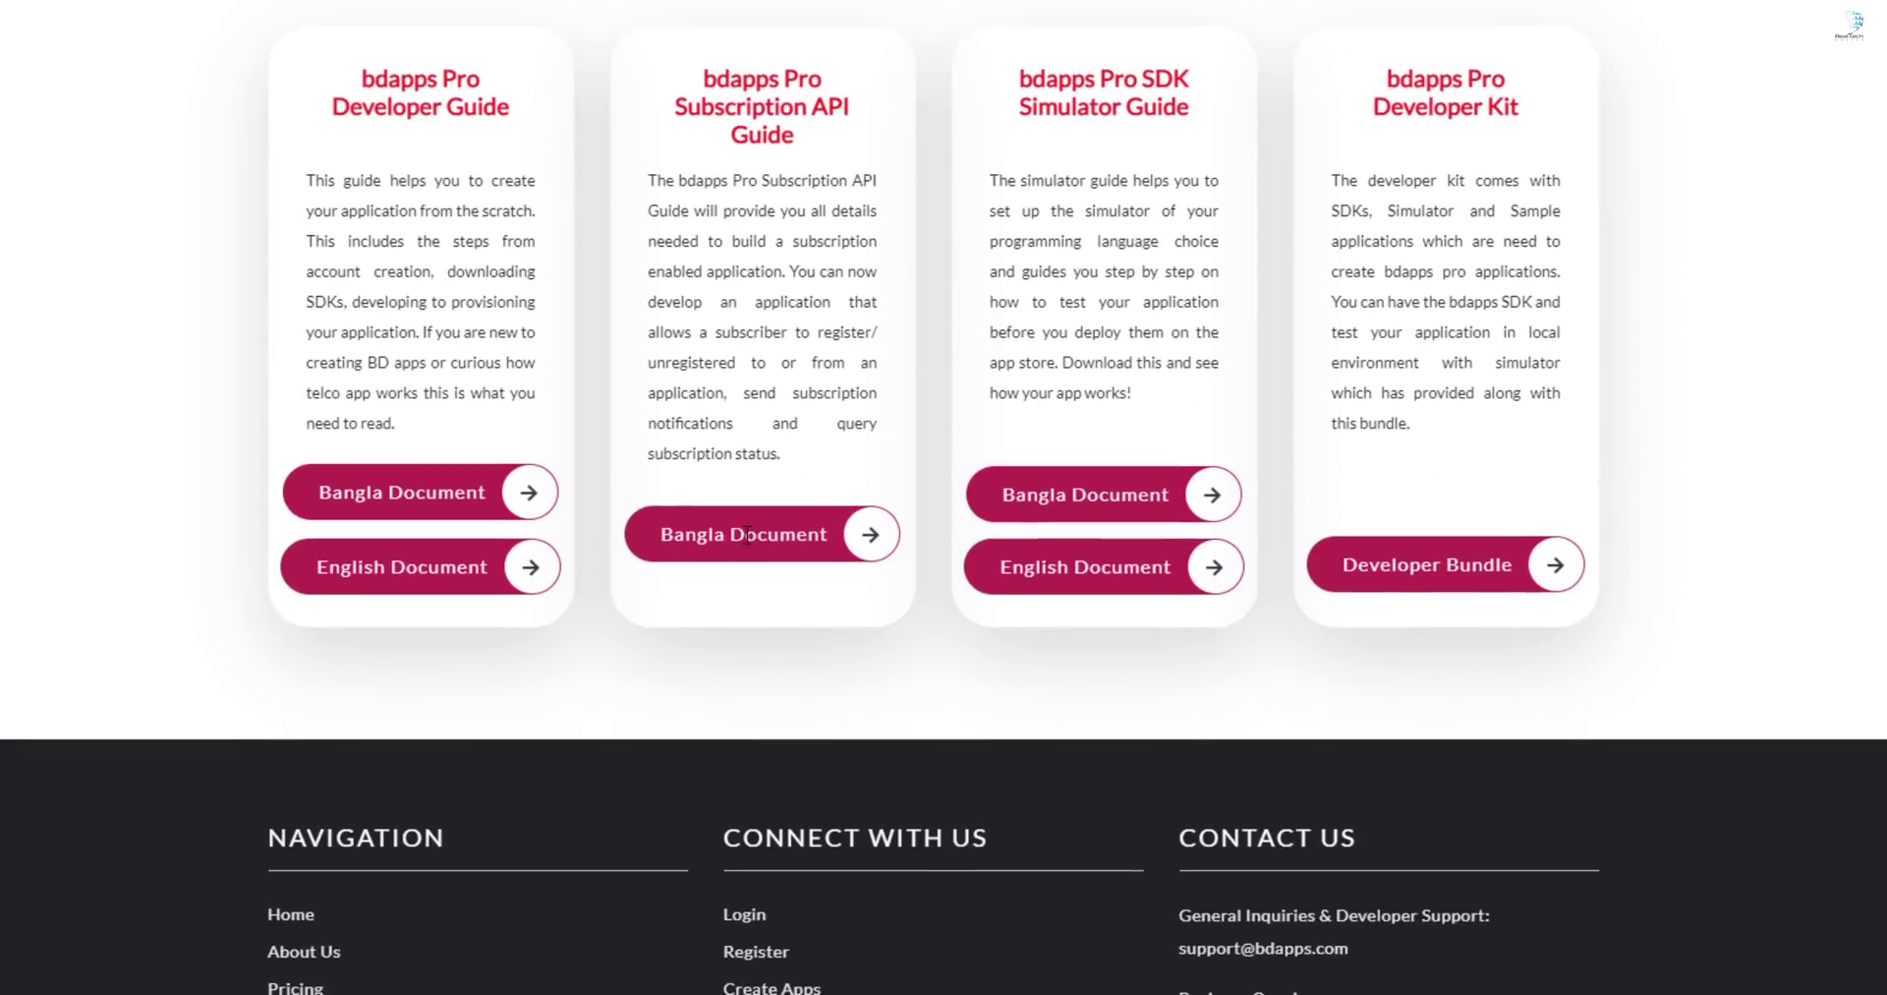
left_click(749, 534)
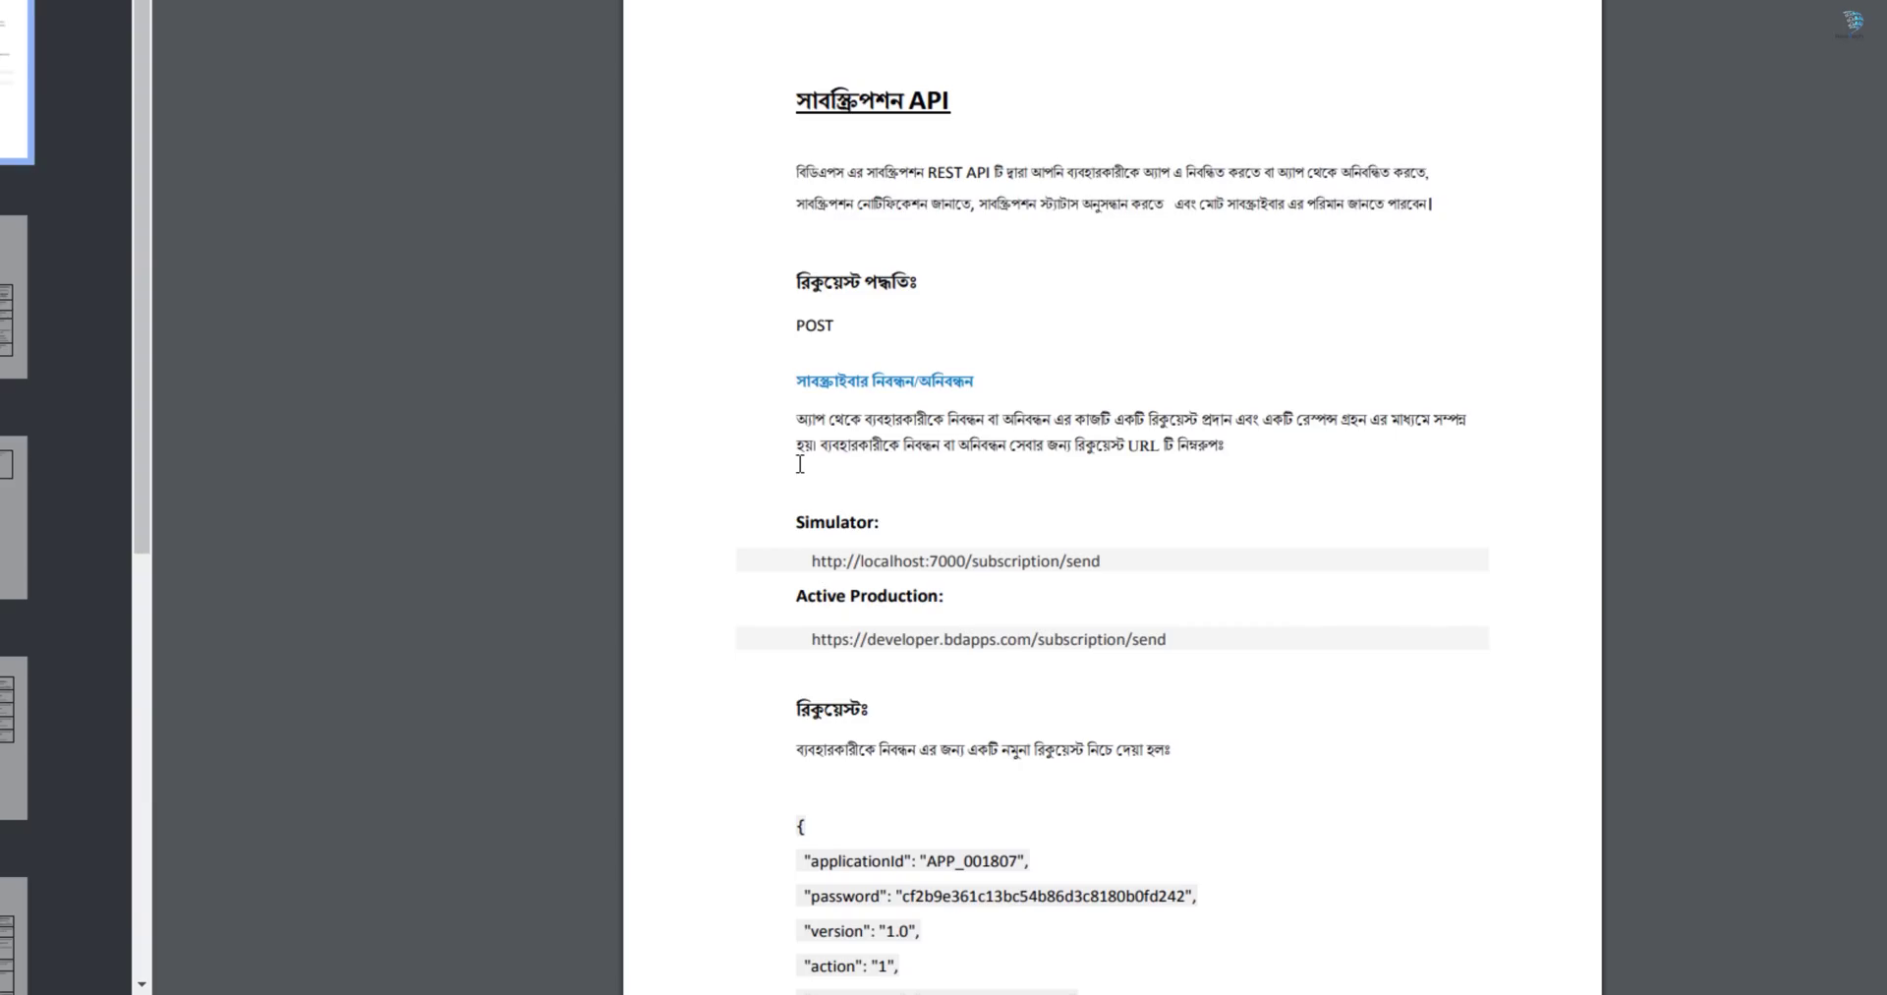
scroll(800, 467, "down", 15)
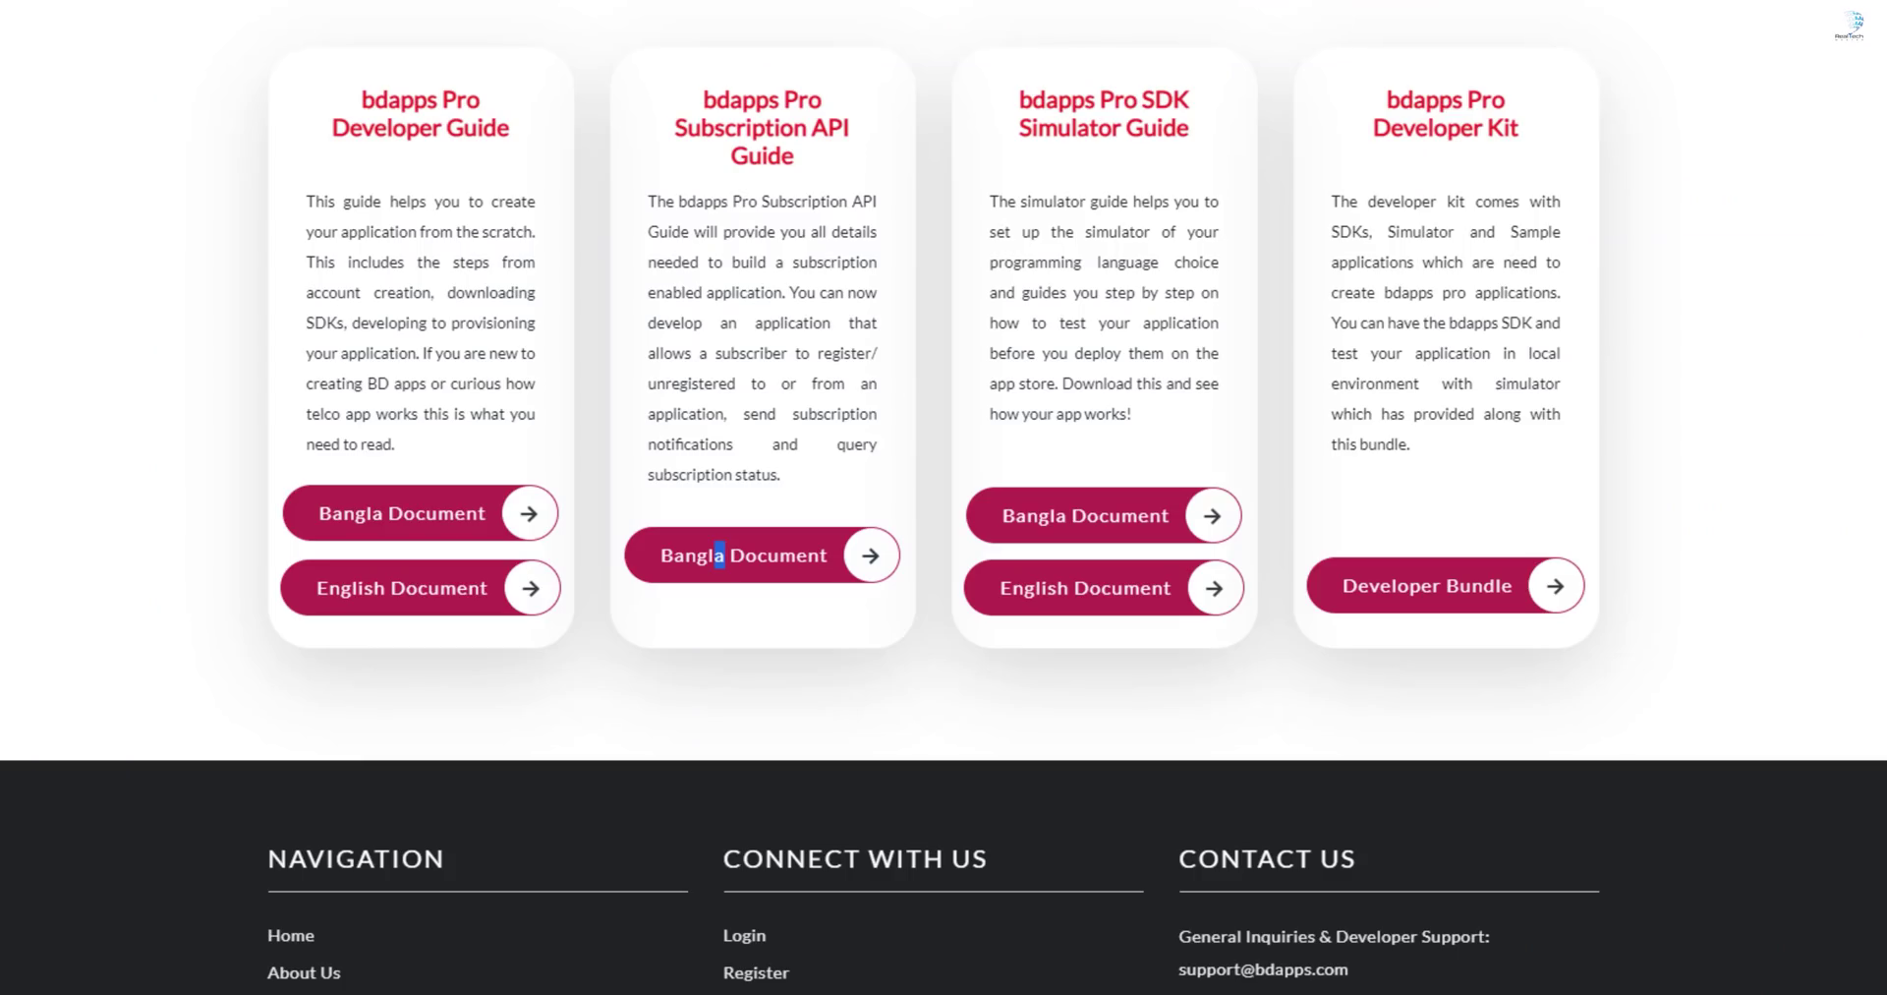
scroll(973, 344, "up", 5)
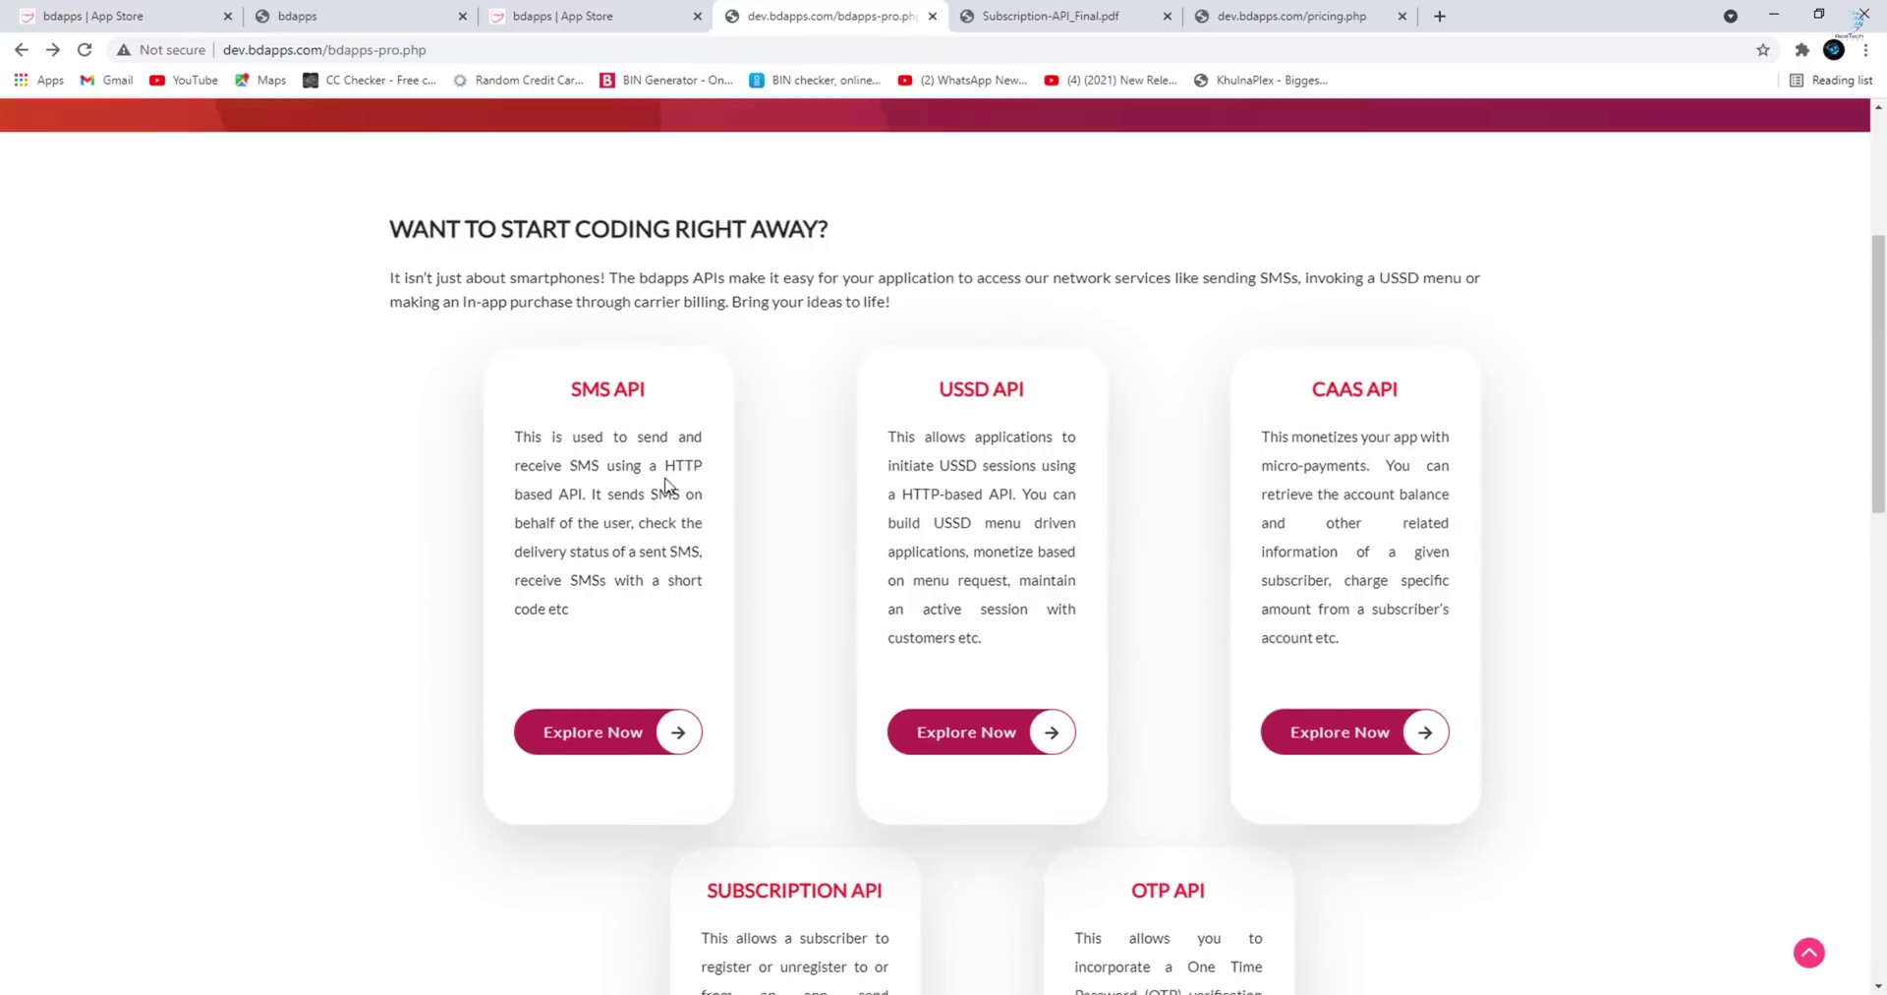
scroll(688, 462, "down", 2)
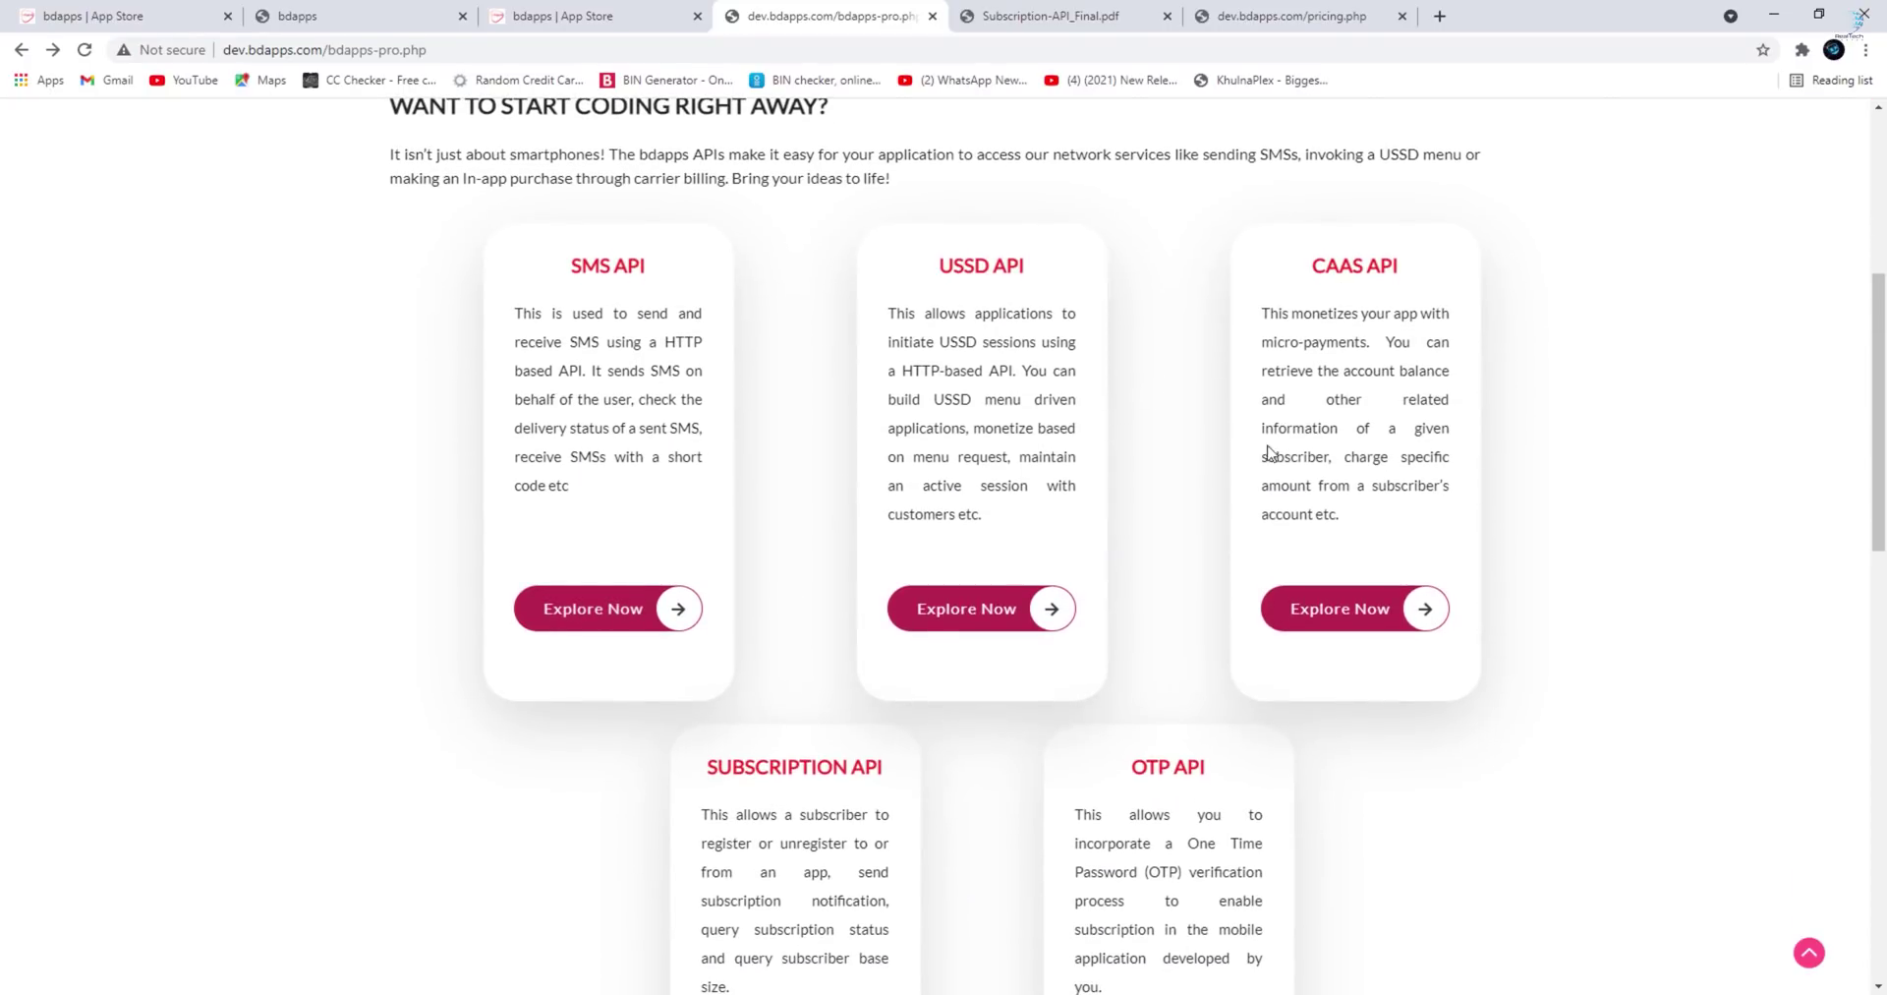
scroll(1268, 452, "down", 4)
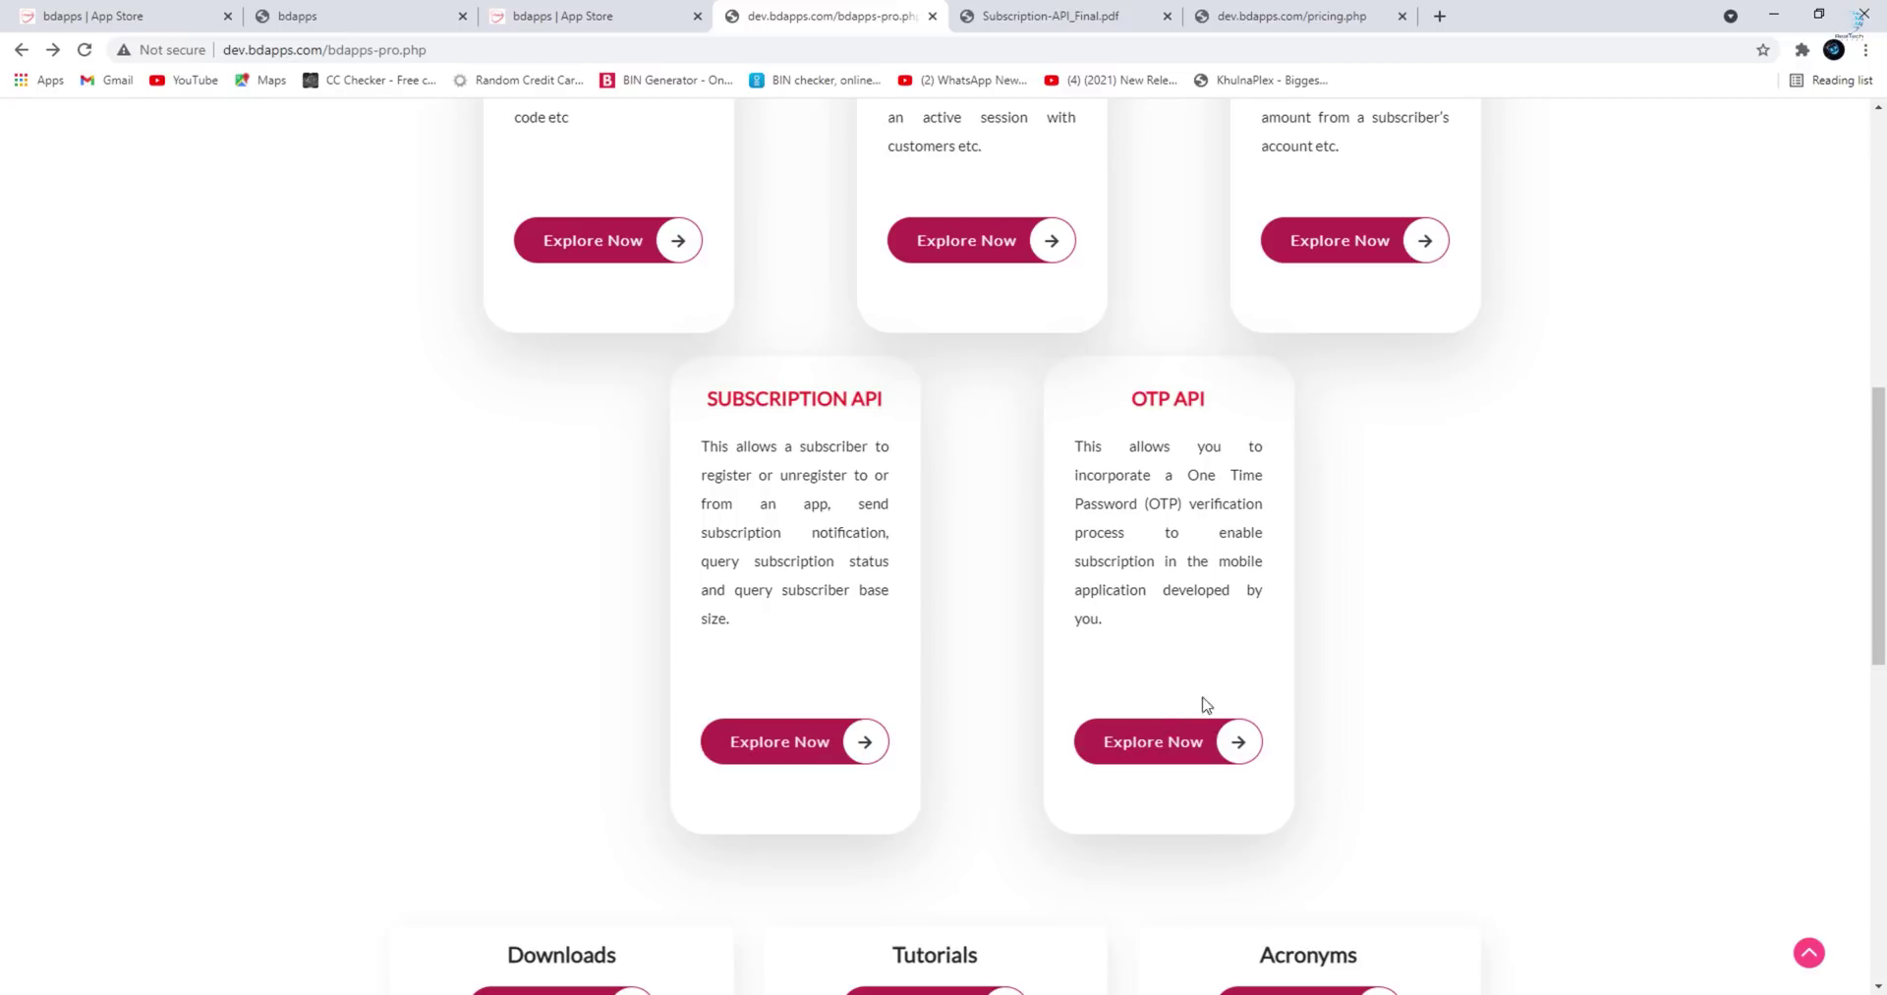
scroll(1204, 698, "down", 1)
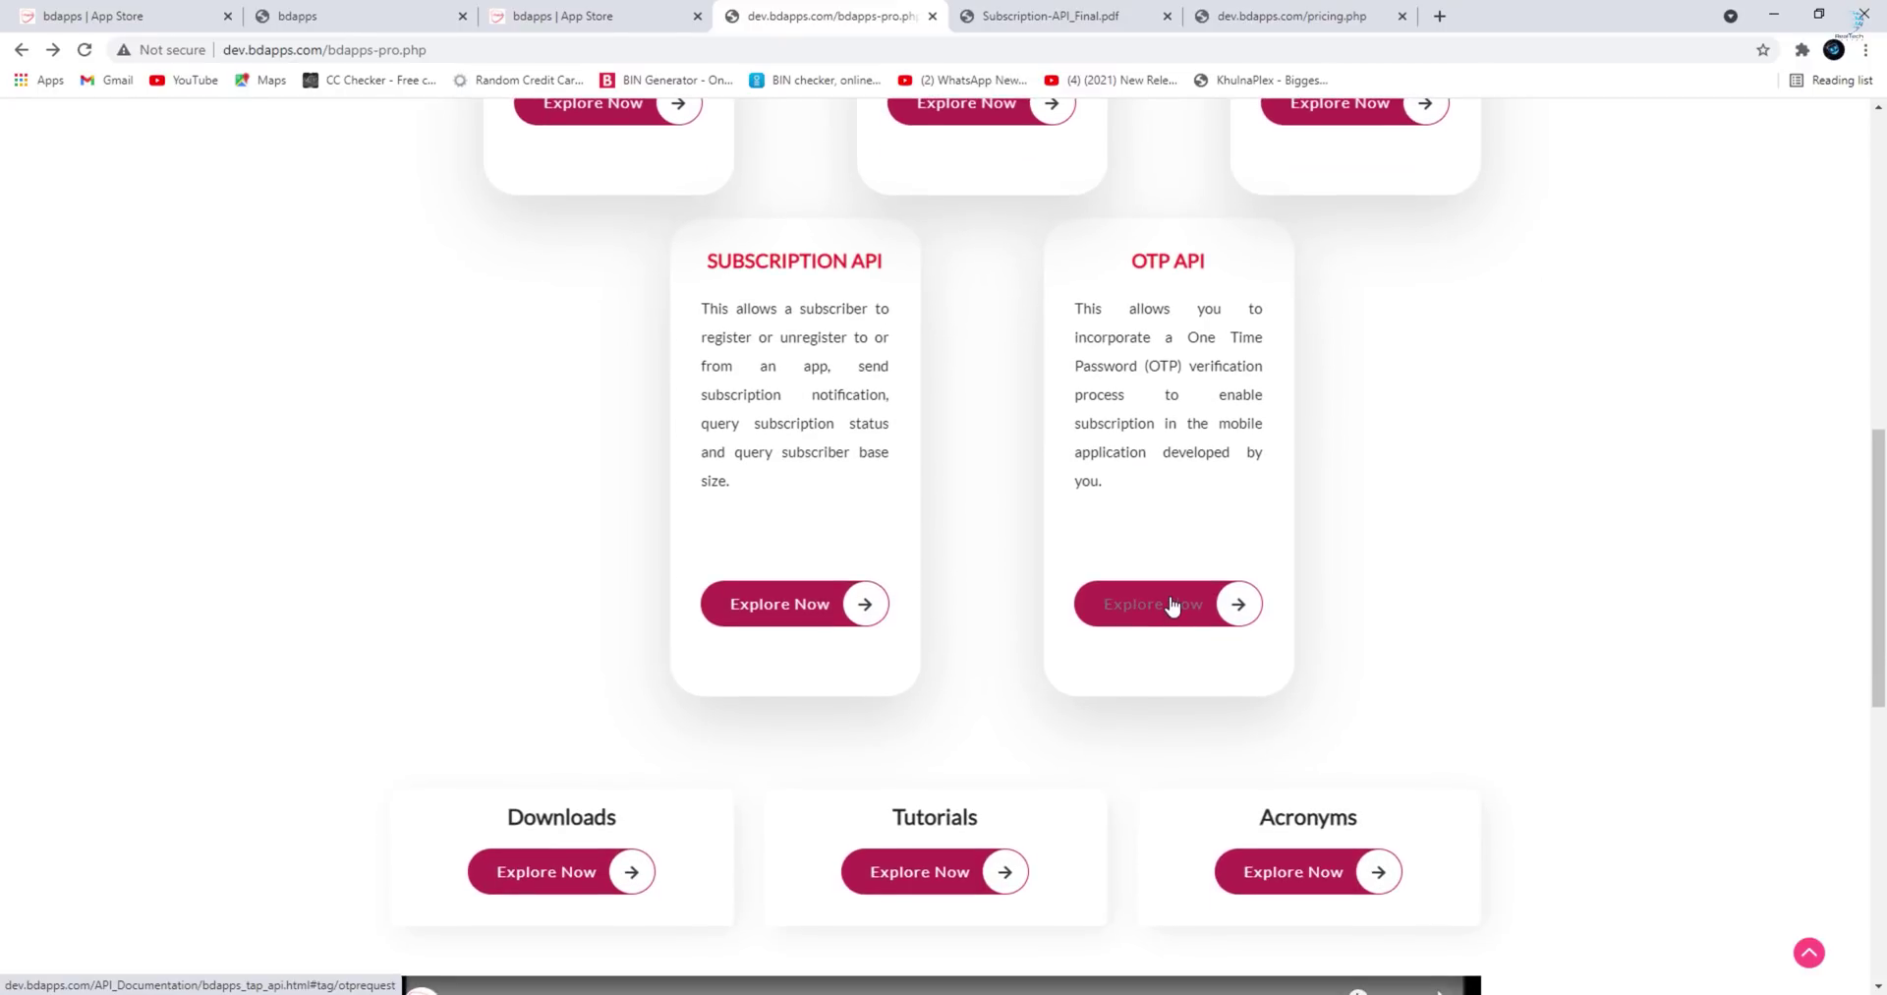
left_click(1172, 604)
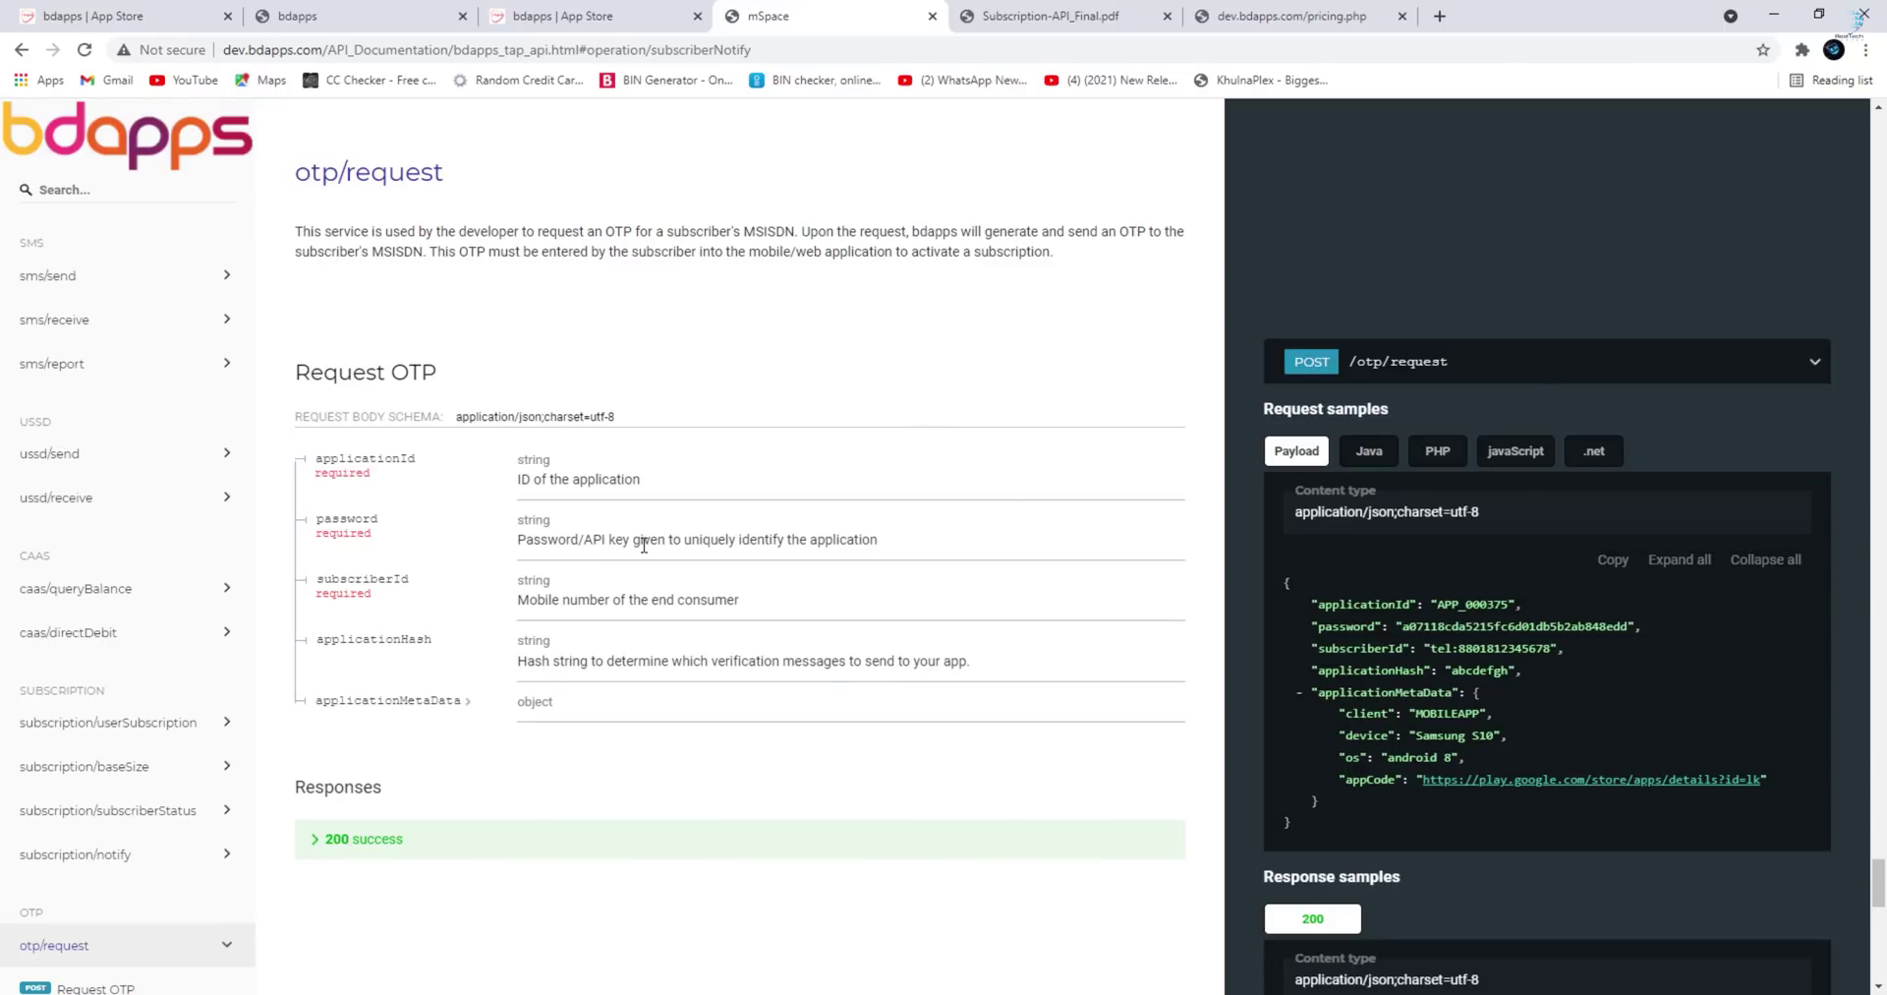
scroll(674, 566, "down", 6)
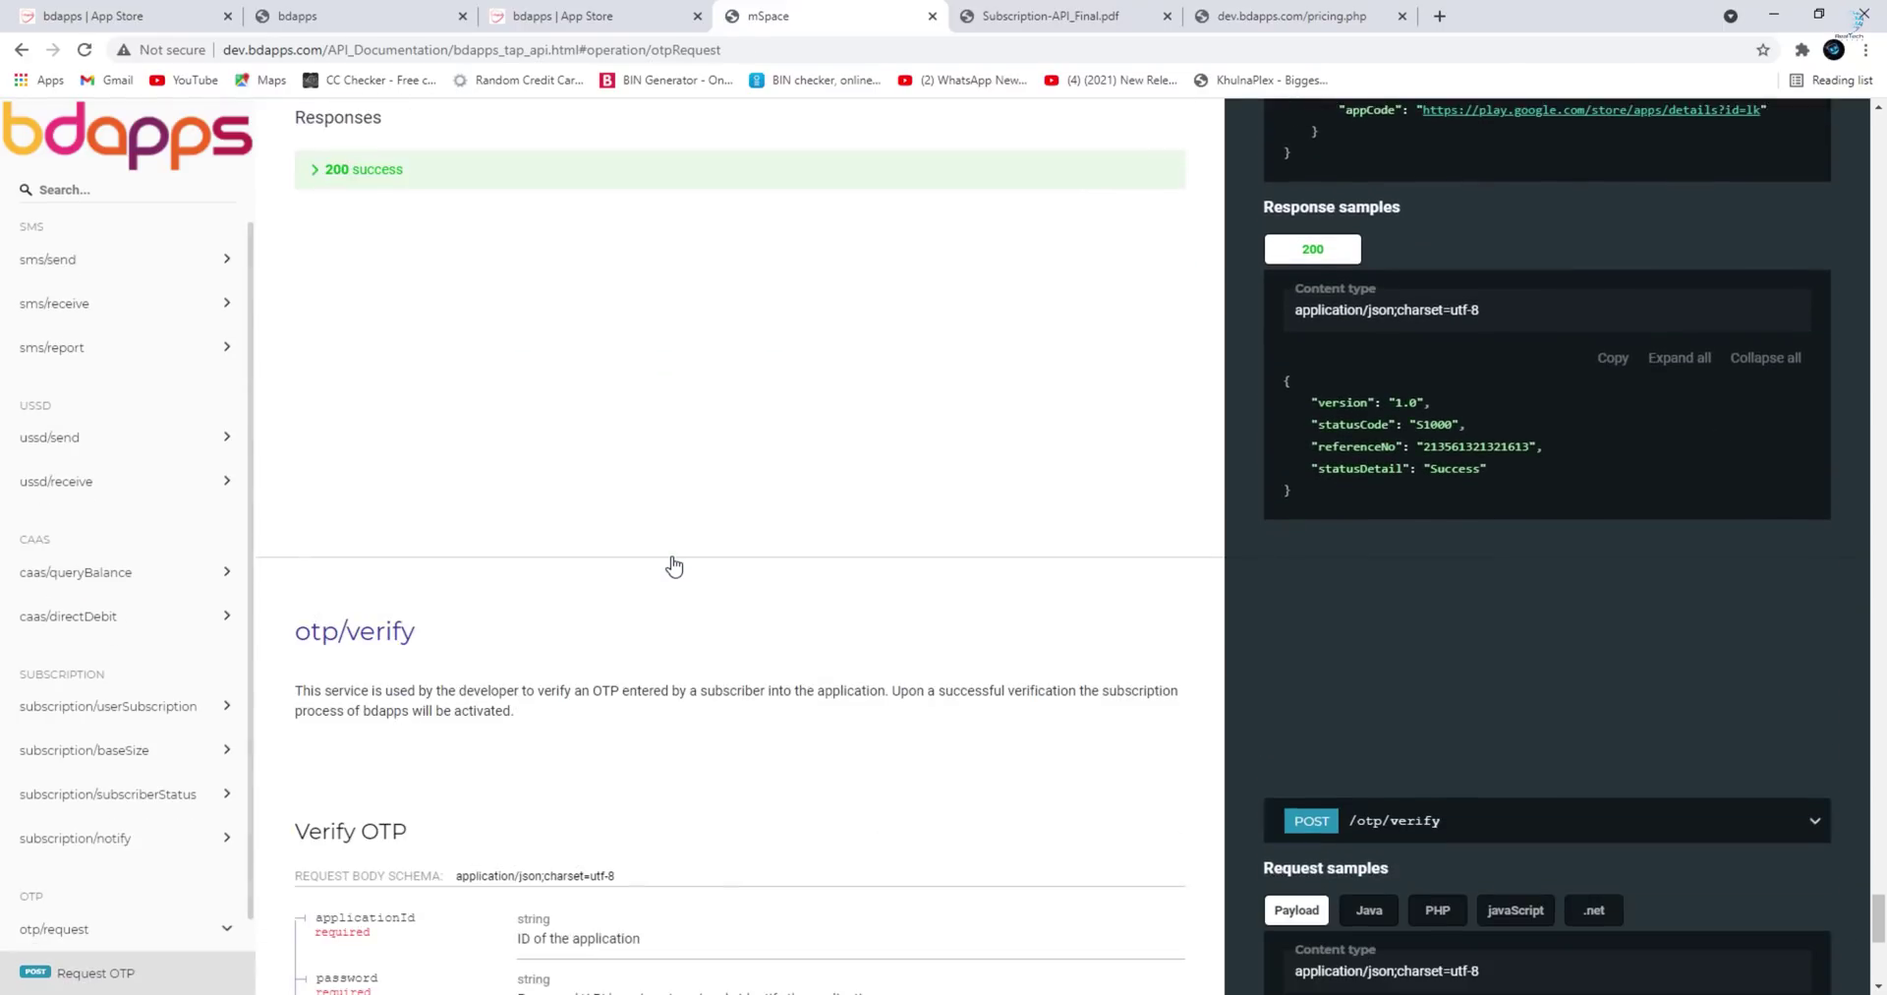
scroll(675, 566, "down", 9)
key("alt+Left")
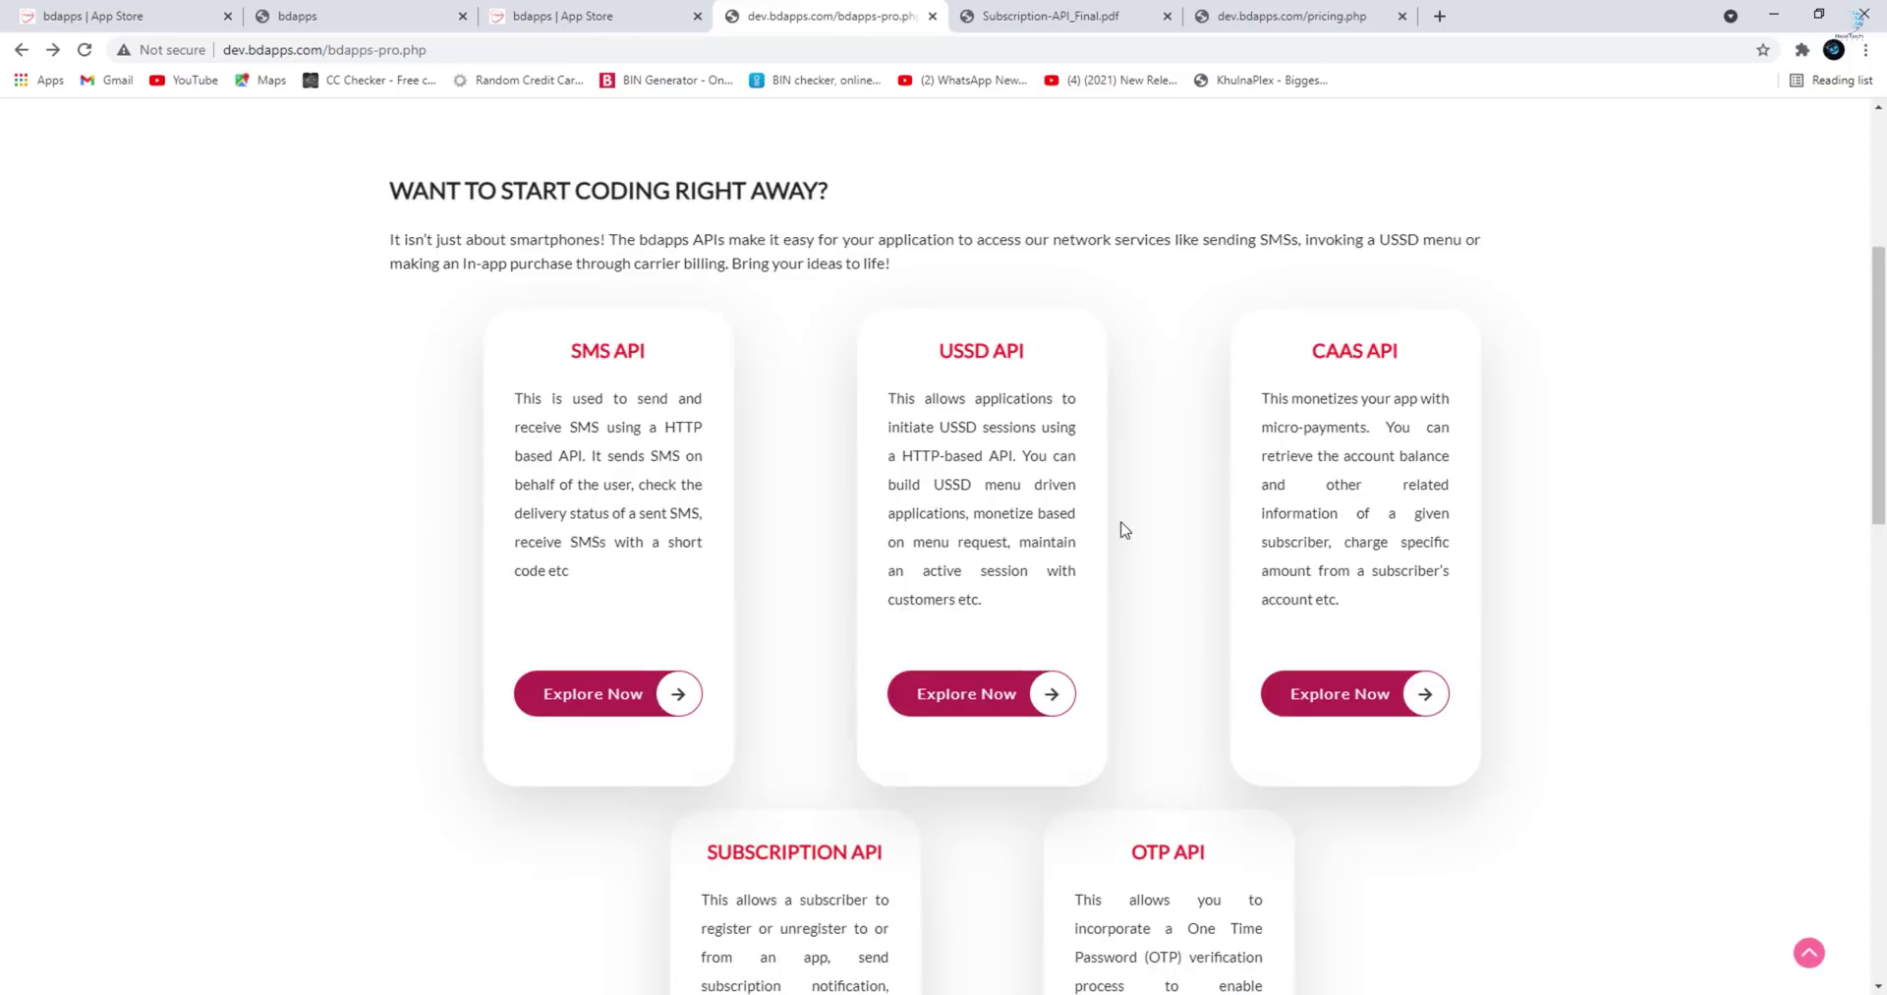
scroll(1121, 528, "down", 3)
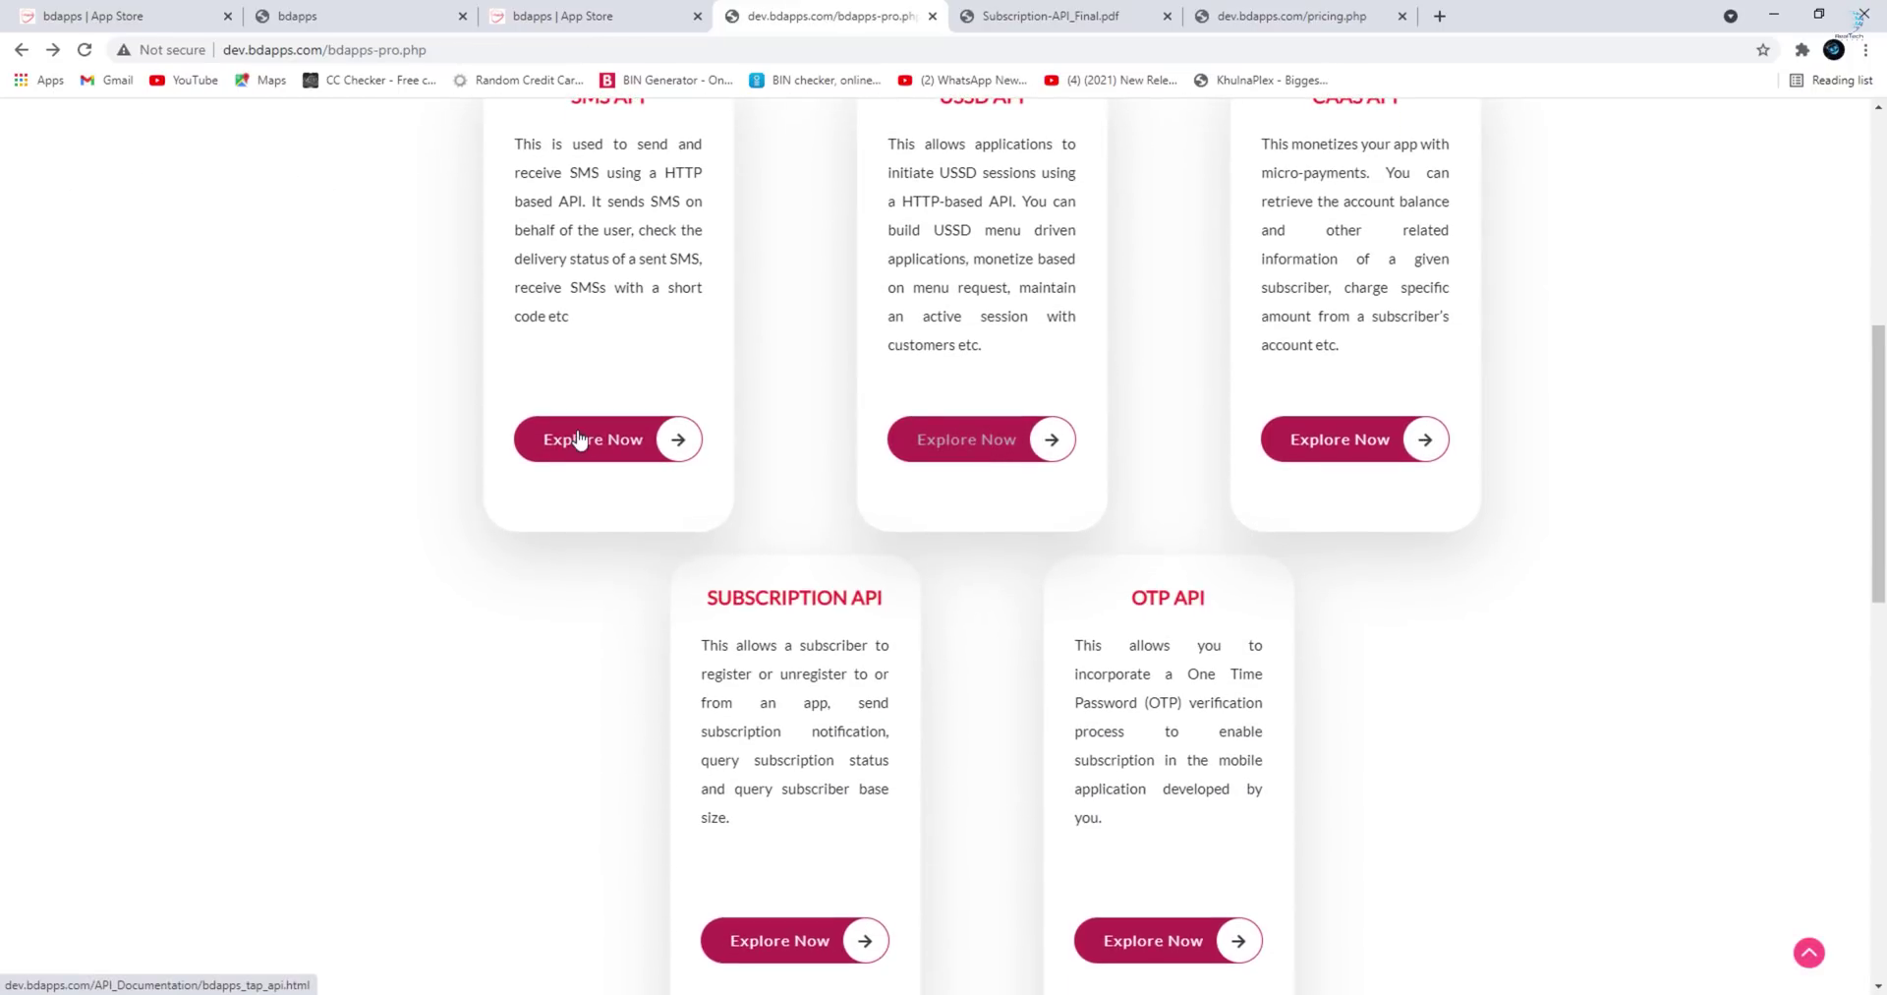
left_click(580, 439)
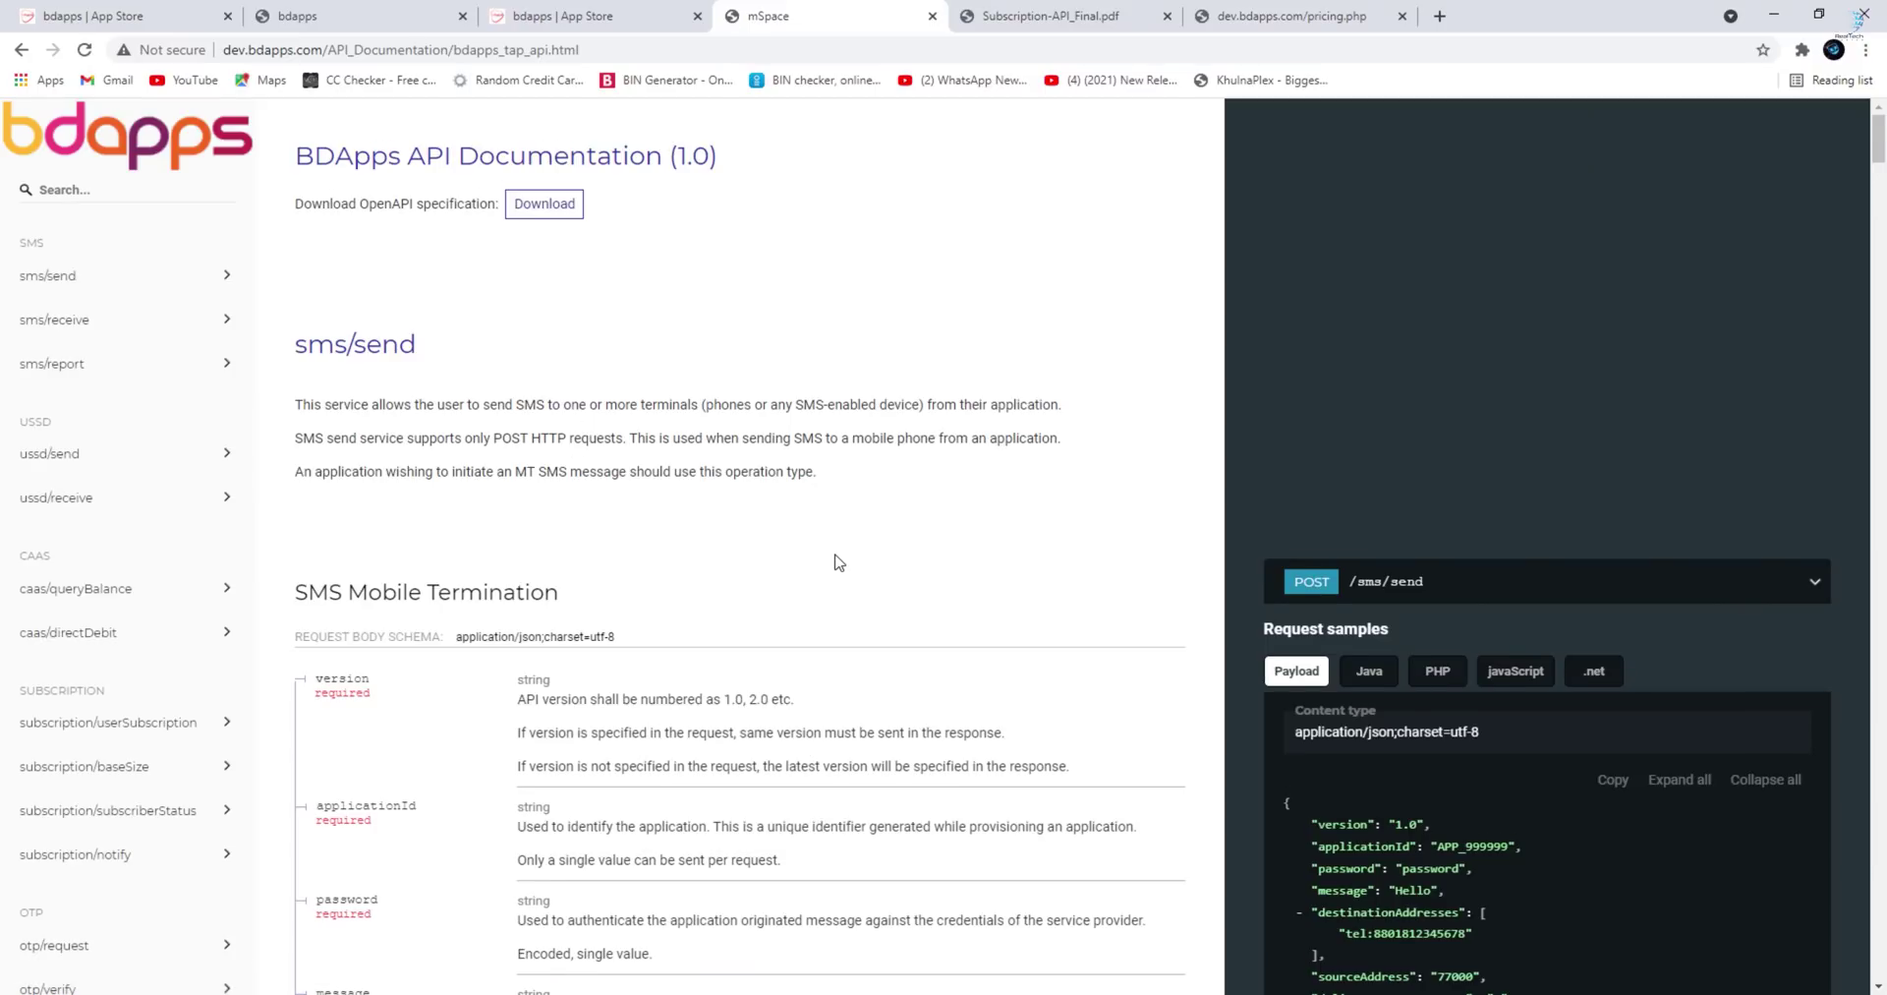
scroll(838, 562, "down", 15)
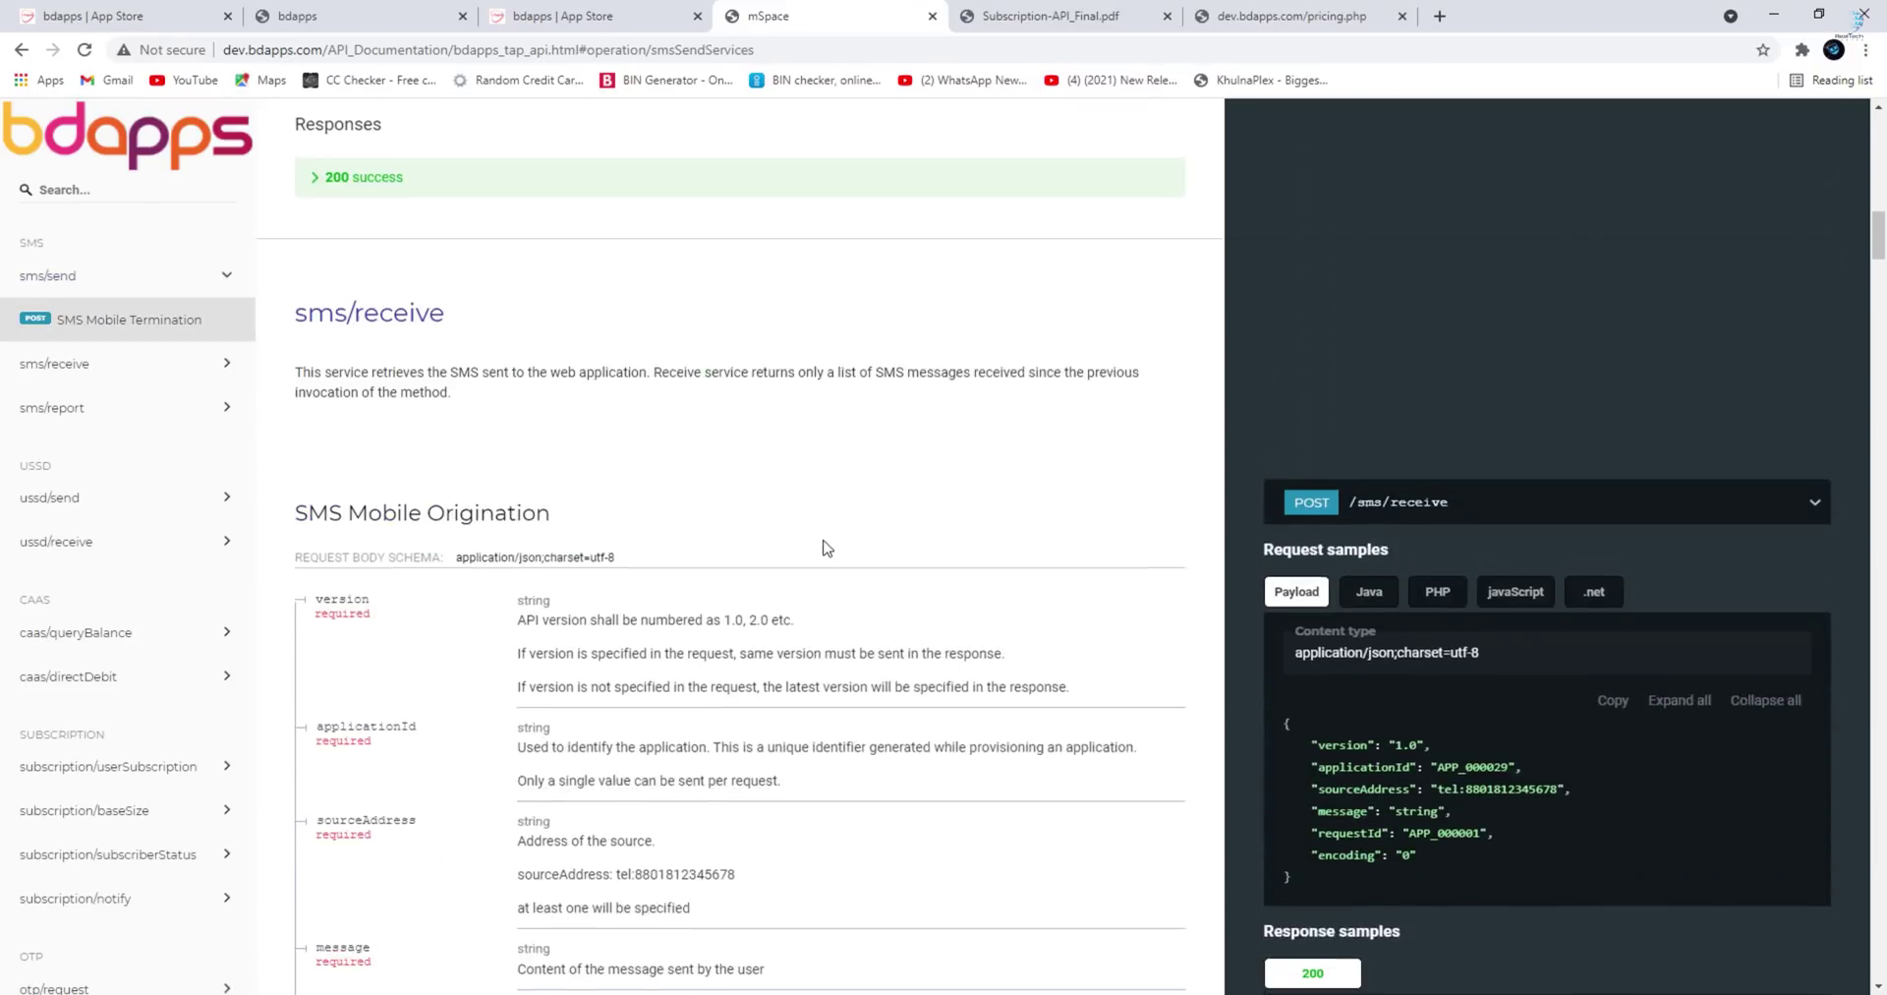
scroll(827, 548, "down", 15)
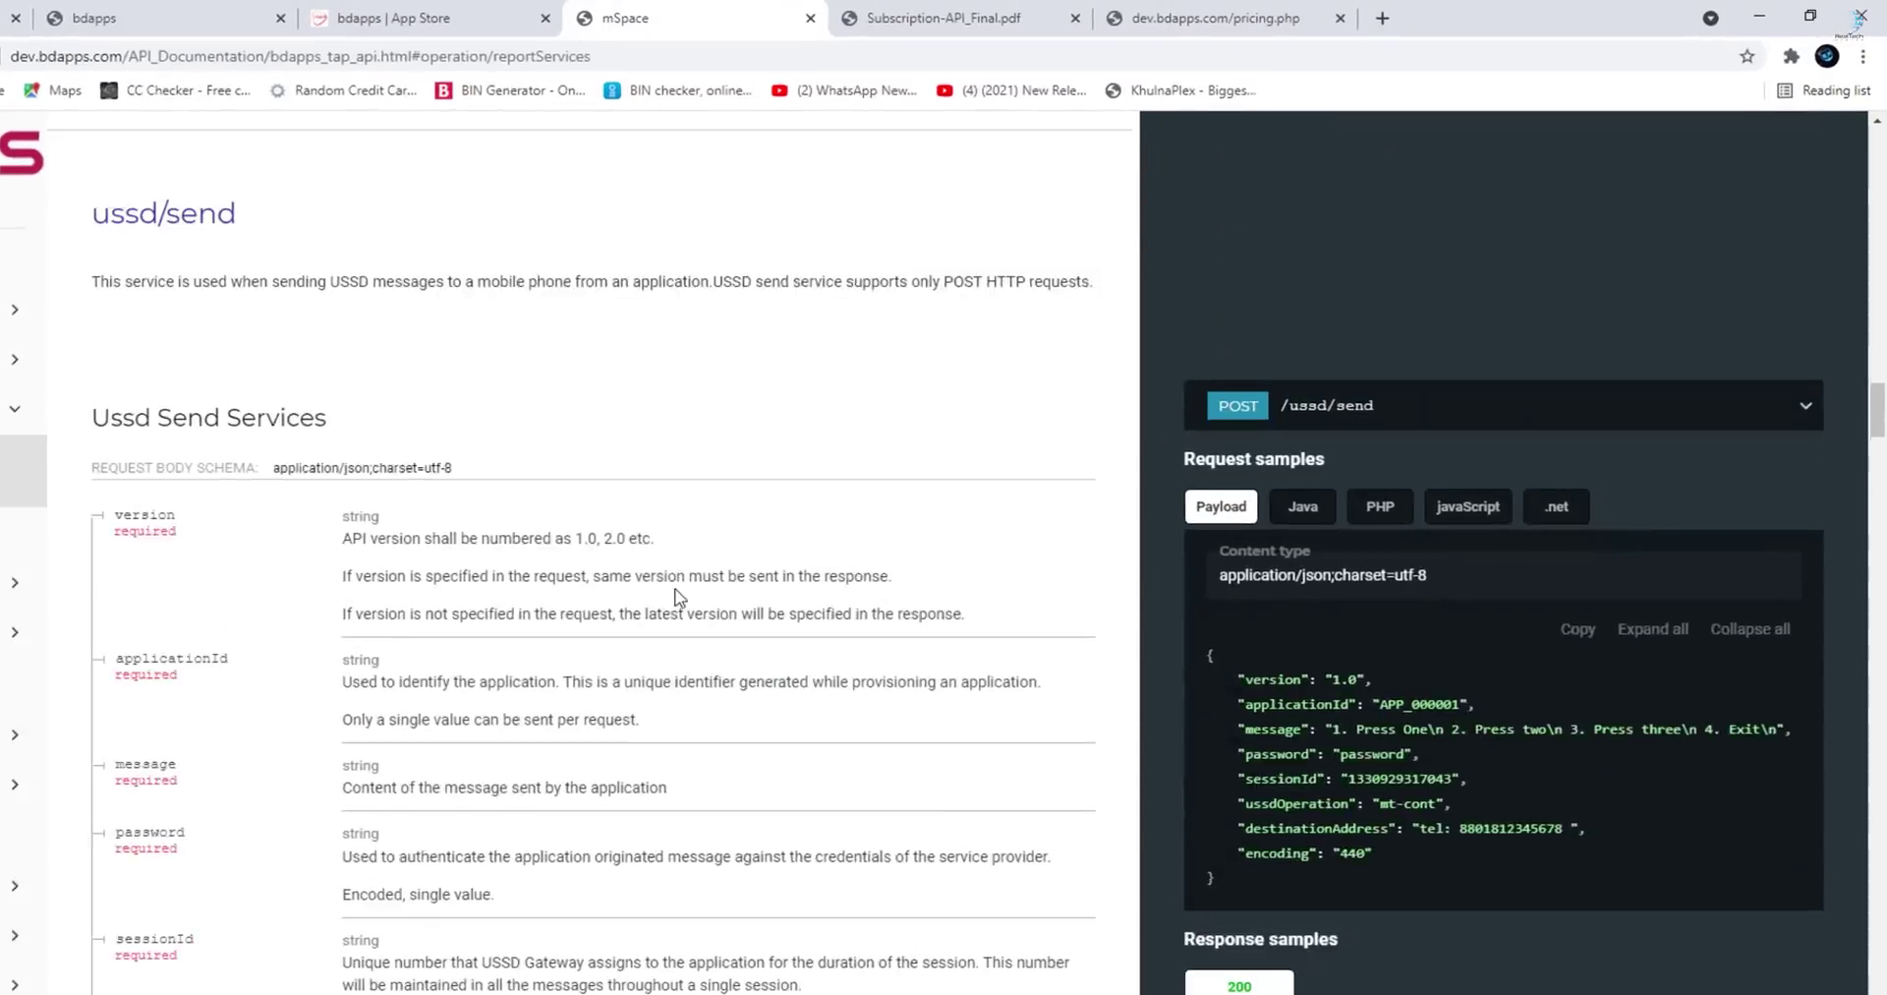
key("alt+Left")
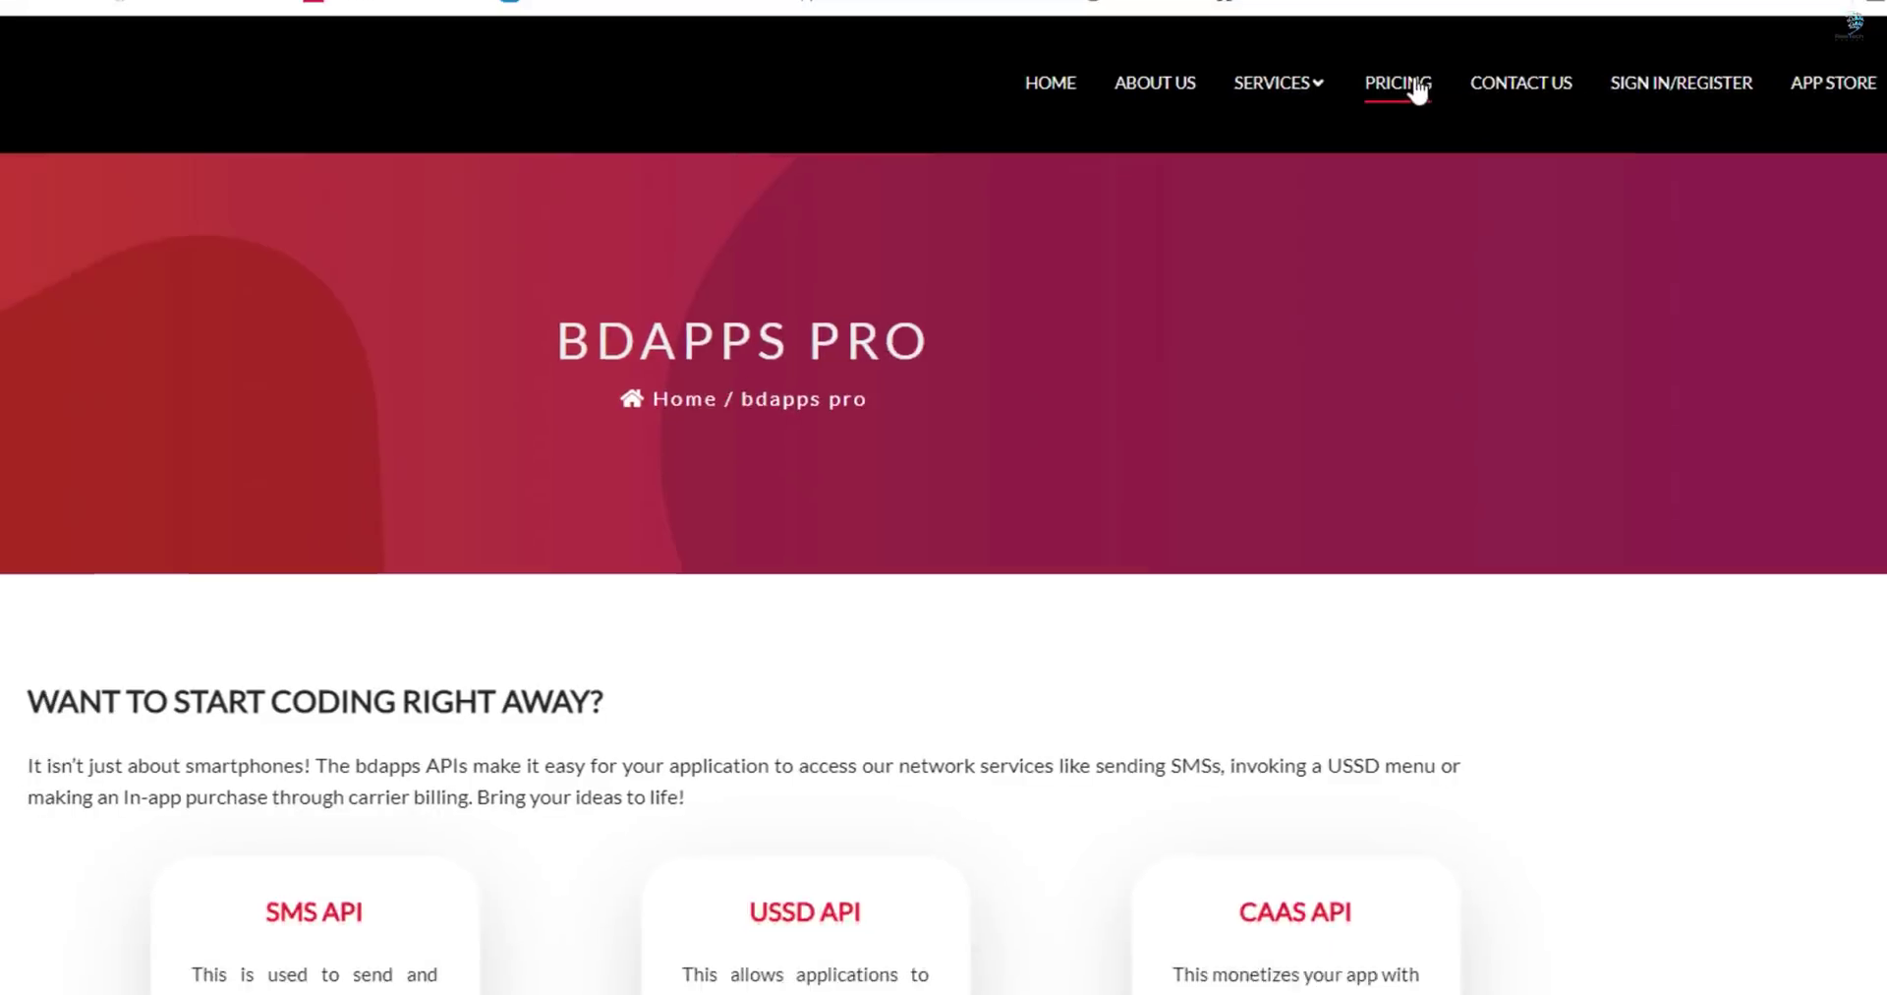
- Show the BDAPPS LITE pricing cards for Voting, Contact, Alert and Services apps
left_click(1415, 87)
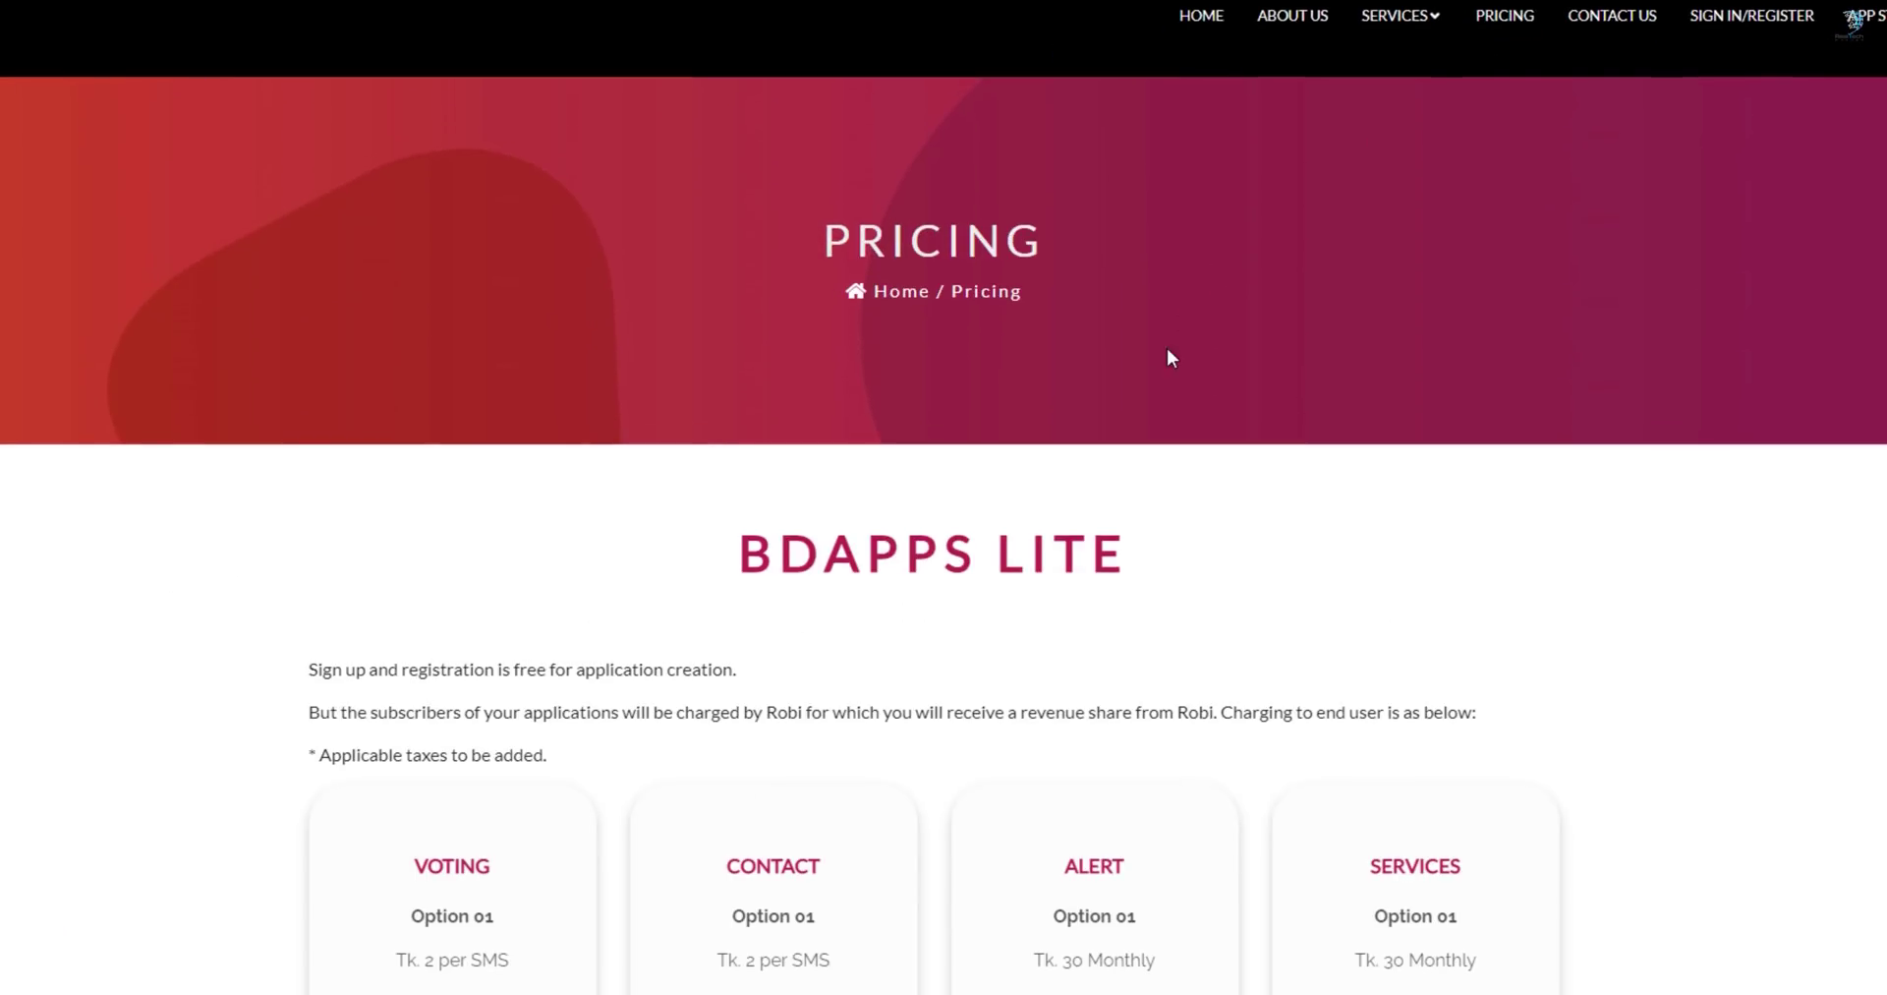
scroll(1167, 356, "down", 5)
left_click_drag(487, 367, 425, 367)
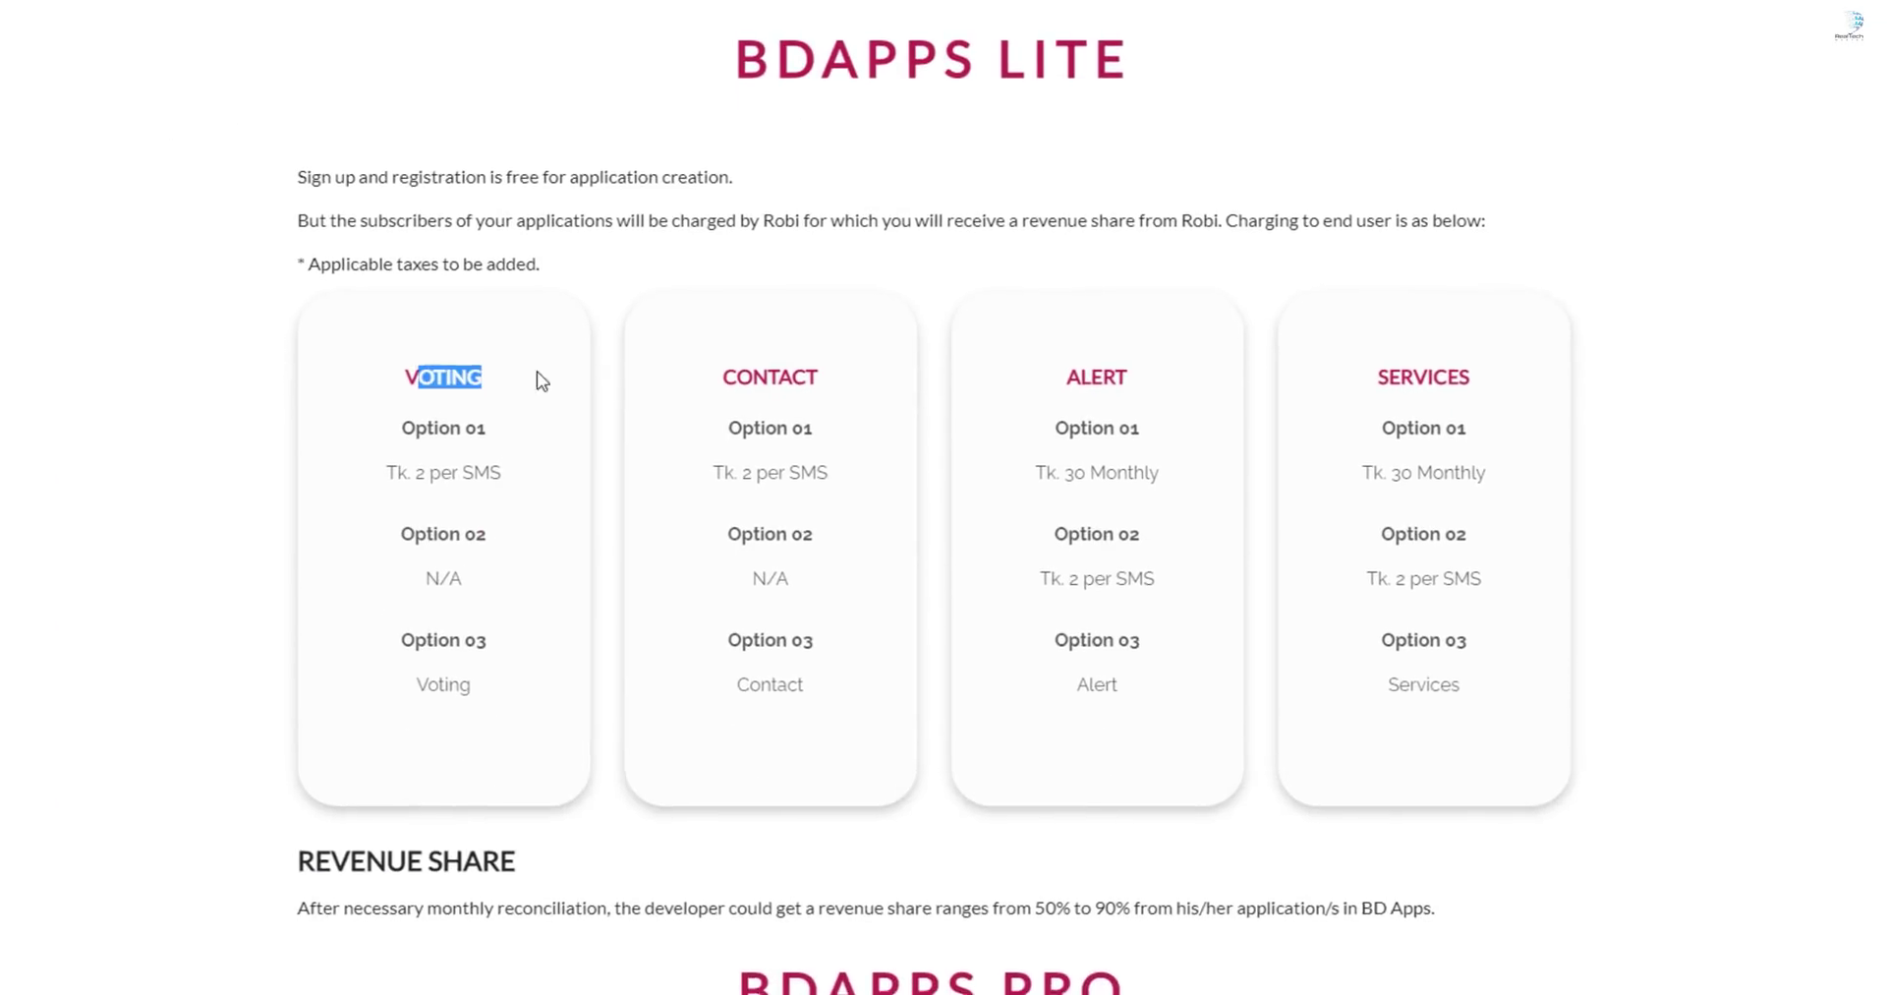
left_click(446, 424)
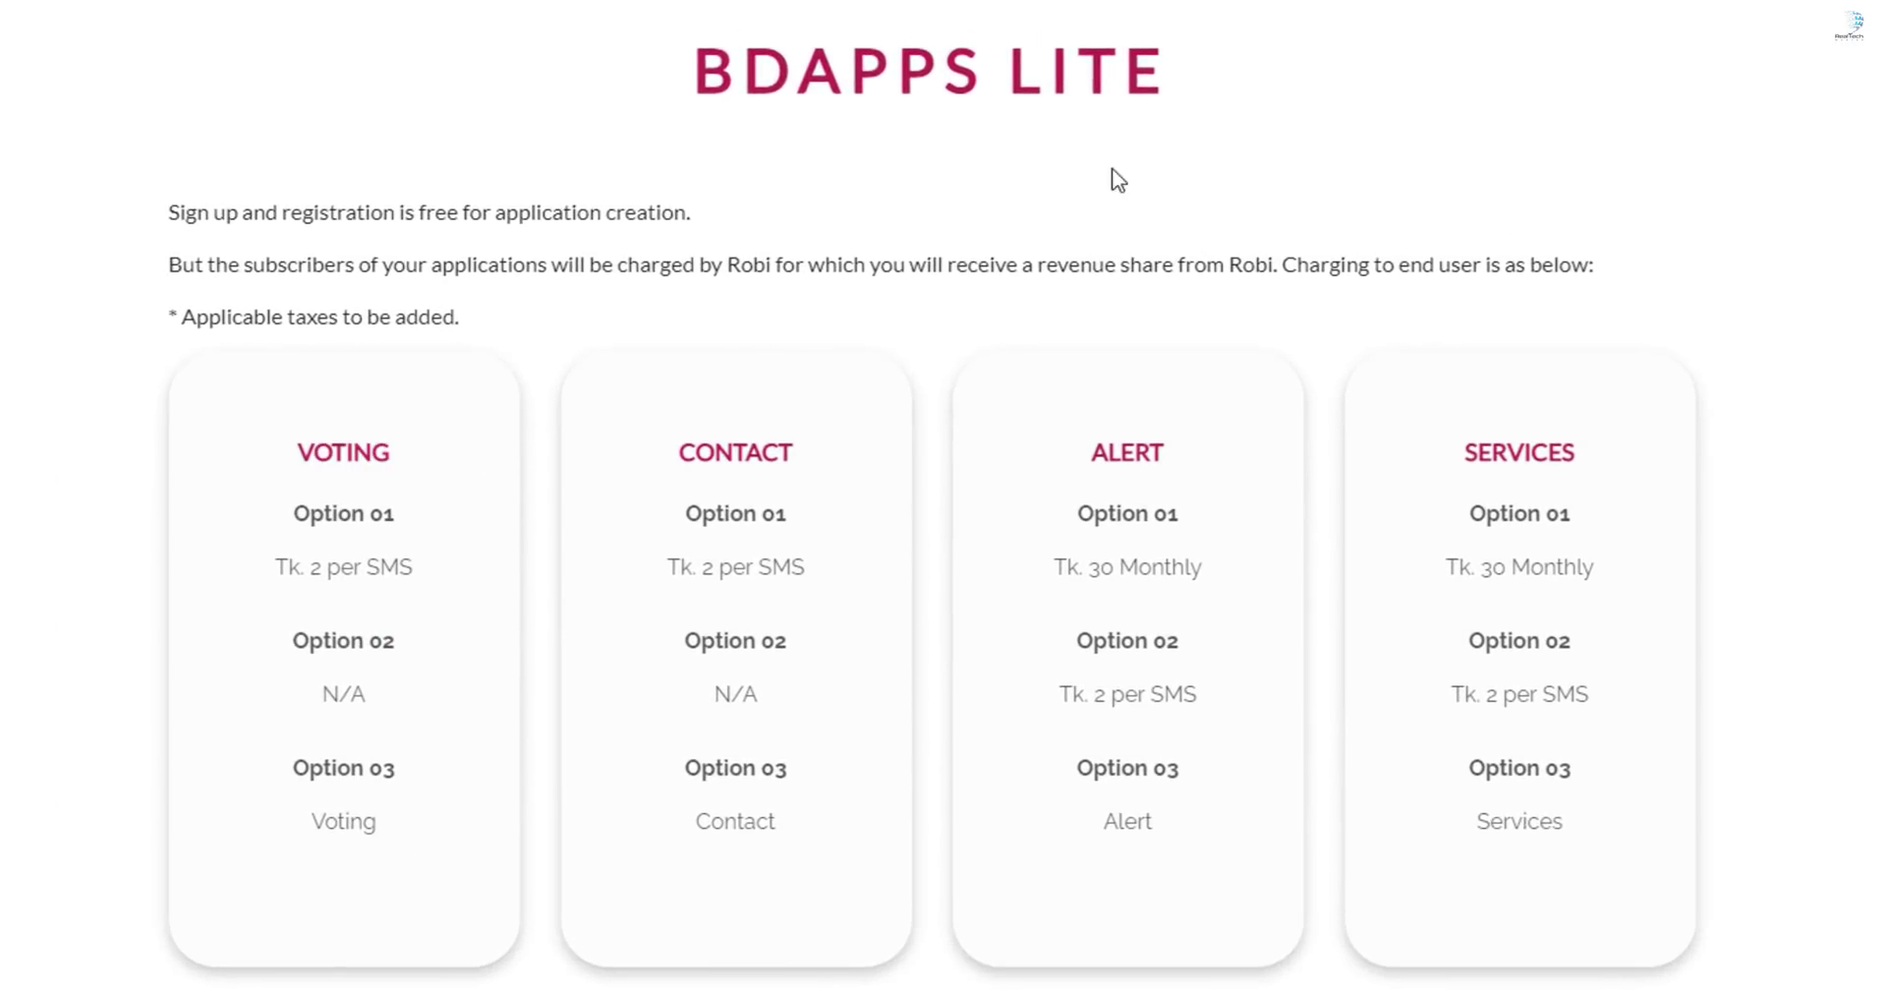